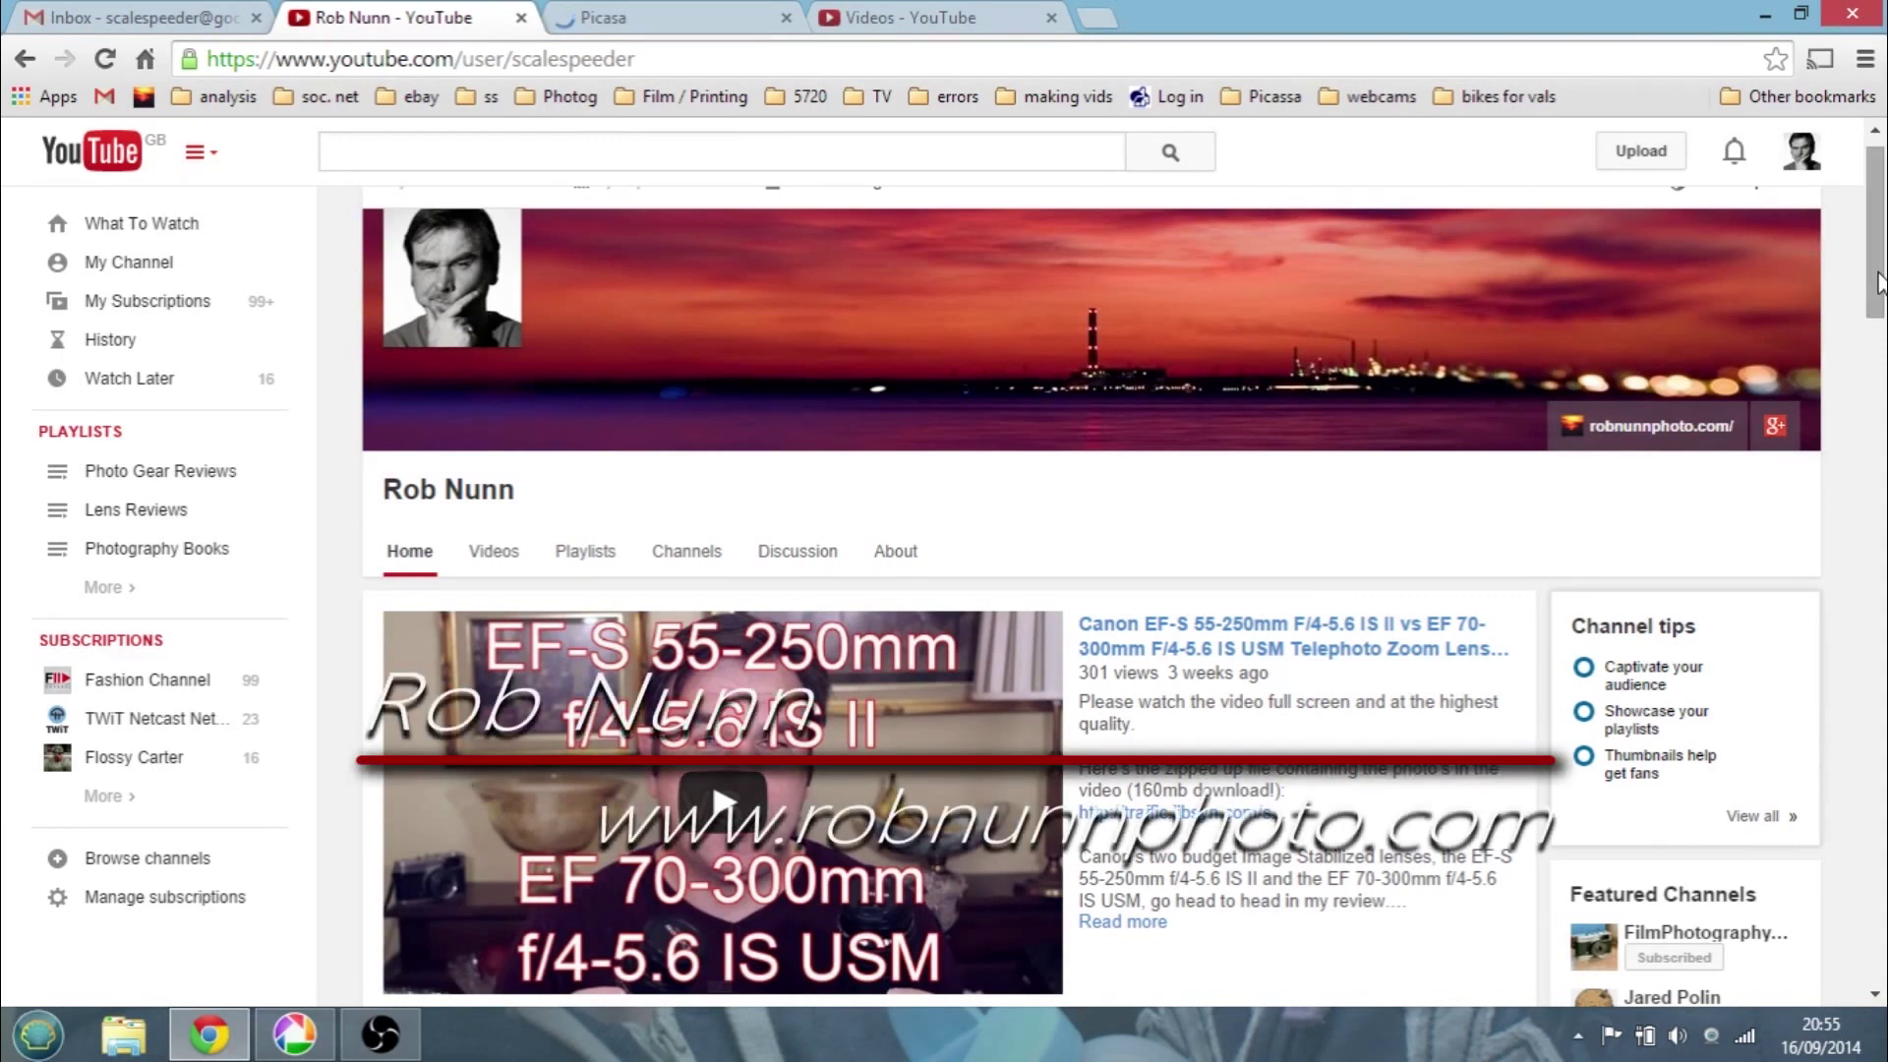
# Scroll the channel page down to the Beginners Guide row, then switch to the Picasa tab
pyautogui.moveTo(1877, 284); pyautogui.dragTo(1878, 324)
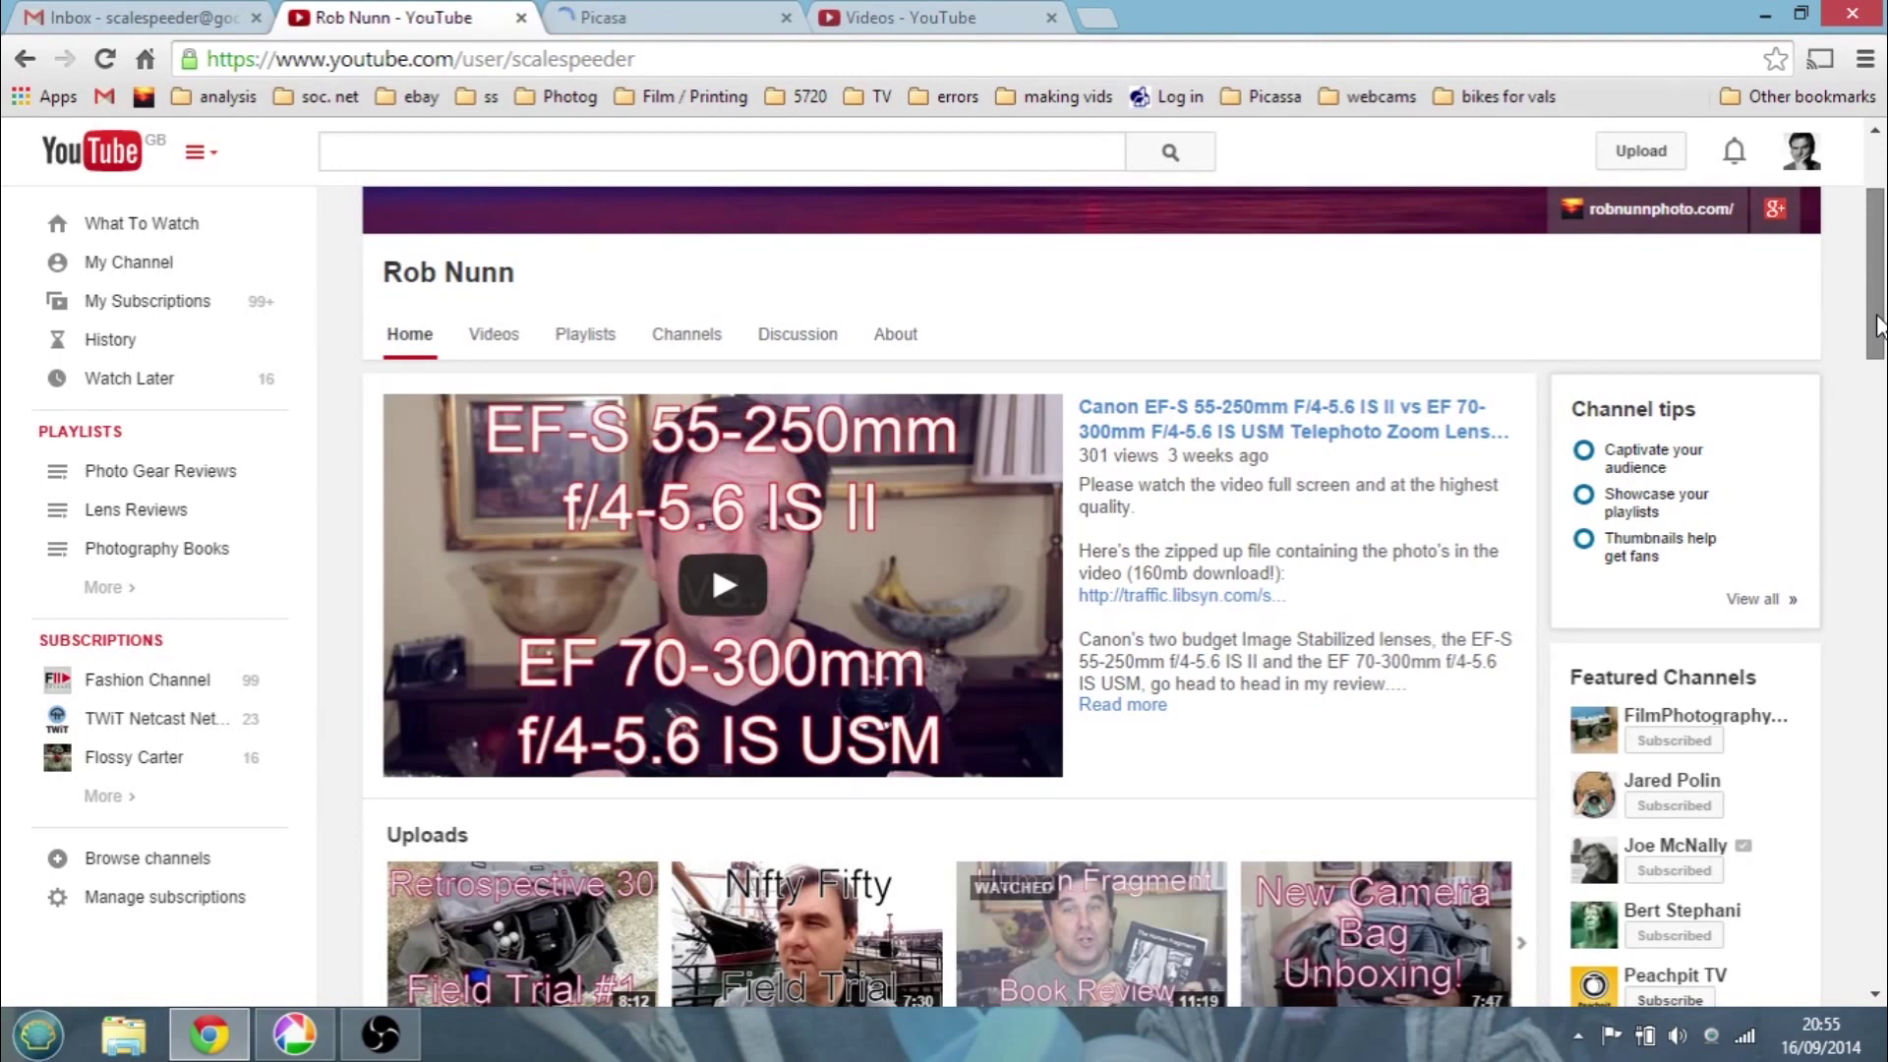
pyautogui.moveTo(1878, 325); pyautogui.dragTo(1880, 437)
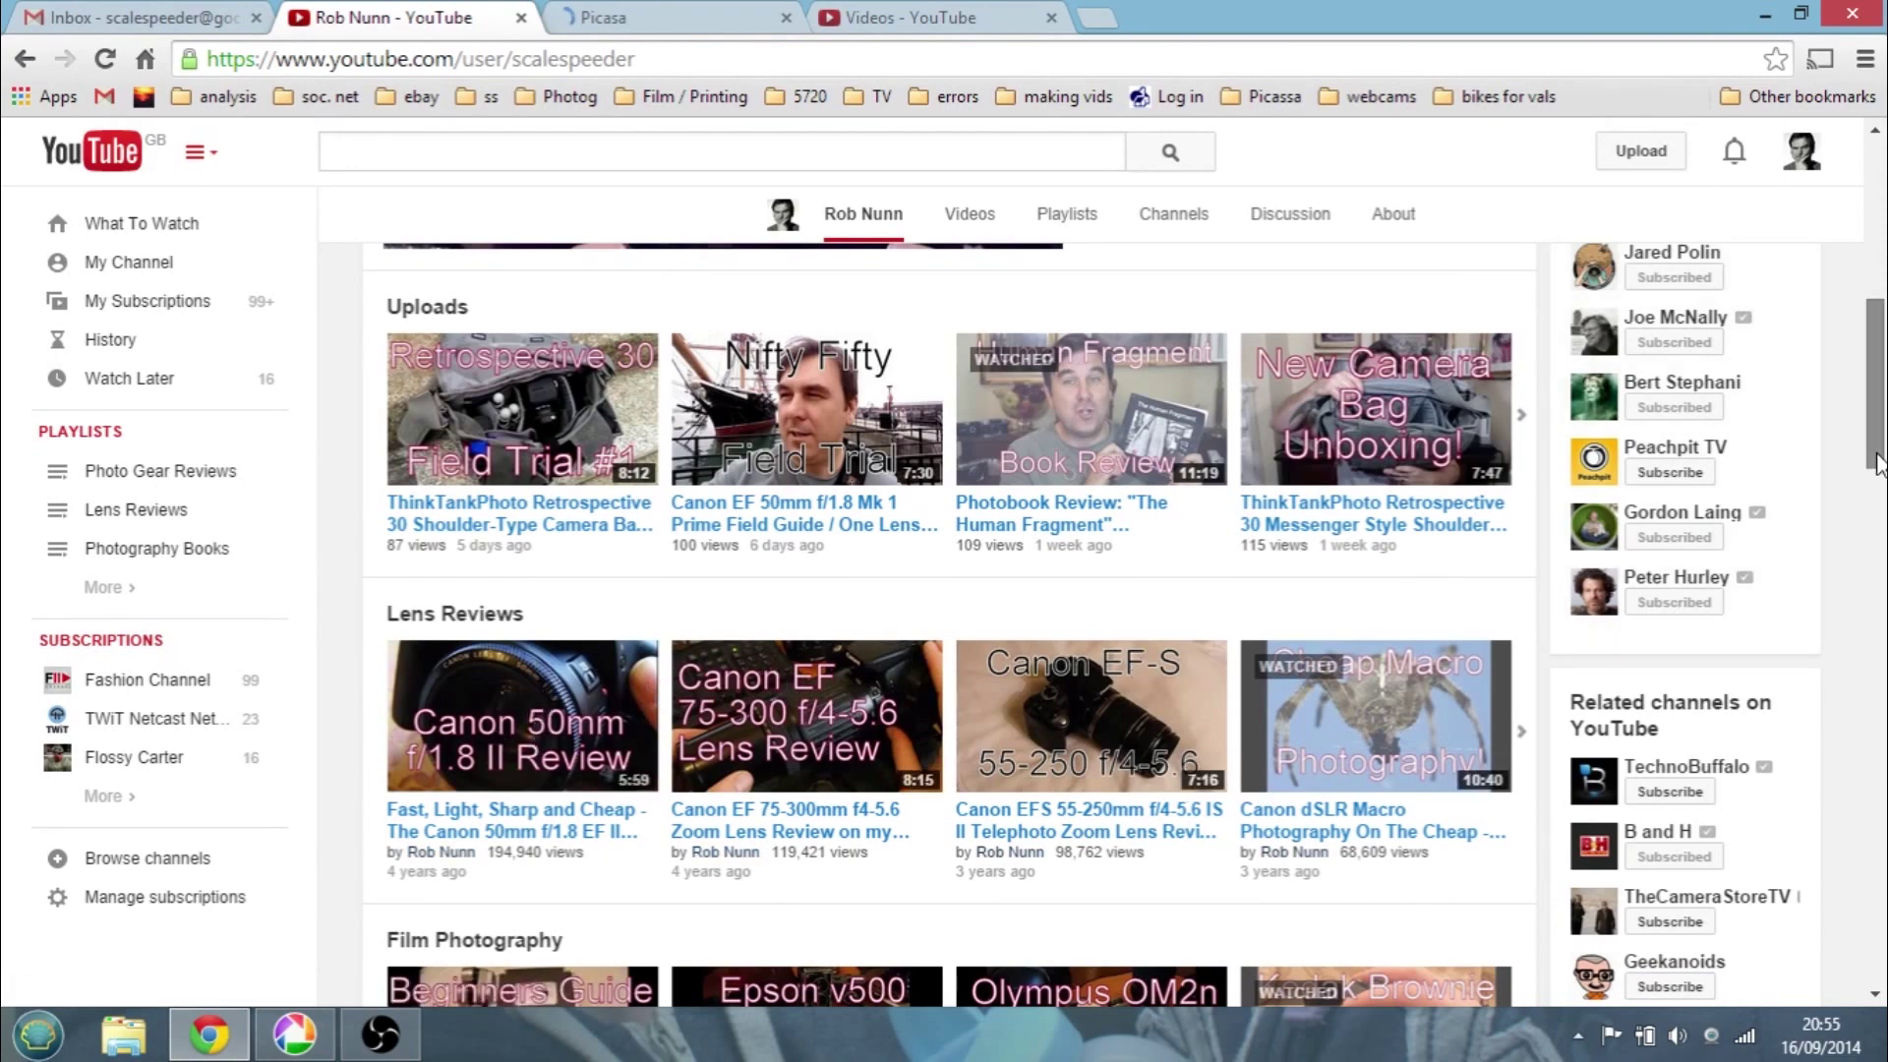
pyautogui.moveTo(1878, 462); pyautogui.dragTo(1884, 639)
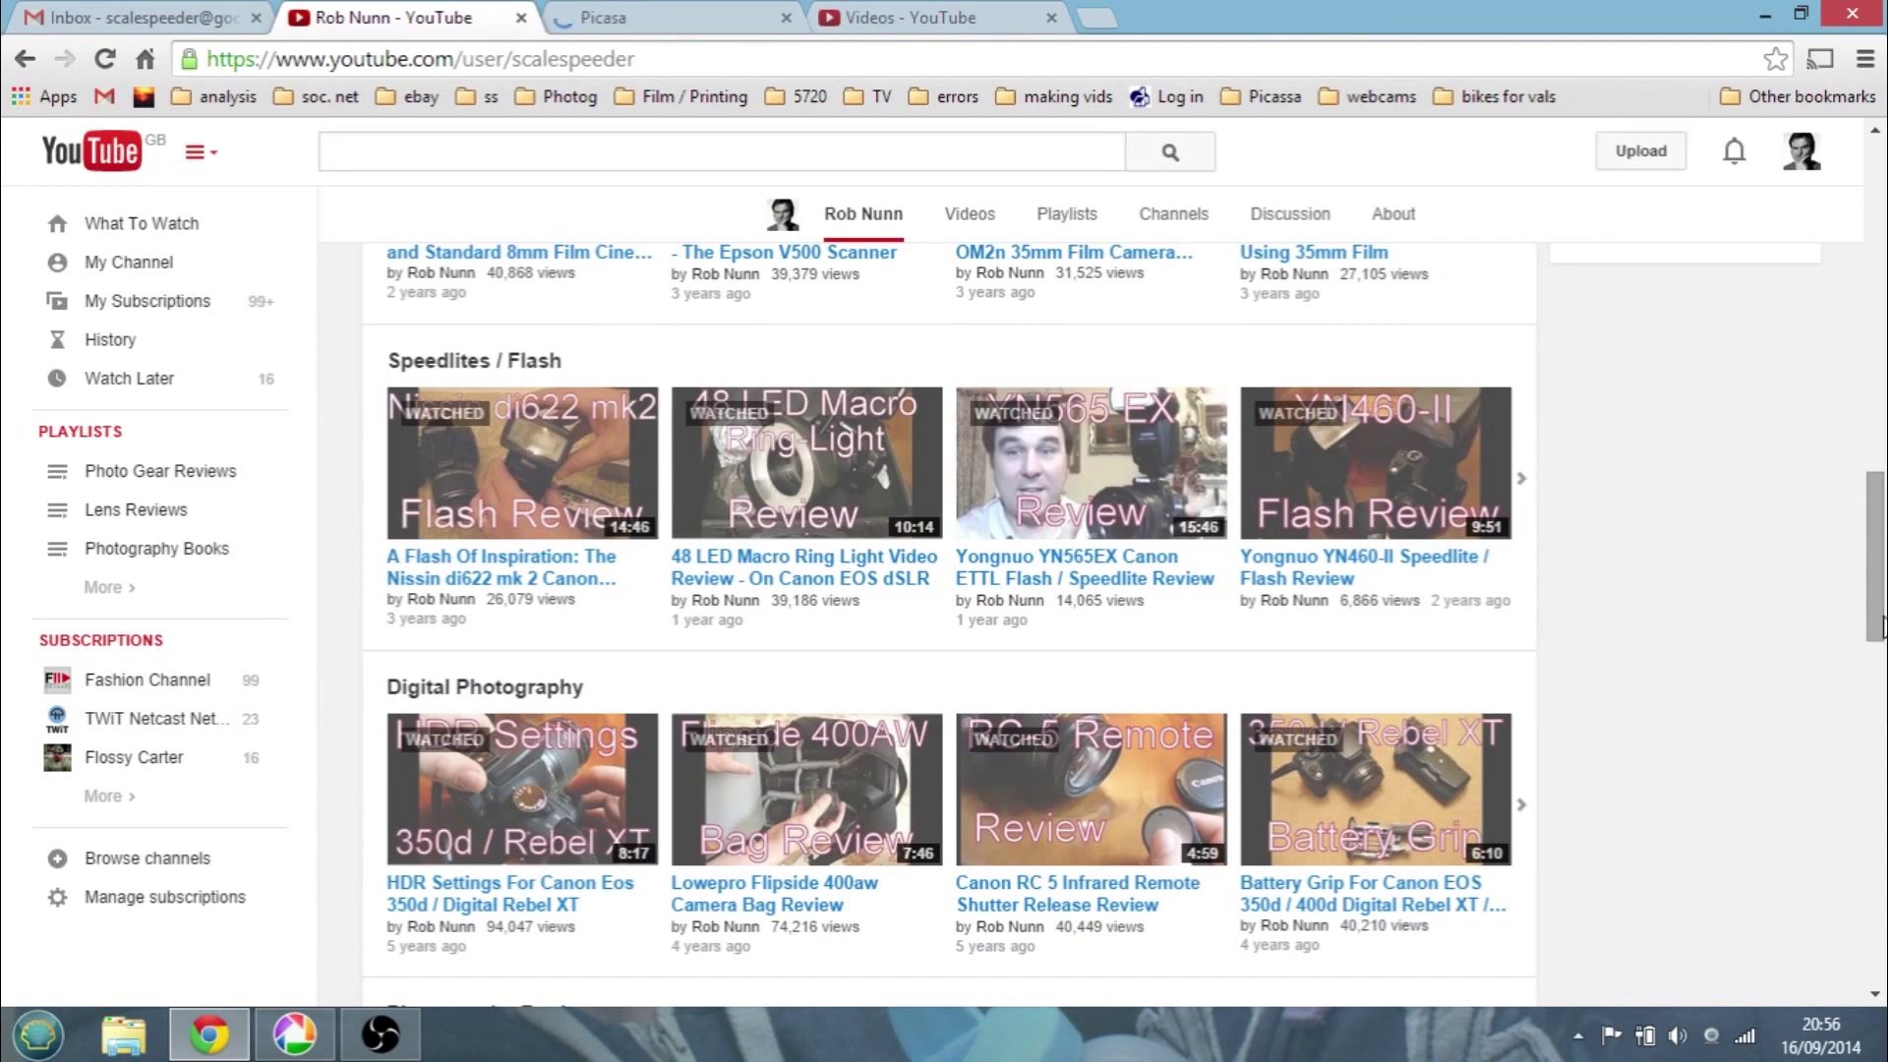
pyautogui.moveTo(1884, 629)
pyautogui.mouseDown()
pyautogui.moveTo(1861, 481)
pyautogui.moveTo(1882, 623)
pyautogui.mouseUp()
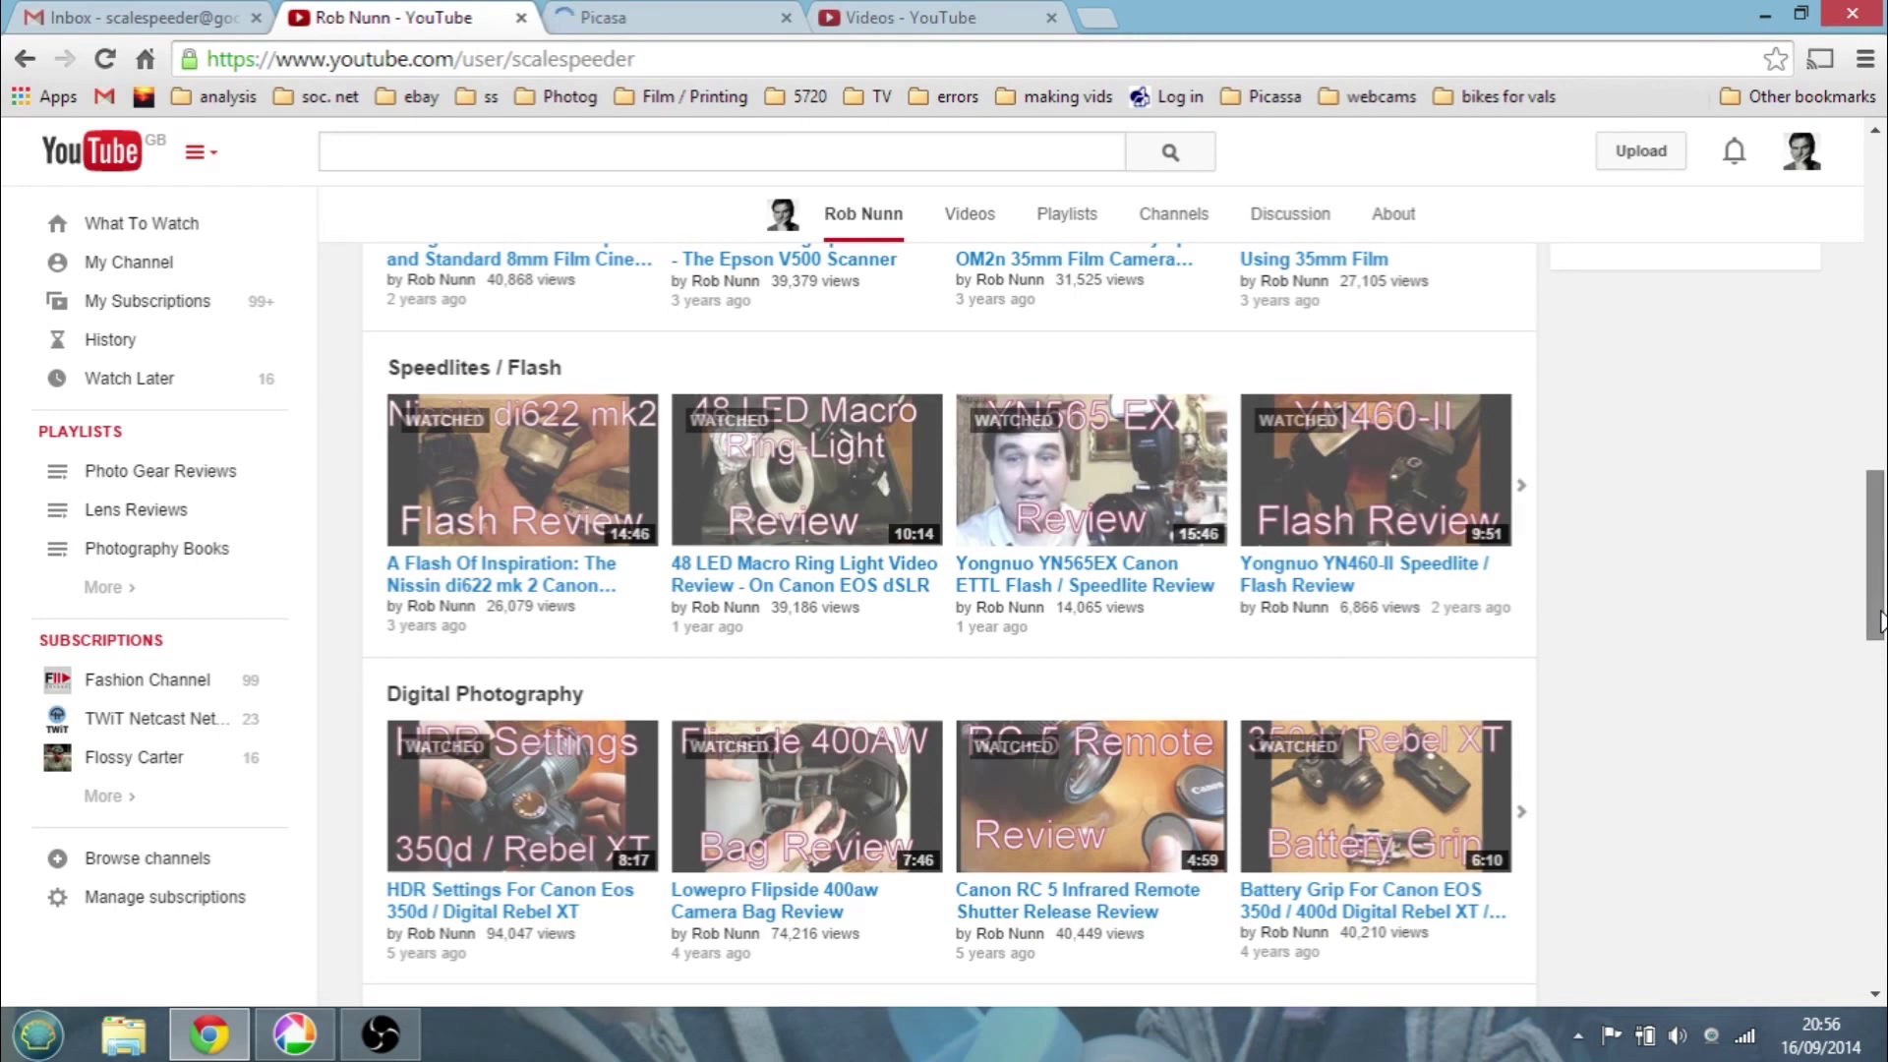
pyautogui.moveTo(1878, 621); pyautogui.dragTo(1876, 747)
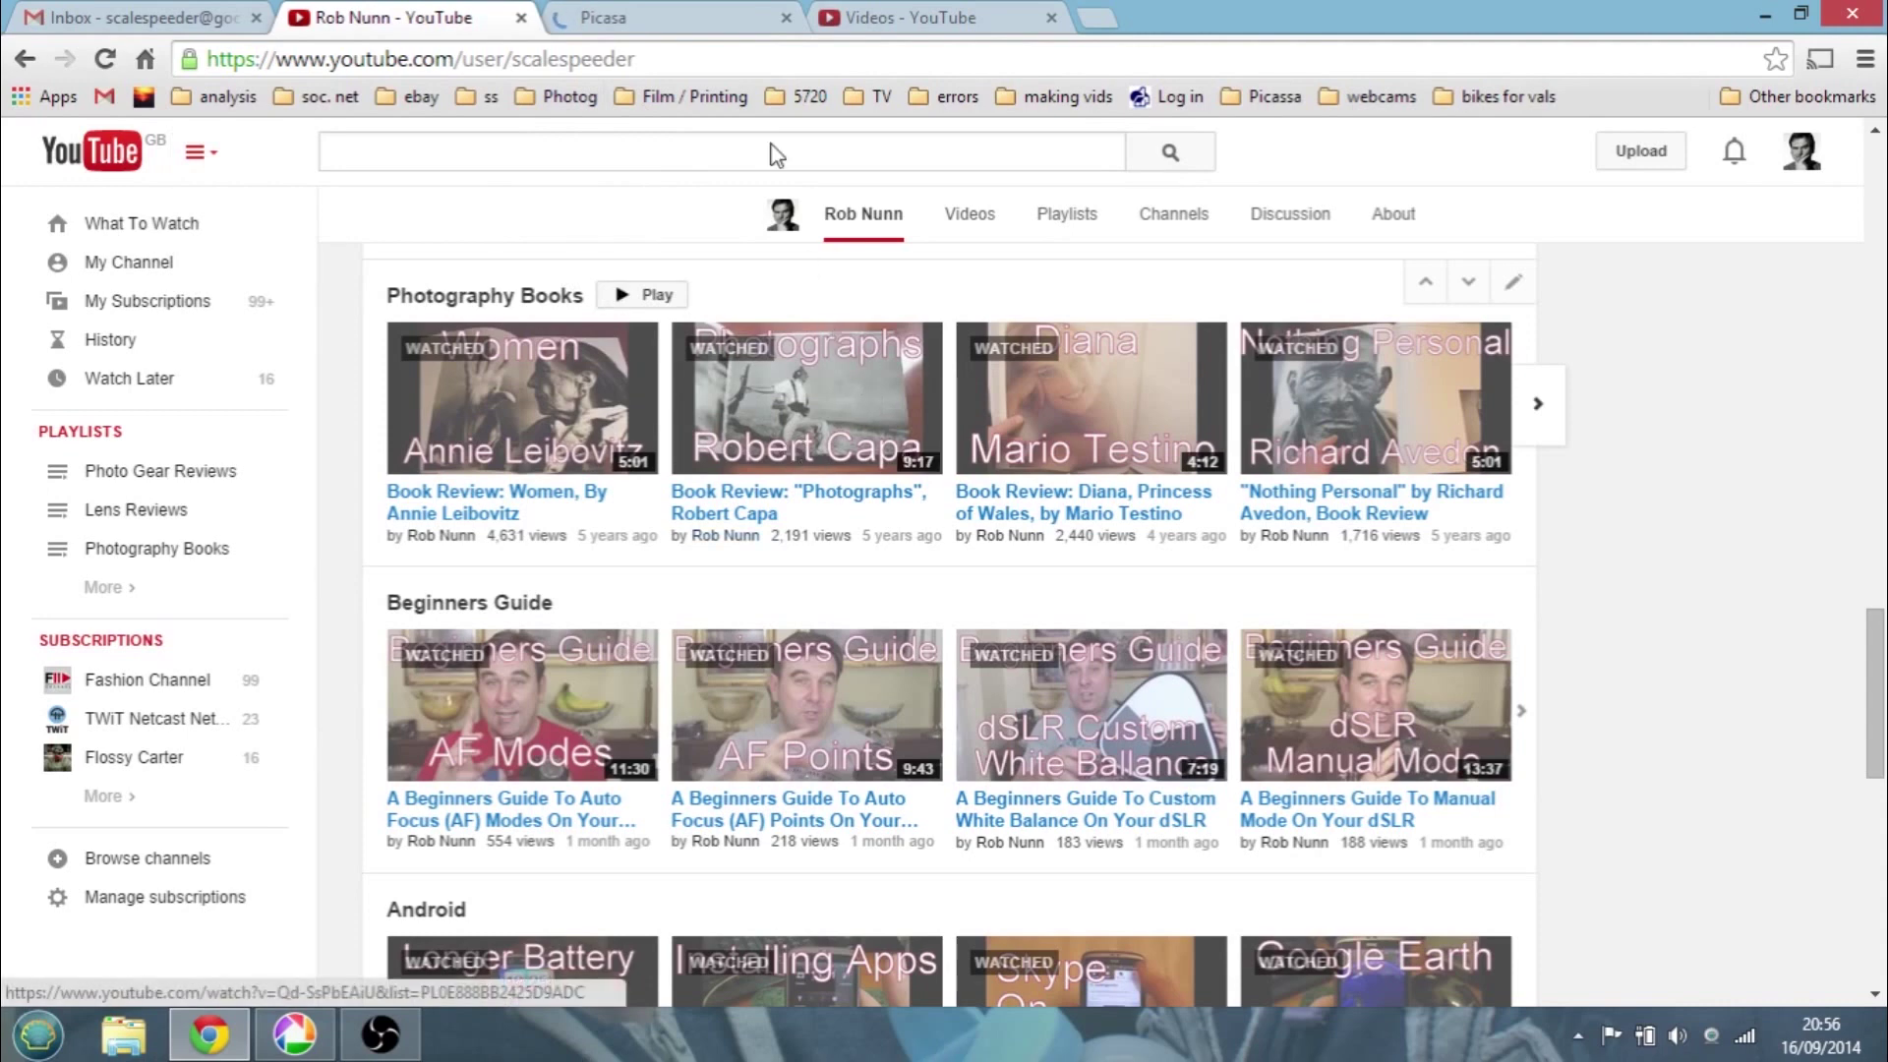
pyautogui.click(667, 16)
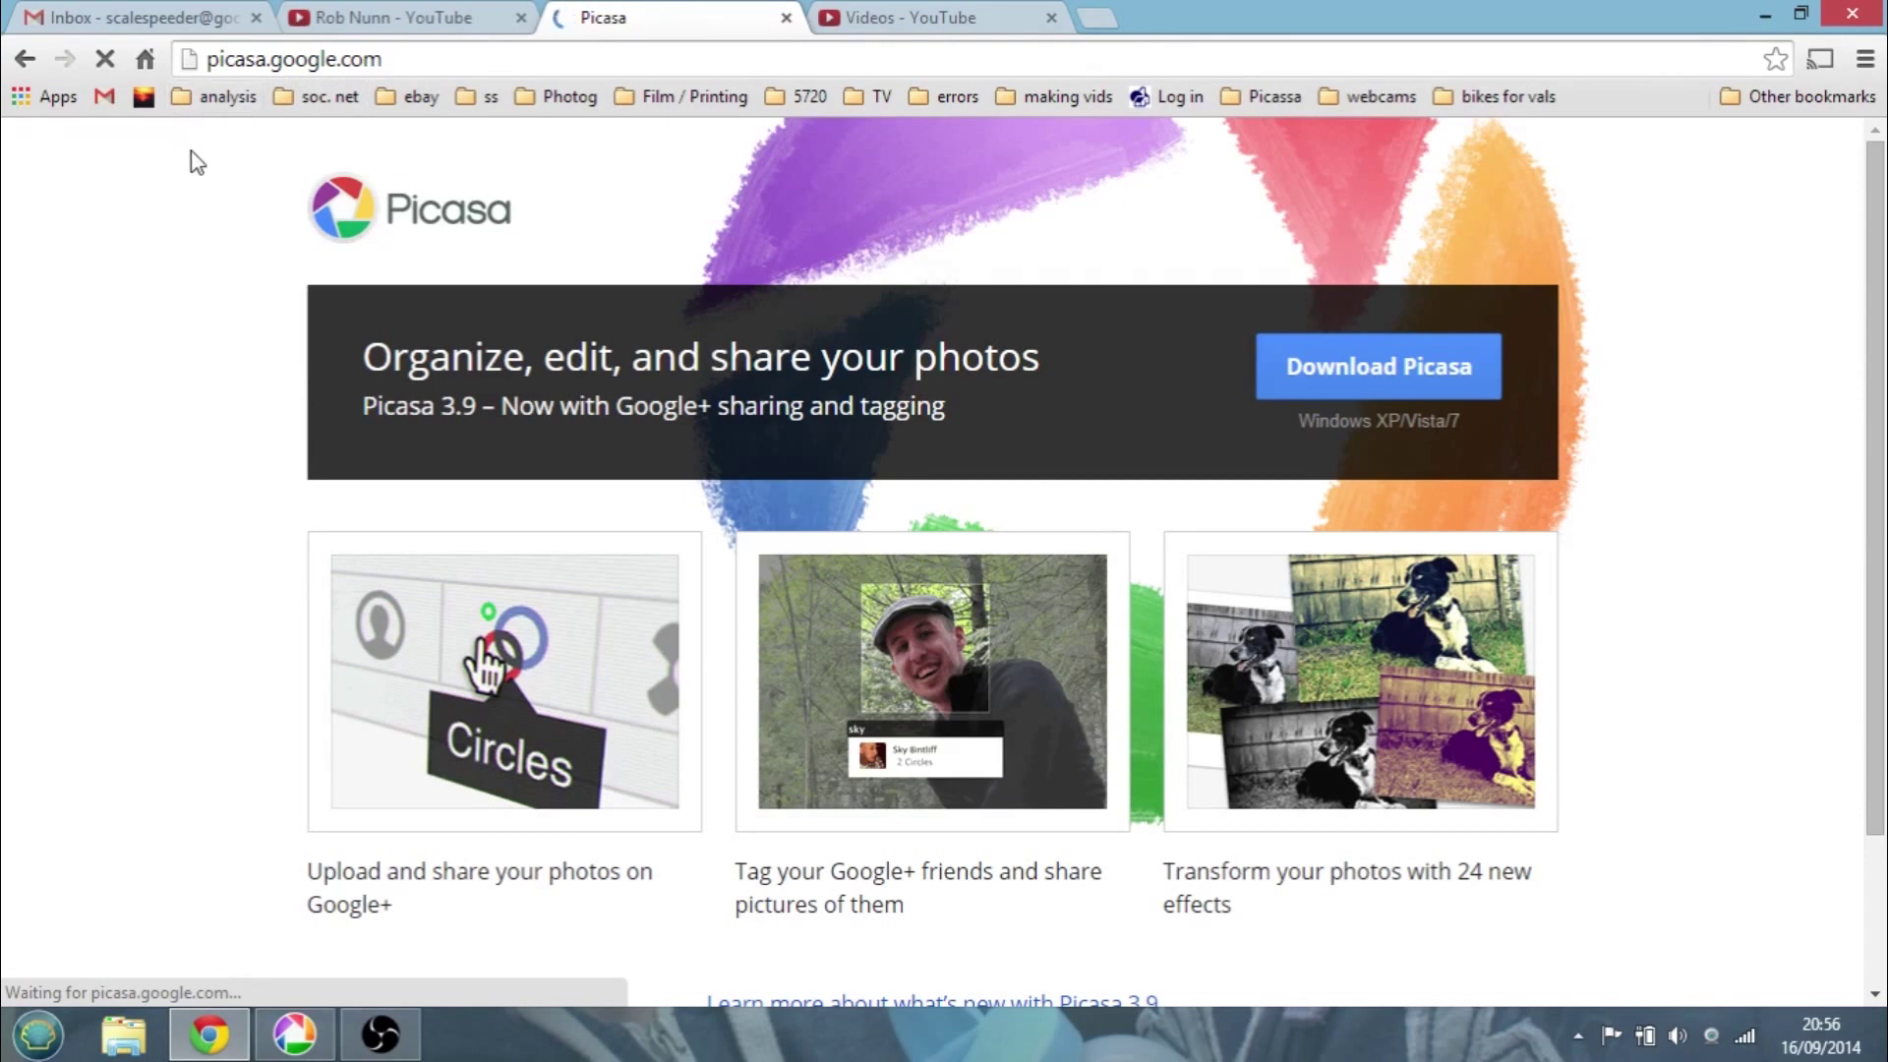
# Close the Picasa website tab to reveal YouTube's uploaded videos list
pyautogui.click(786, 20)
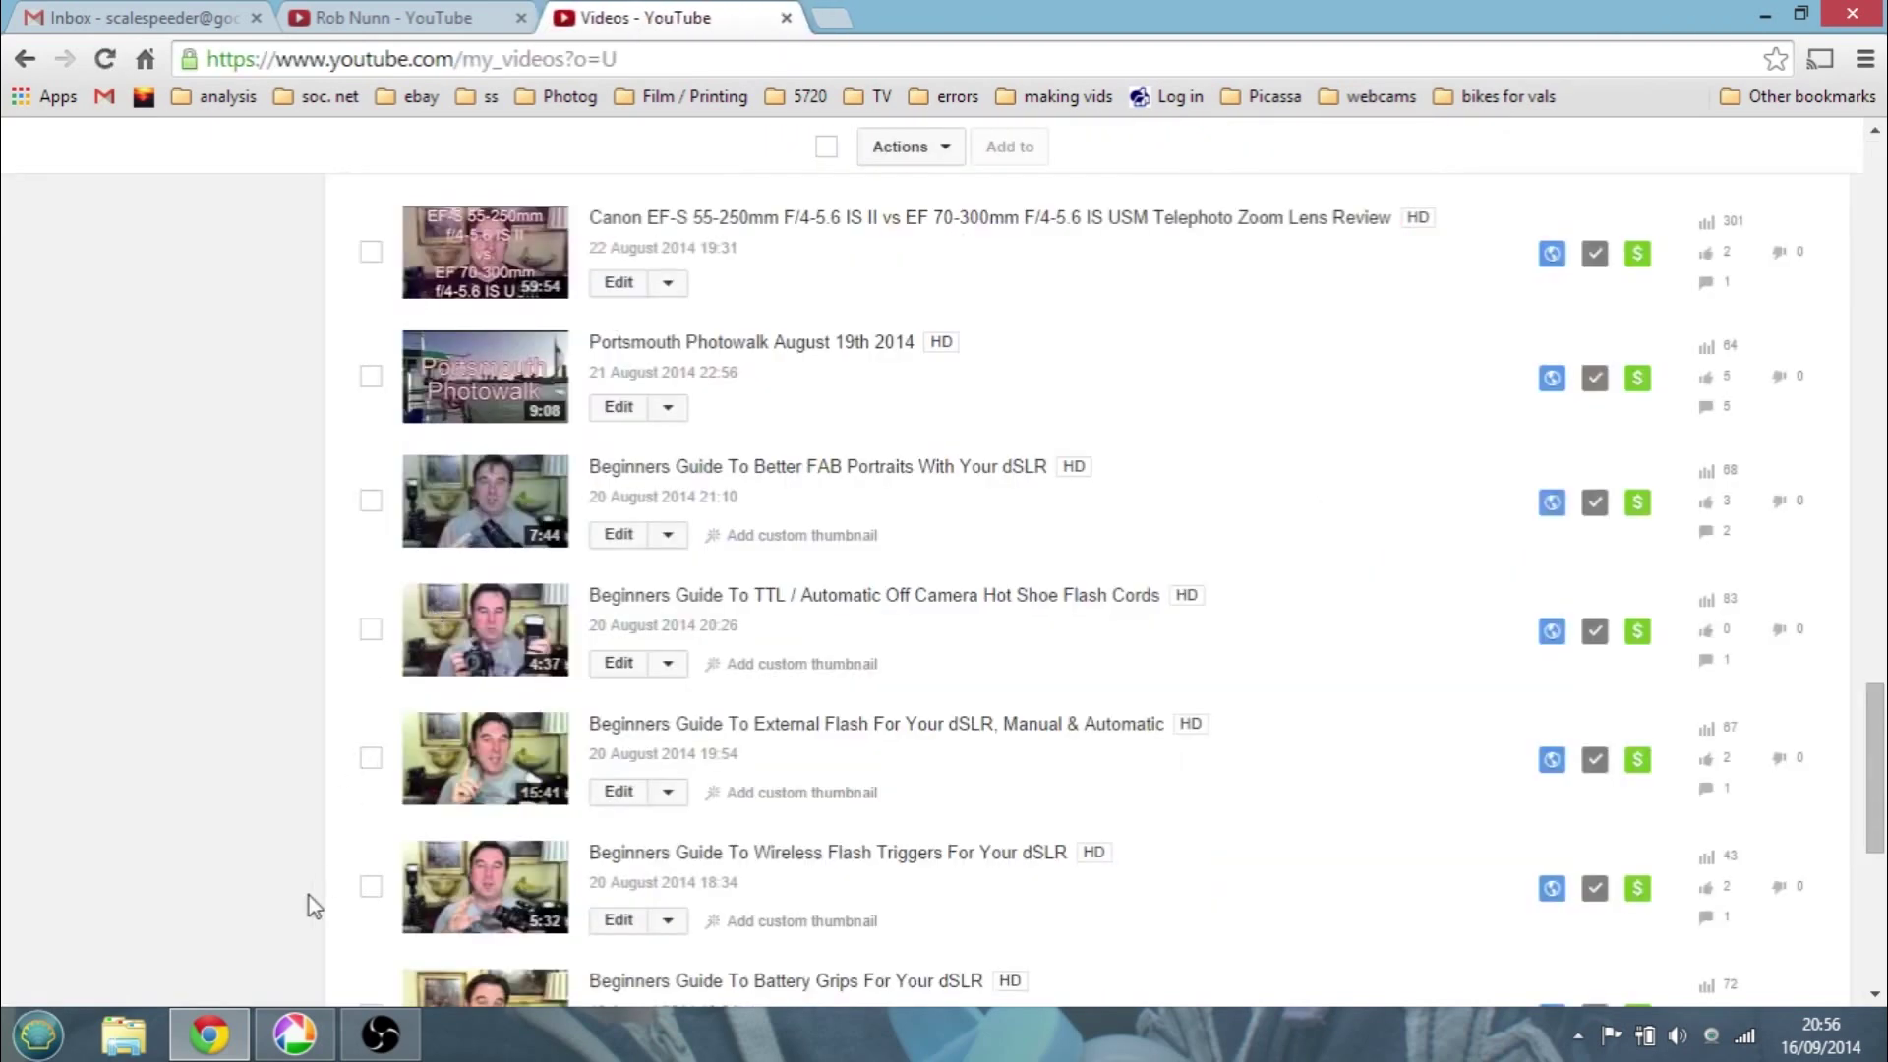
# Bring Picasa 3 forward and scroll its Screen Captures grid toward the Beginners Guide captures
pyautogui.click(296, 1037)
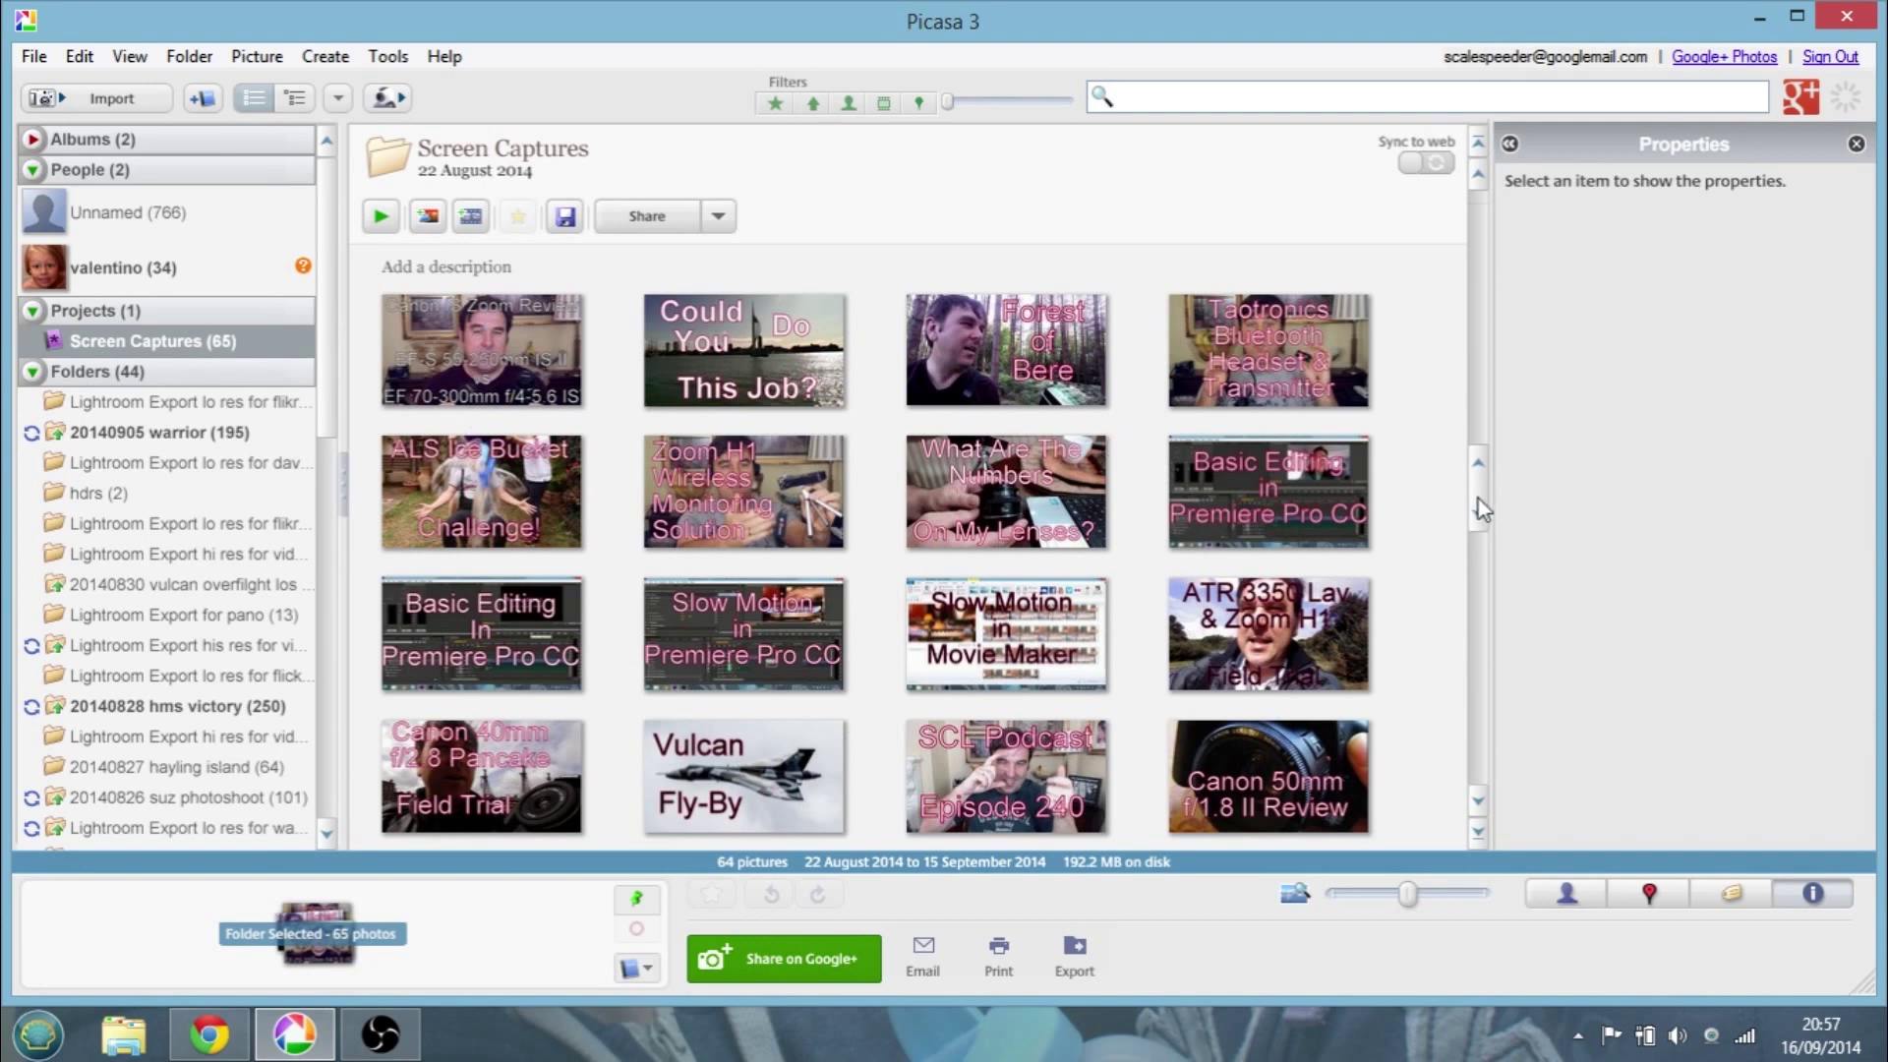
pyautogui.moveTo(1478, 511)
pyautogui.mouseDown()
pyautogui.moveTo(1483, 555)
pyautogui.moveTo(1480, 521)
pyautogui.mouseUp()
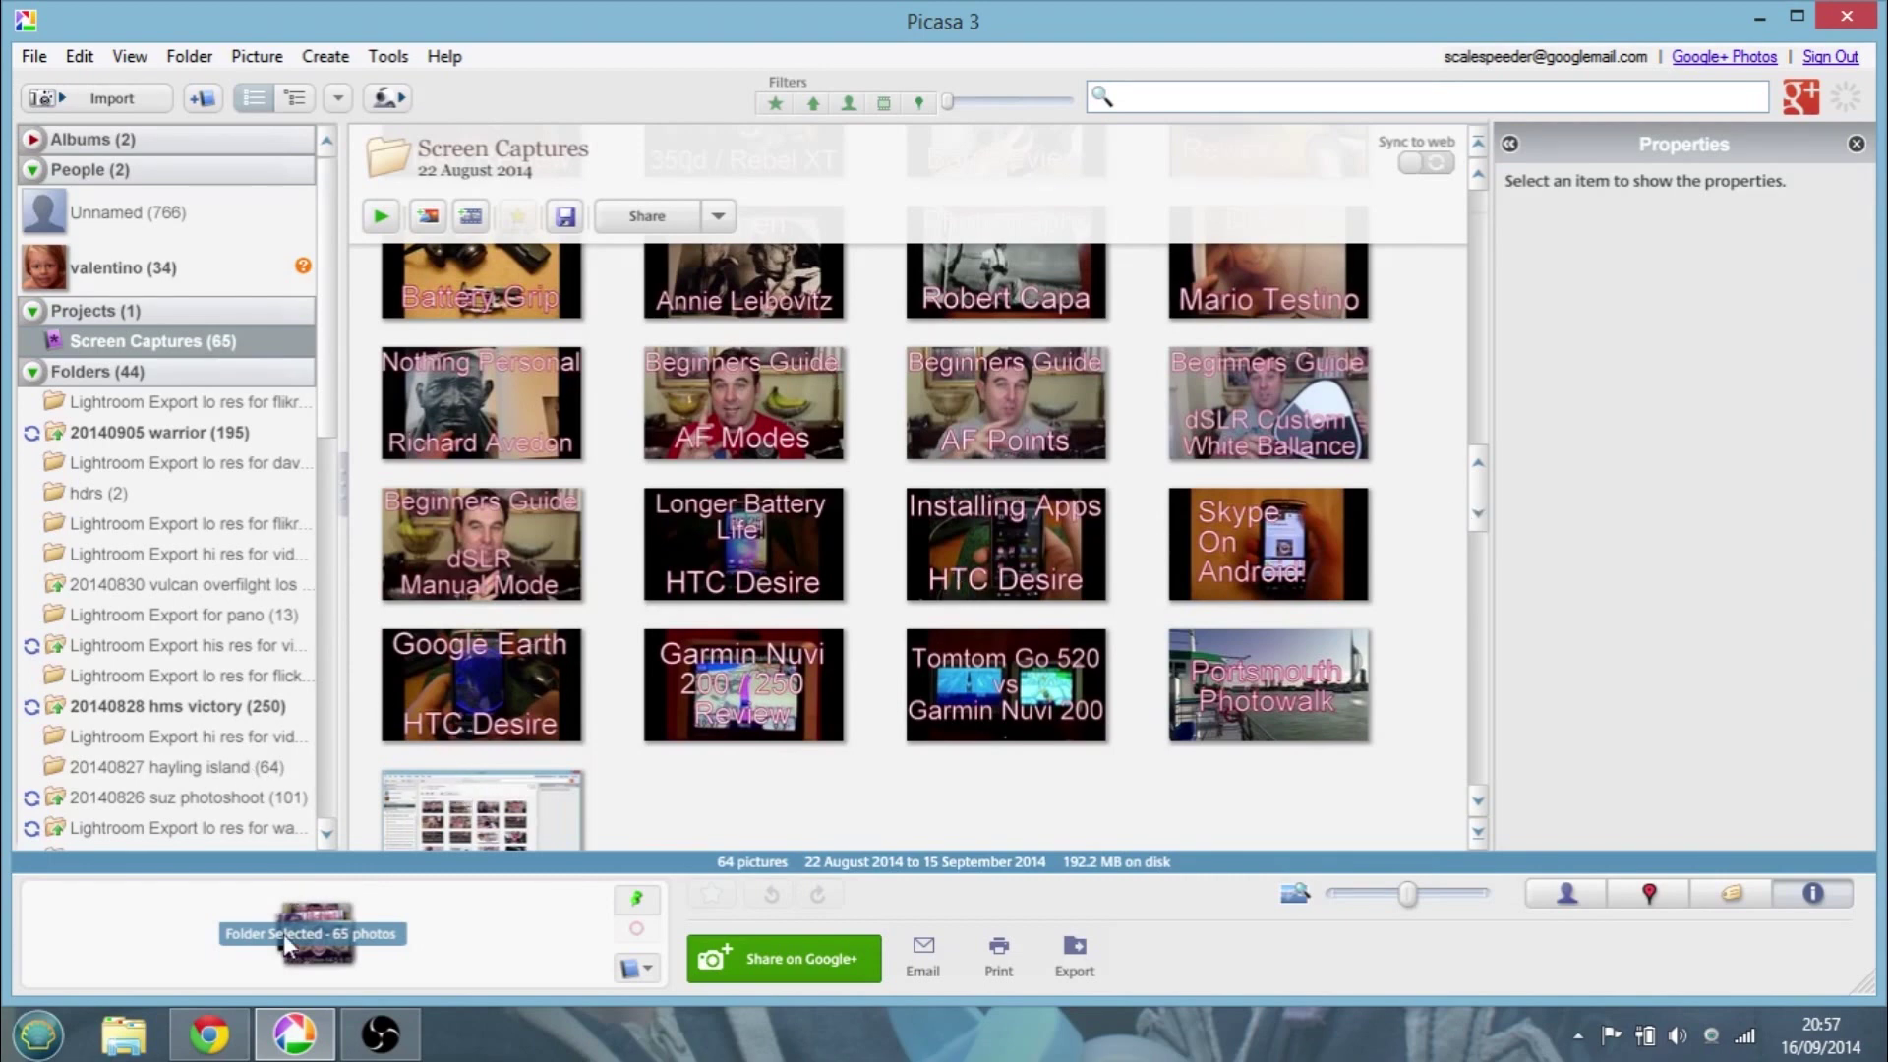
# Return to Chrome's Videos - YouTube tab listing the Beginners Guide uploads
pyautogui.click(209, 1035)
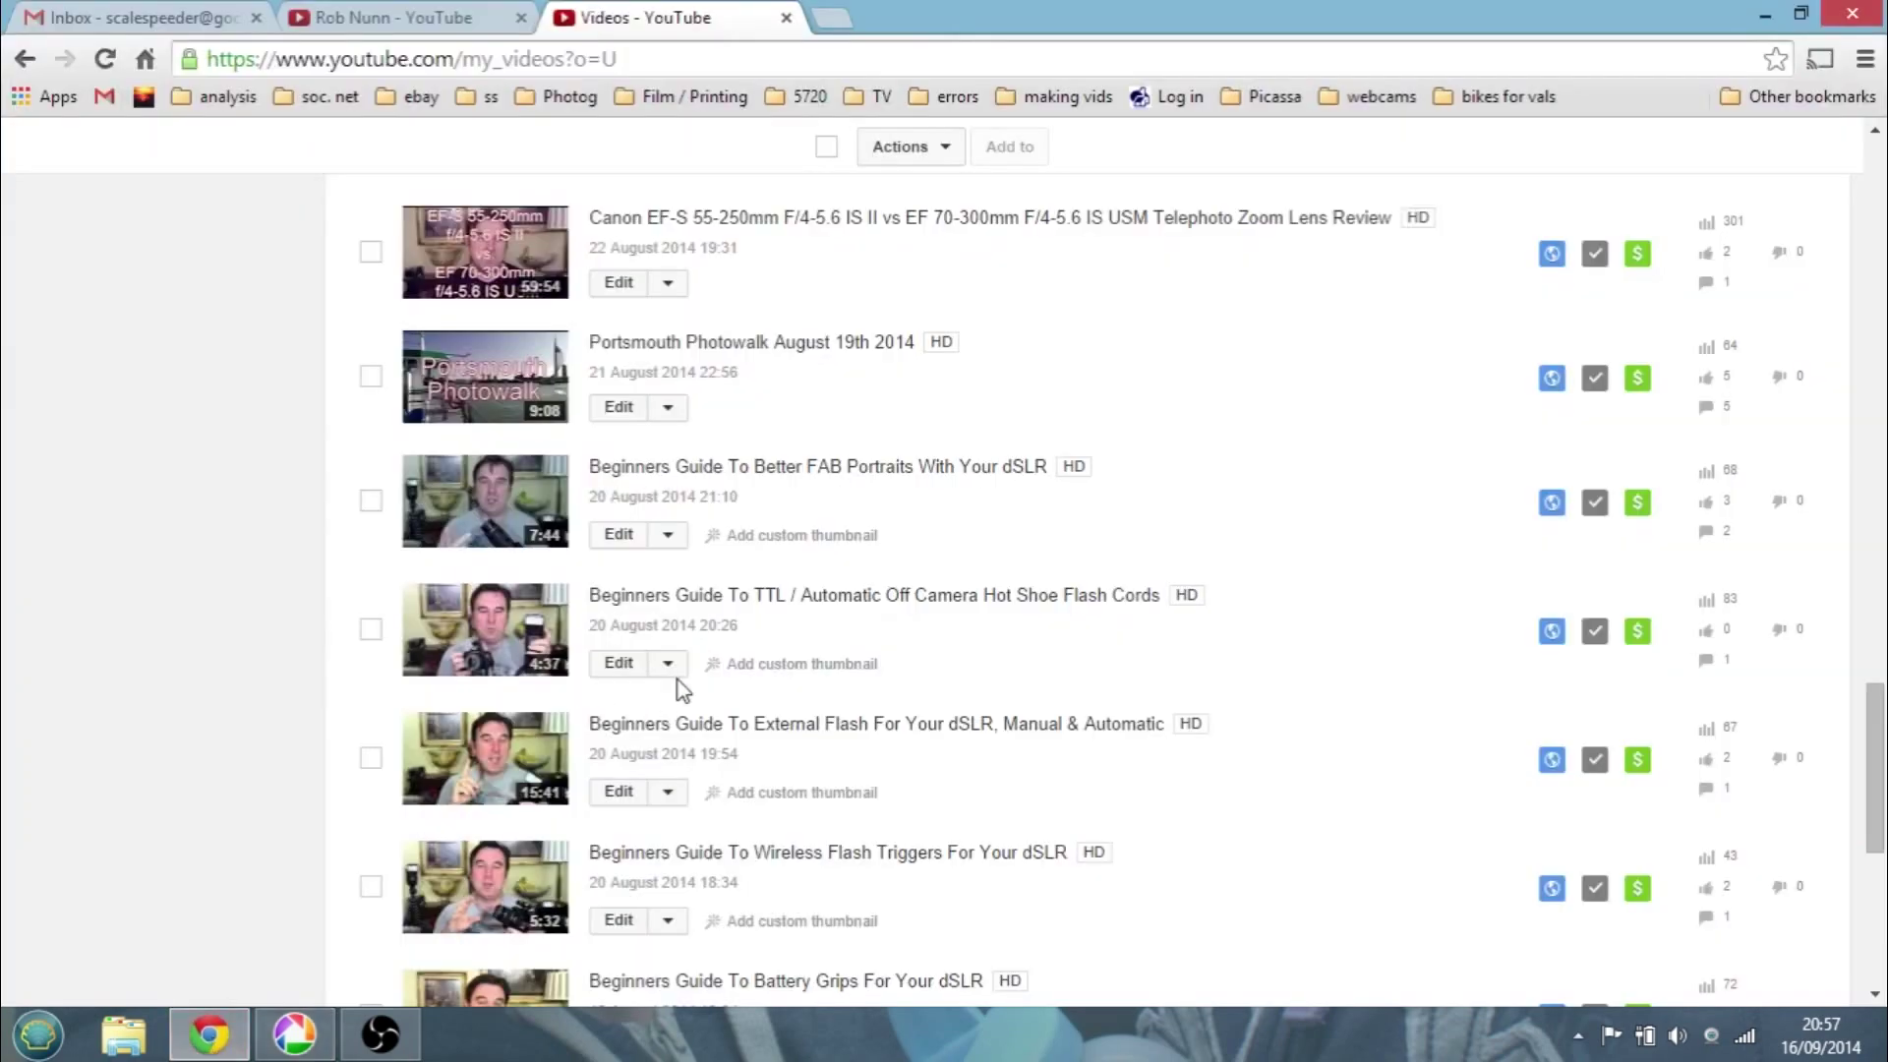
pyautogui.click(430, 19)
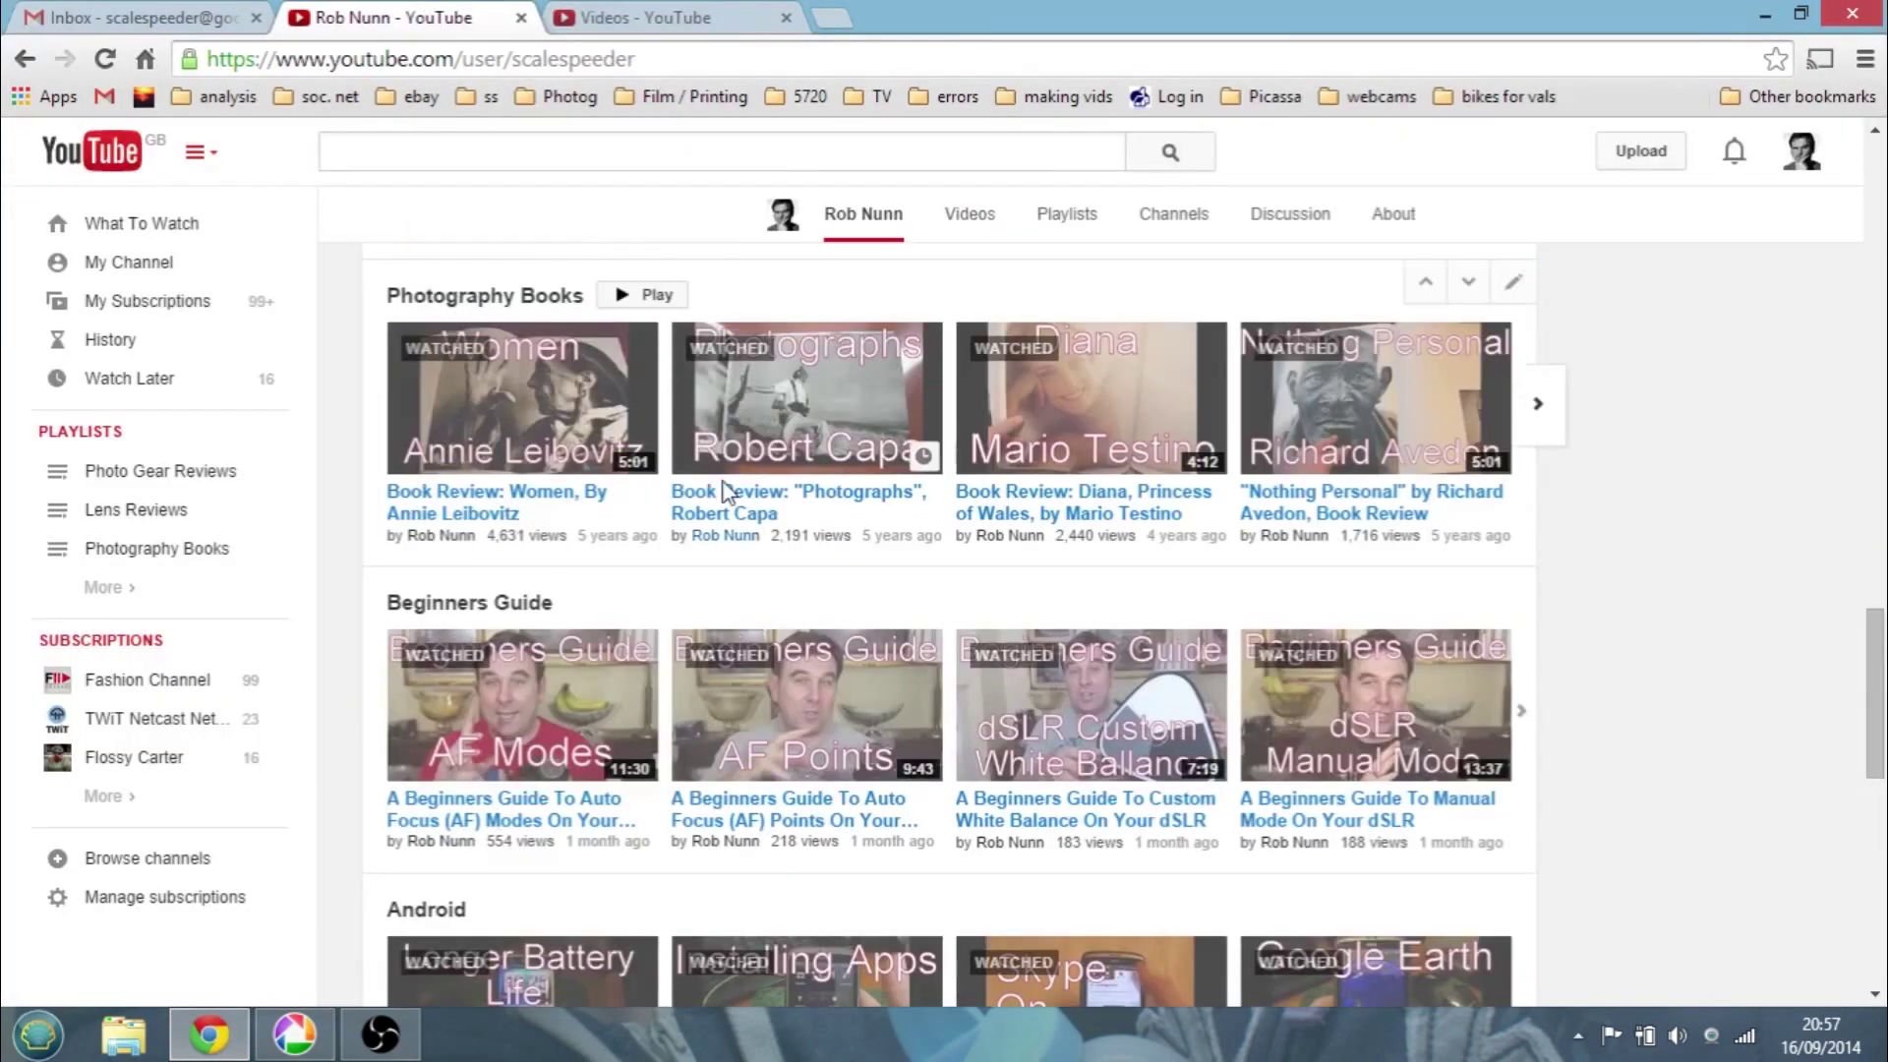
pyautogui.click(679, 20)
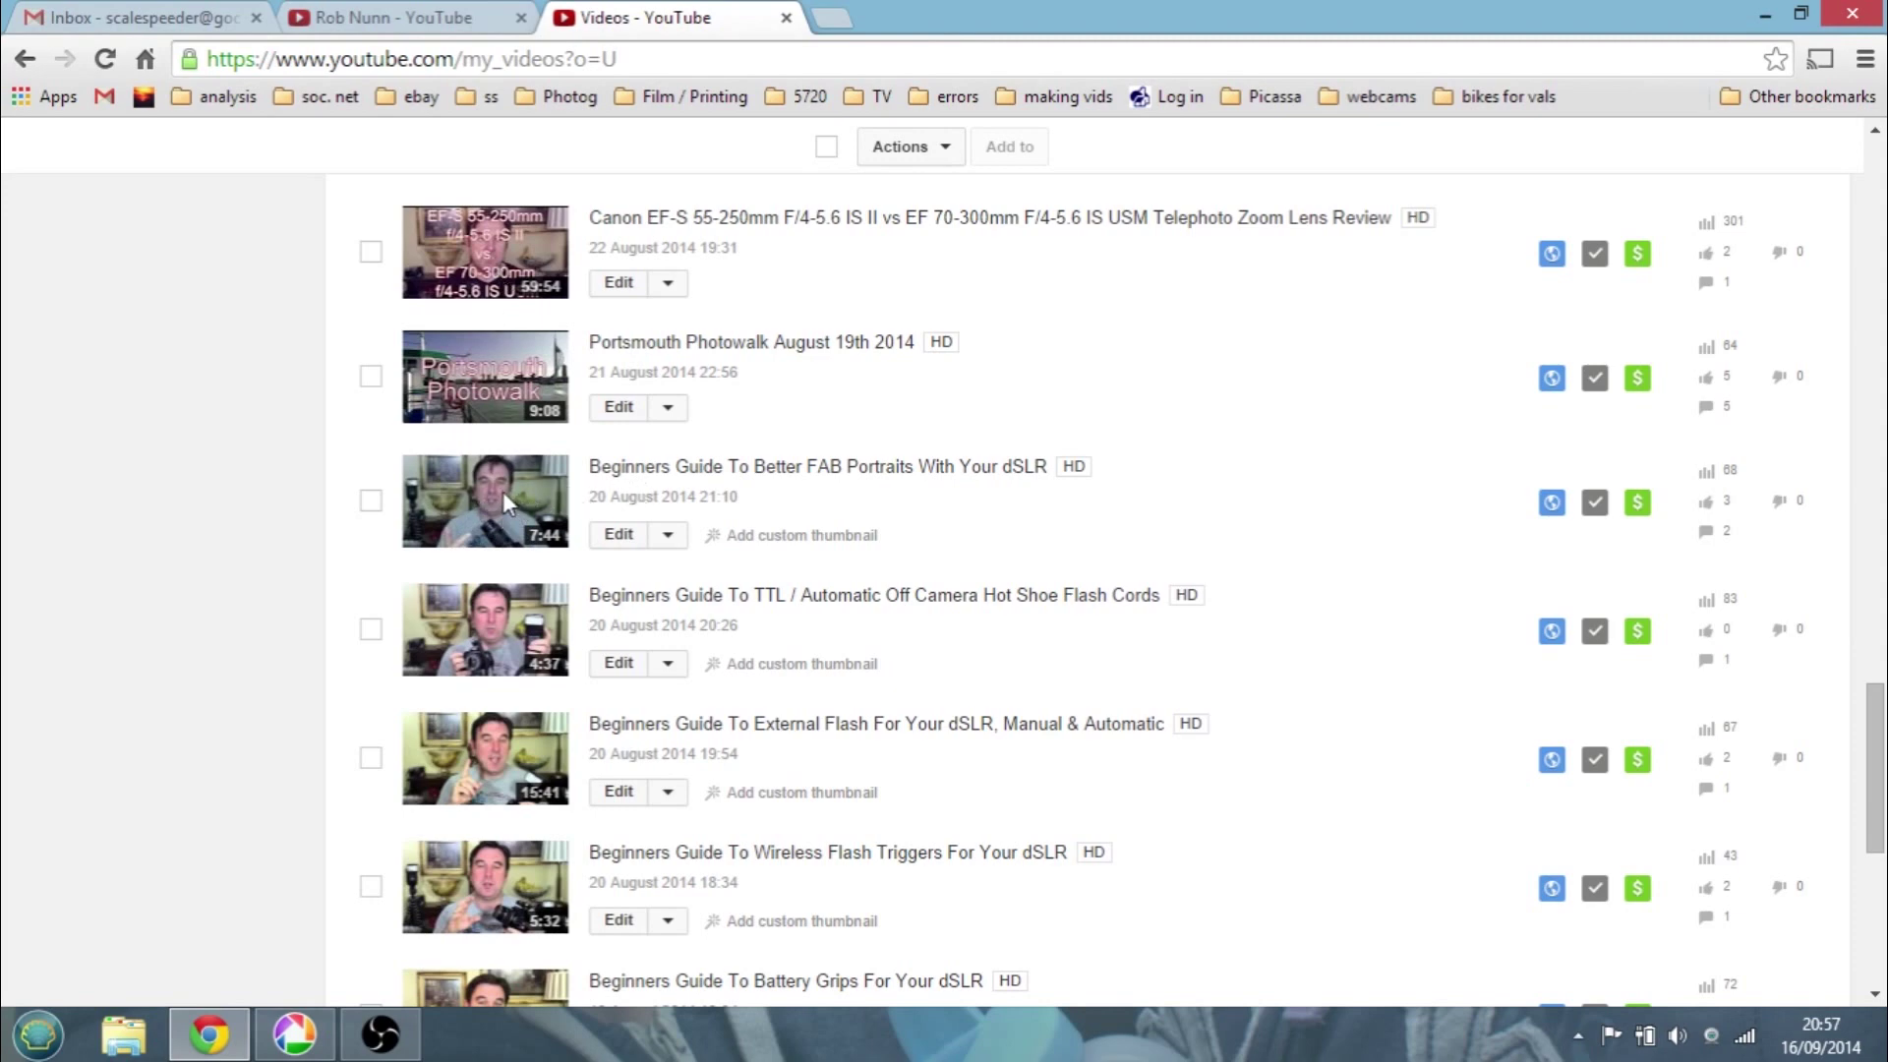
# Open 'Beginners Guide To Better FAB Portraits', mute and skip the advert, and pause
pyautogui.click(703, 473)
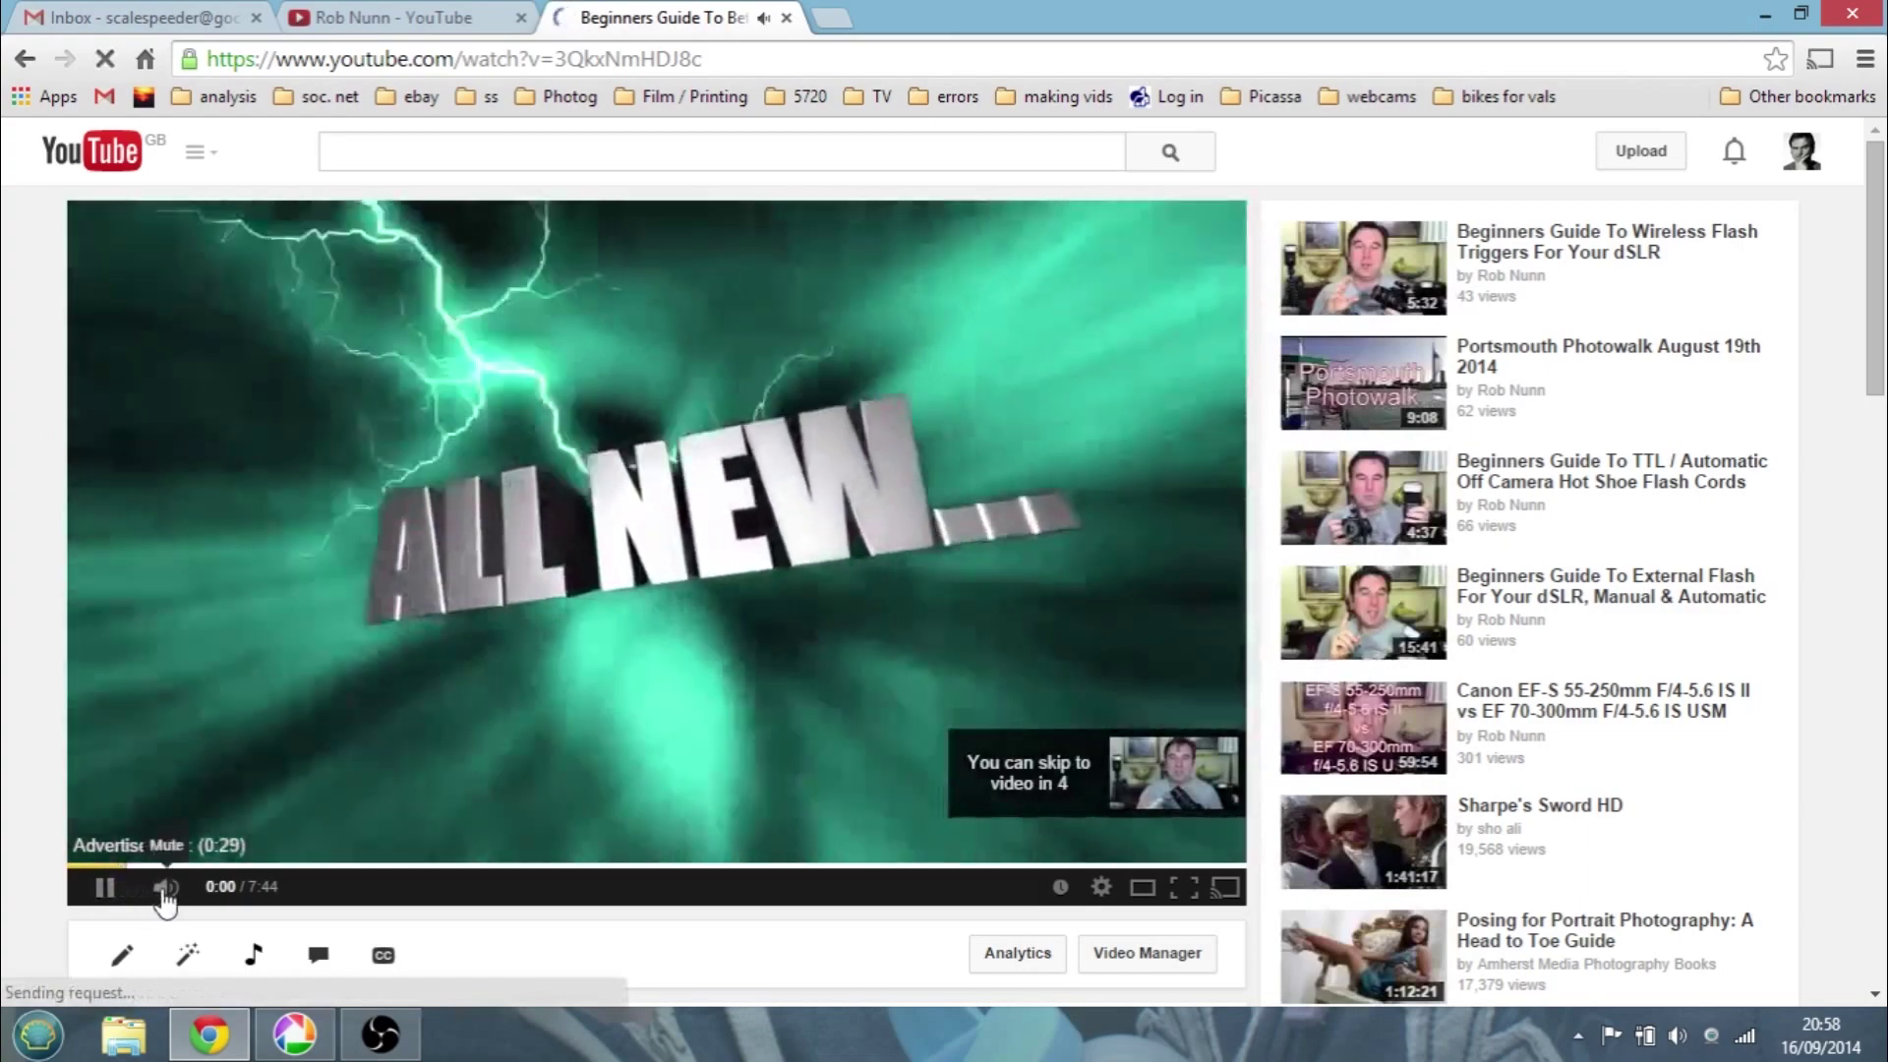
pyautogui.click(163, 887)
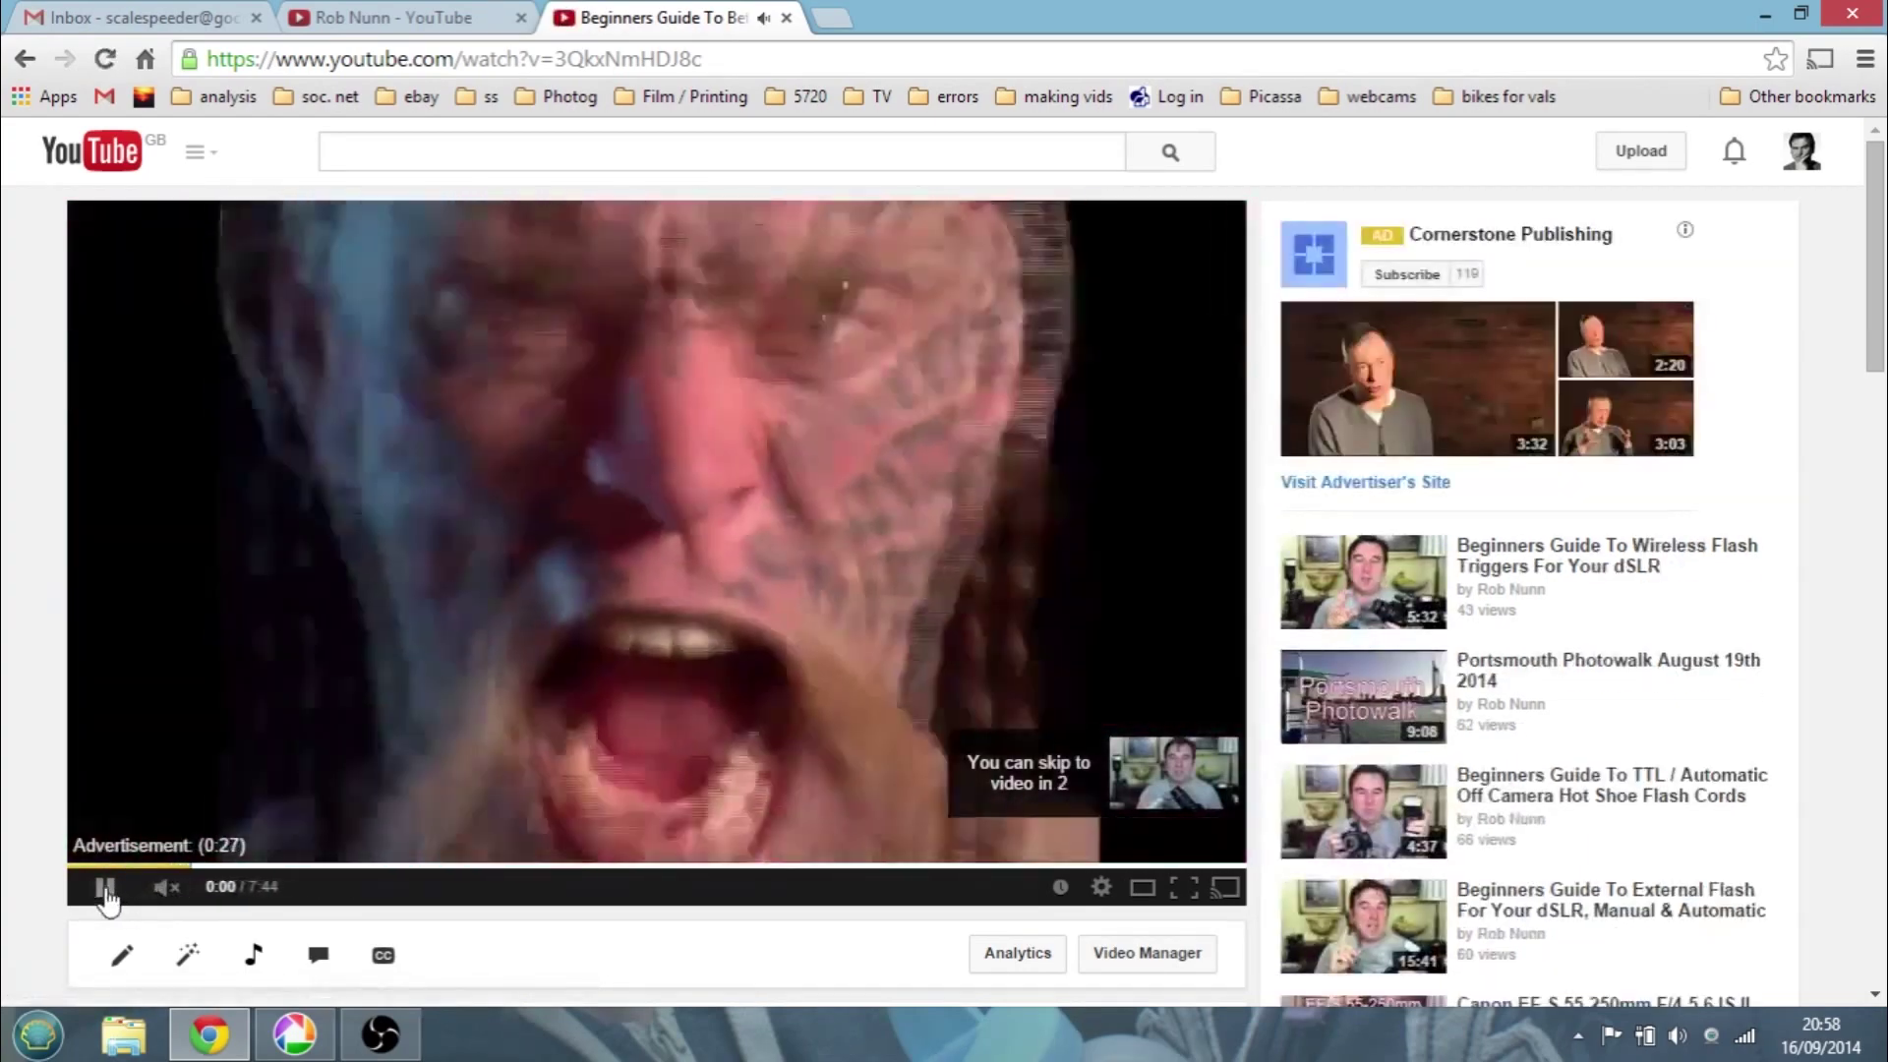
pyautogui.click(105, 888)
pyautogui.click(104, 888)
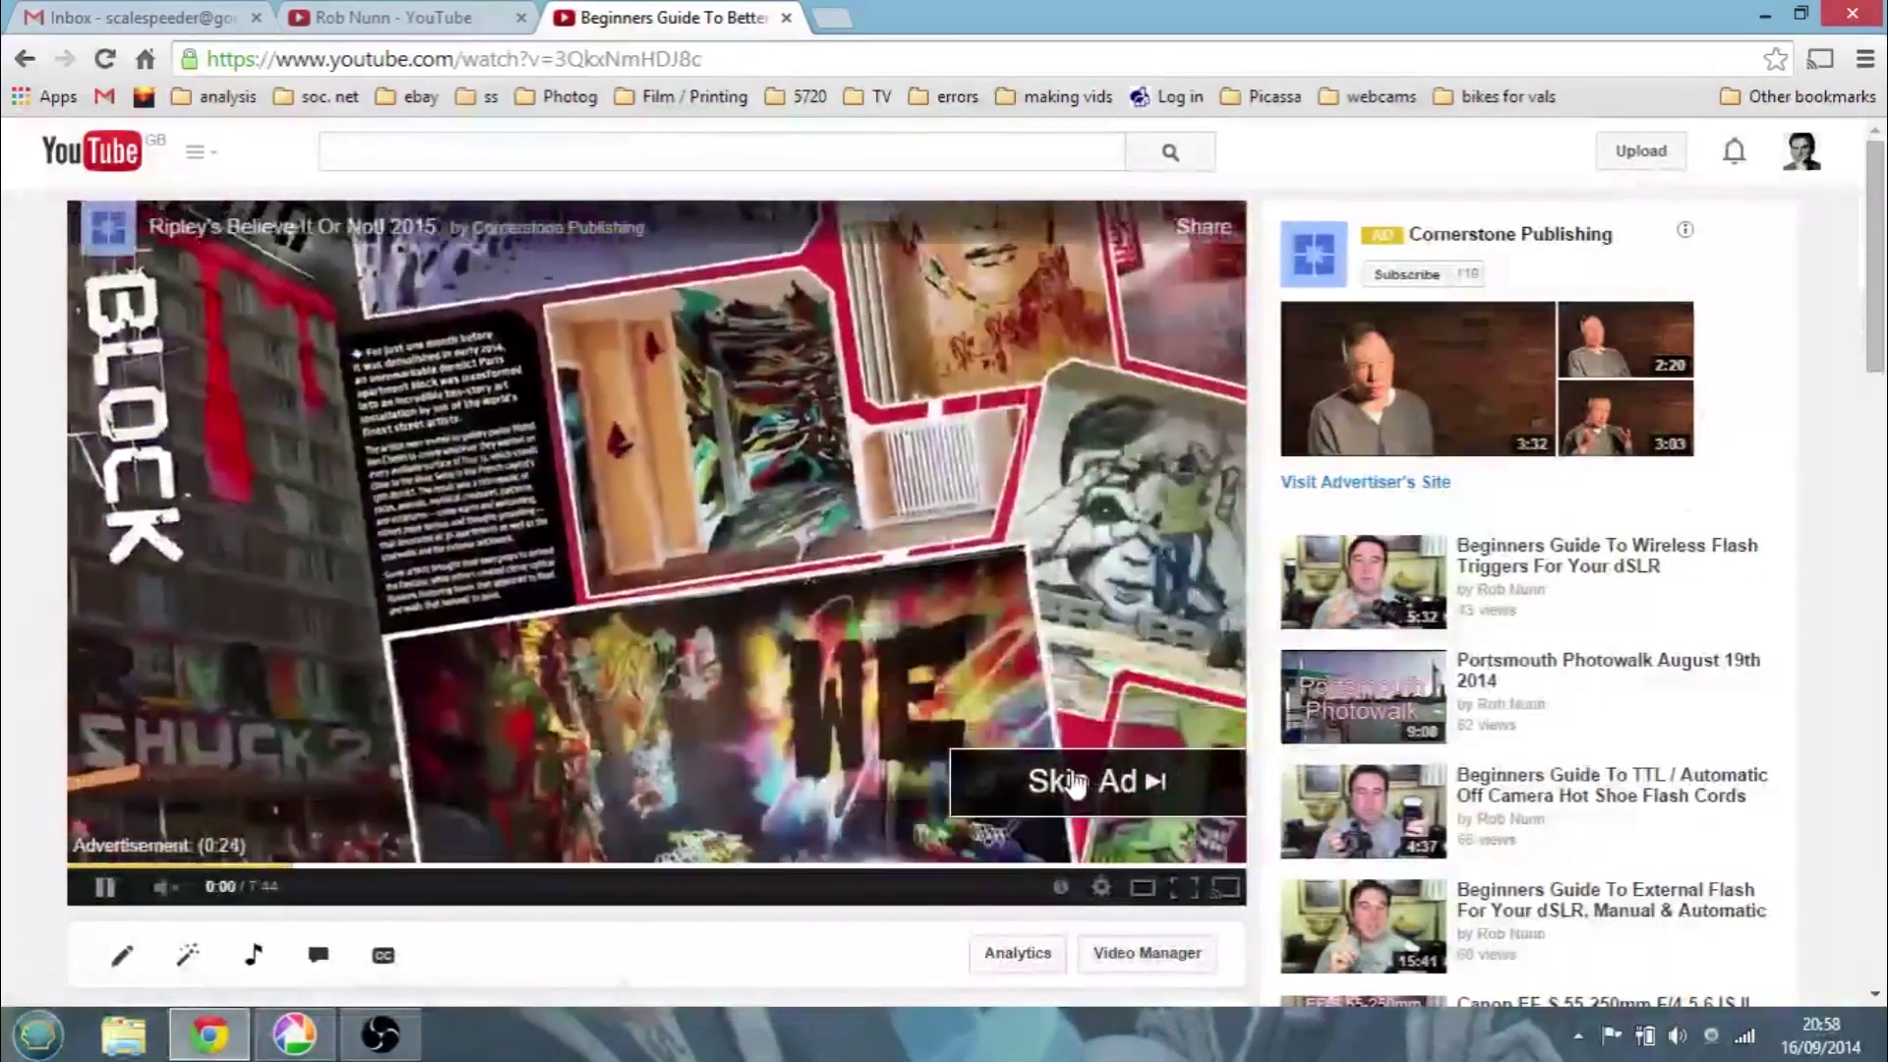
pyautogui.click(1067, 770)
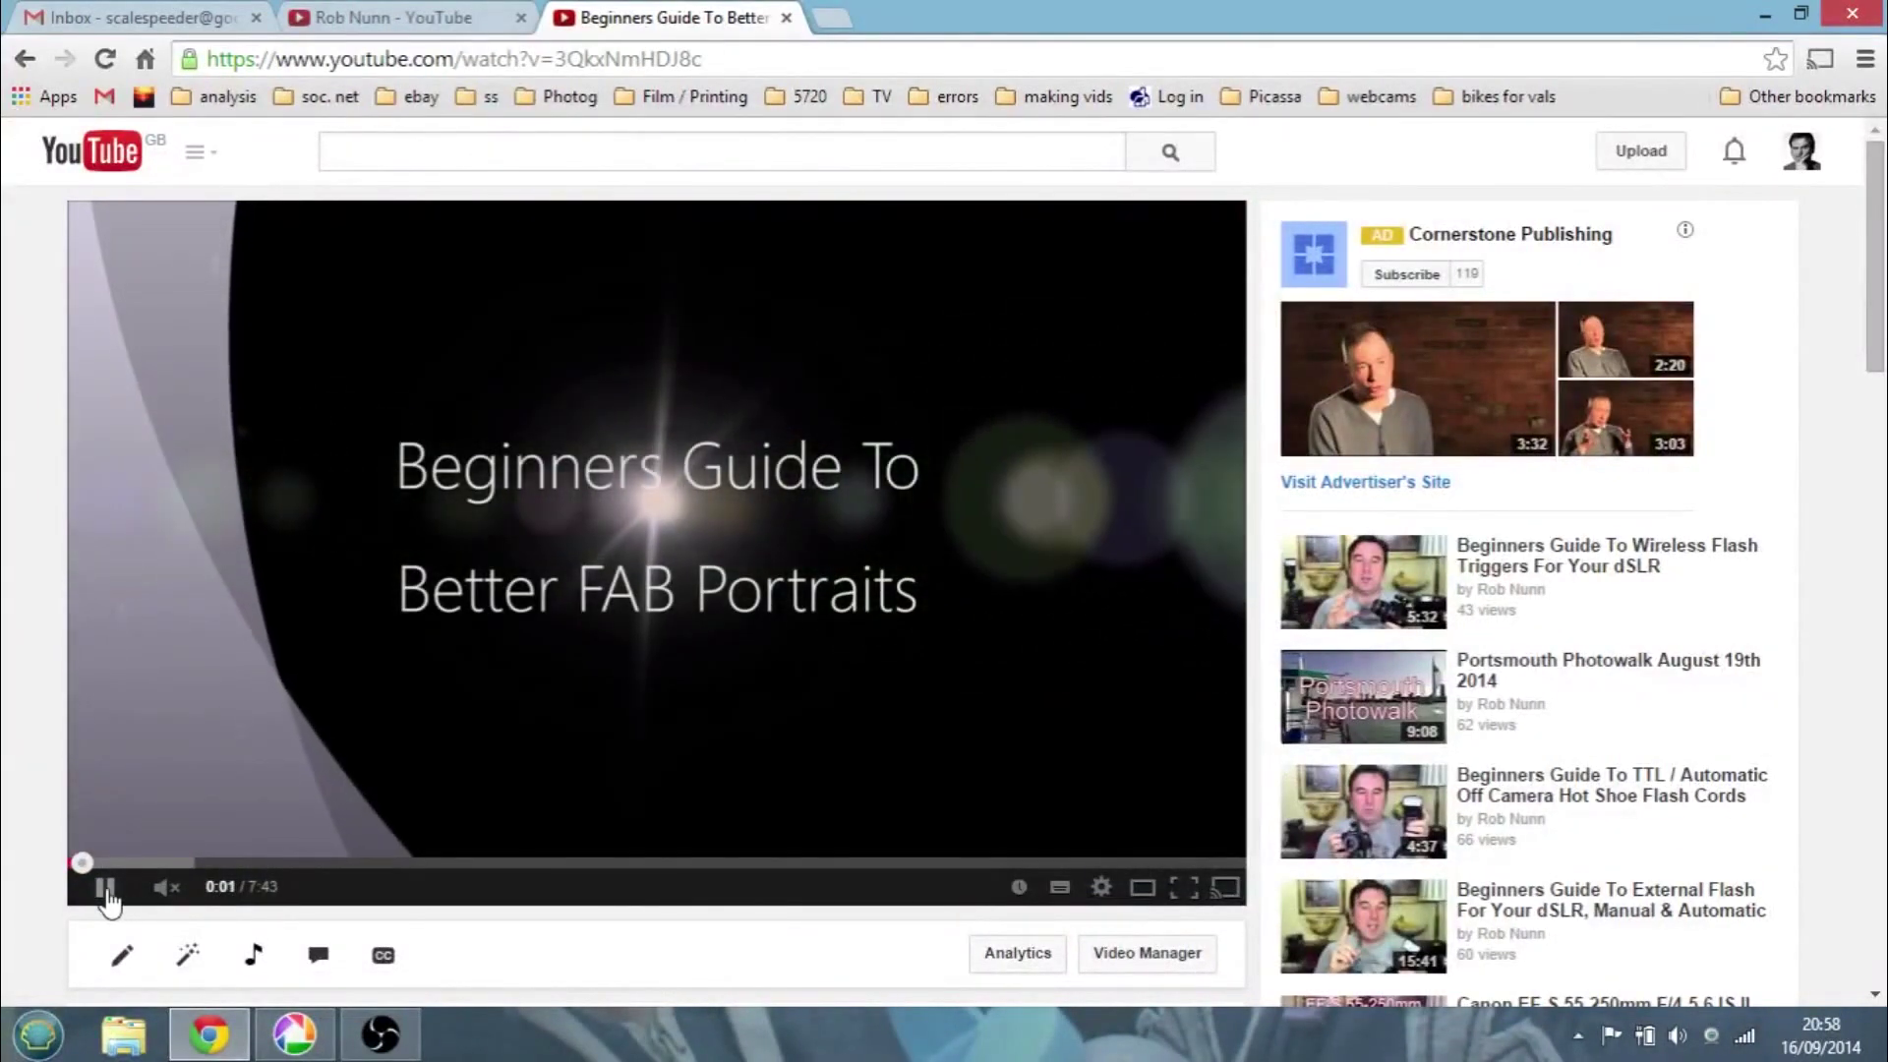
pyautogui.click(105, 888)
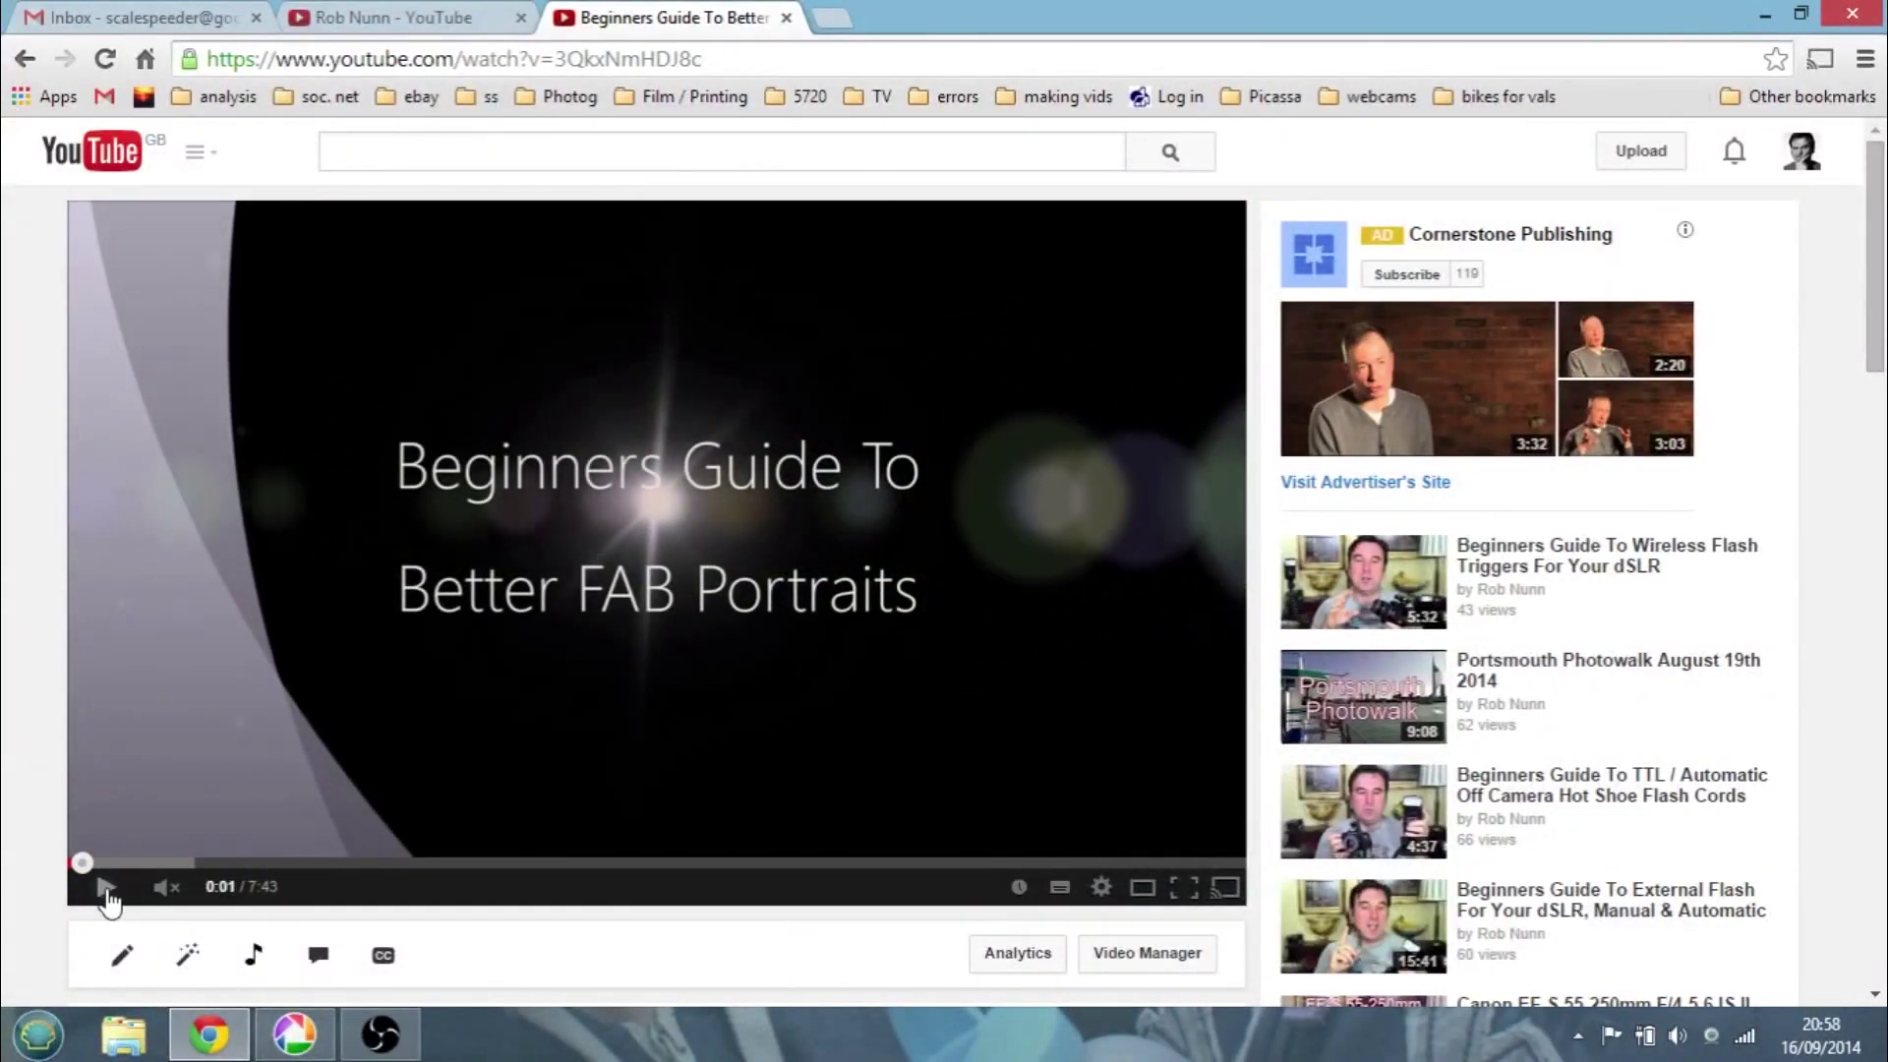
# Step the paused video with the arrow keys until it rests on the 1:21 frame
pyautogui.press('Right')
pyautogui.press('Right')
pyautogui.press('Right')
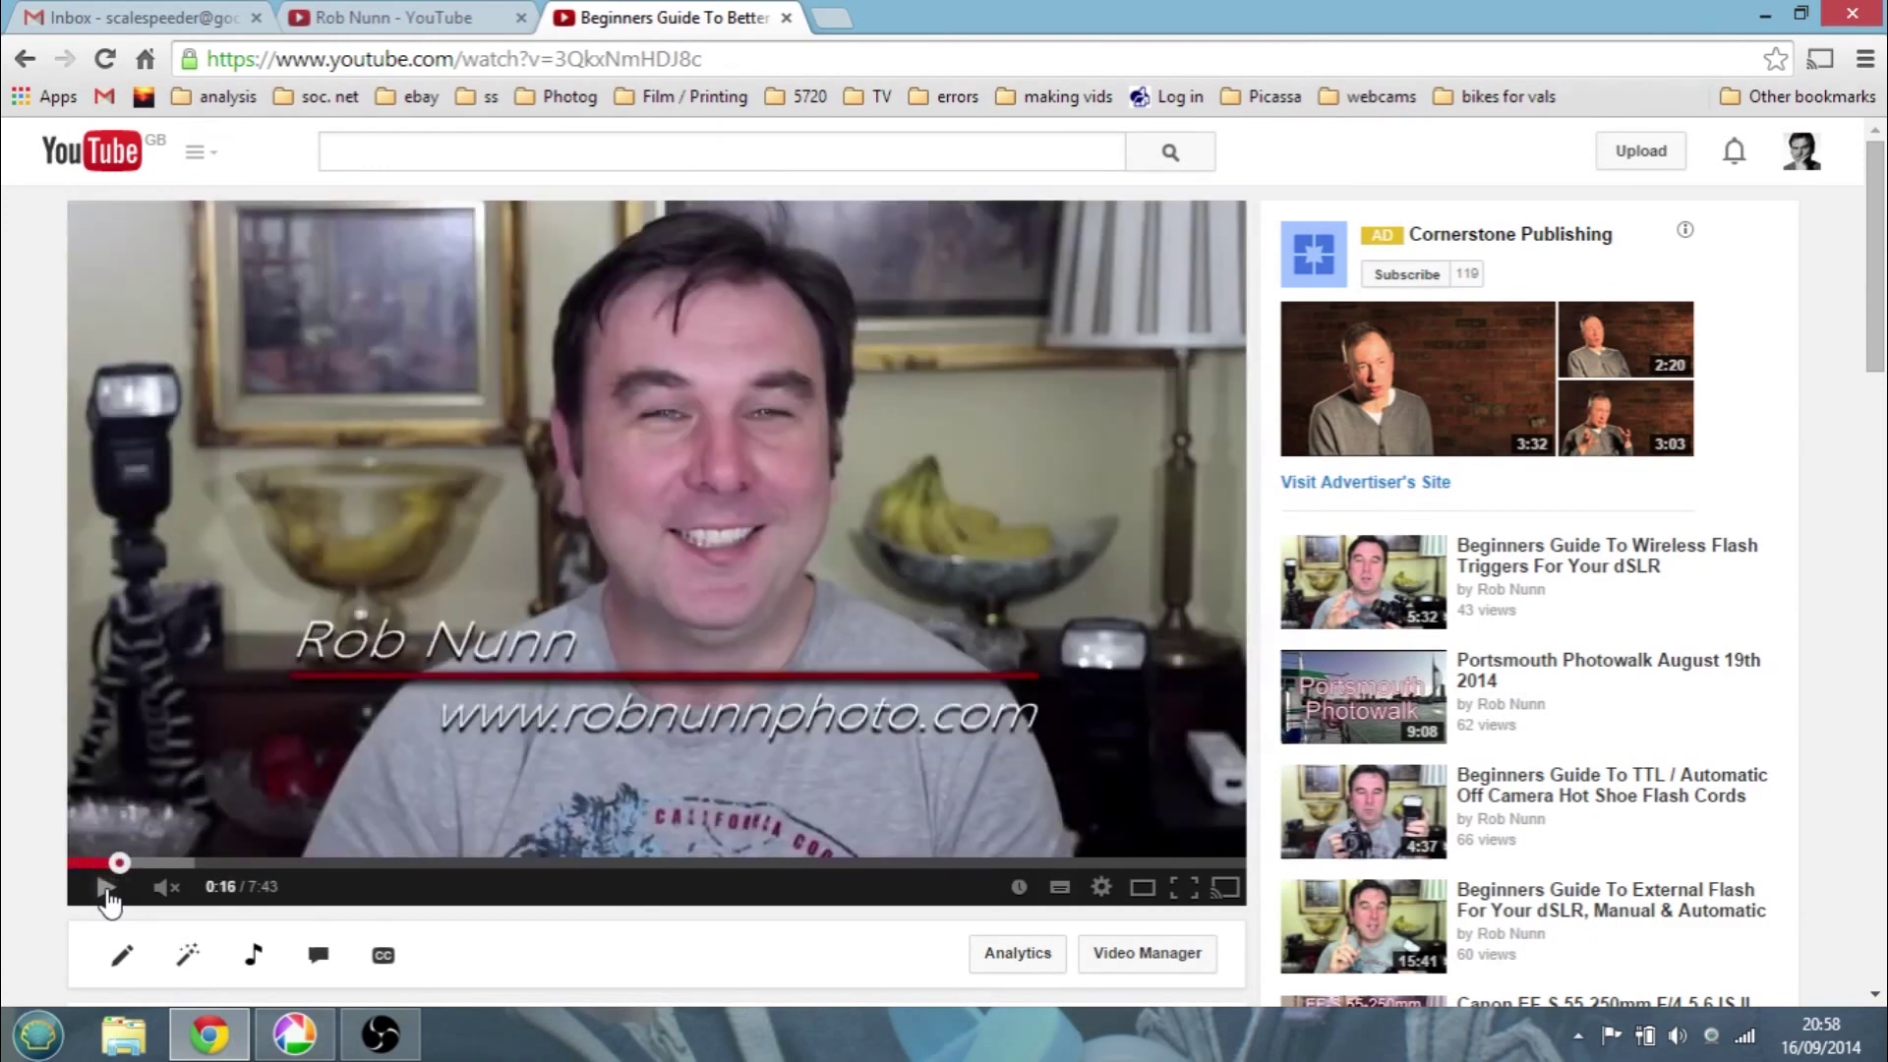
pyautogui.press('Right')
pyautogui.press('Right')
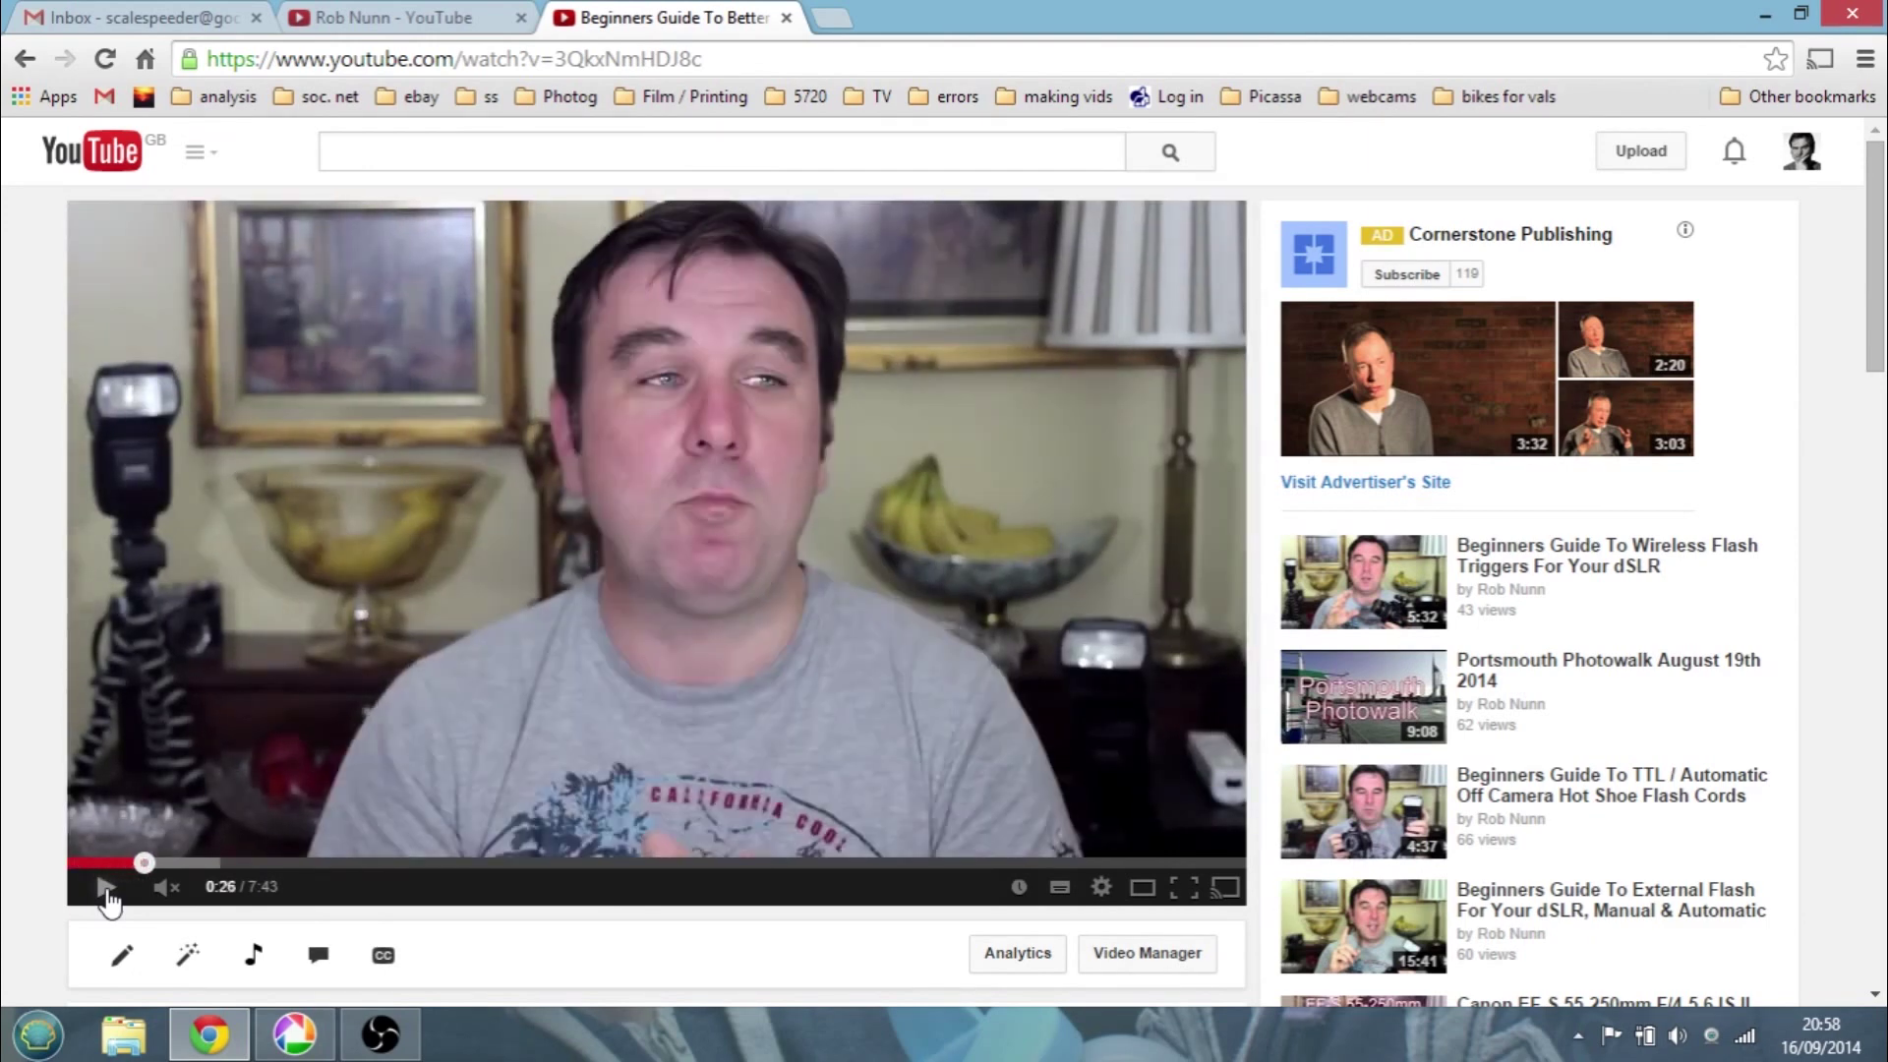
pyautogui.press('Right')
pyautogui.press('Right')
pyautogui.press('Right')
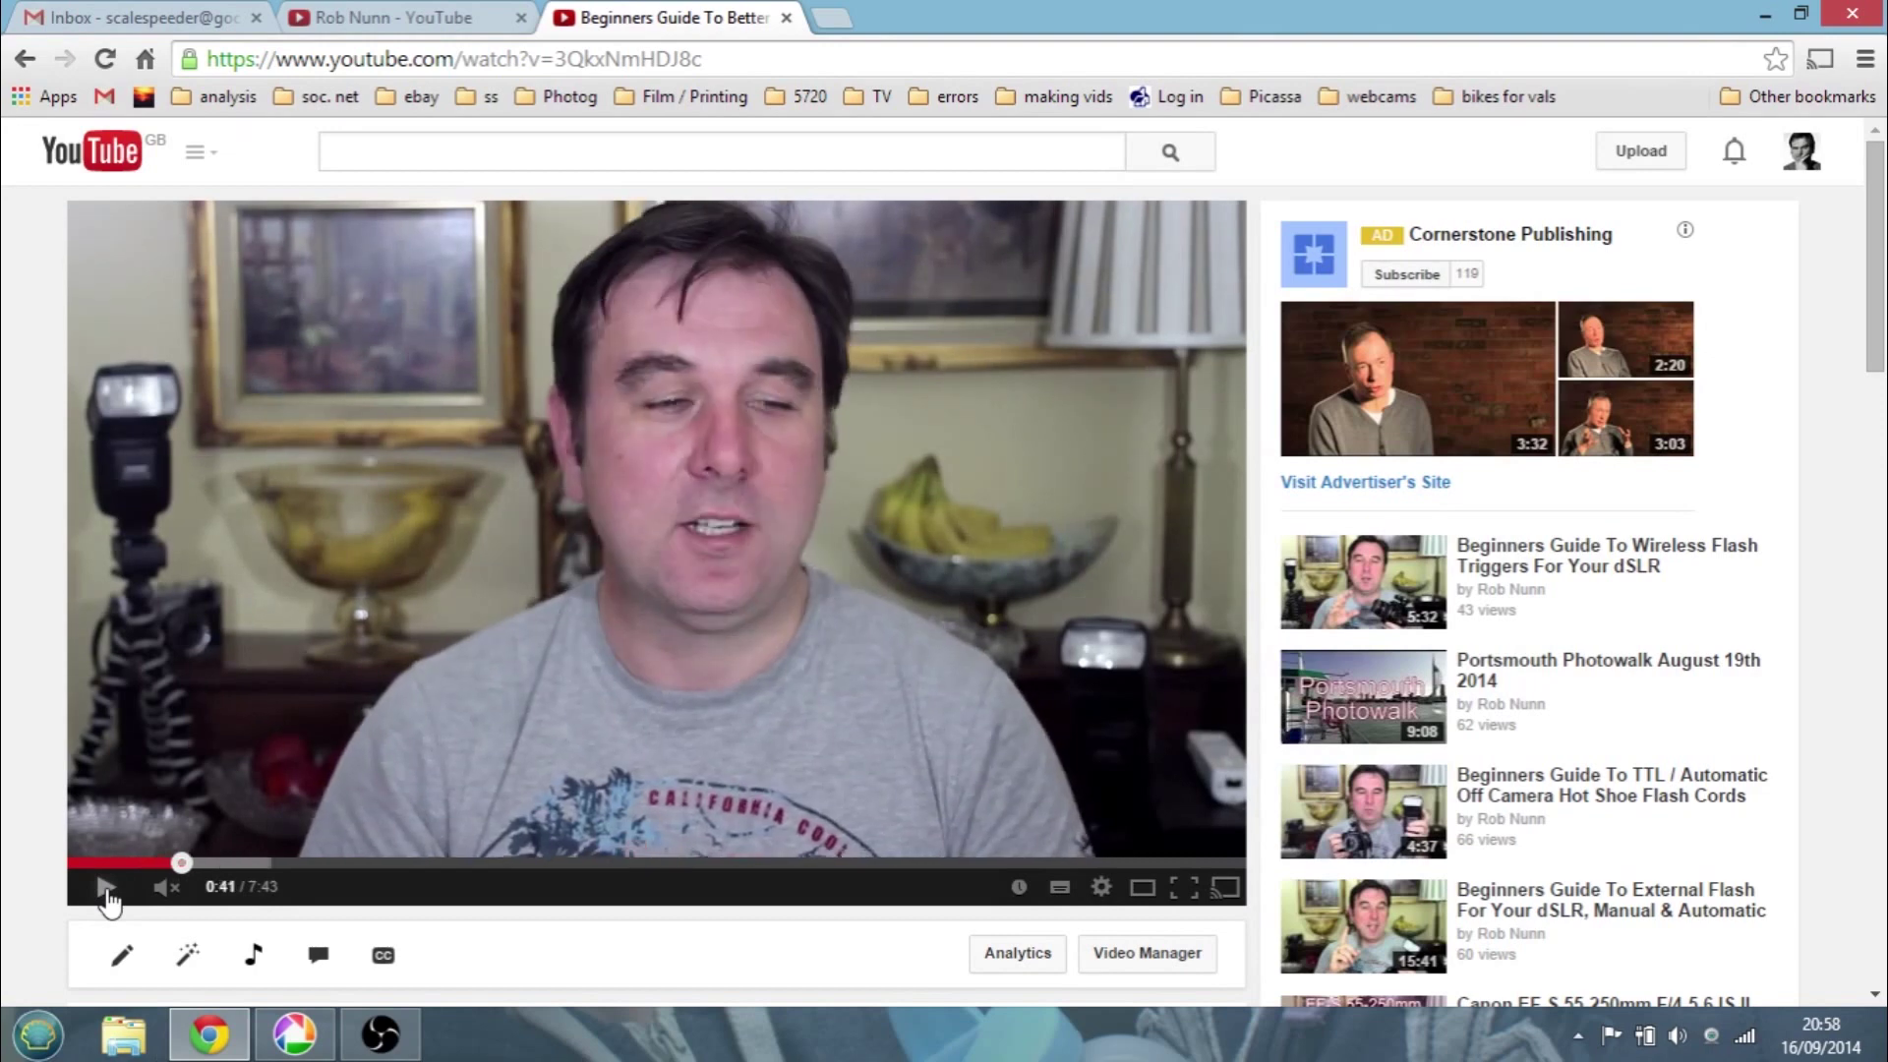
pyautogui.press('Right')
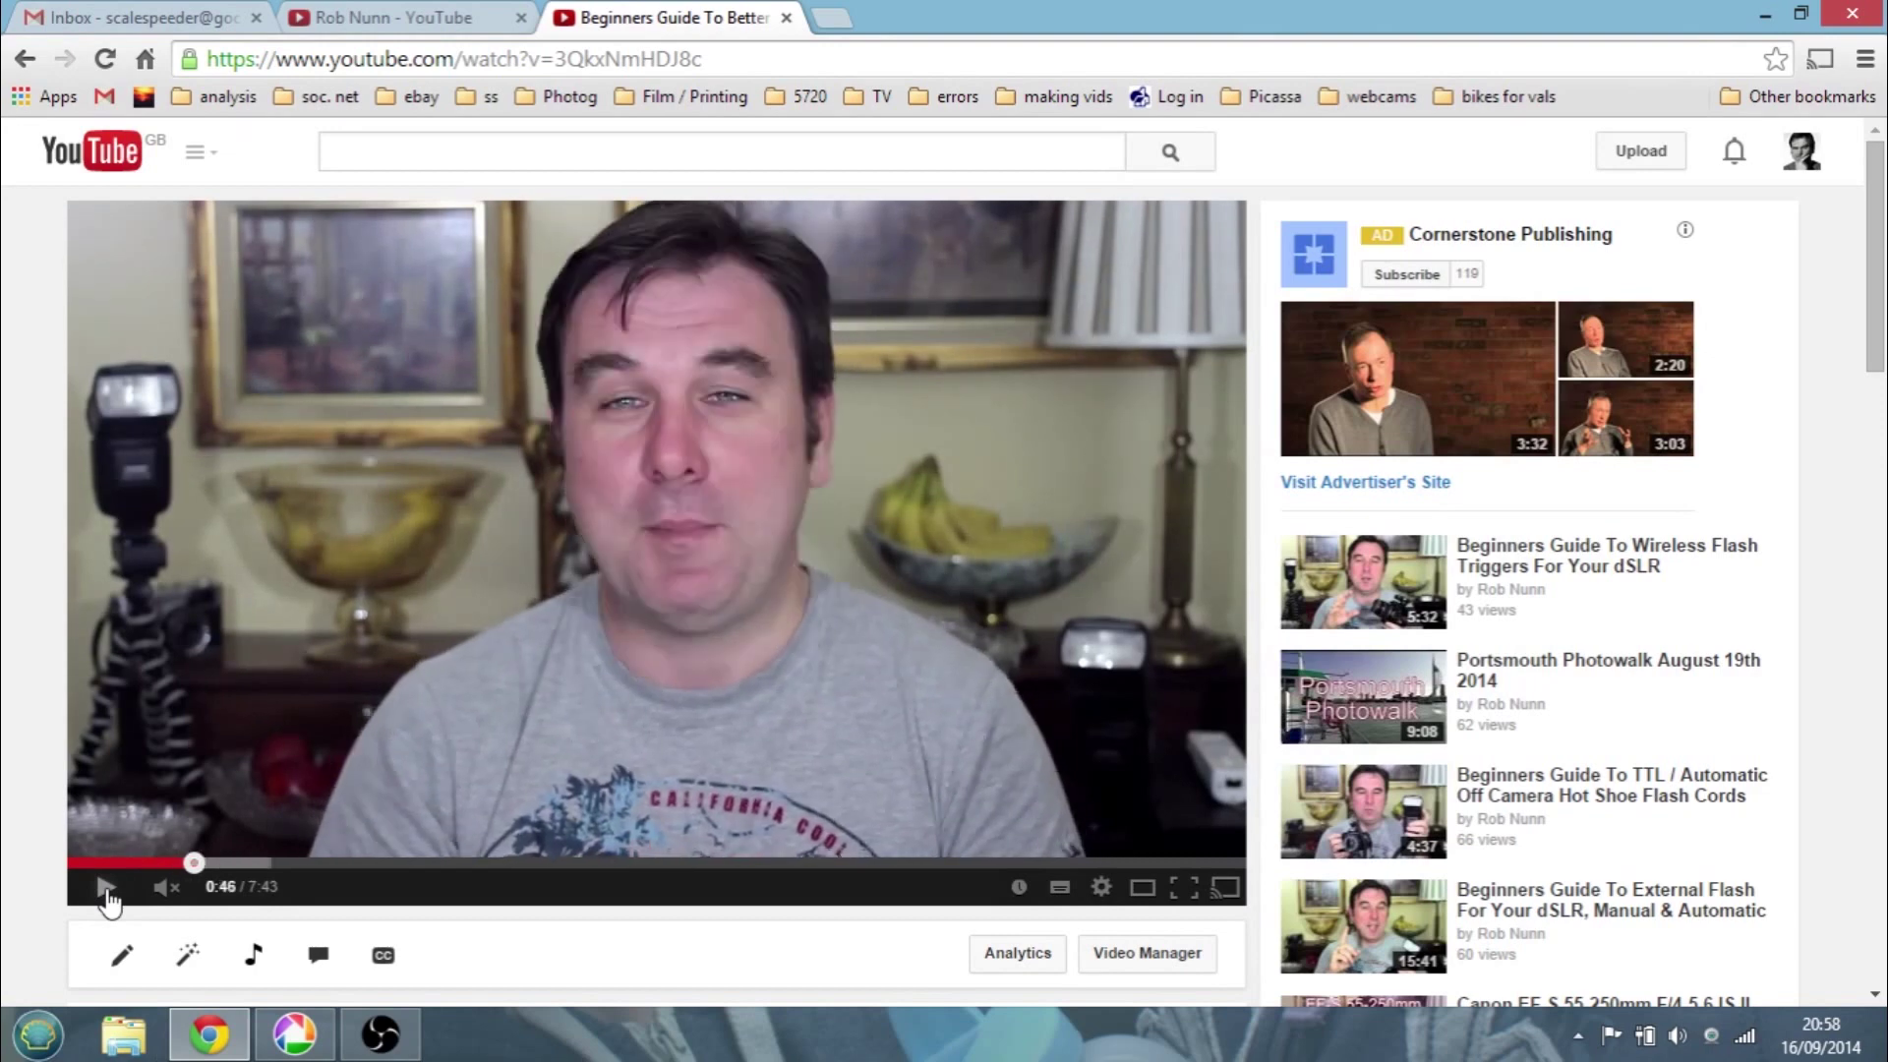
pyautogui.press('Right')
pyautogui.press('Right')
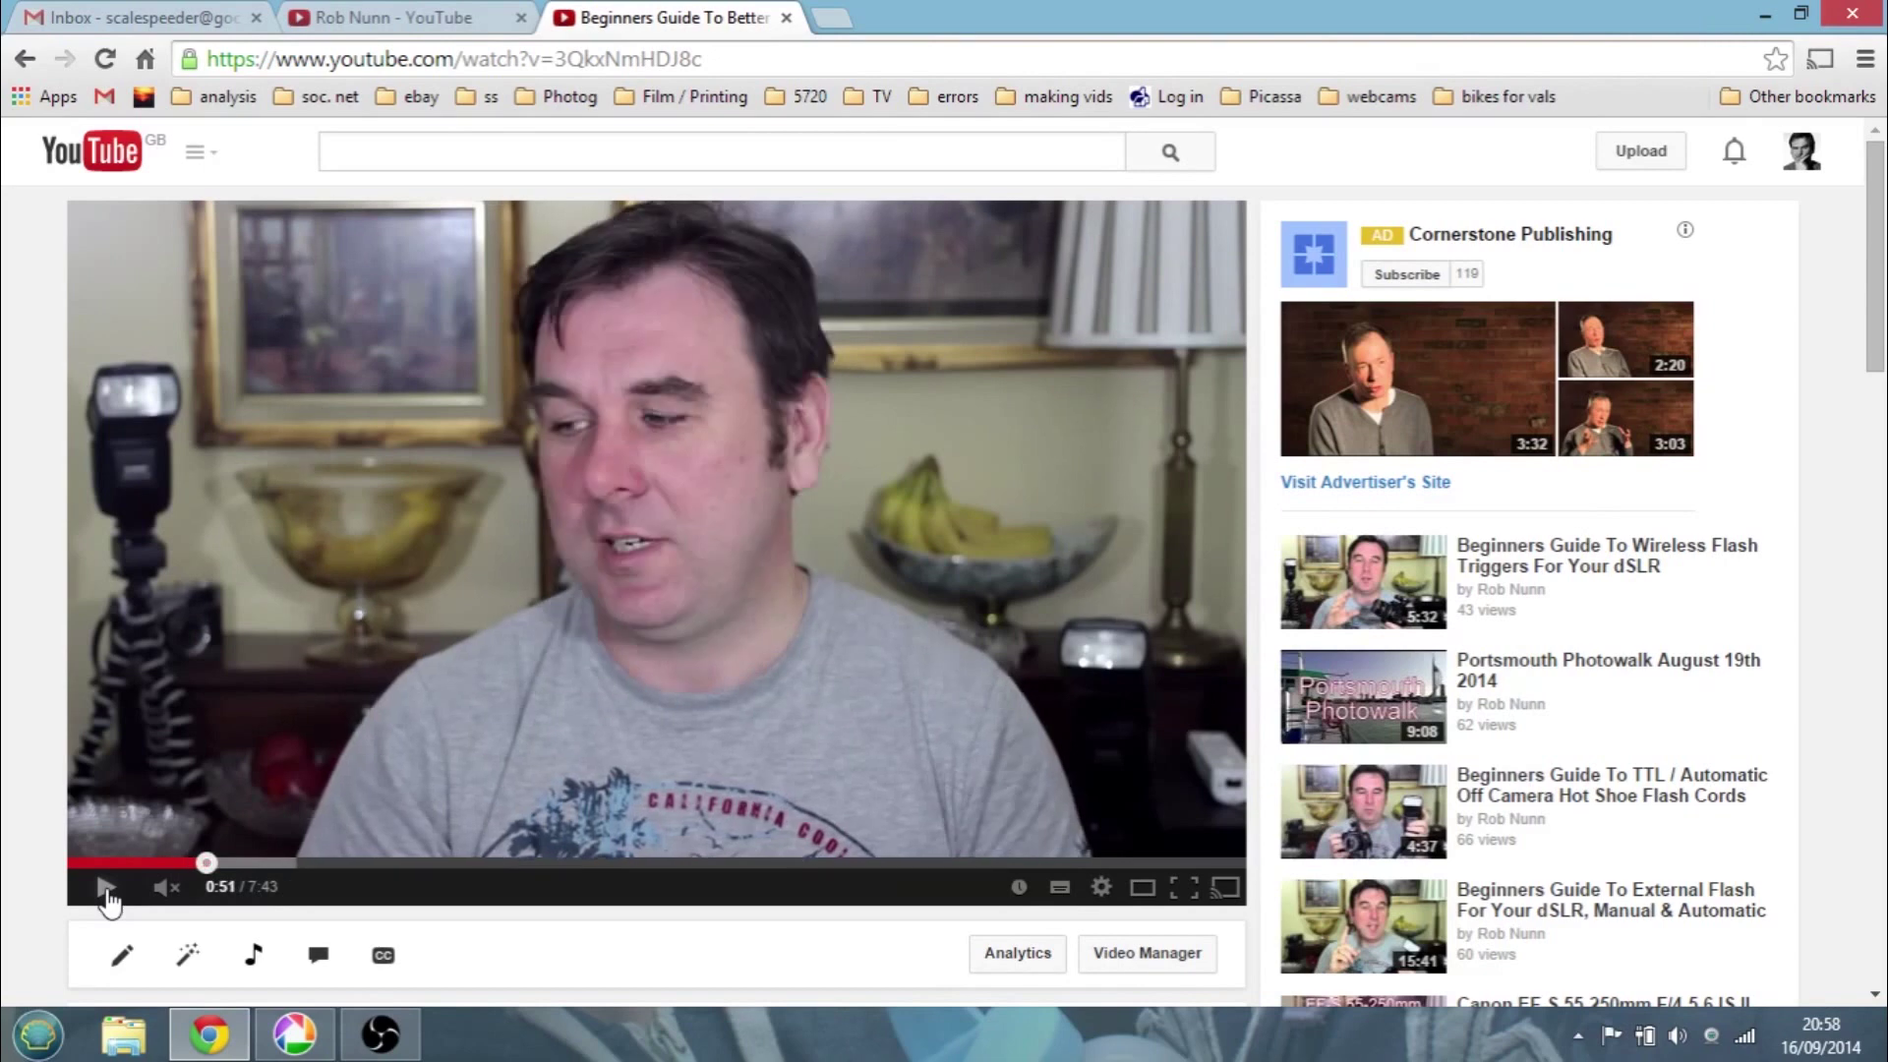
pyautogui.press('Right')
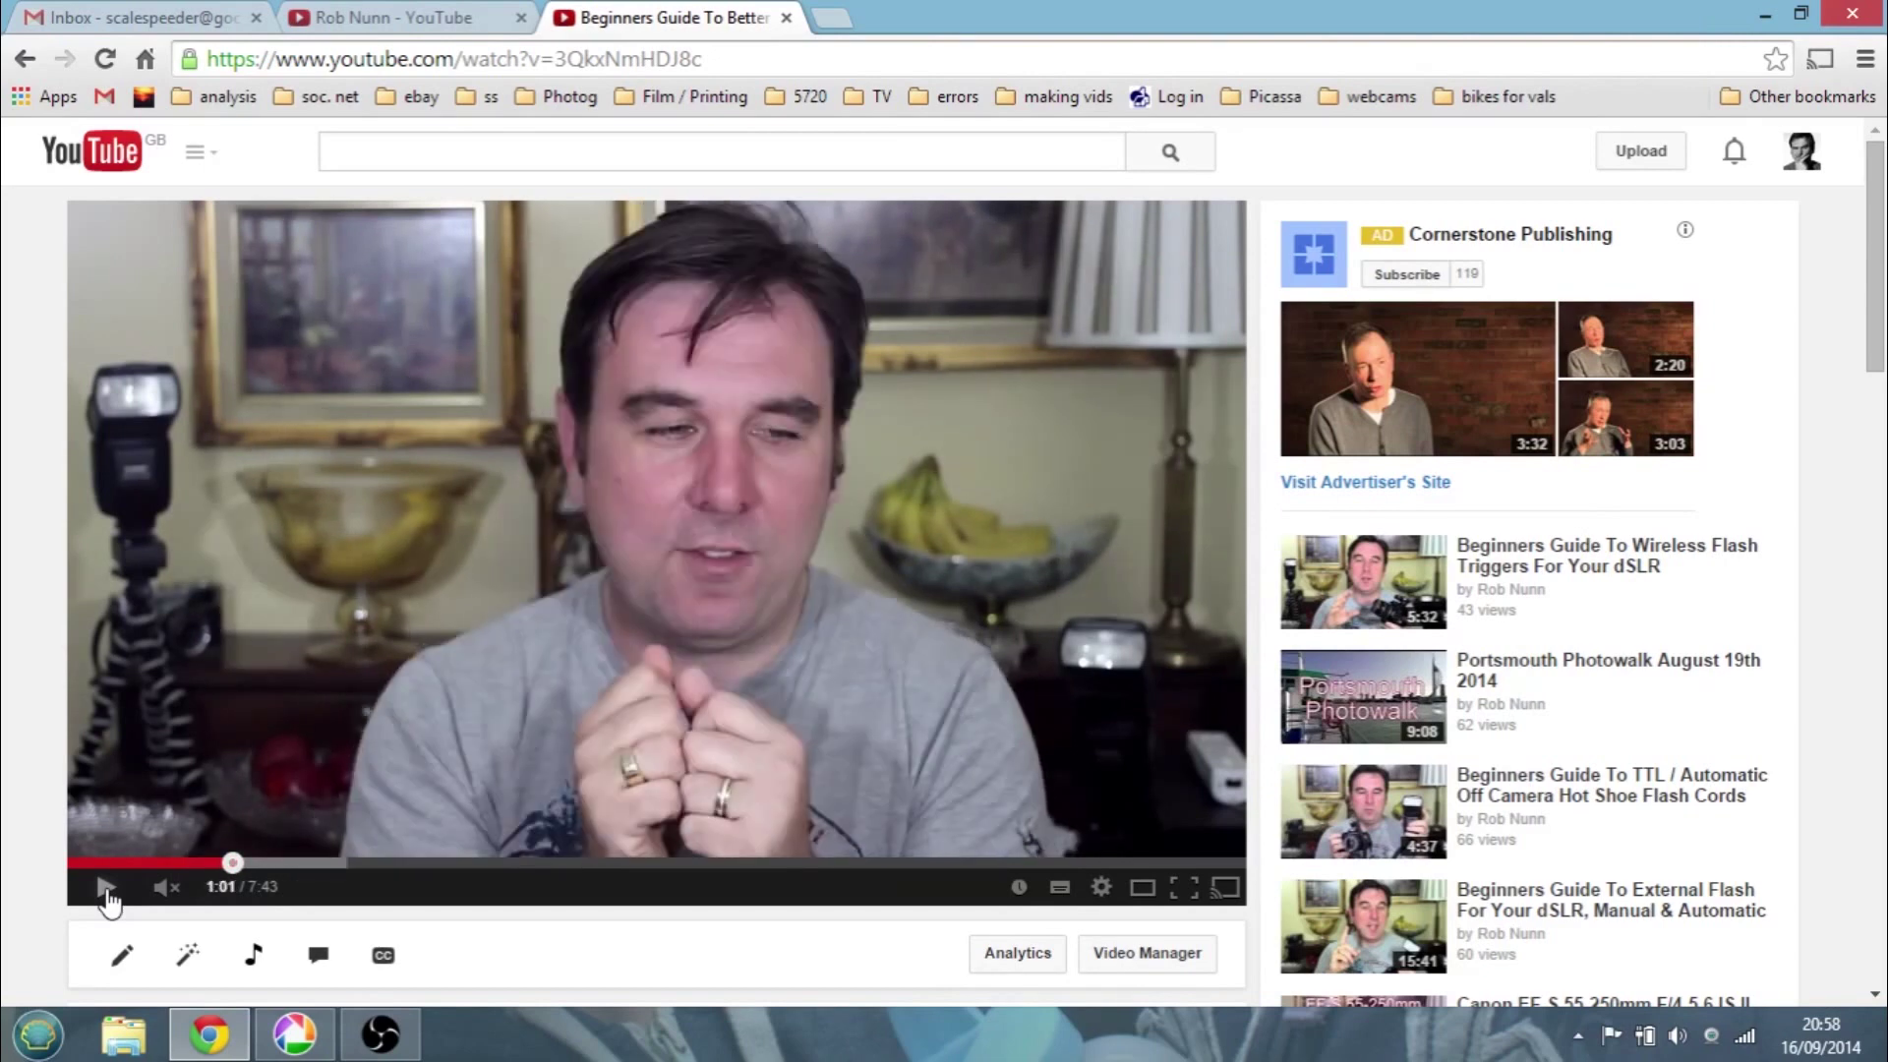
pyautogui.press('Right')
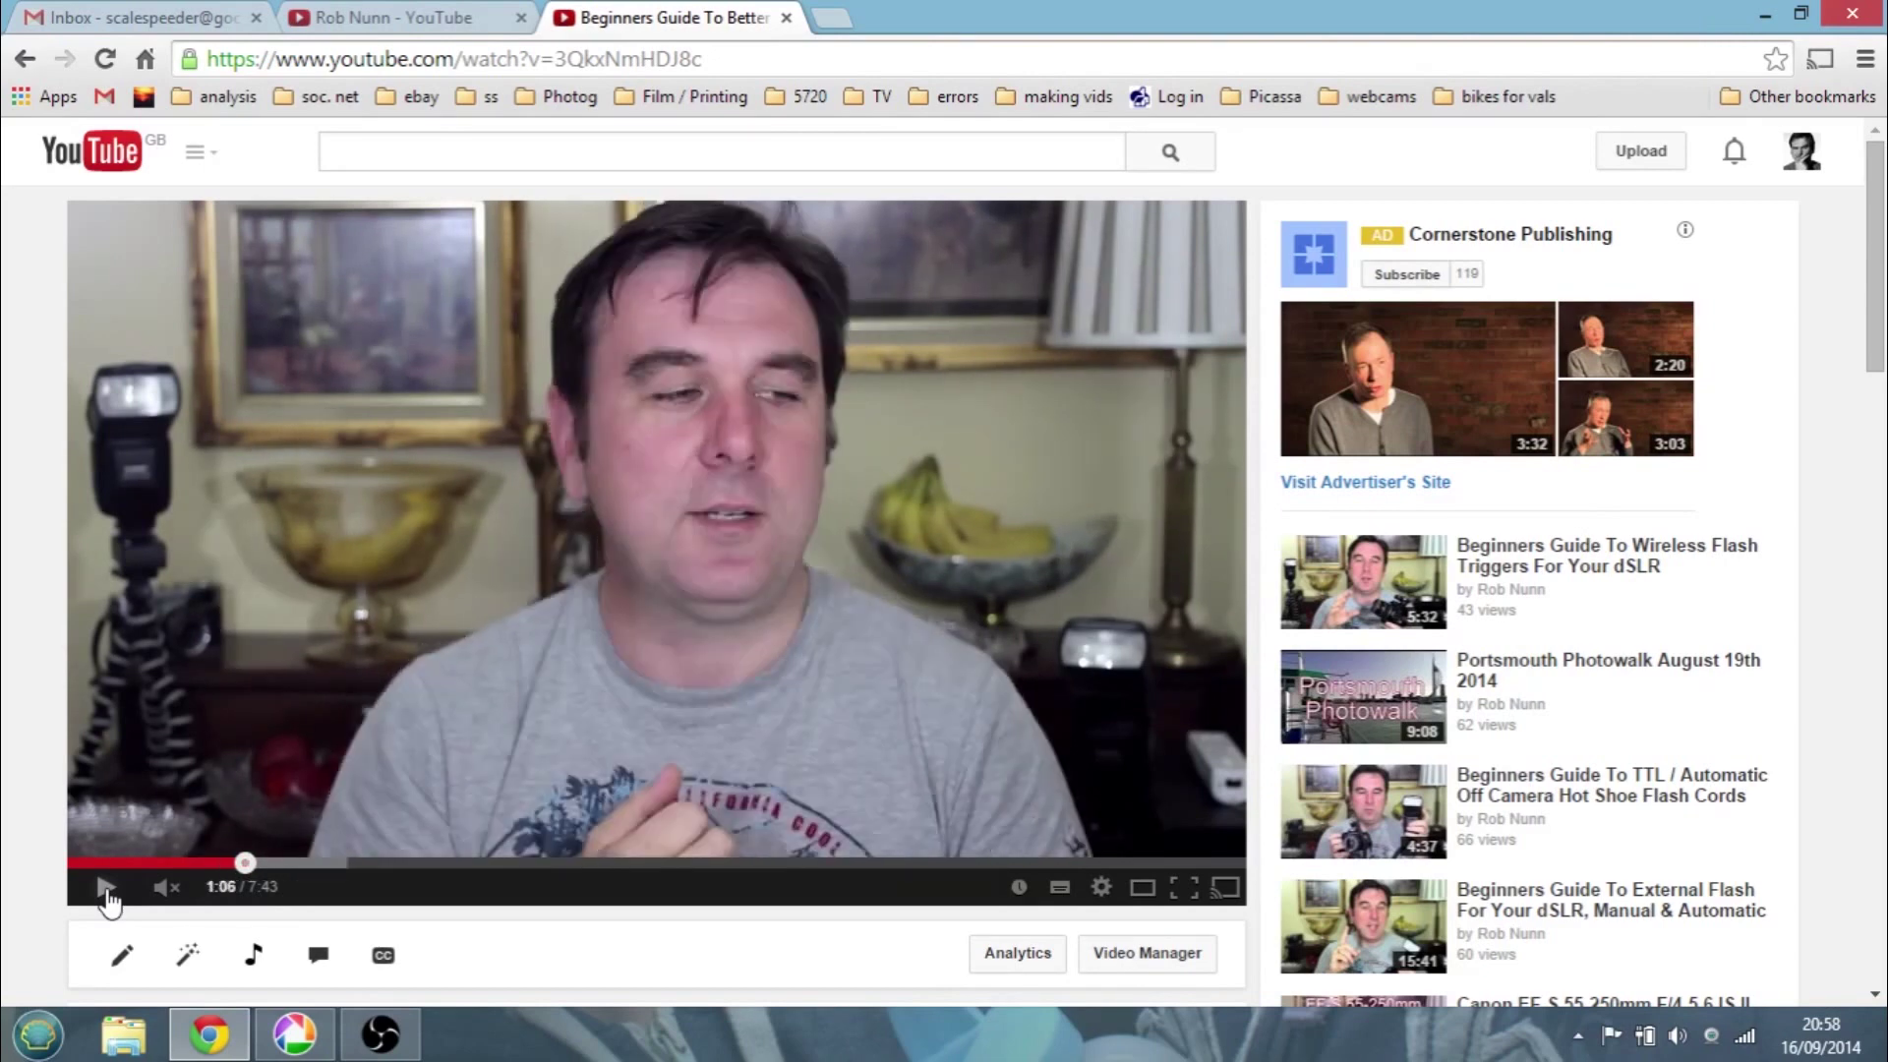
pyautogui.press('Right')
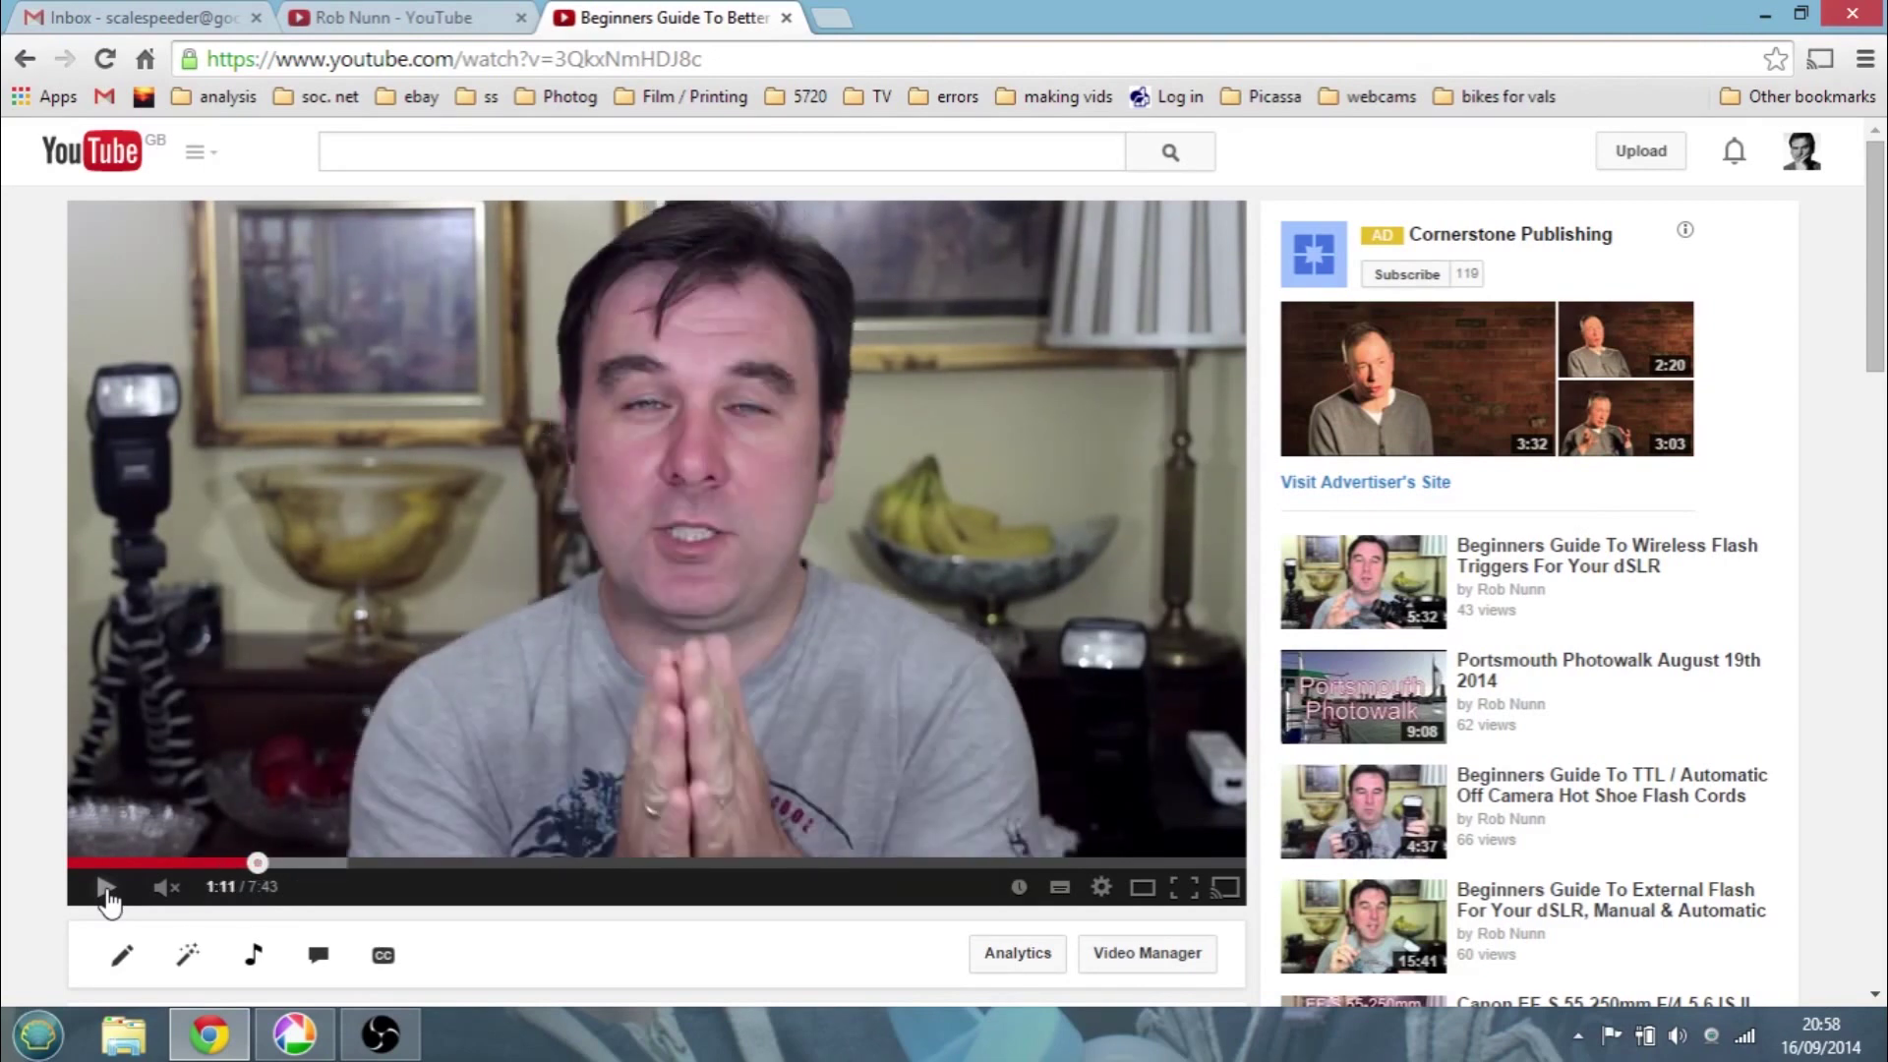
pyautogui.press('Right')
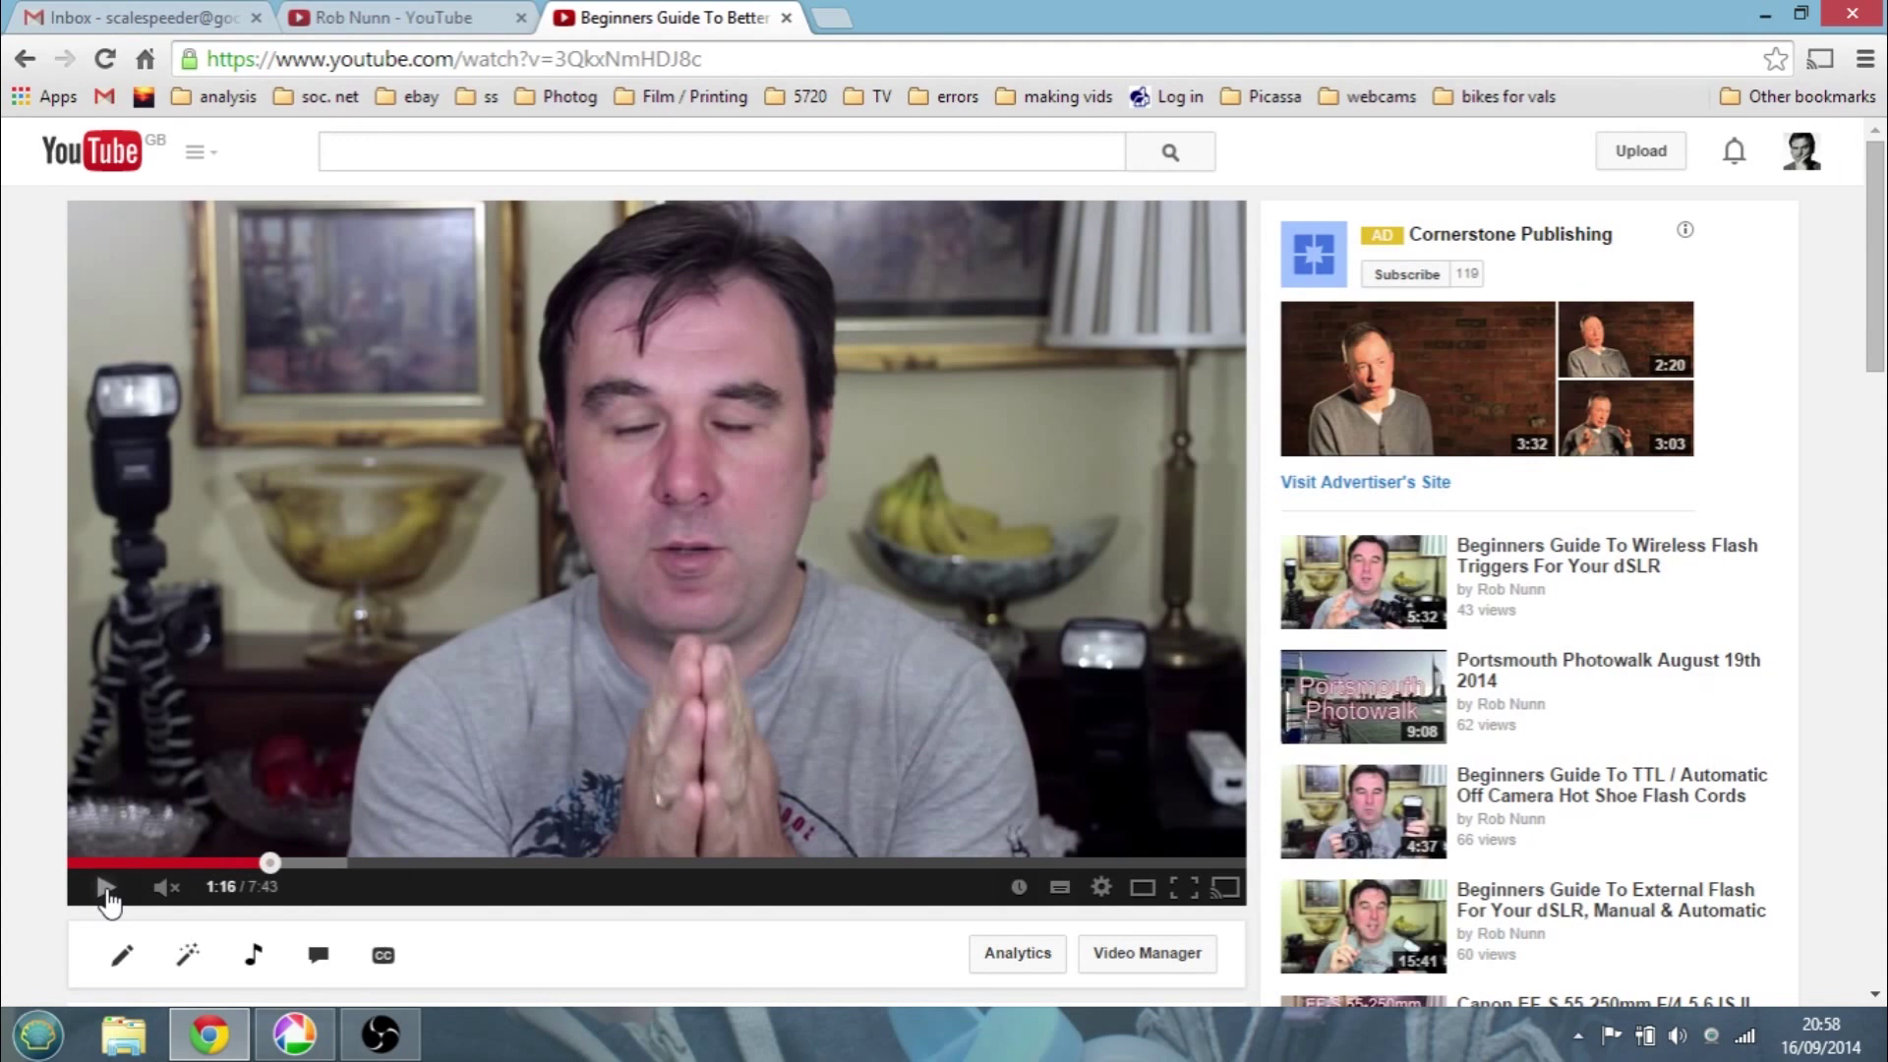
pyautogui.press('Right')
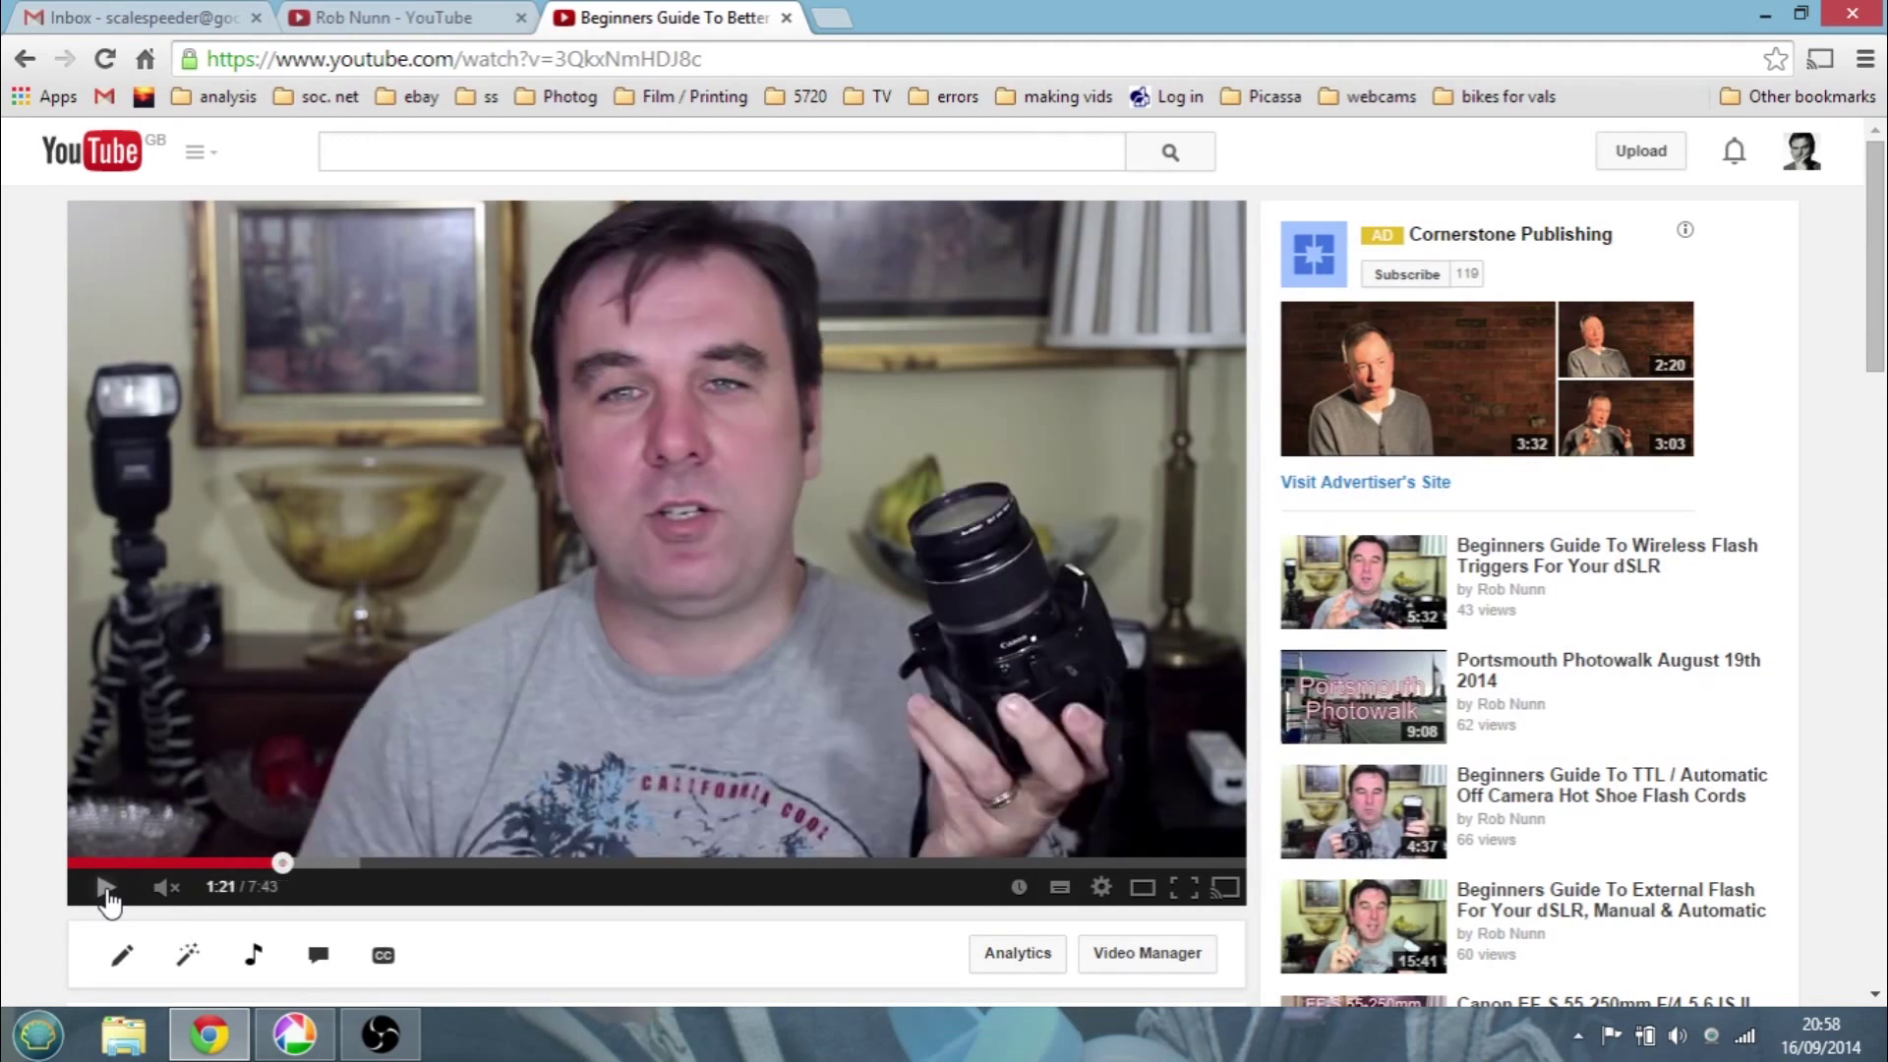
pyautogui.press('Right')
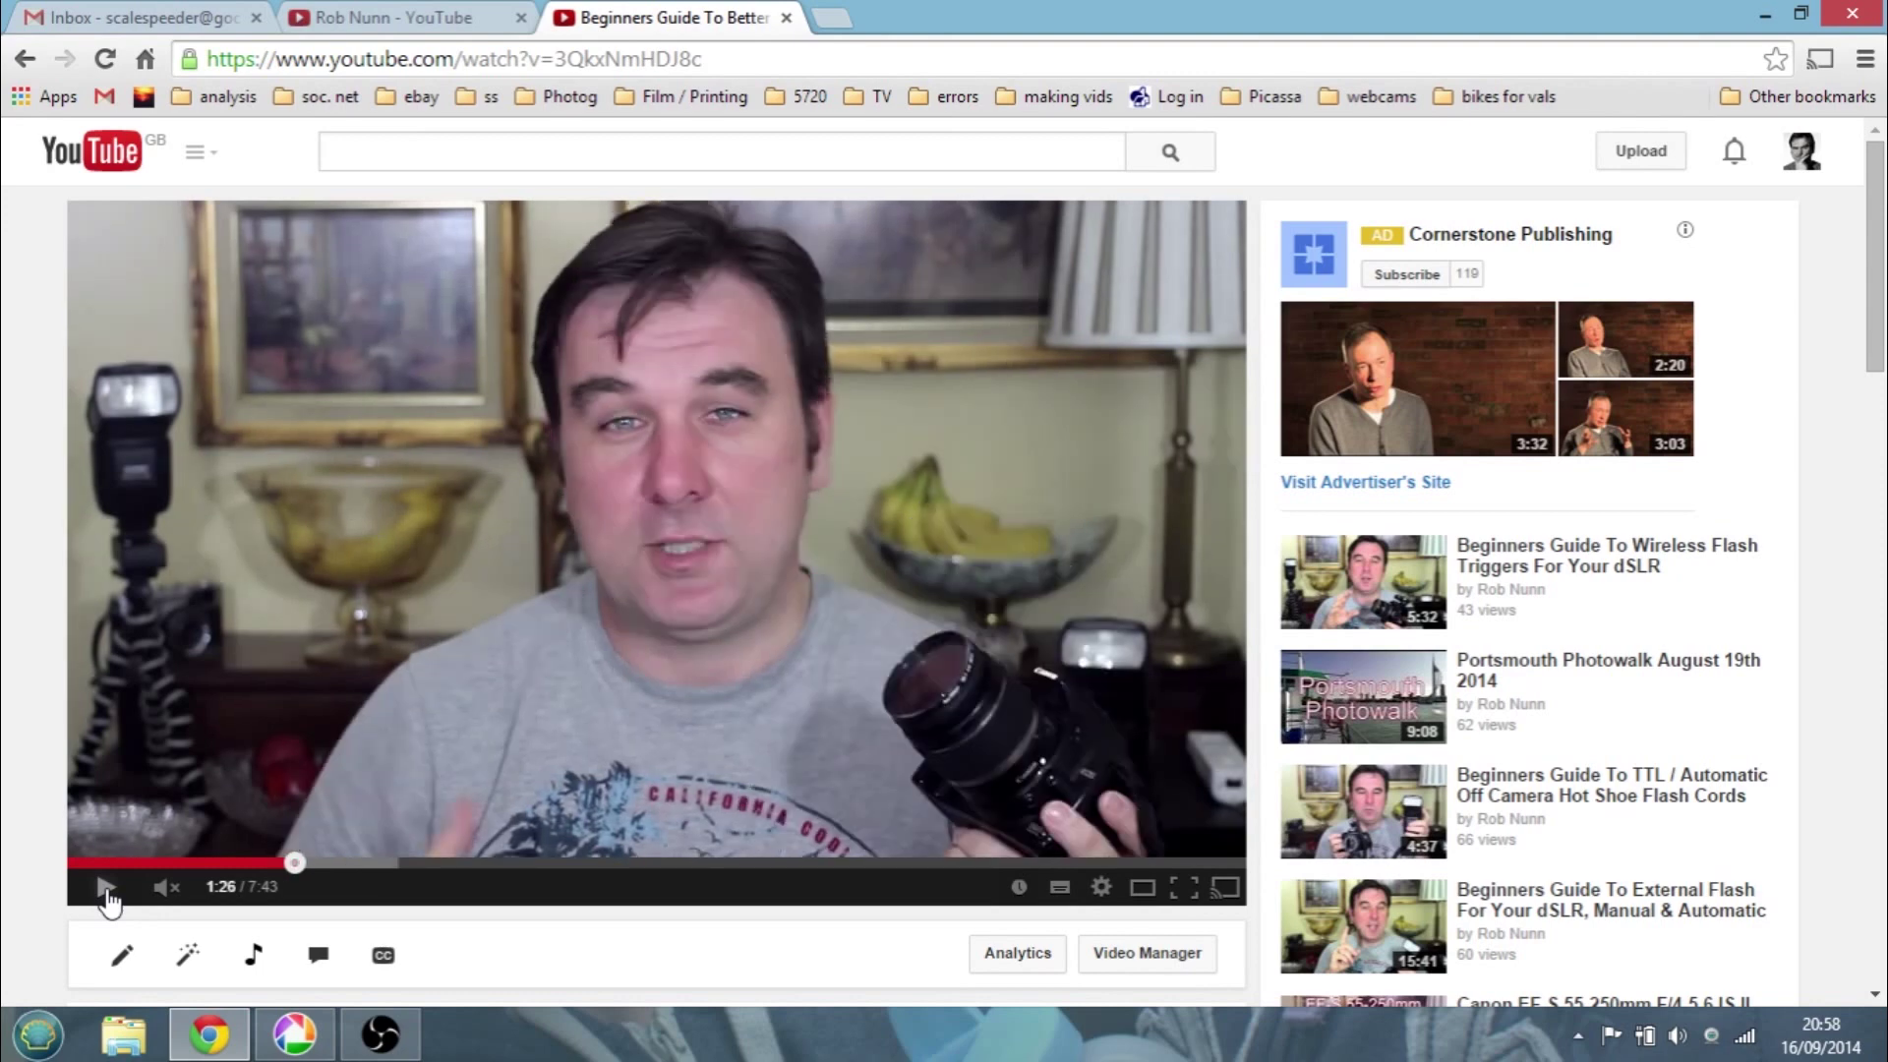
pyautogui.press('Right')
pyautogui.press('Right')
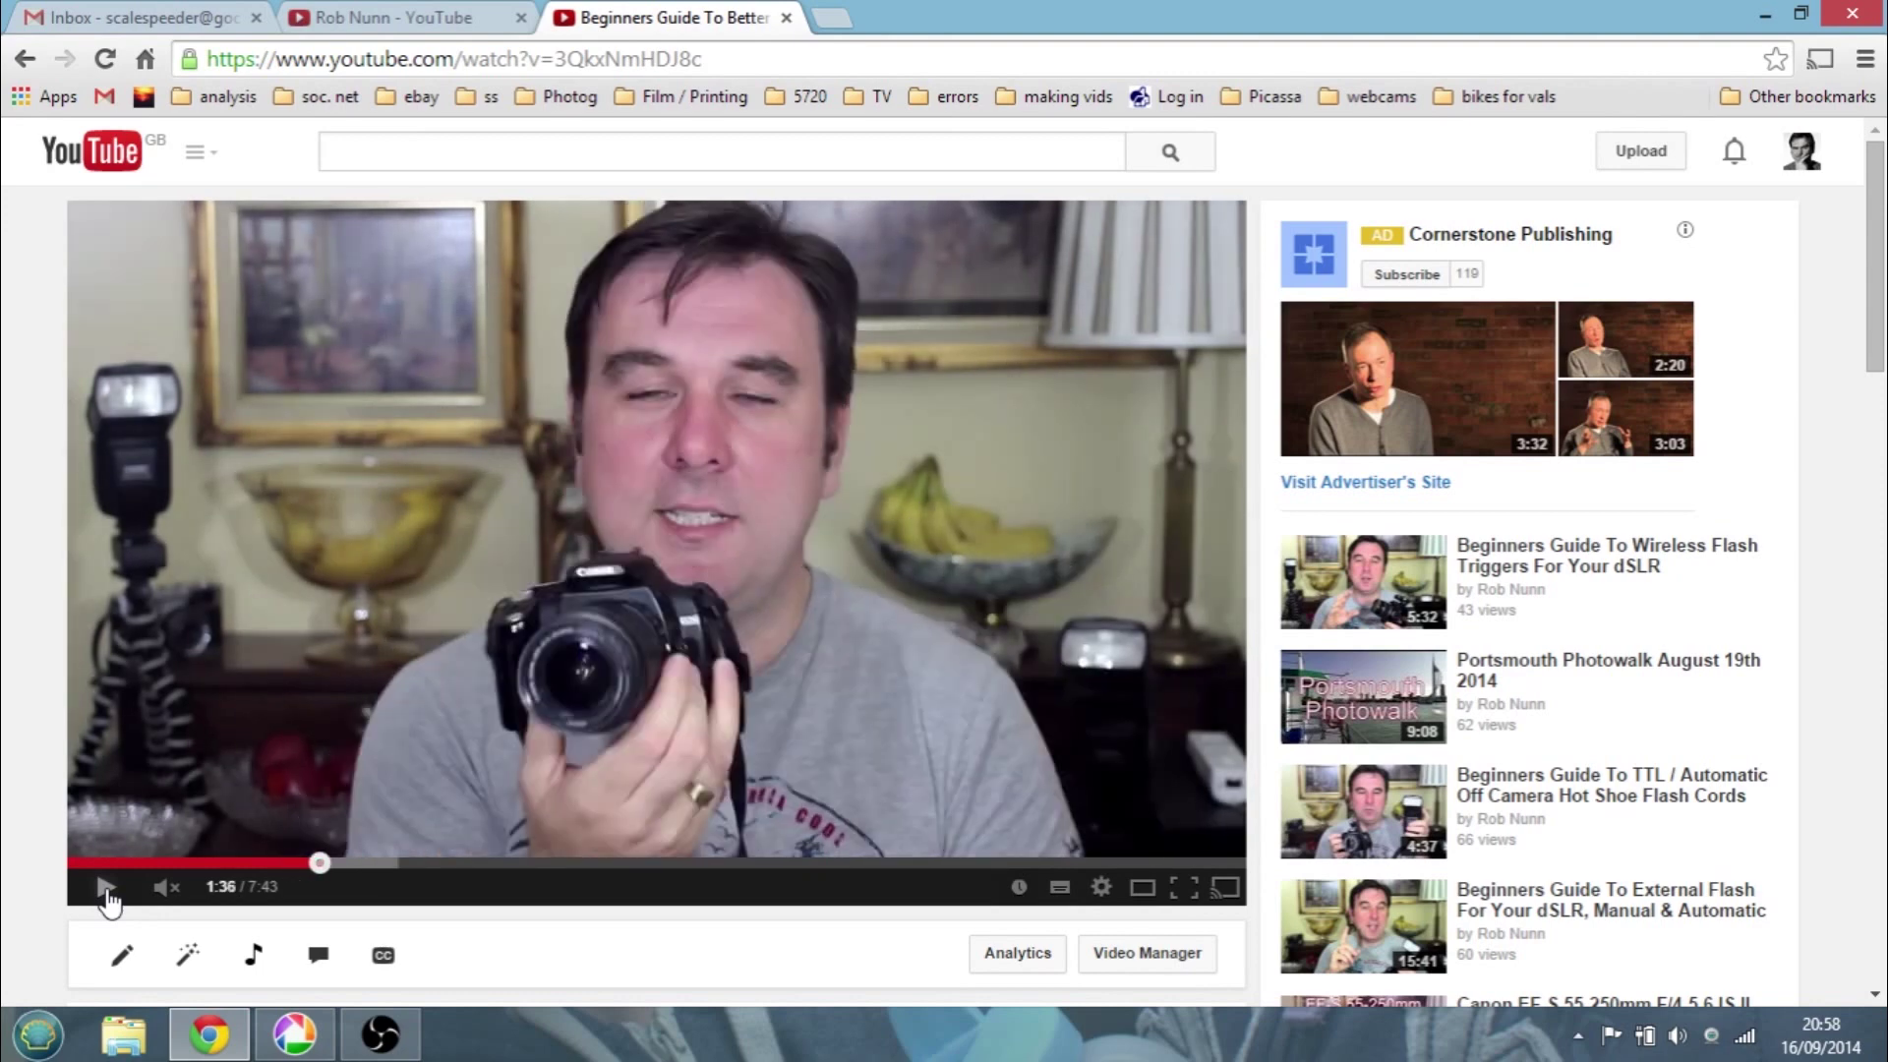
pyautogui.press('Right')
pyautogui.press('Right')
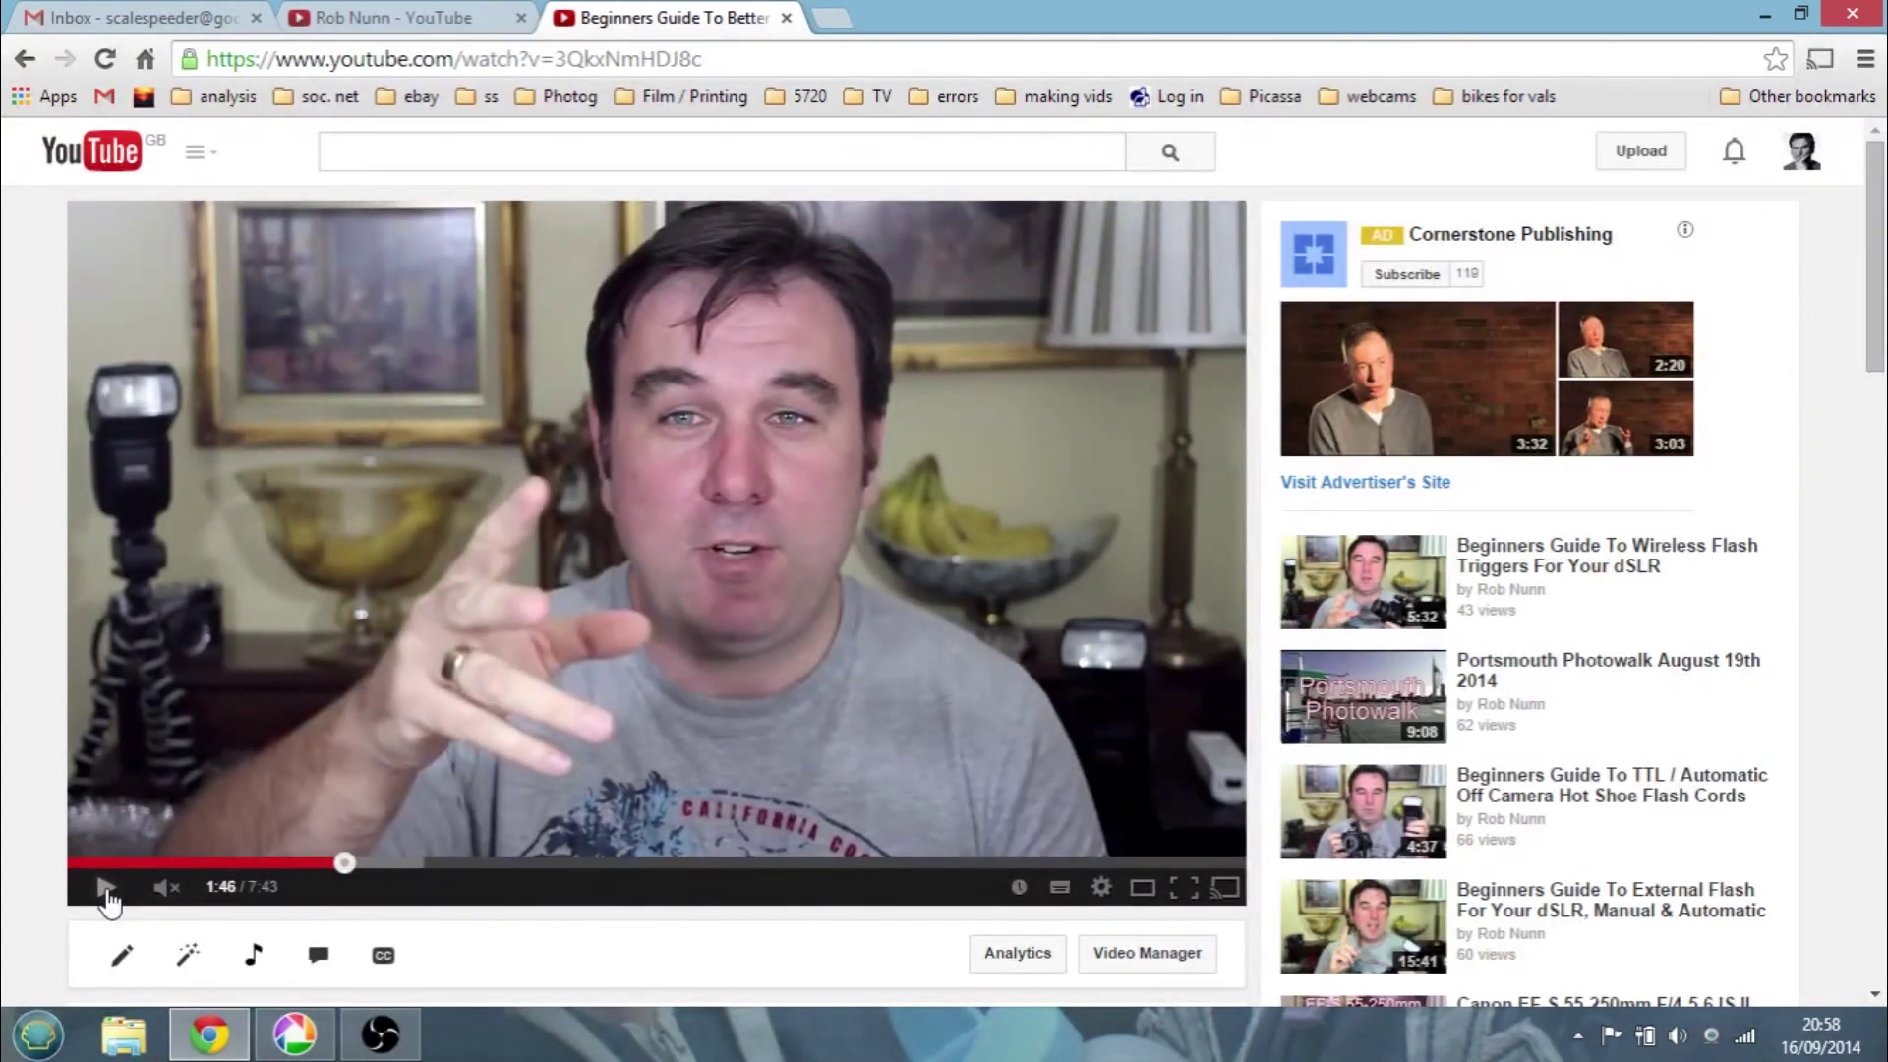
pyautogui.press('Right')
pyautogui.press('Right')
pyautogui.press('Left')
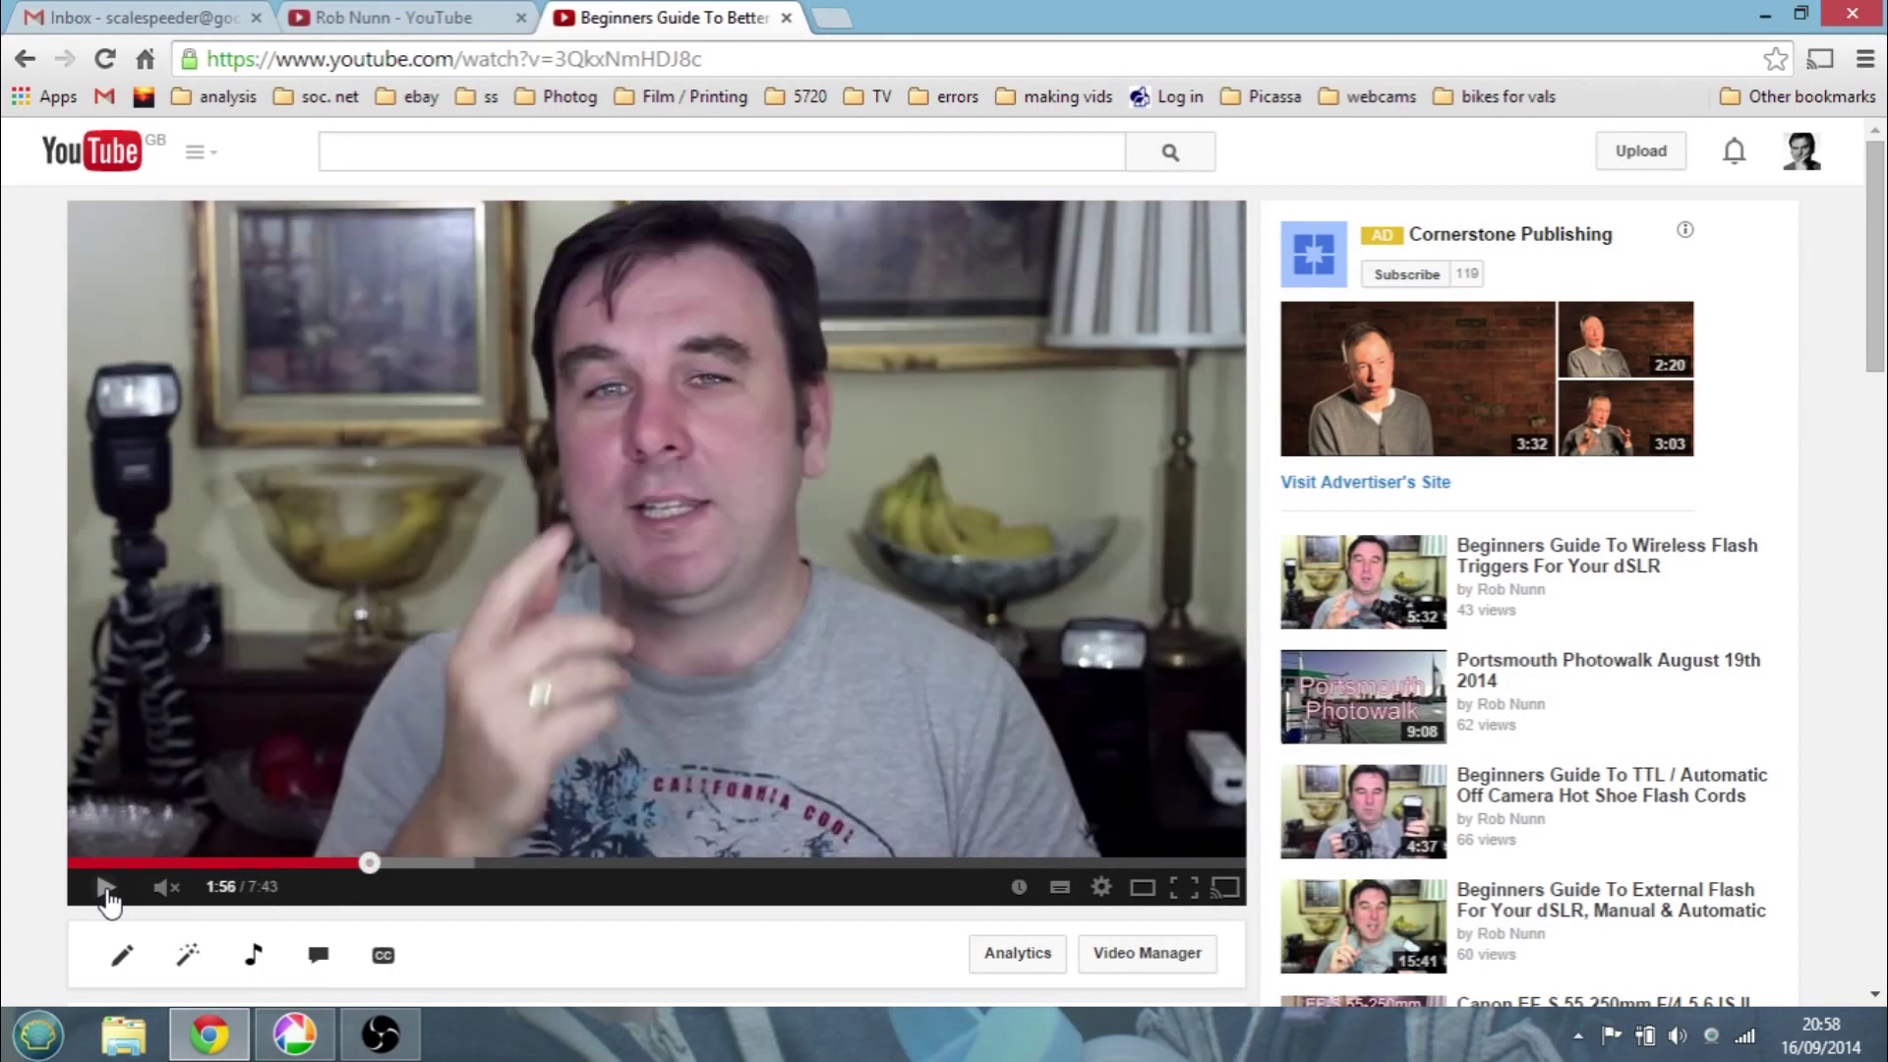
pyautogui.press('Left')
pyautogui.press('Left')
pyautogui.press('Left')
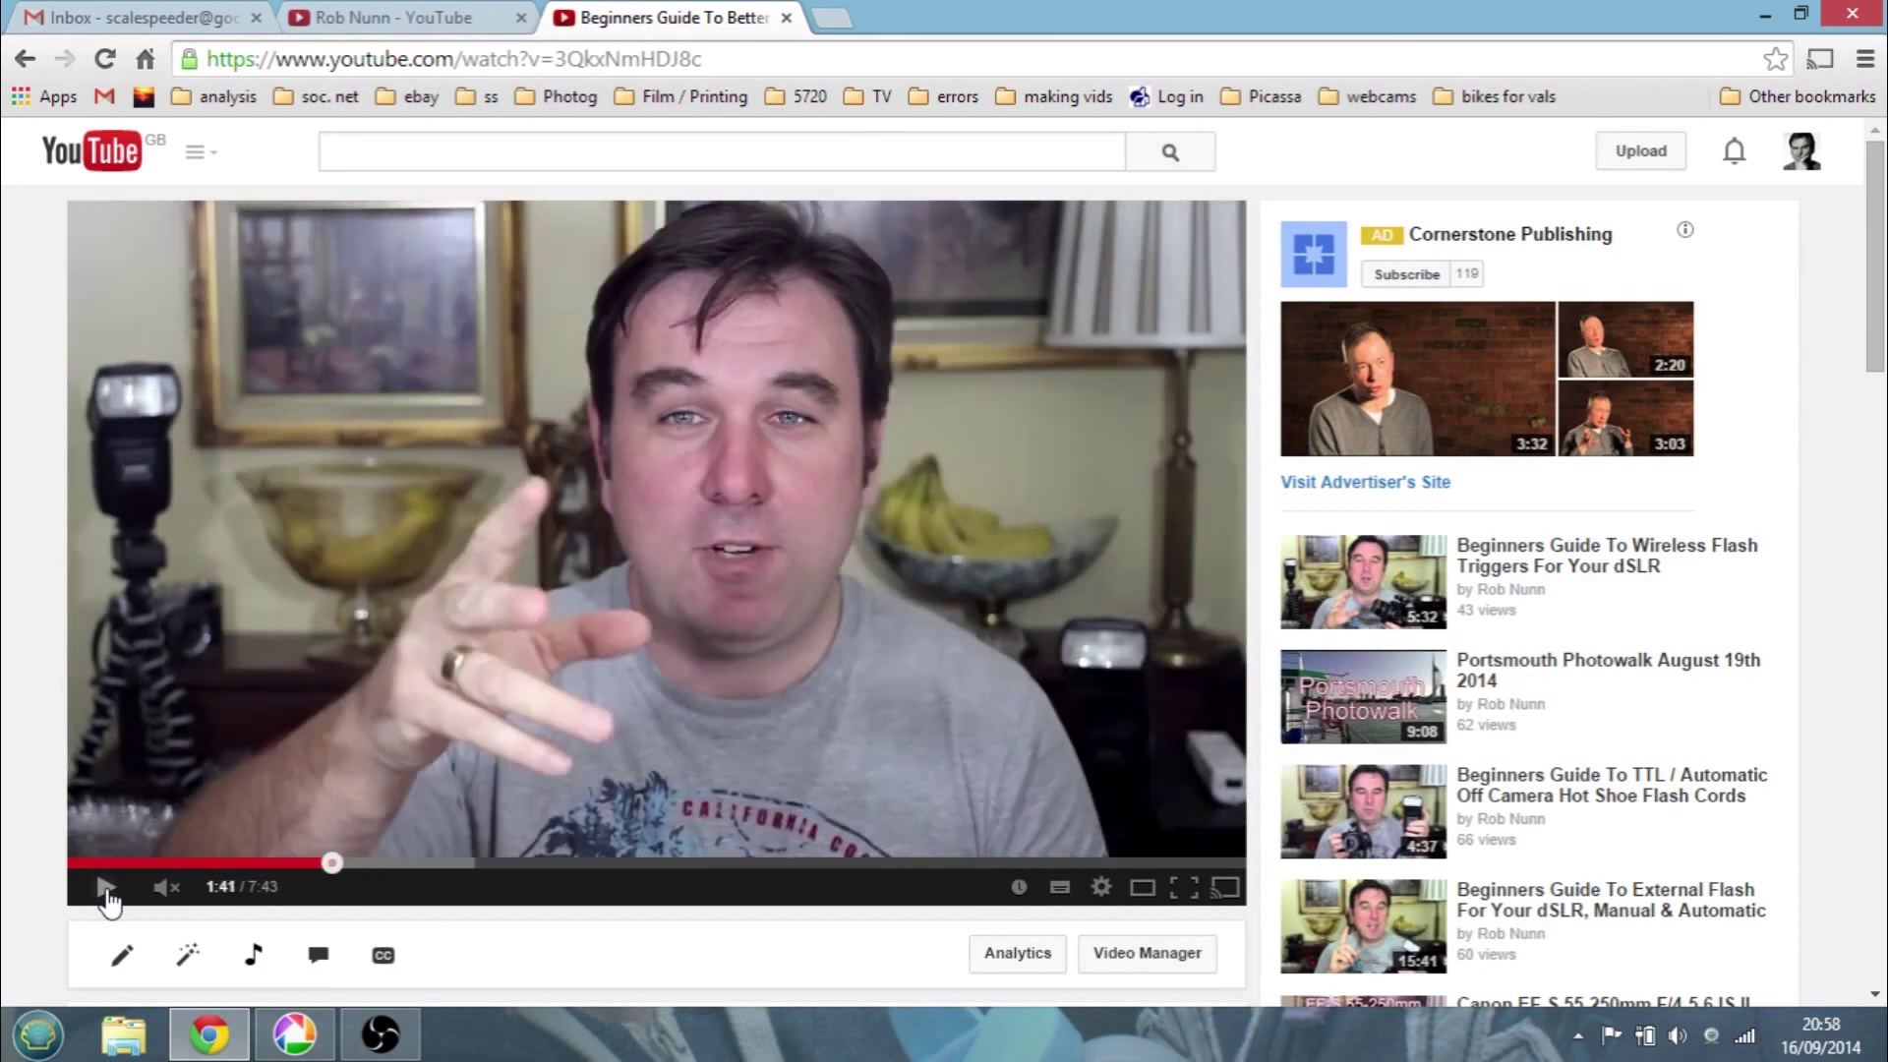
pyautogui.press('Left')
pyautogui.press('Left')
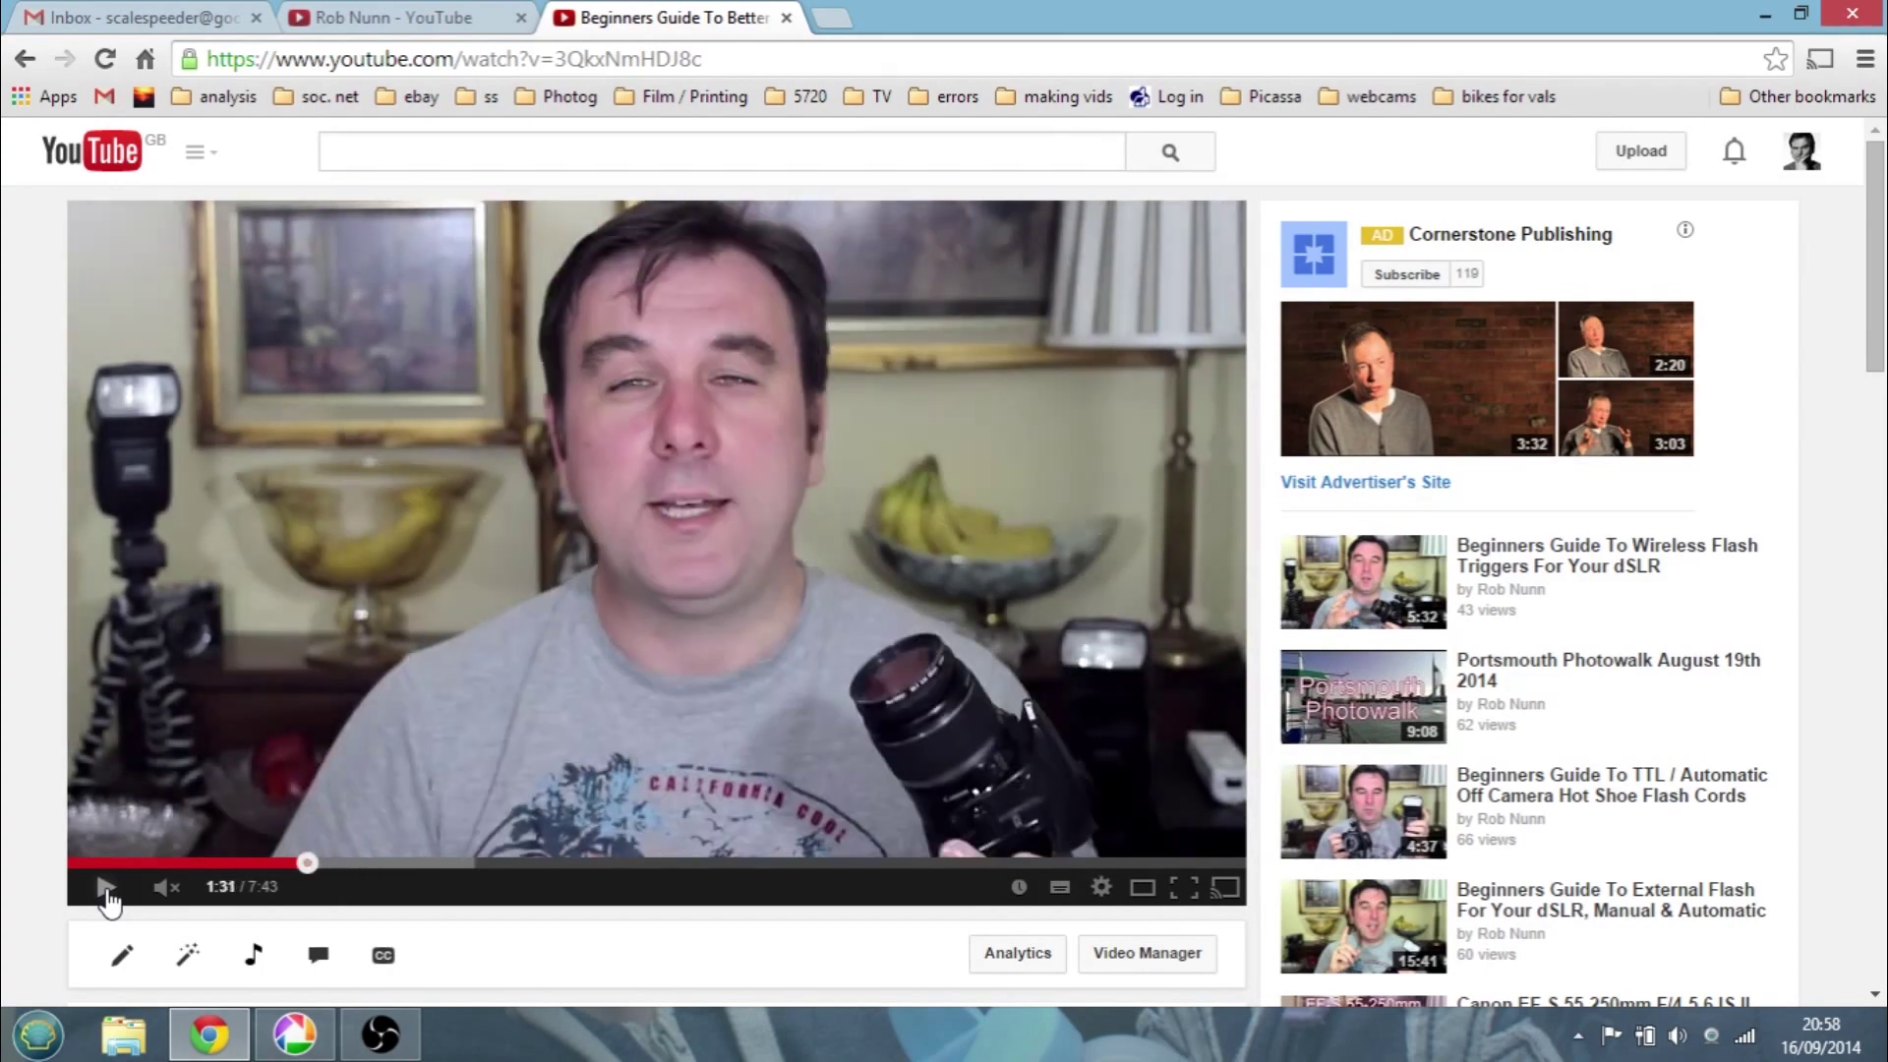
pyautogui.press('Left')
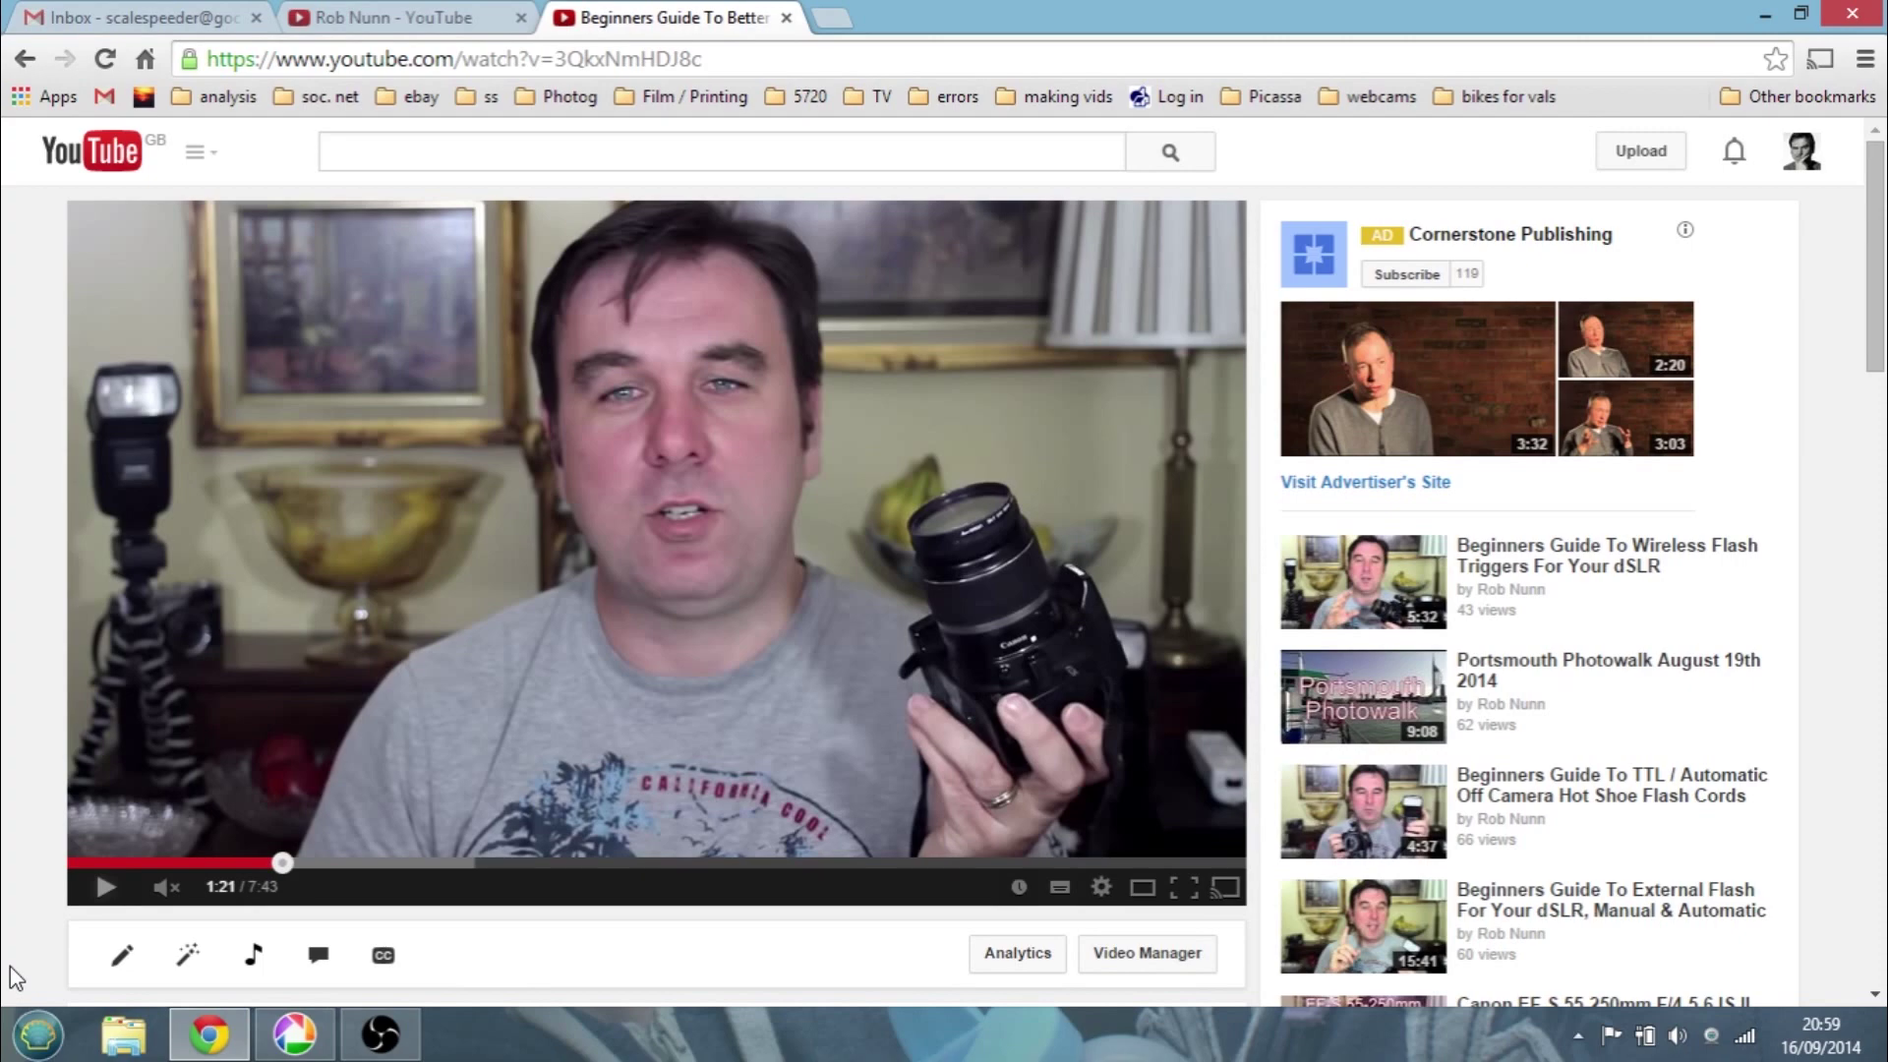
# Take a Picasa full-screen capture of the paused YouTube video page
pyautogui.click(293, 1046)
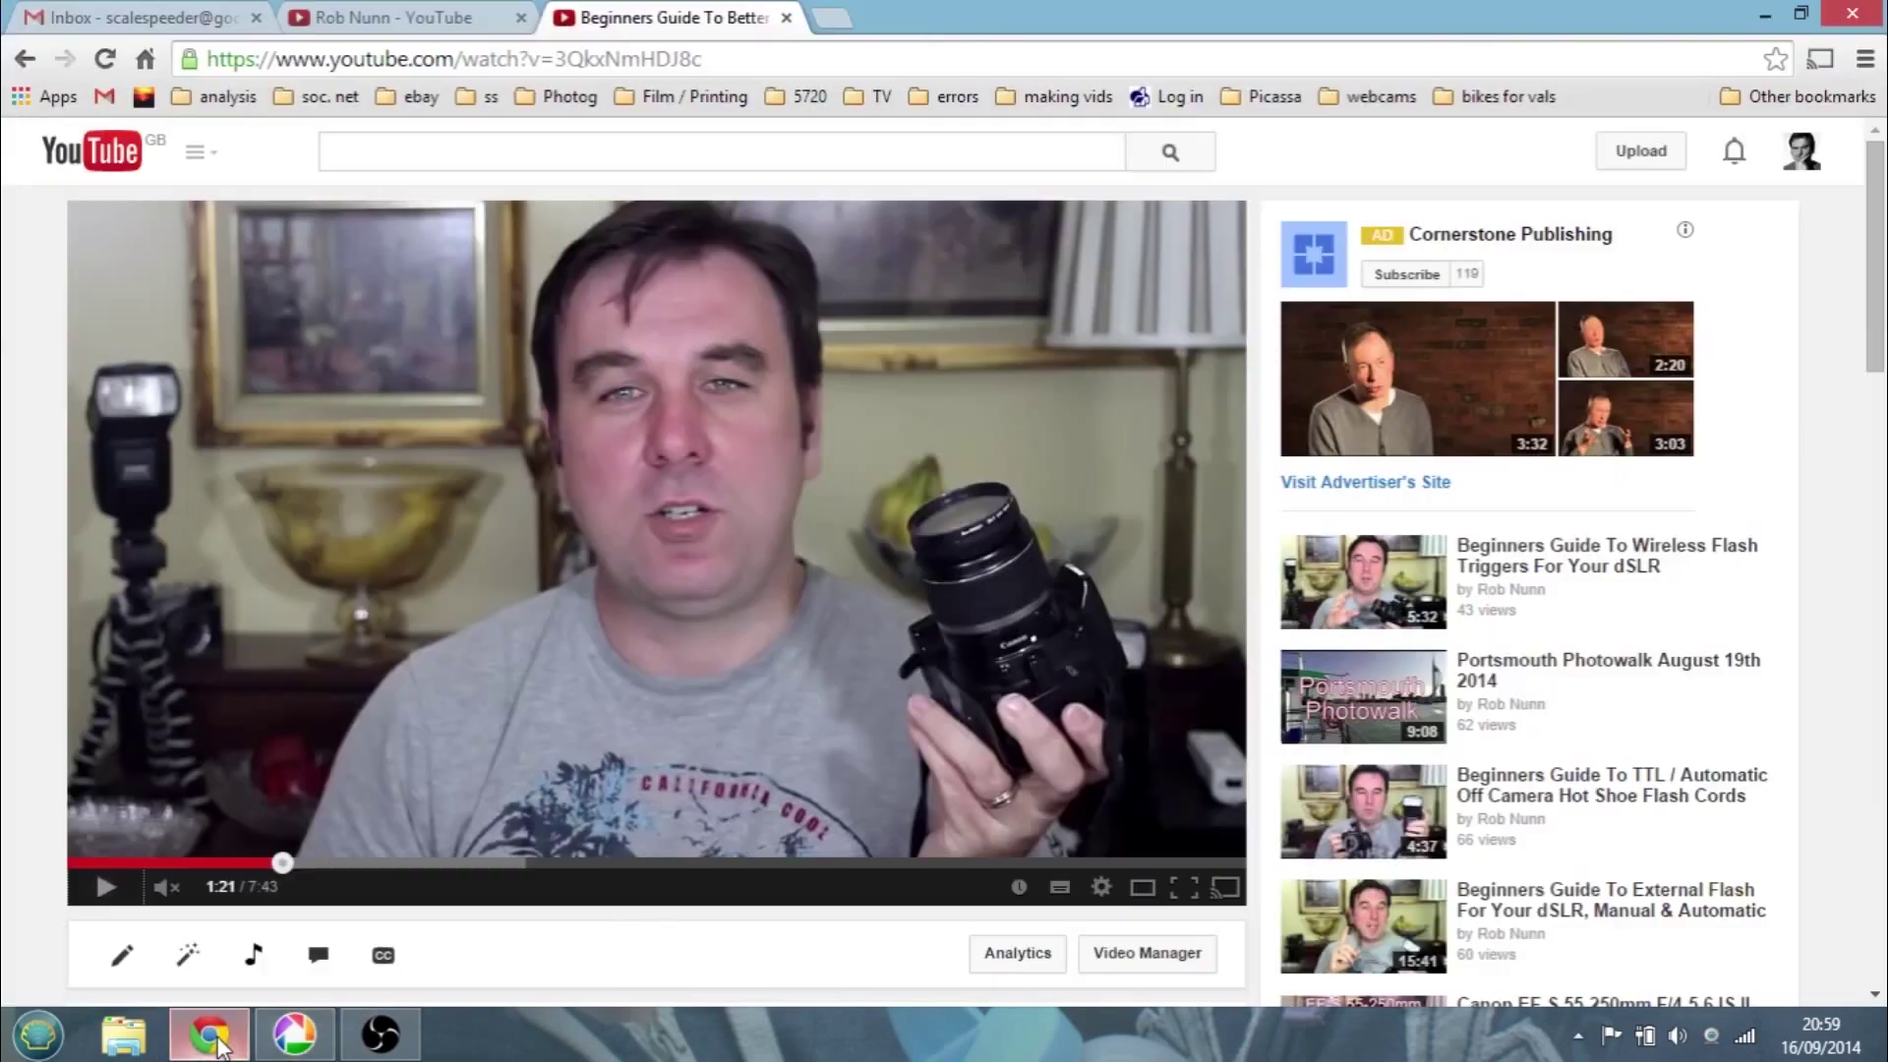
pyautogui.click(221, 1040)
pyautogui.press('Print')
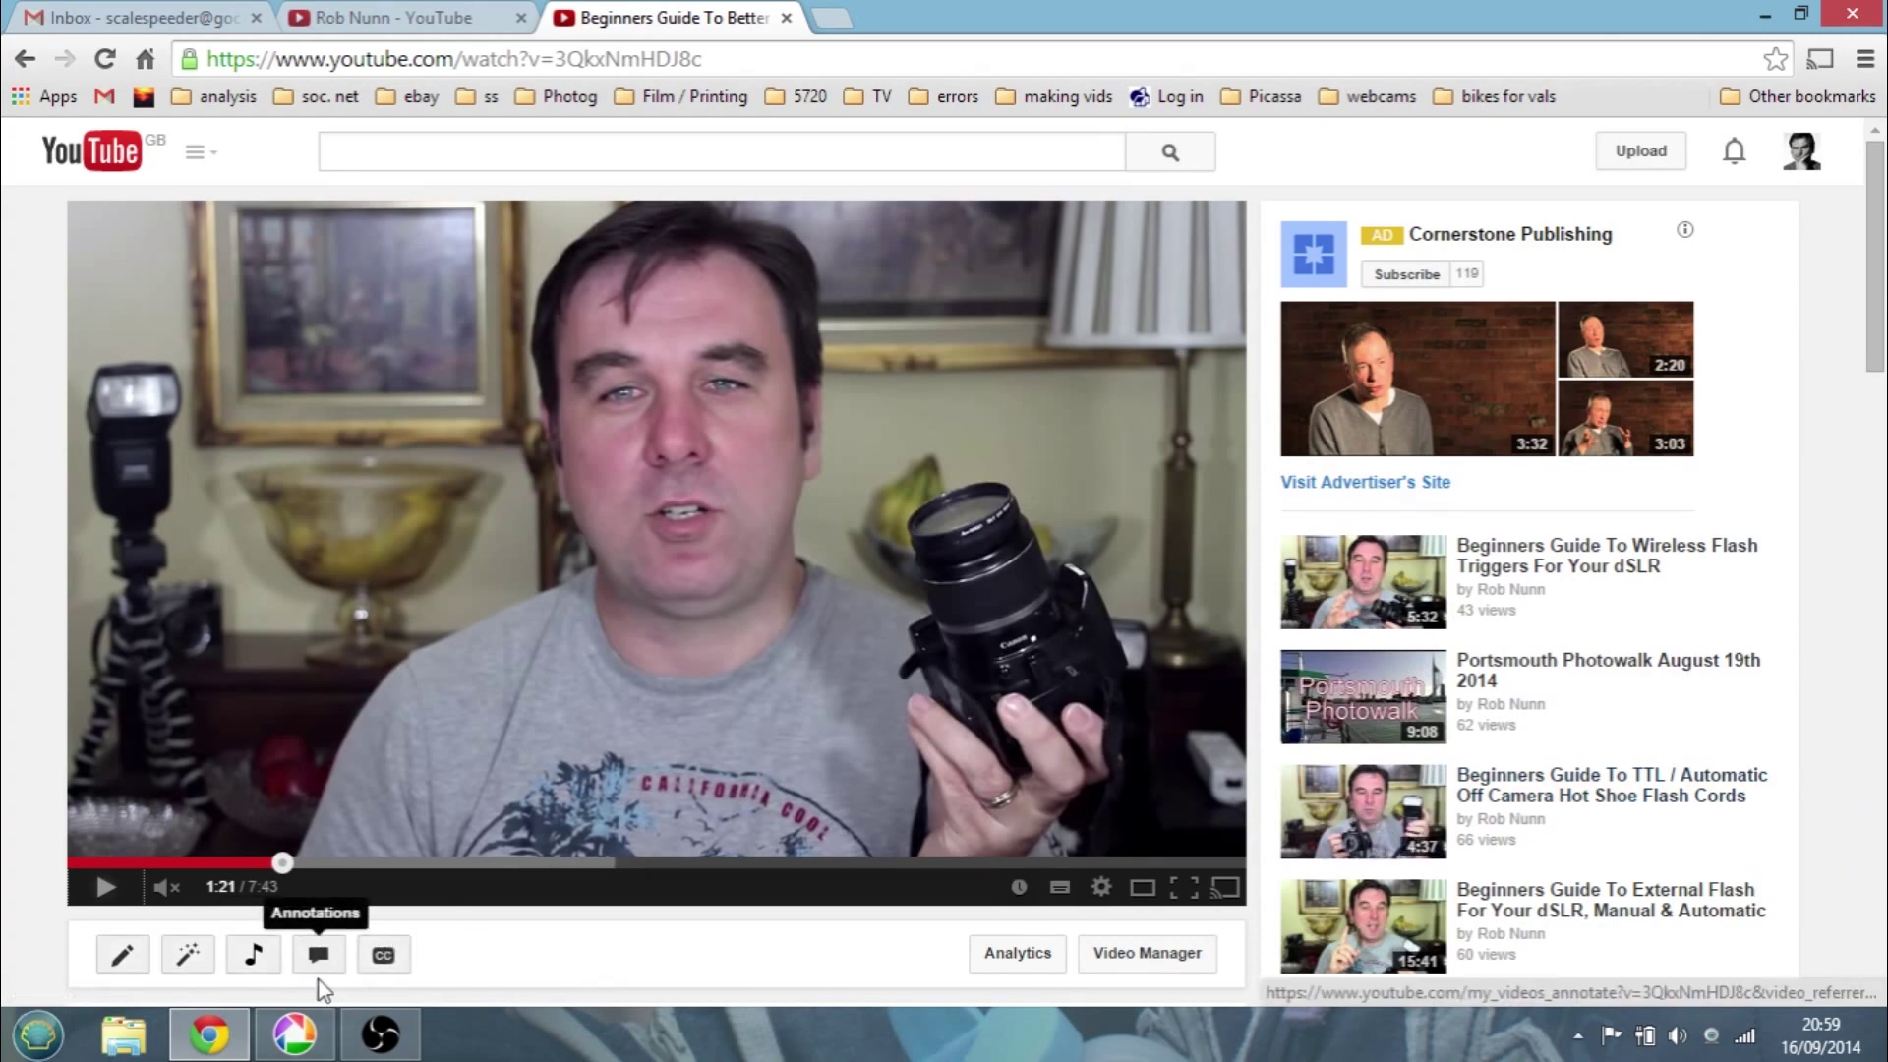
# Find the new capture in Picasa's Screen Captures folder and open it for editing
pyautogui.click(305, 1034)
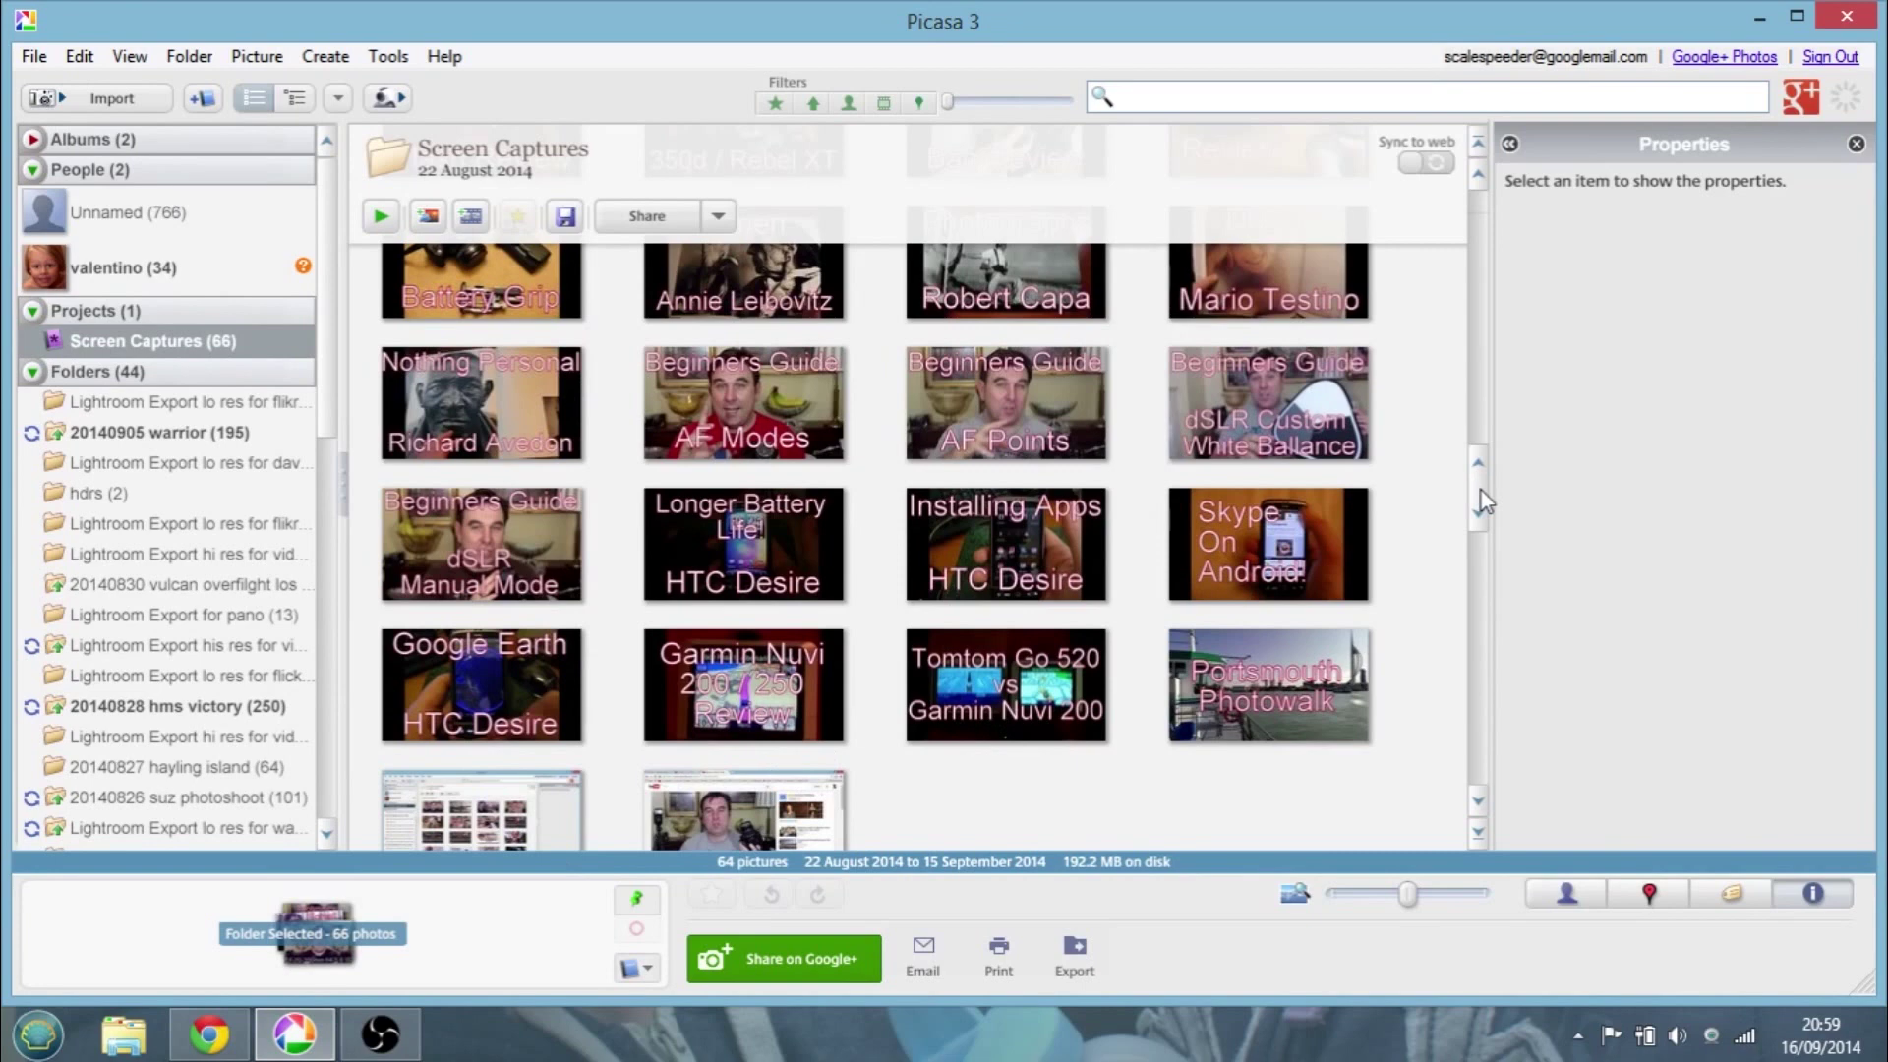
pyautogui.moveTo(1480, 499); pyautogui.dragTo(1474, 535)
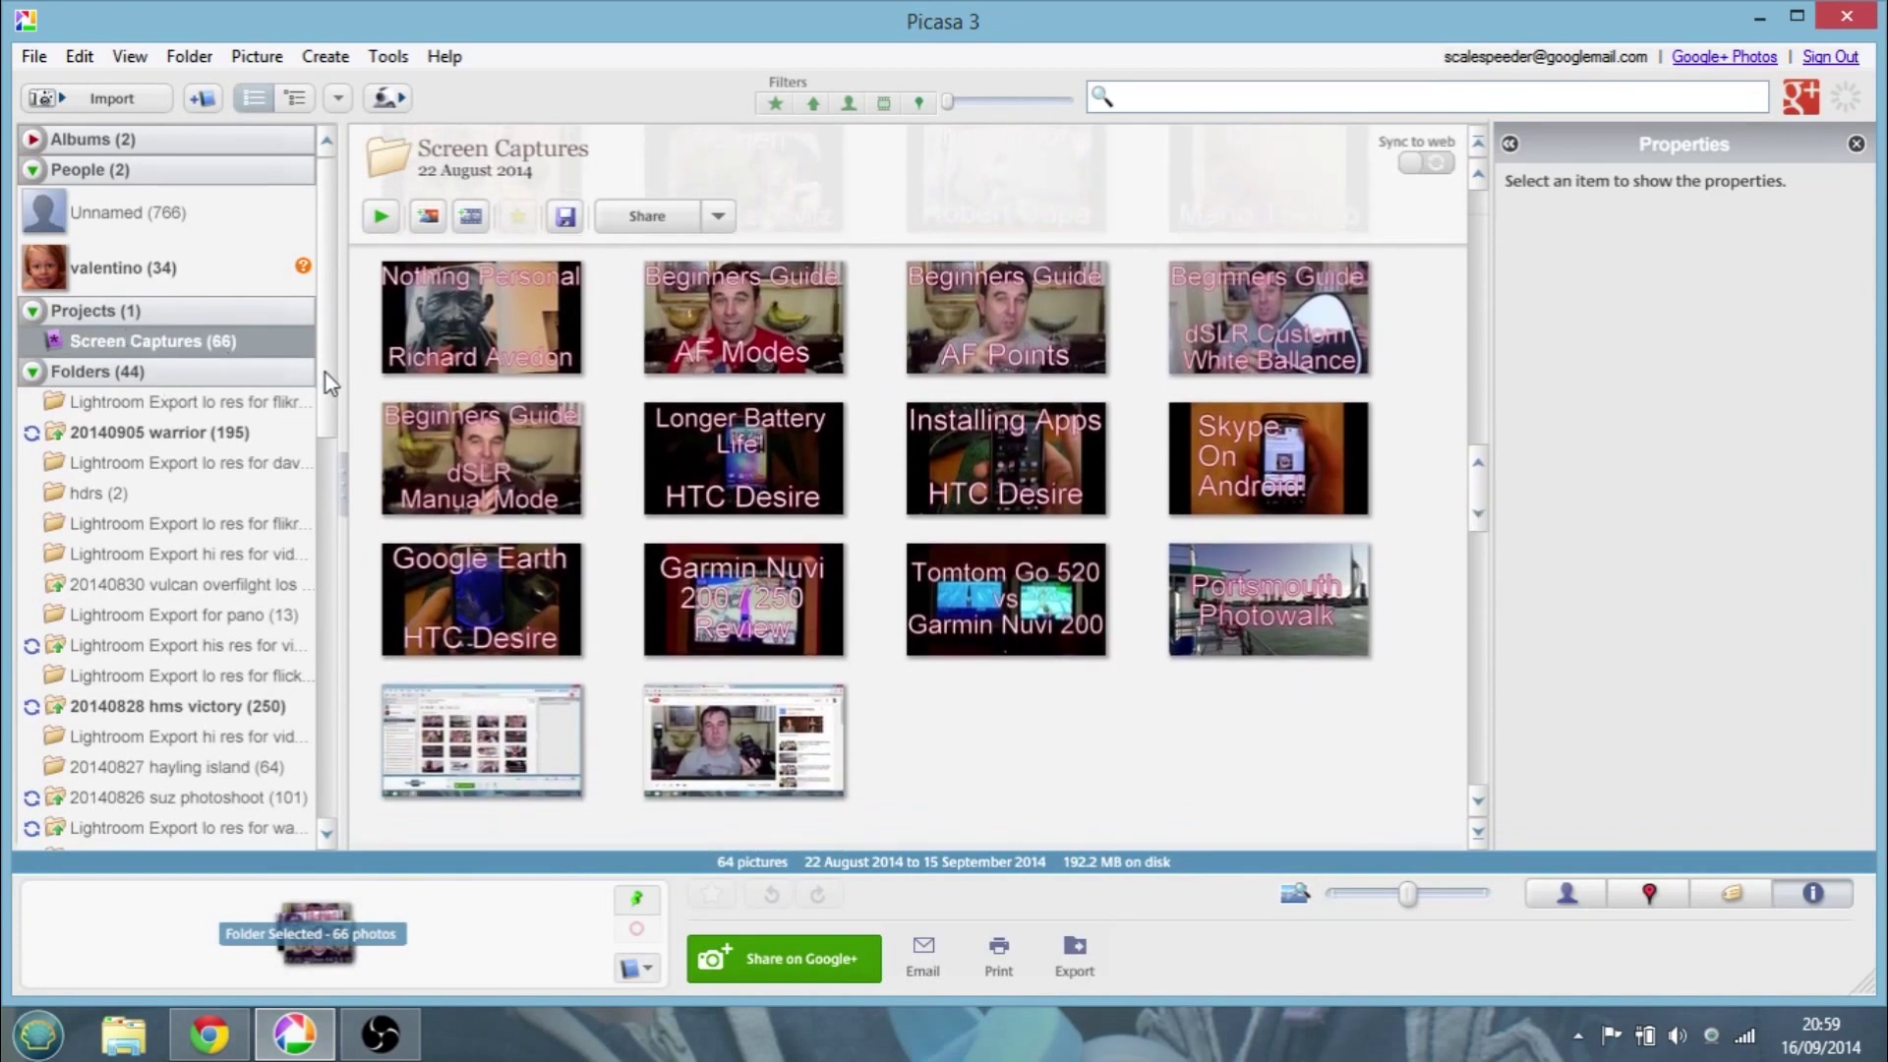
pyautogui.scroll(-2, 324, 456)
pyautogui.scroll(3, 325, 456)
pyautogui.doubleClick(732, 752)
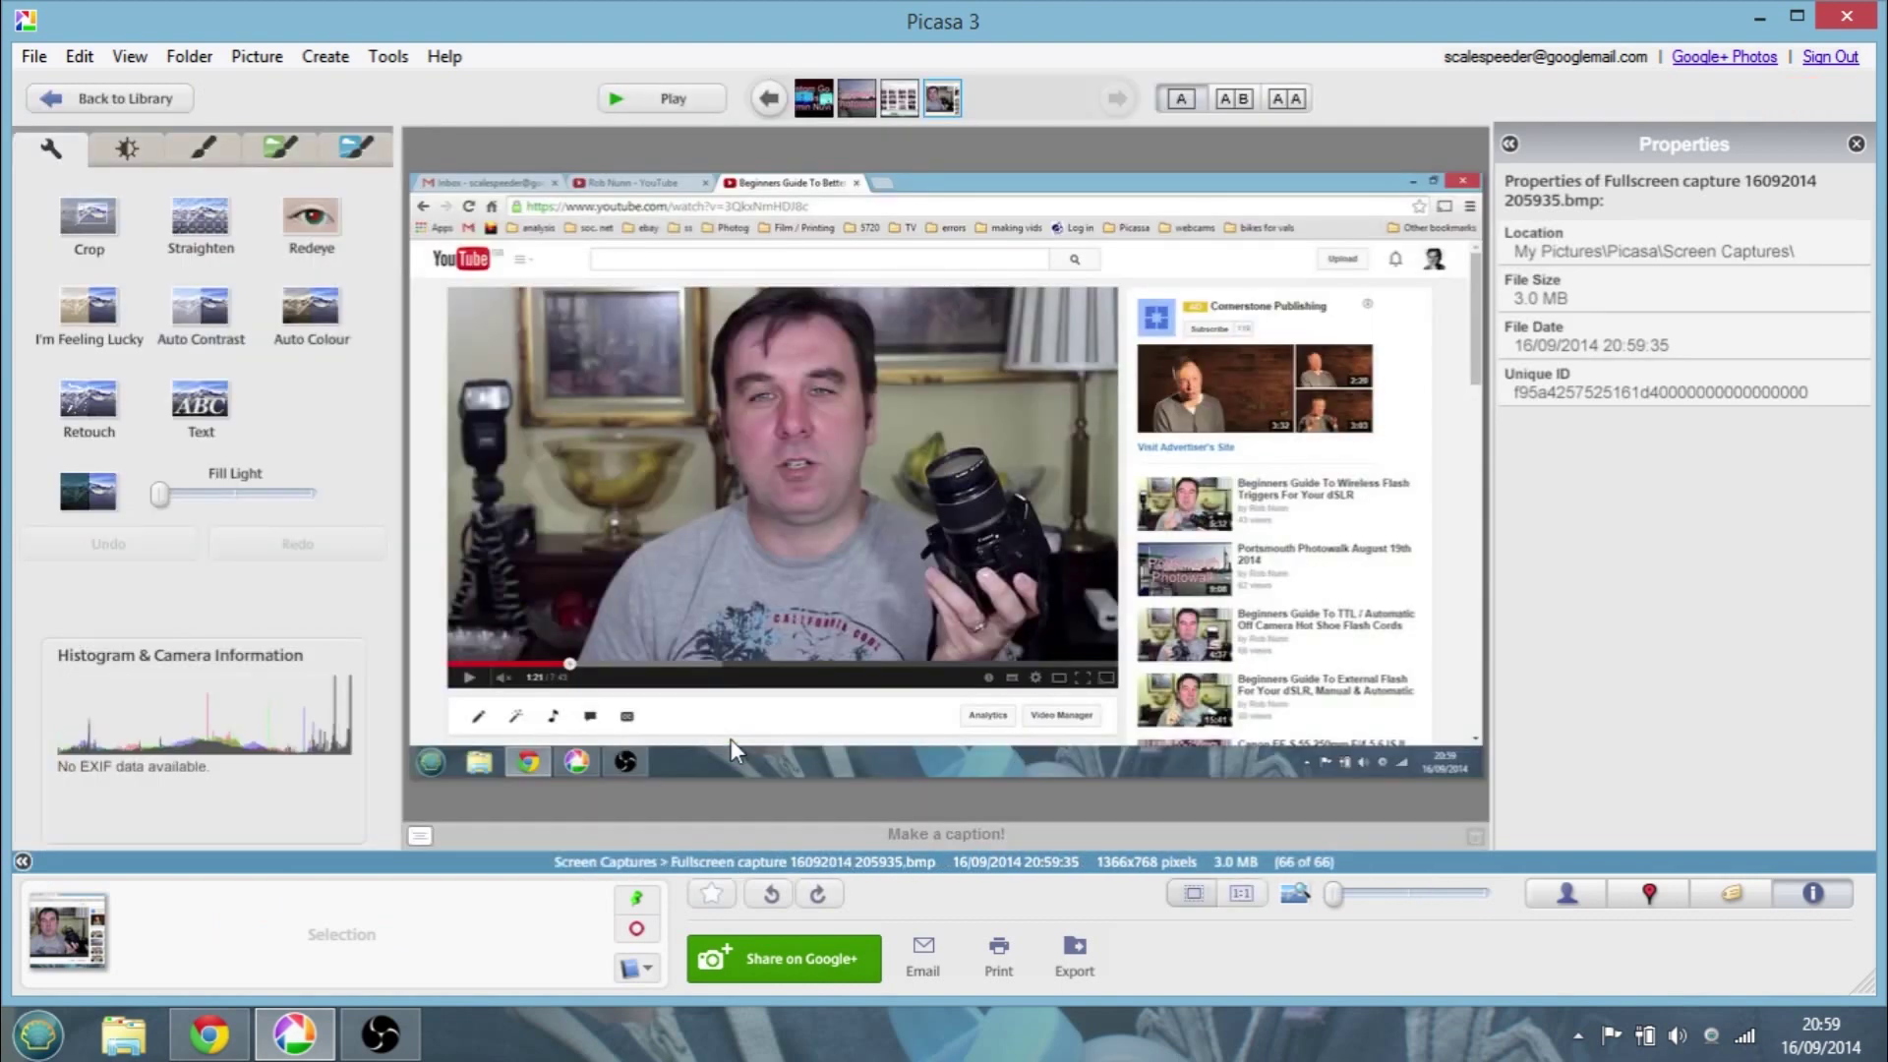
# Crop the capture at 16:9 HDTV to the 830×467 video picture and open the Text tool
pyautogui.click(104, 222)
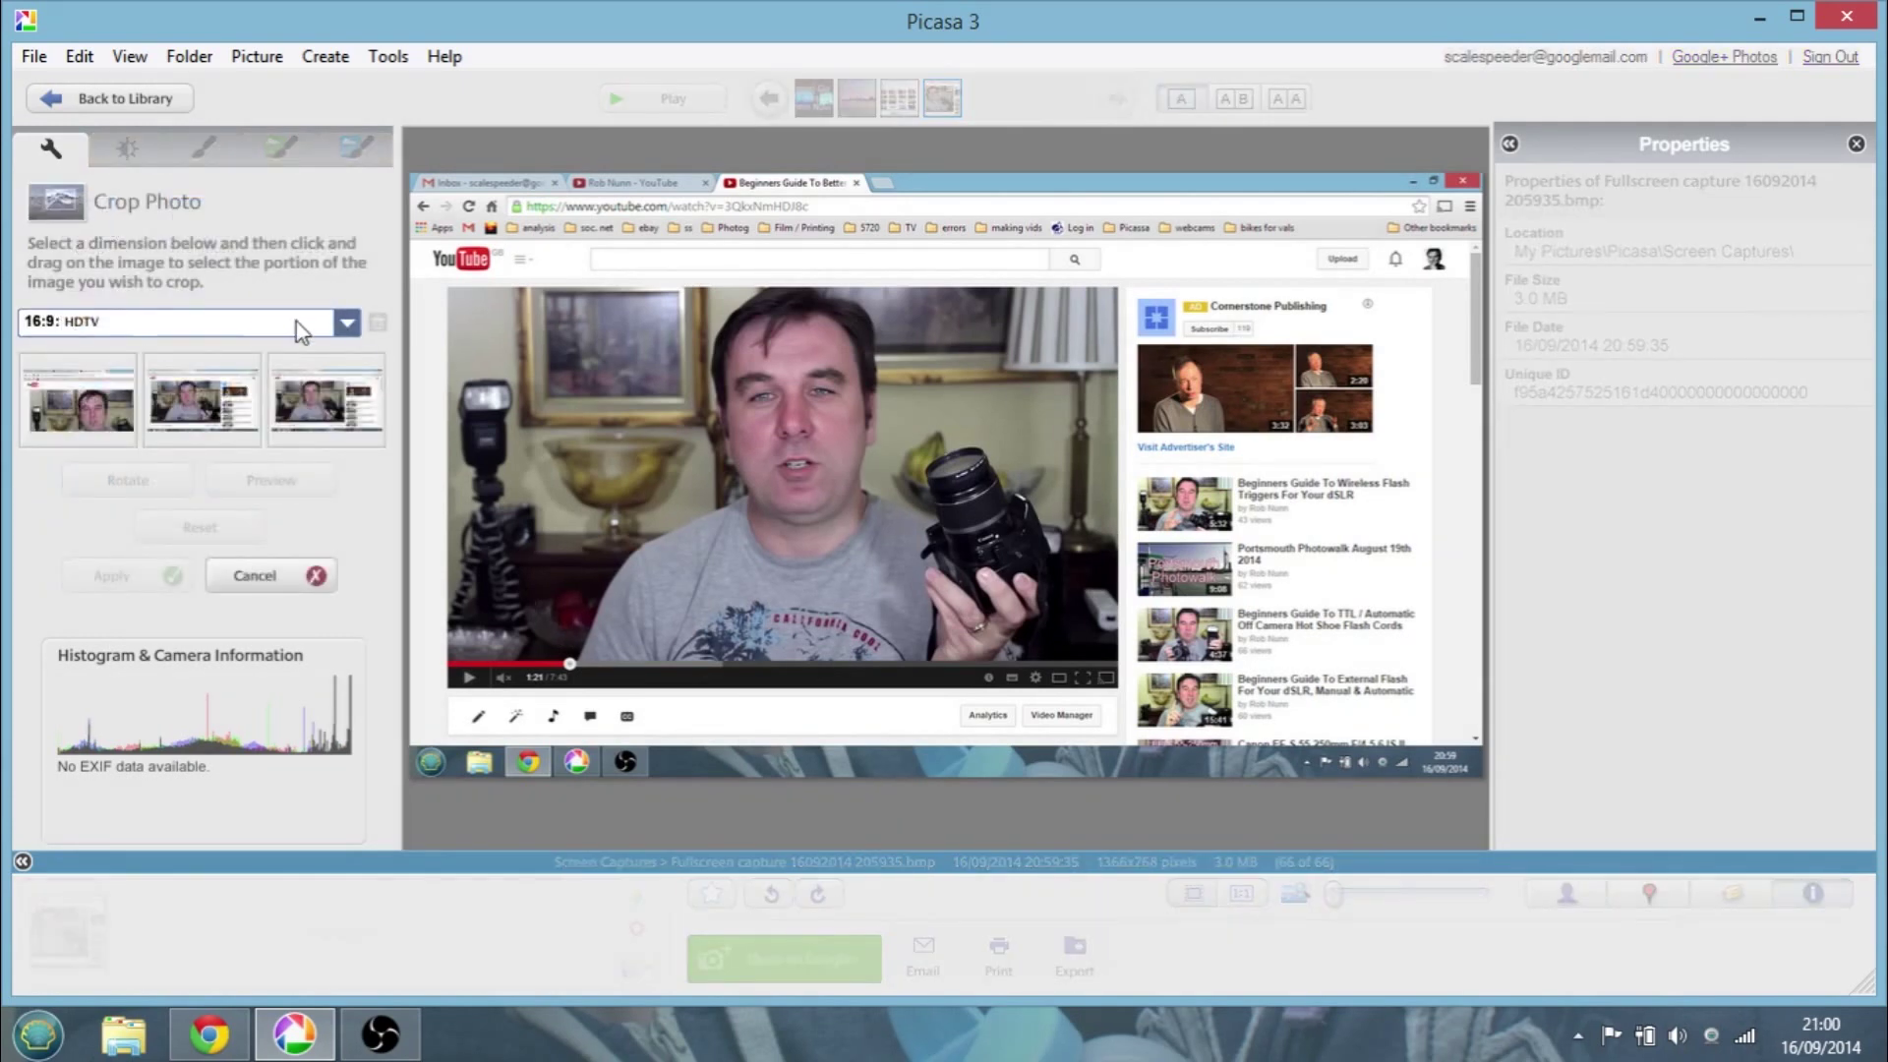
pyautogui.click(346, 322)
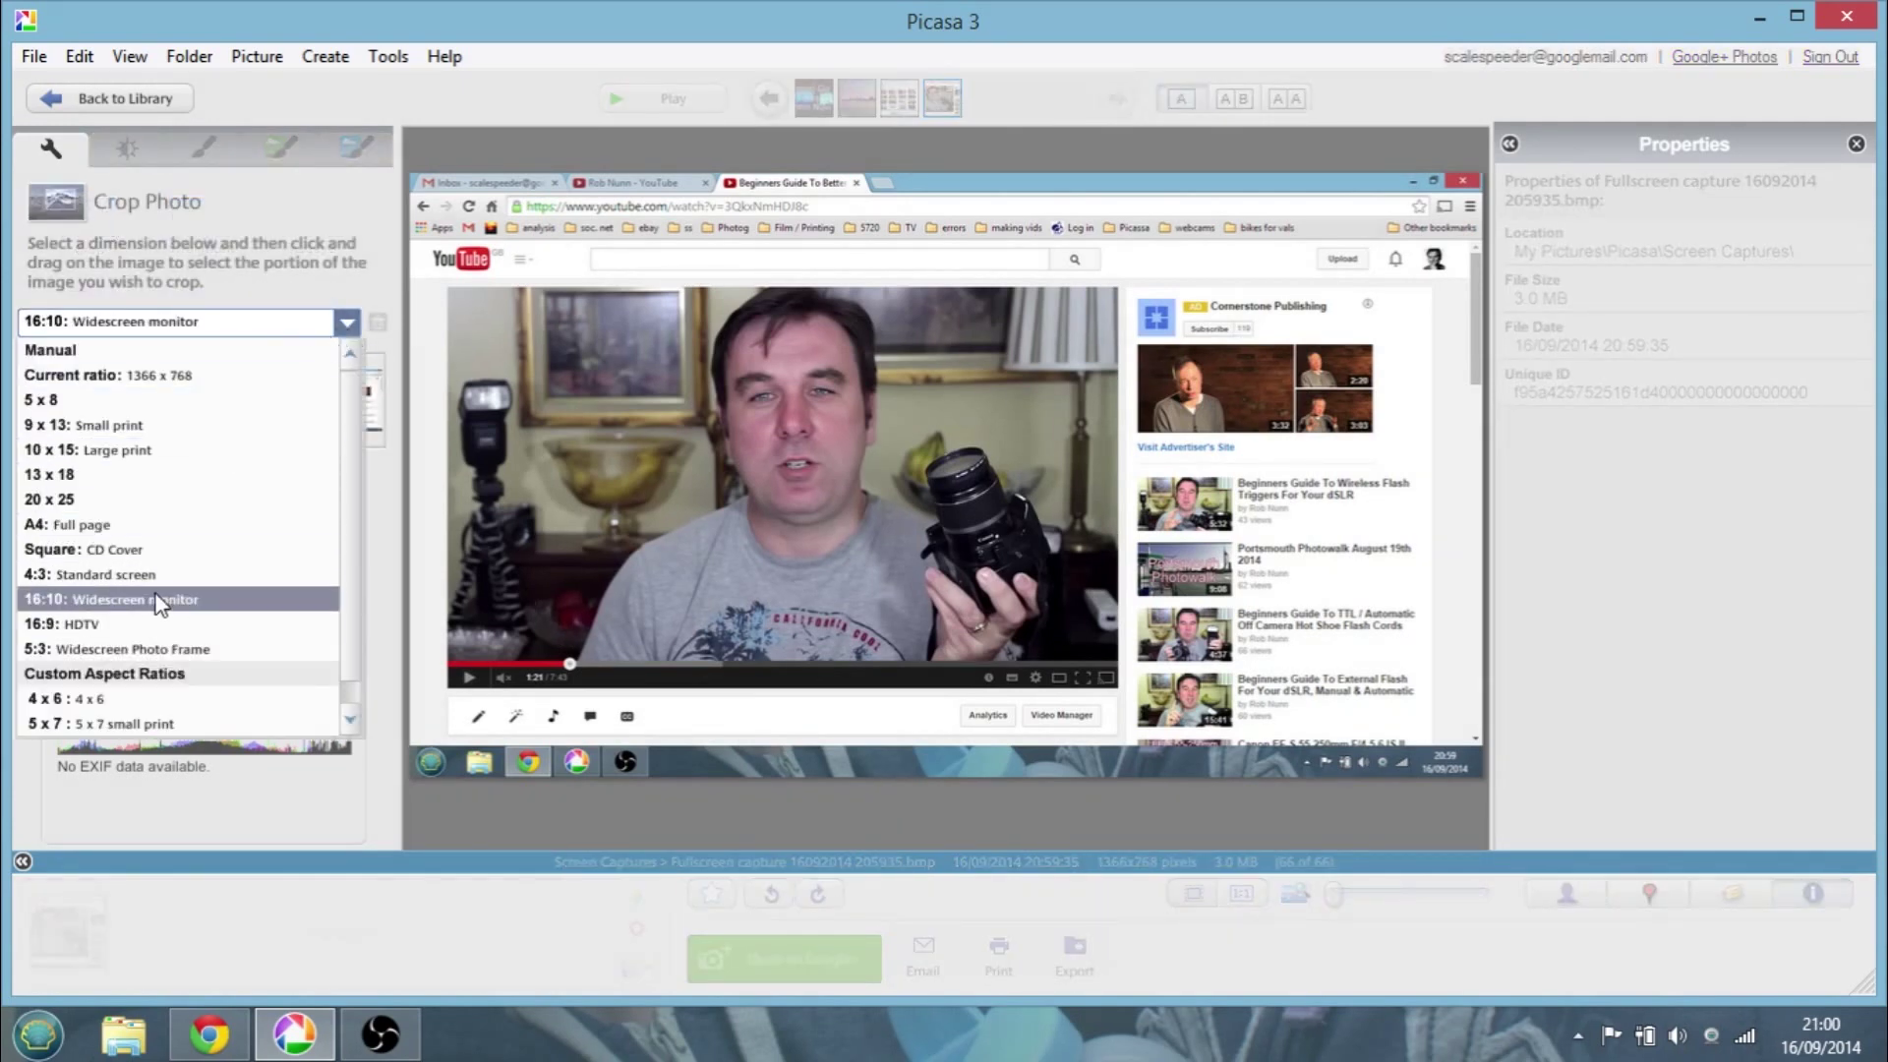
pyautogui.click(153, 625)
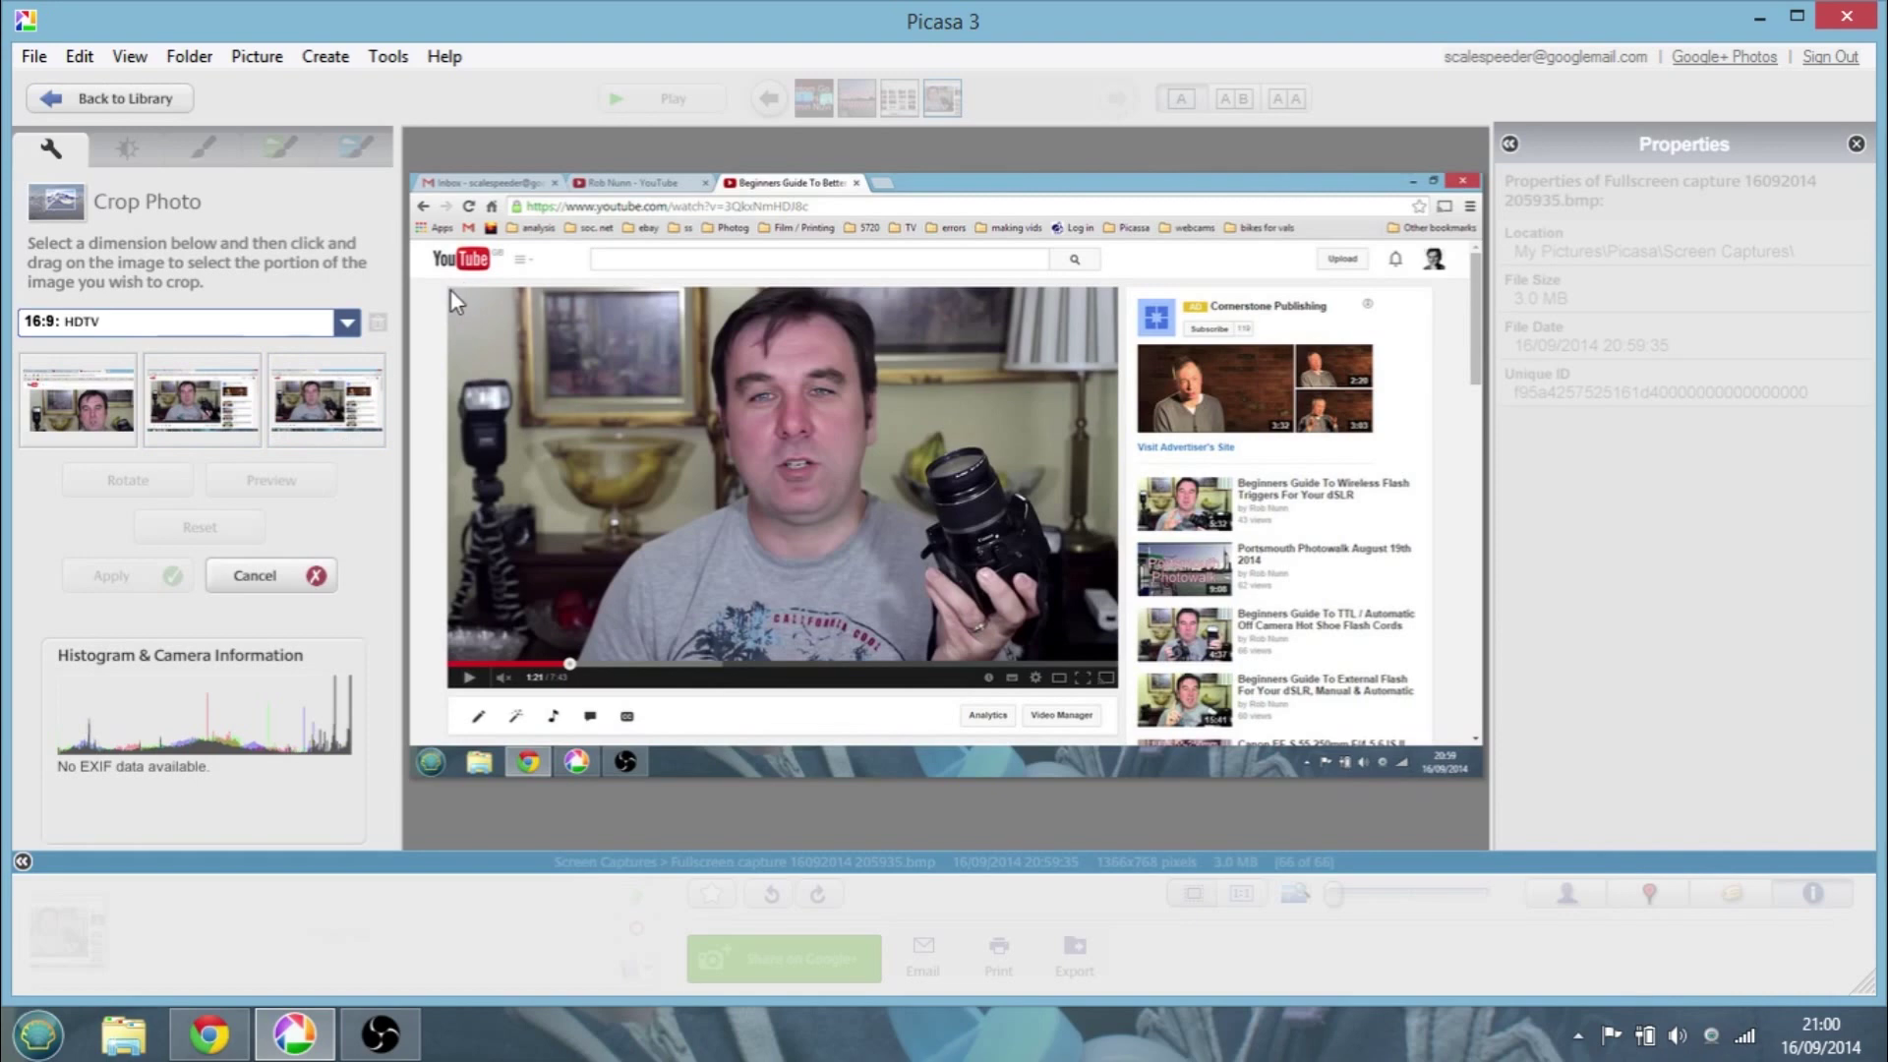
pyautogui.moveTo(451, 289); pyautogui.dragTo(1126, 657)
pyautogui.moveTo(1022, 609); pyautogui.dragTo(1025, 609)
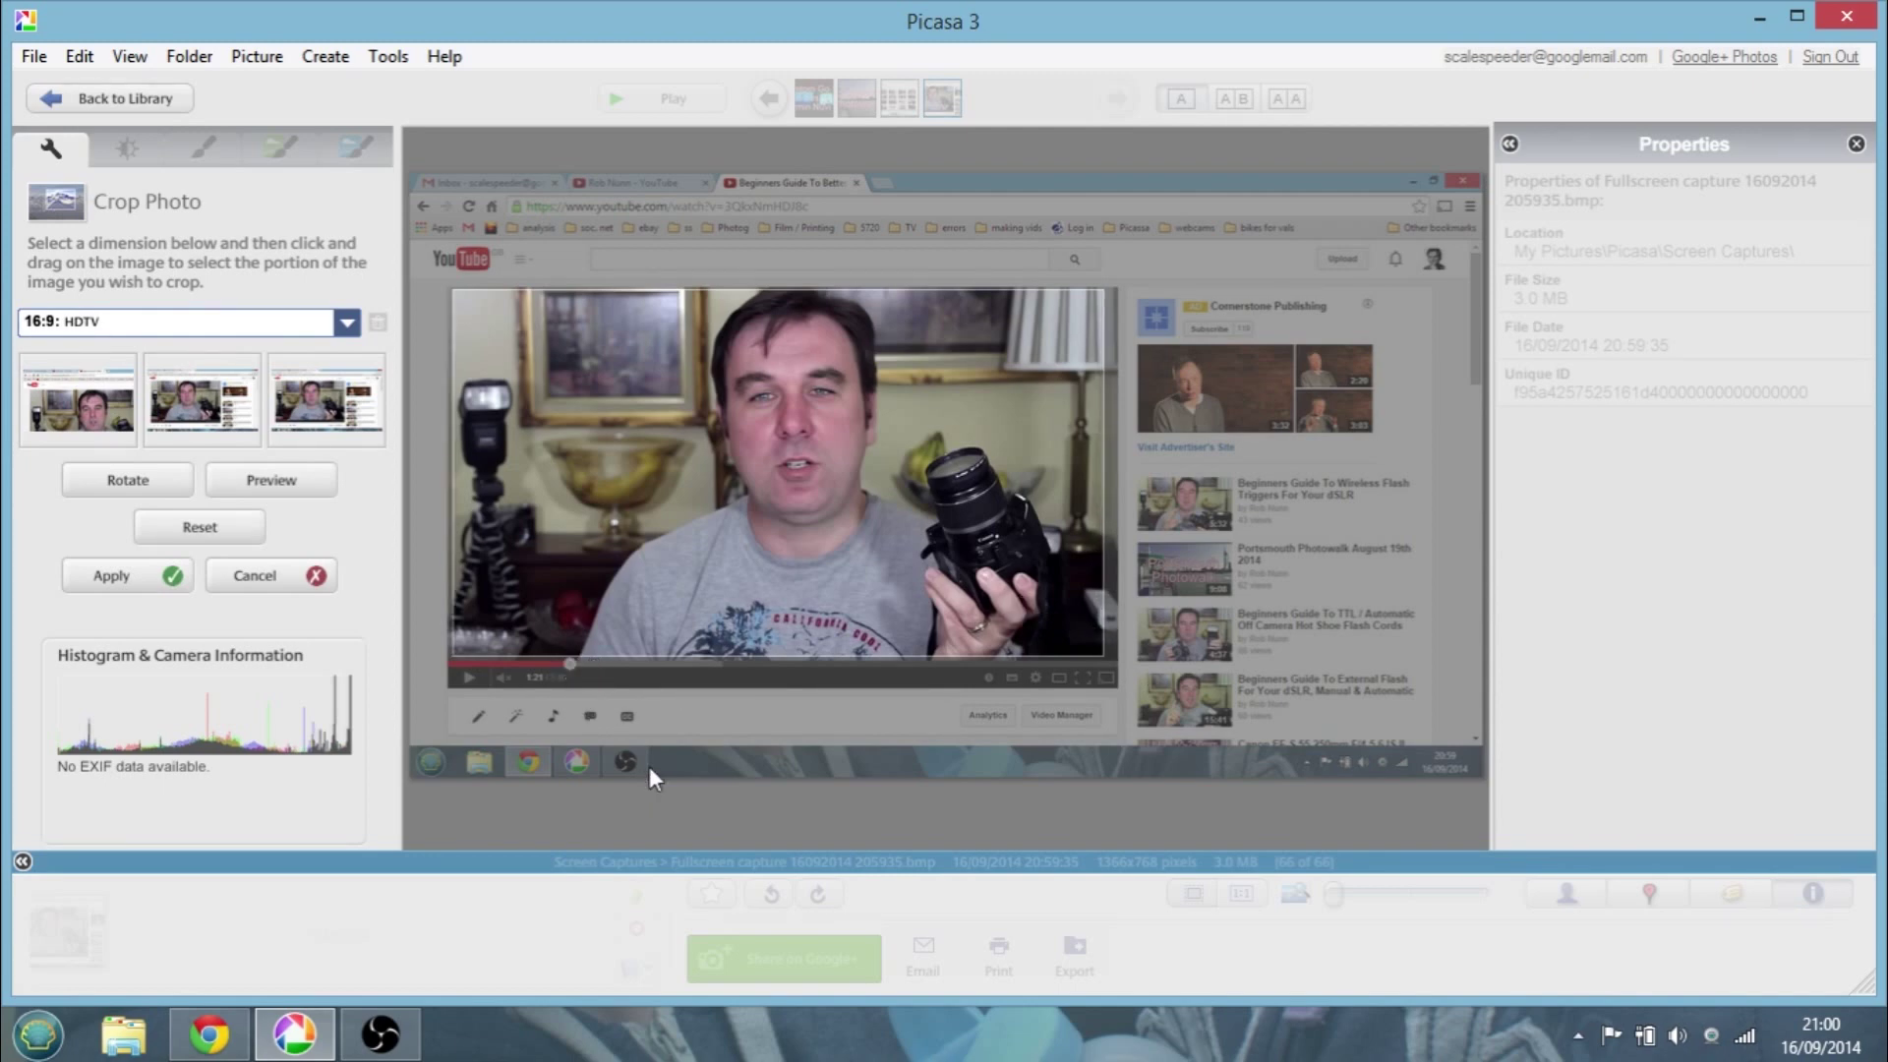
pyautogui.click(142, 583)
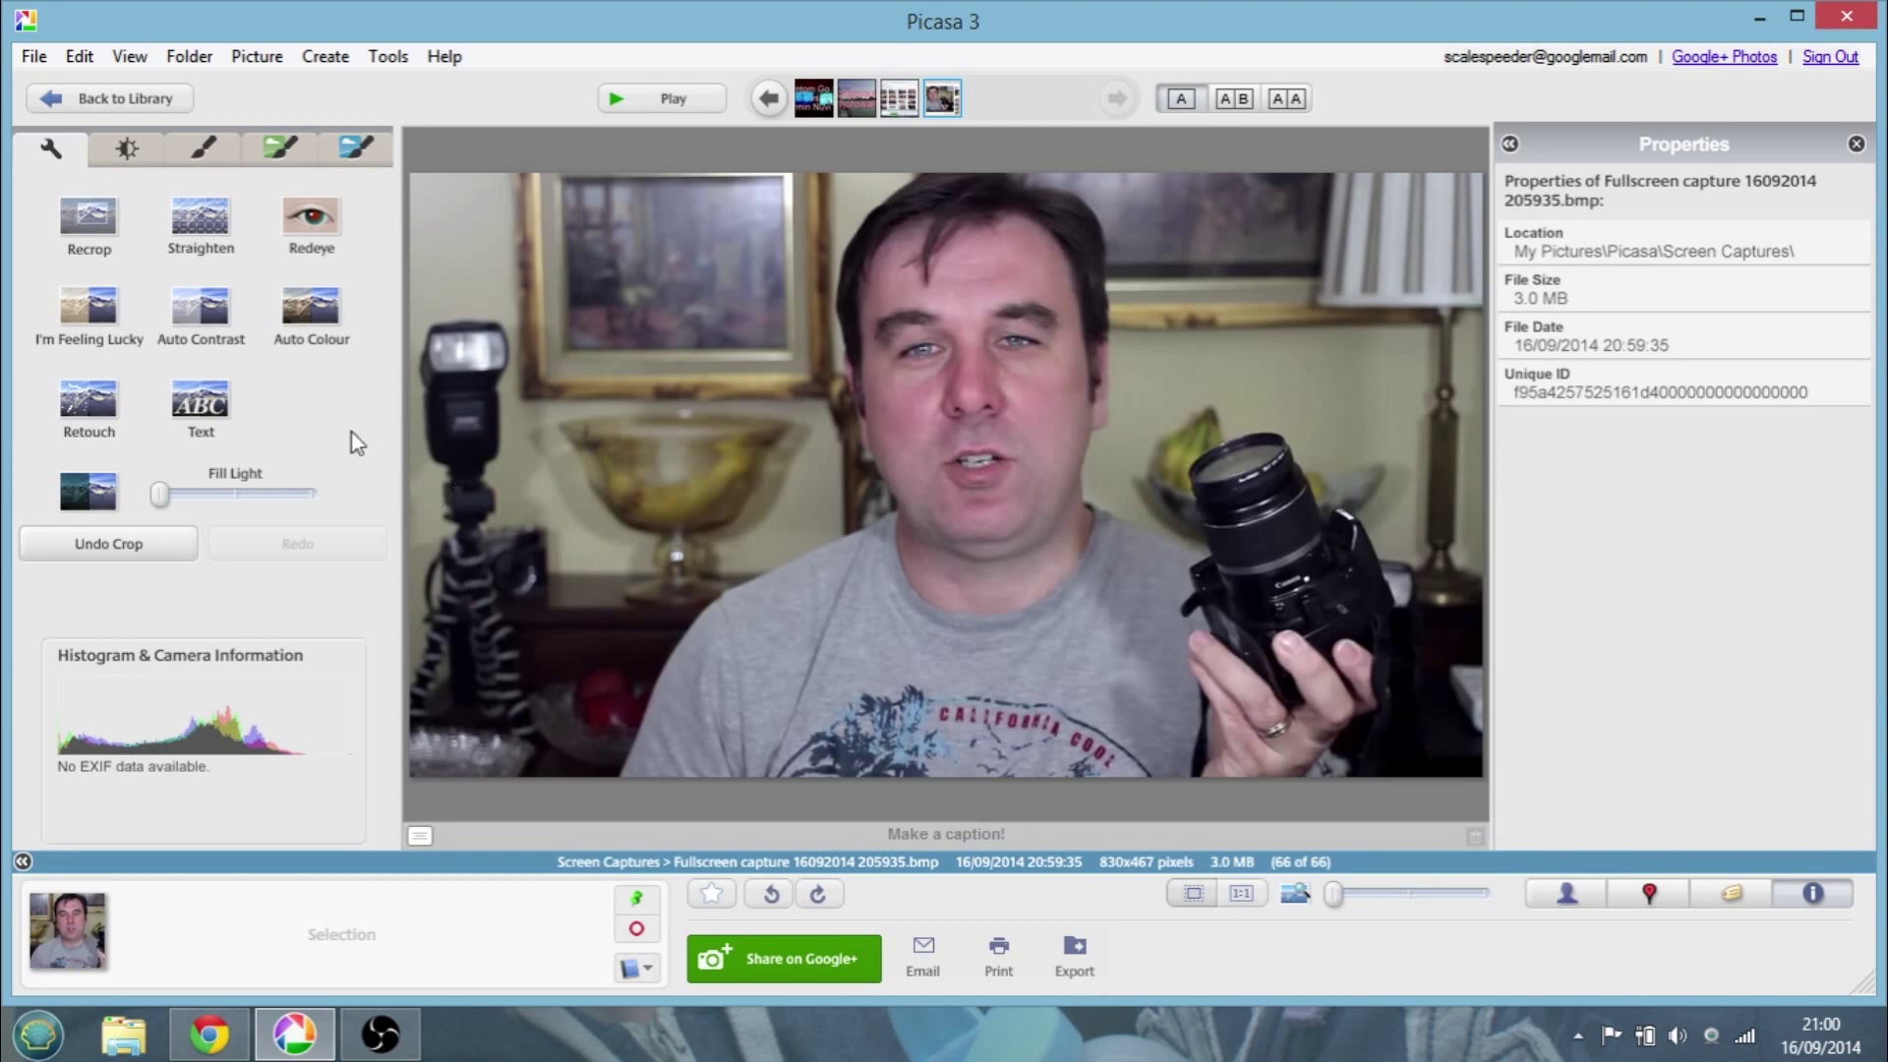
pyautogui.click(202, 403)
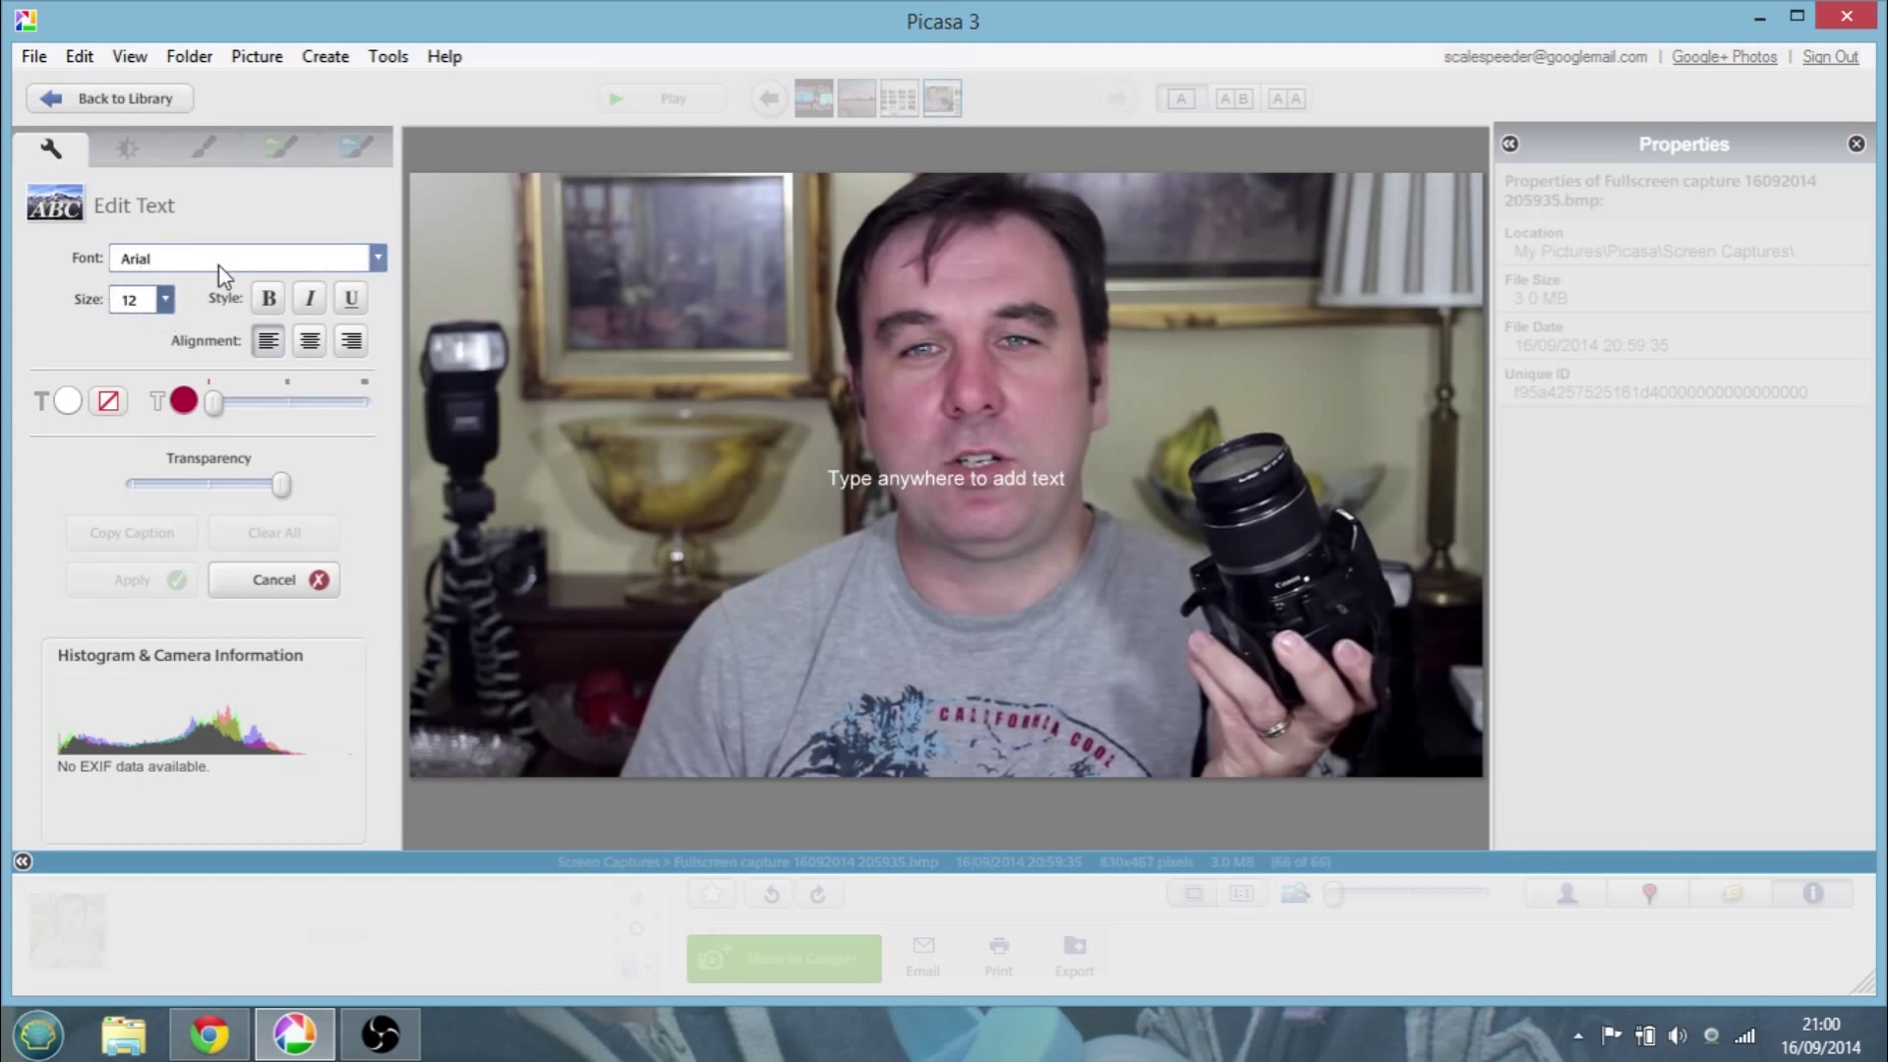
# Set the caption text size to 84, then read the video's full title in Chrome
pyautogui.click(165, 299)
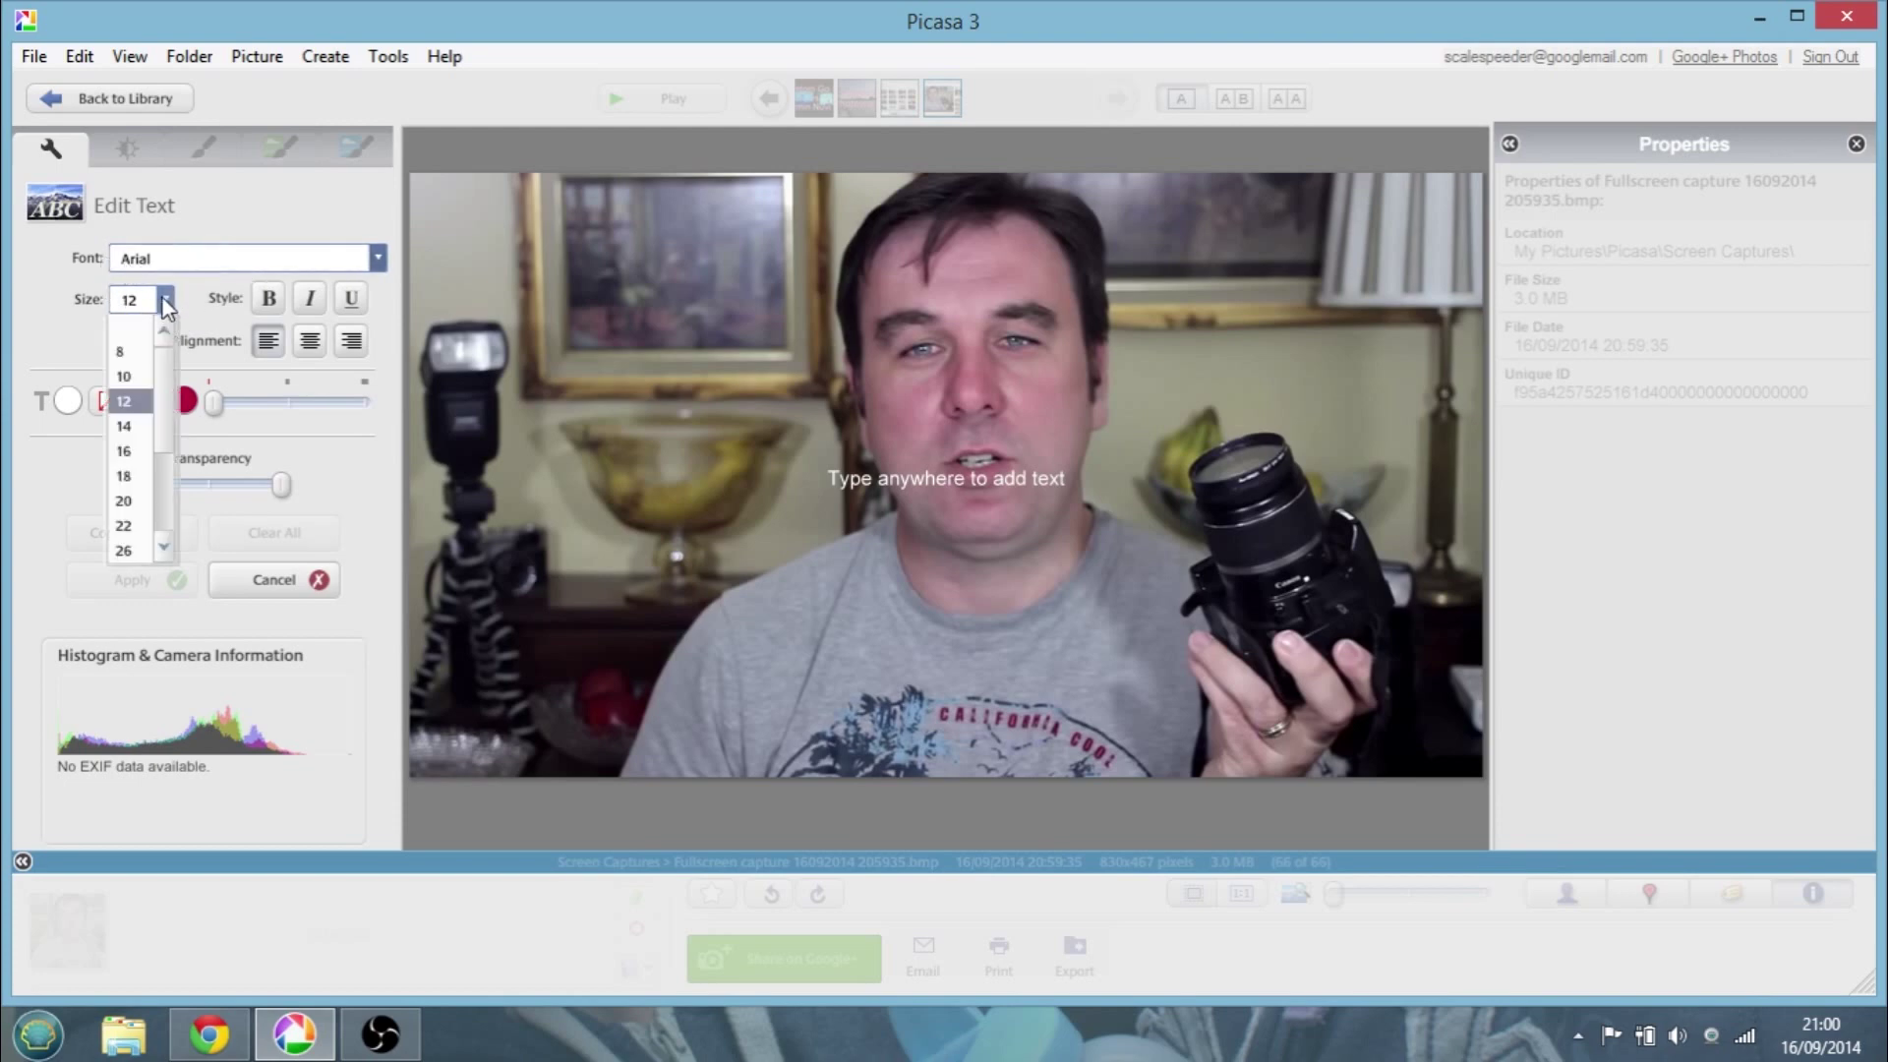
pyautogui.scroll(-5, 162, 403)
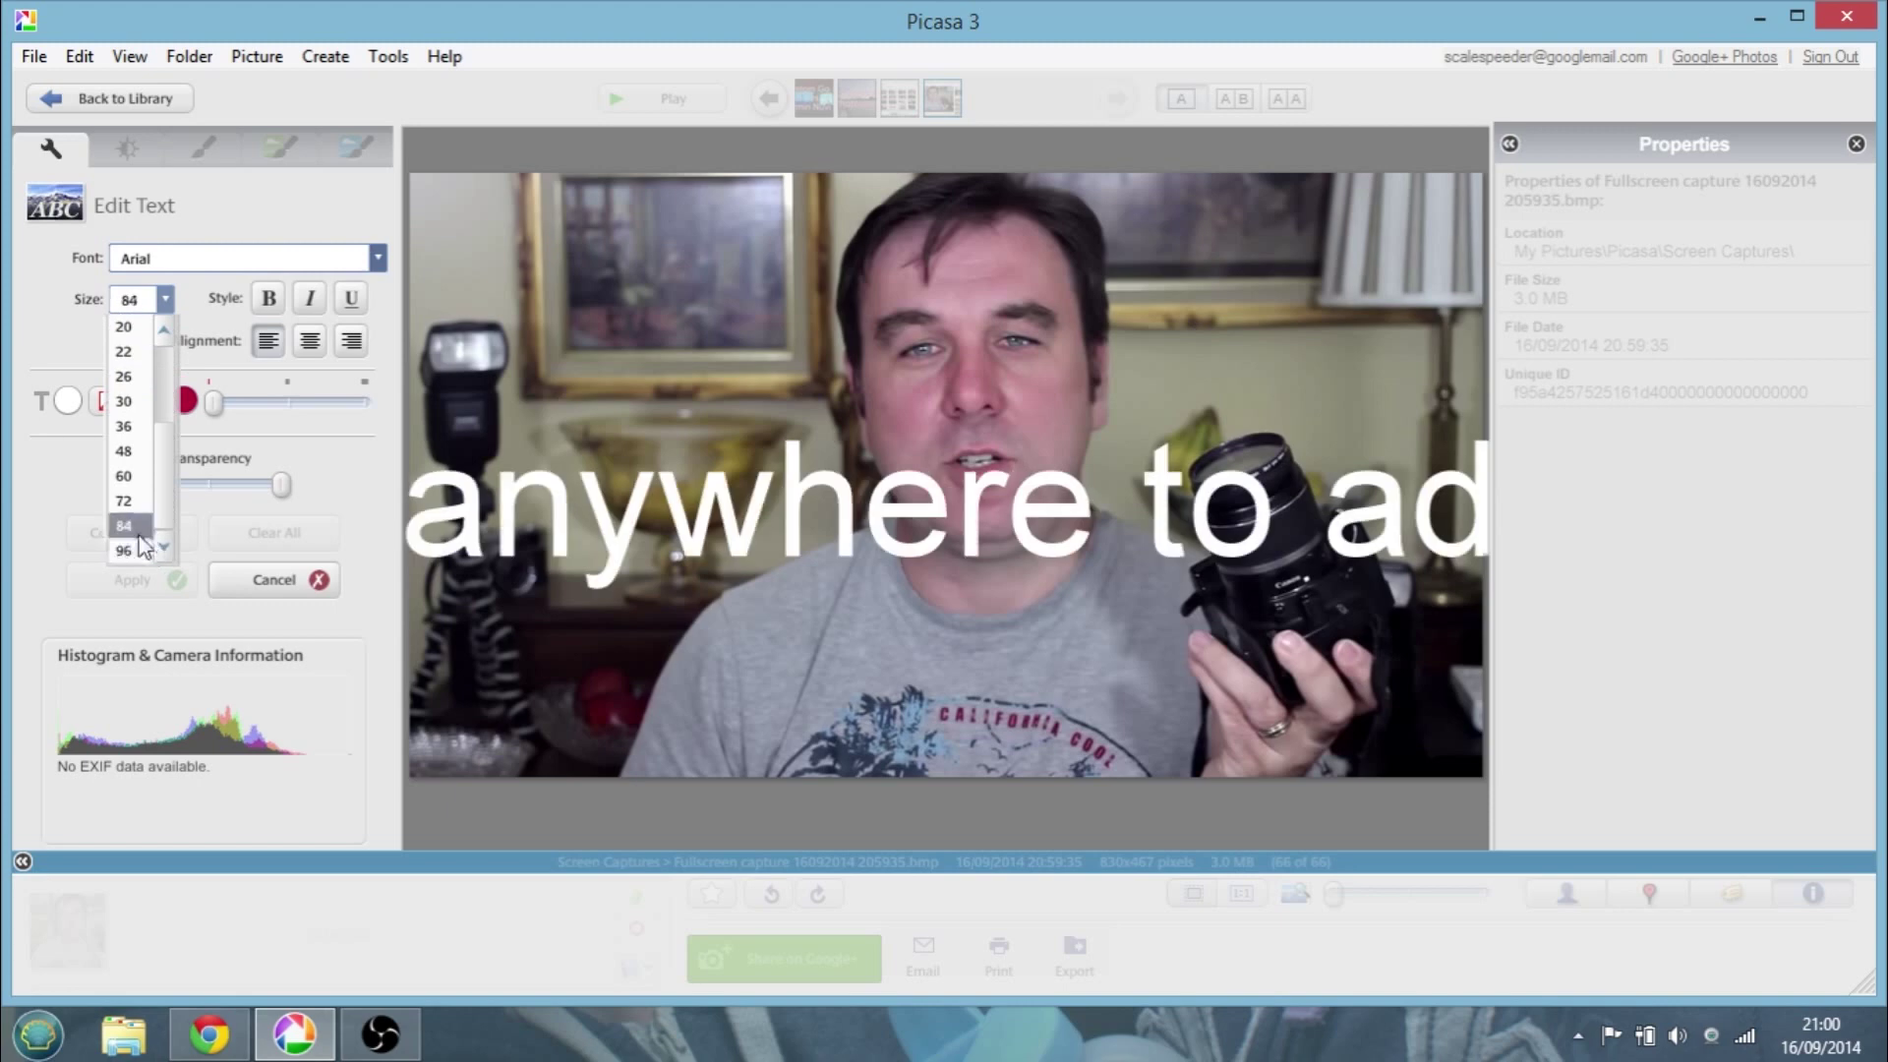
pyautogui.click(138, 523)
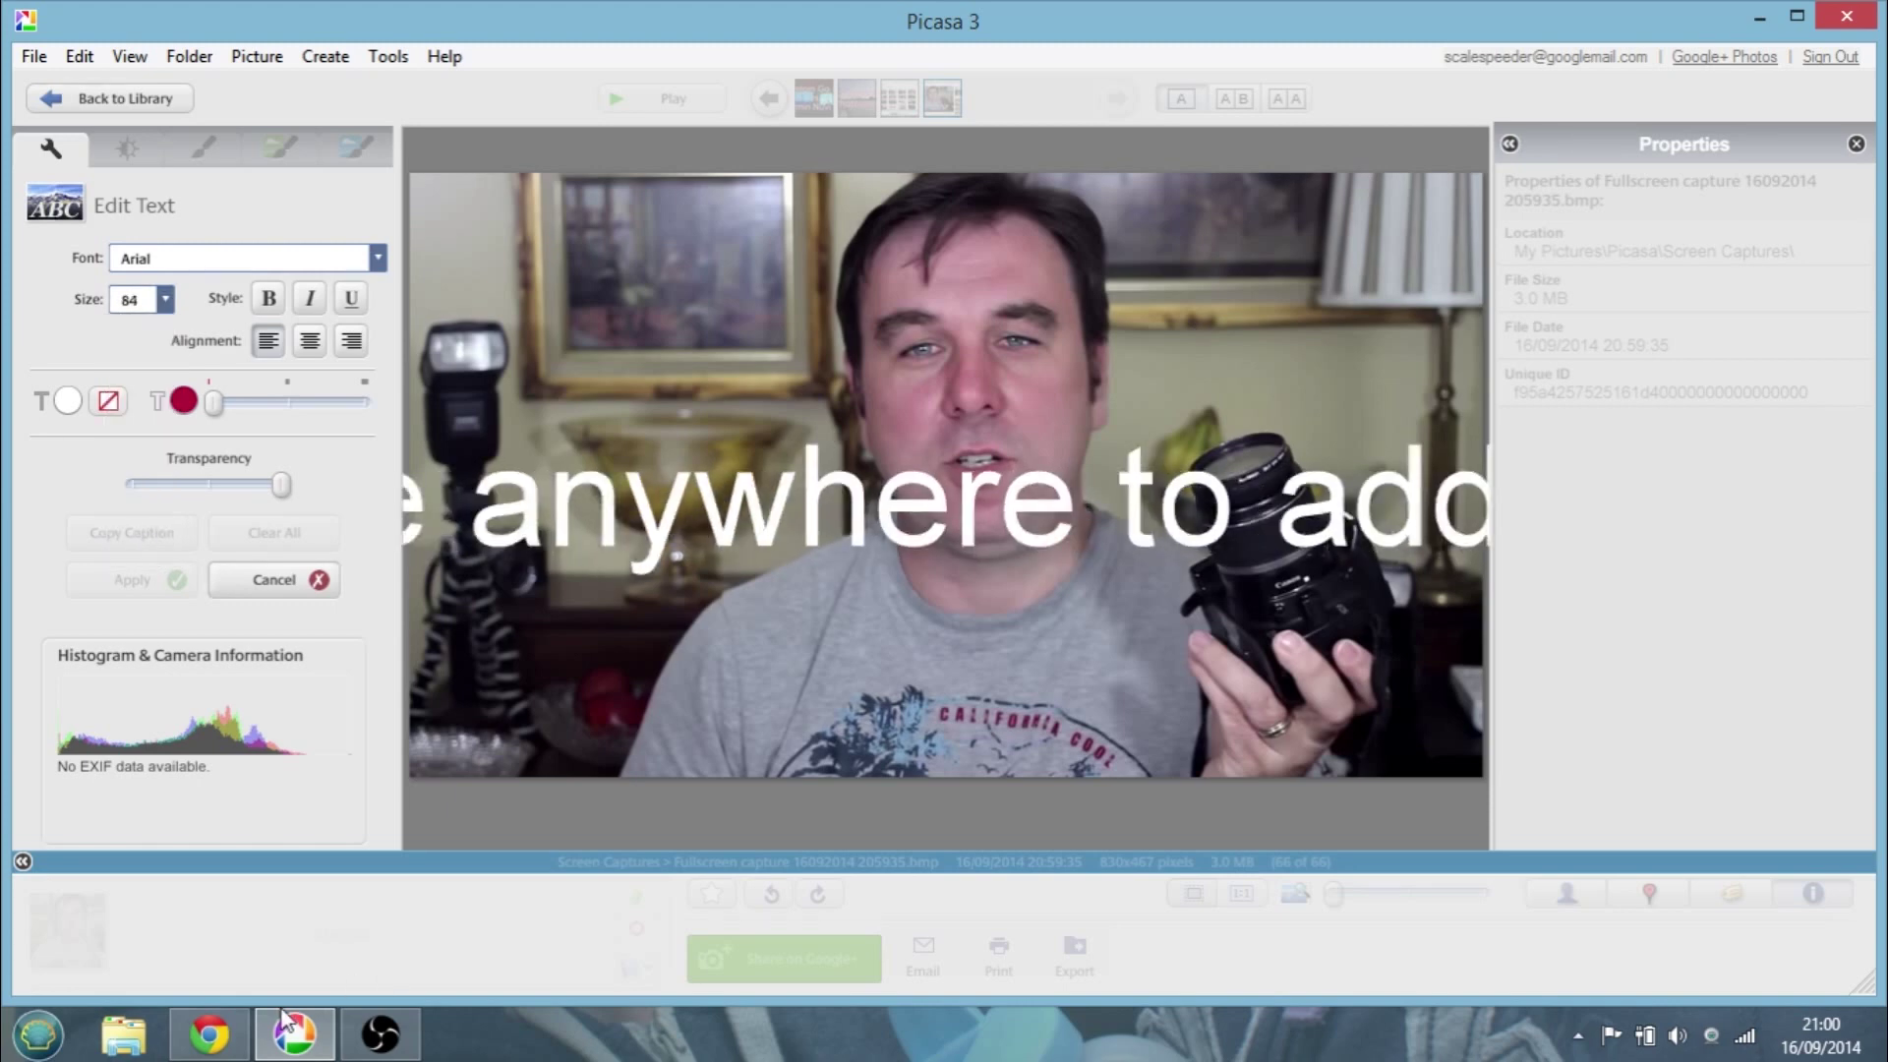
pyautogui.click(210, 1040)
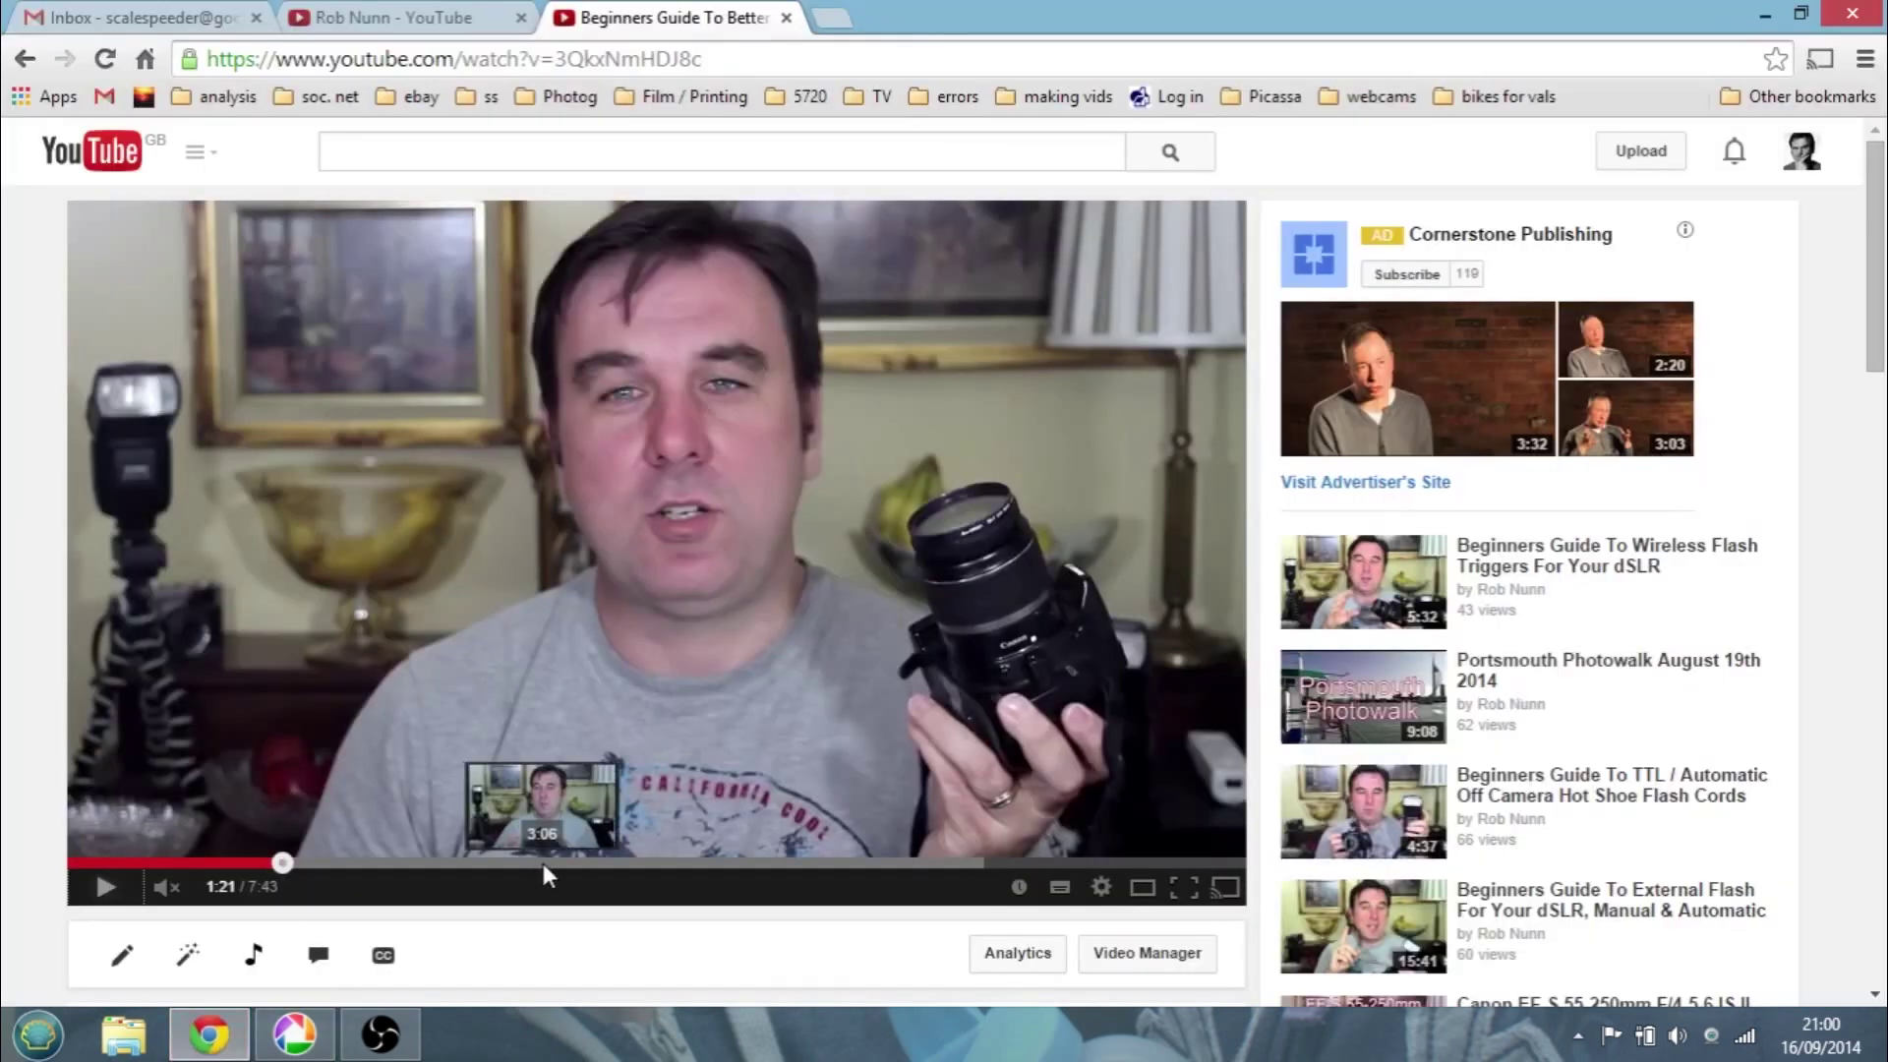
pyautogui.scroll(-3, 543, 863)
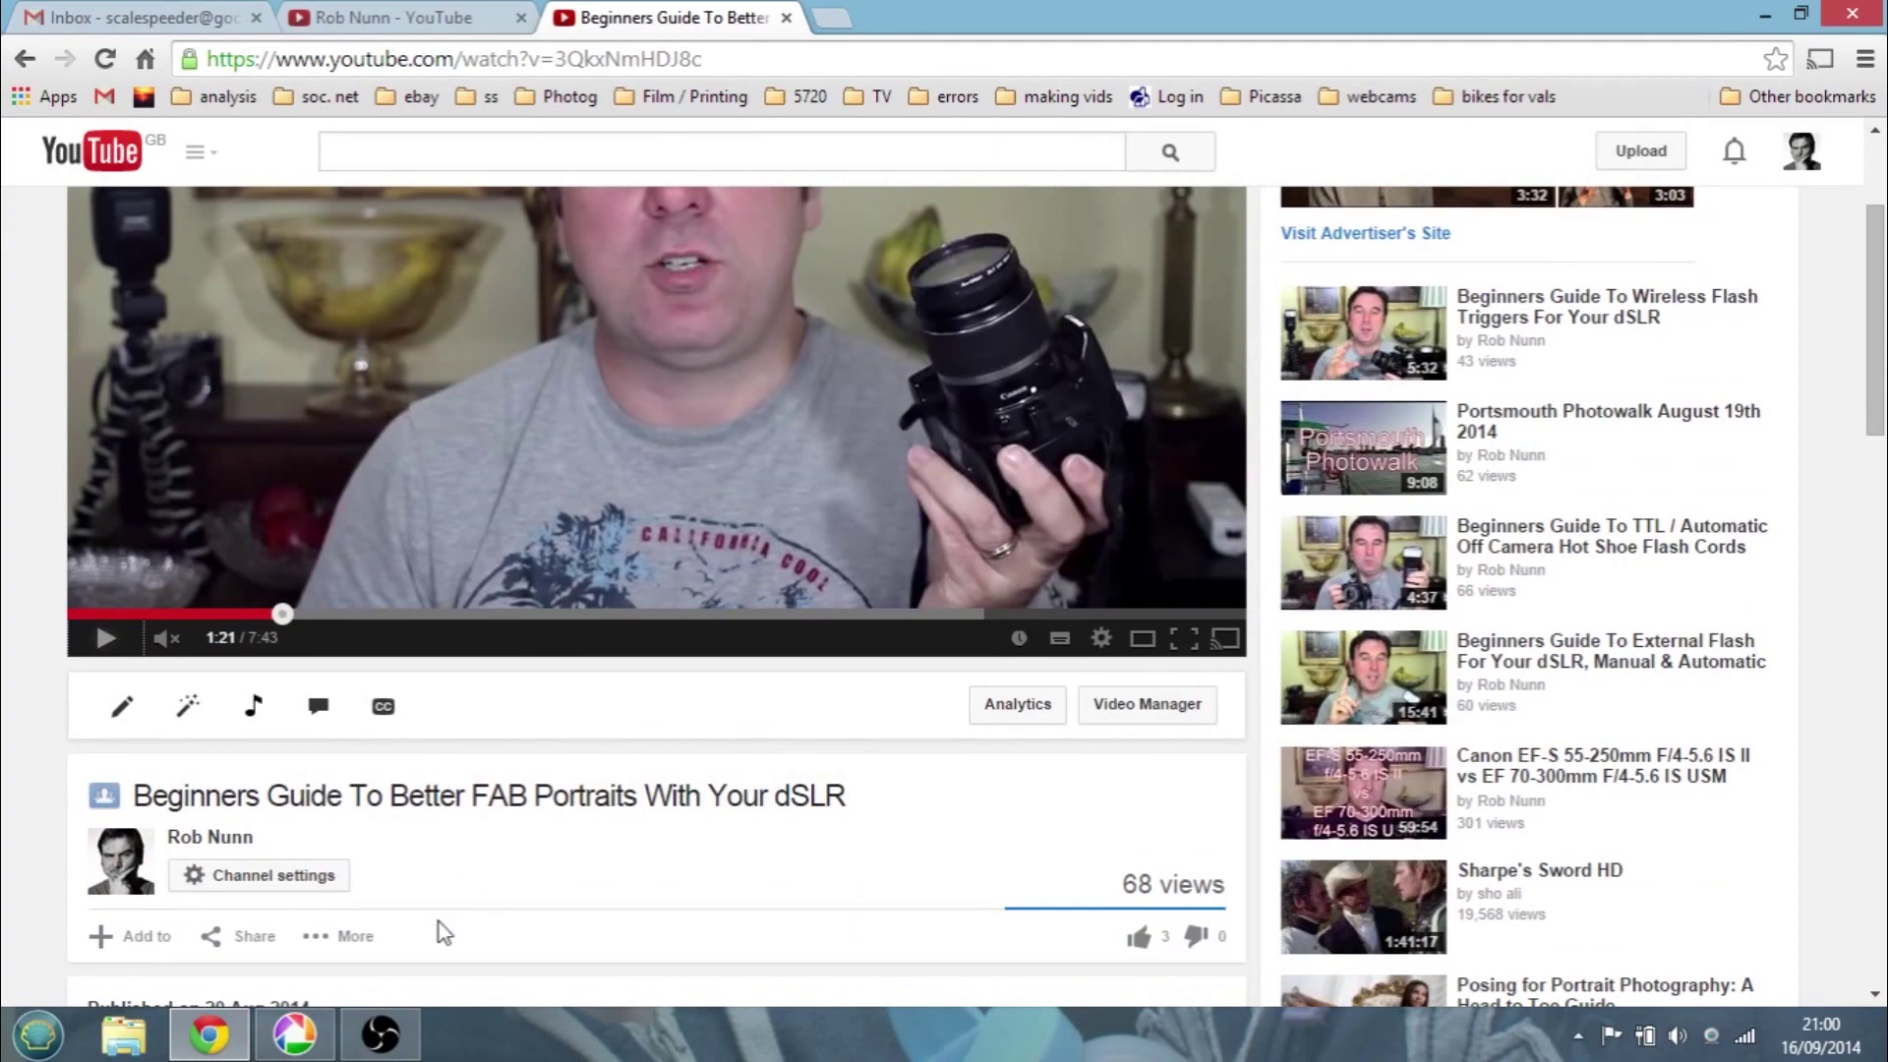
# Type the 'Beginners Guide' caption on the cropped frame and drag it to the top
pyautogui.click(295, 1037)
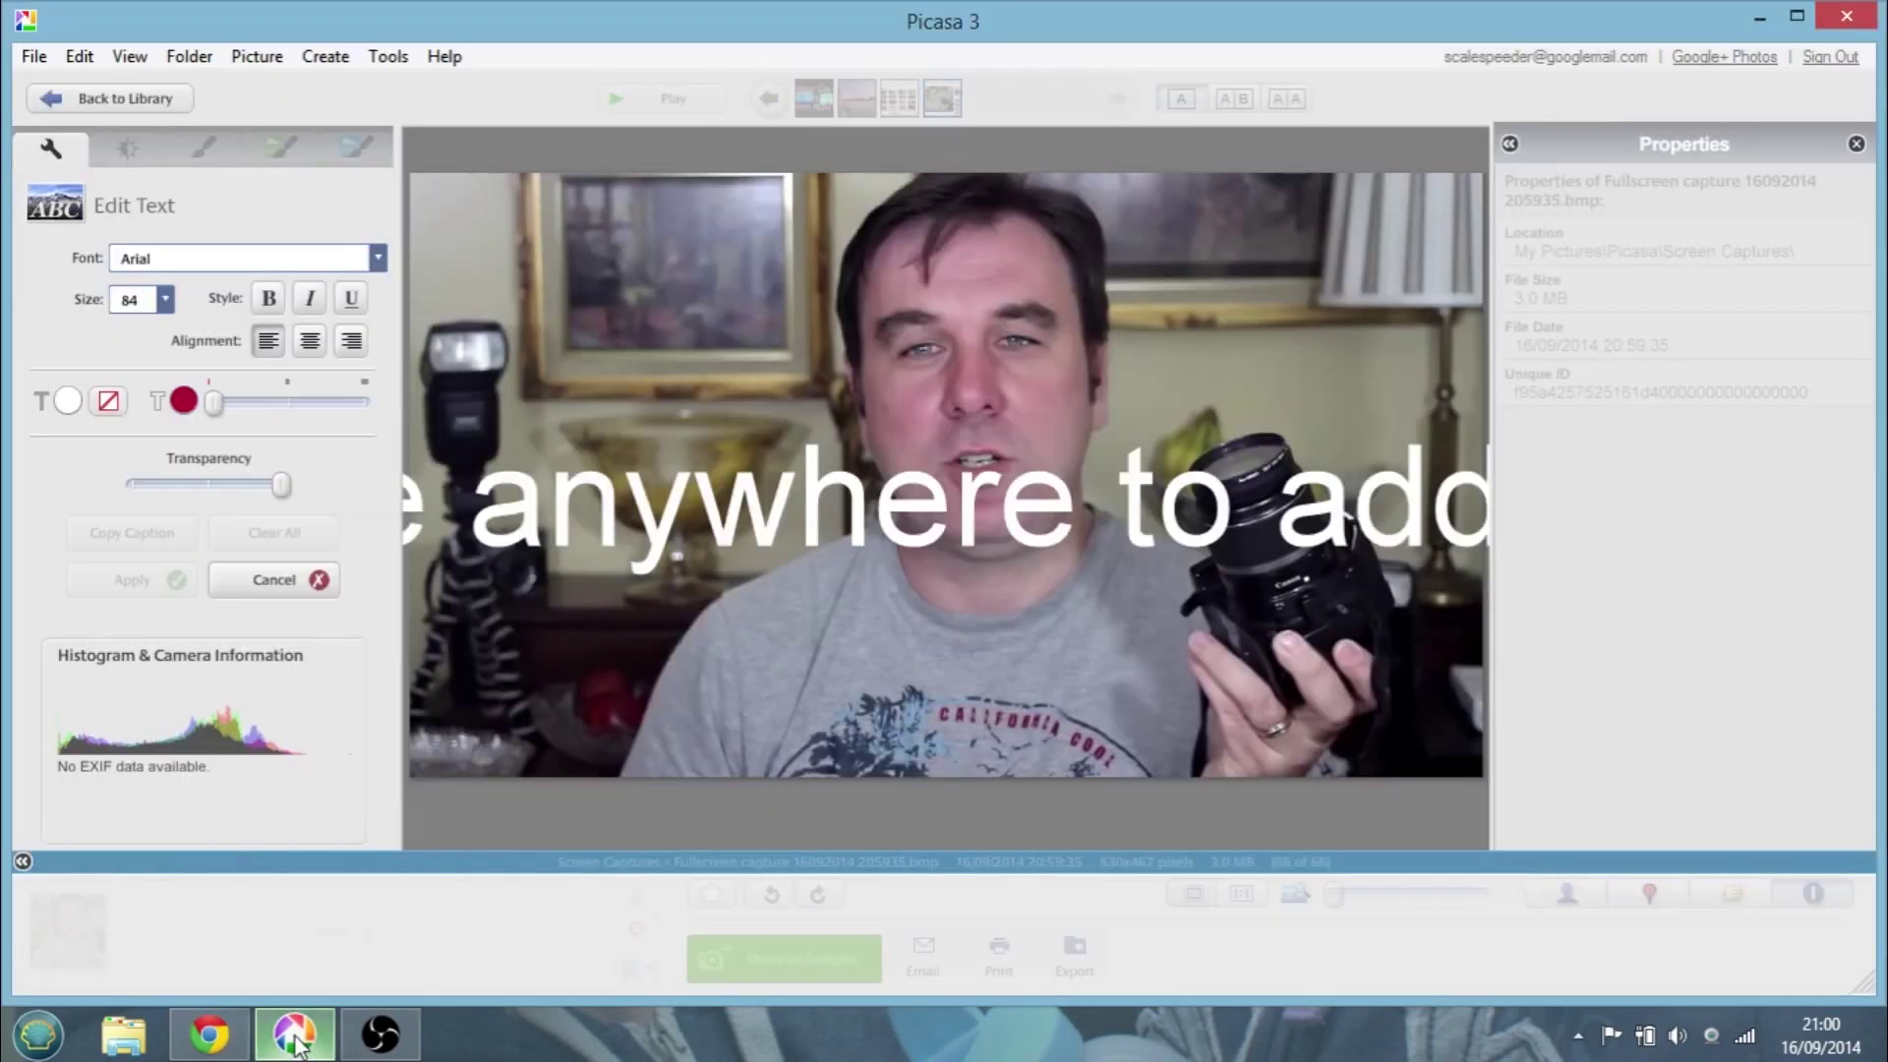
pyautogui.click(691, 254)
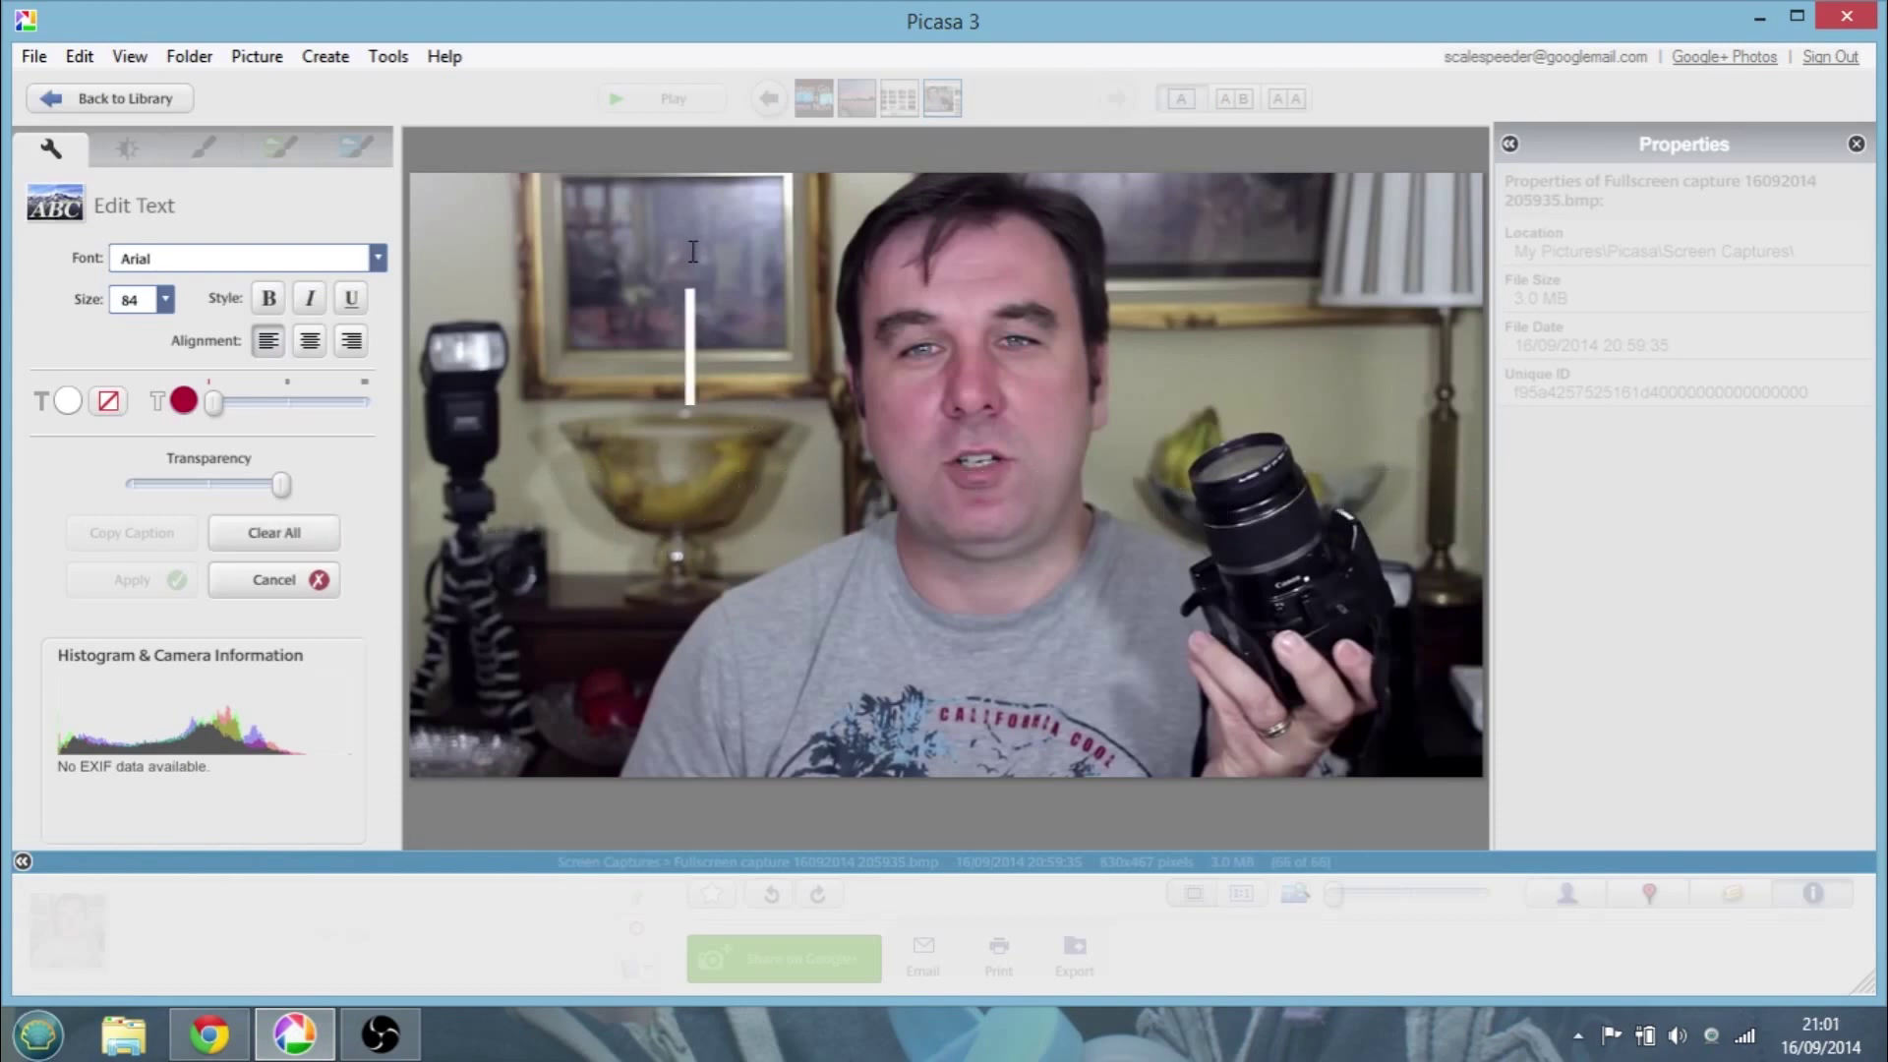
pyautogui.write('B')
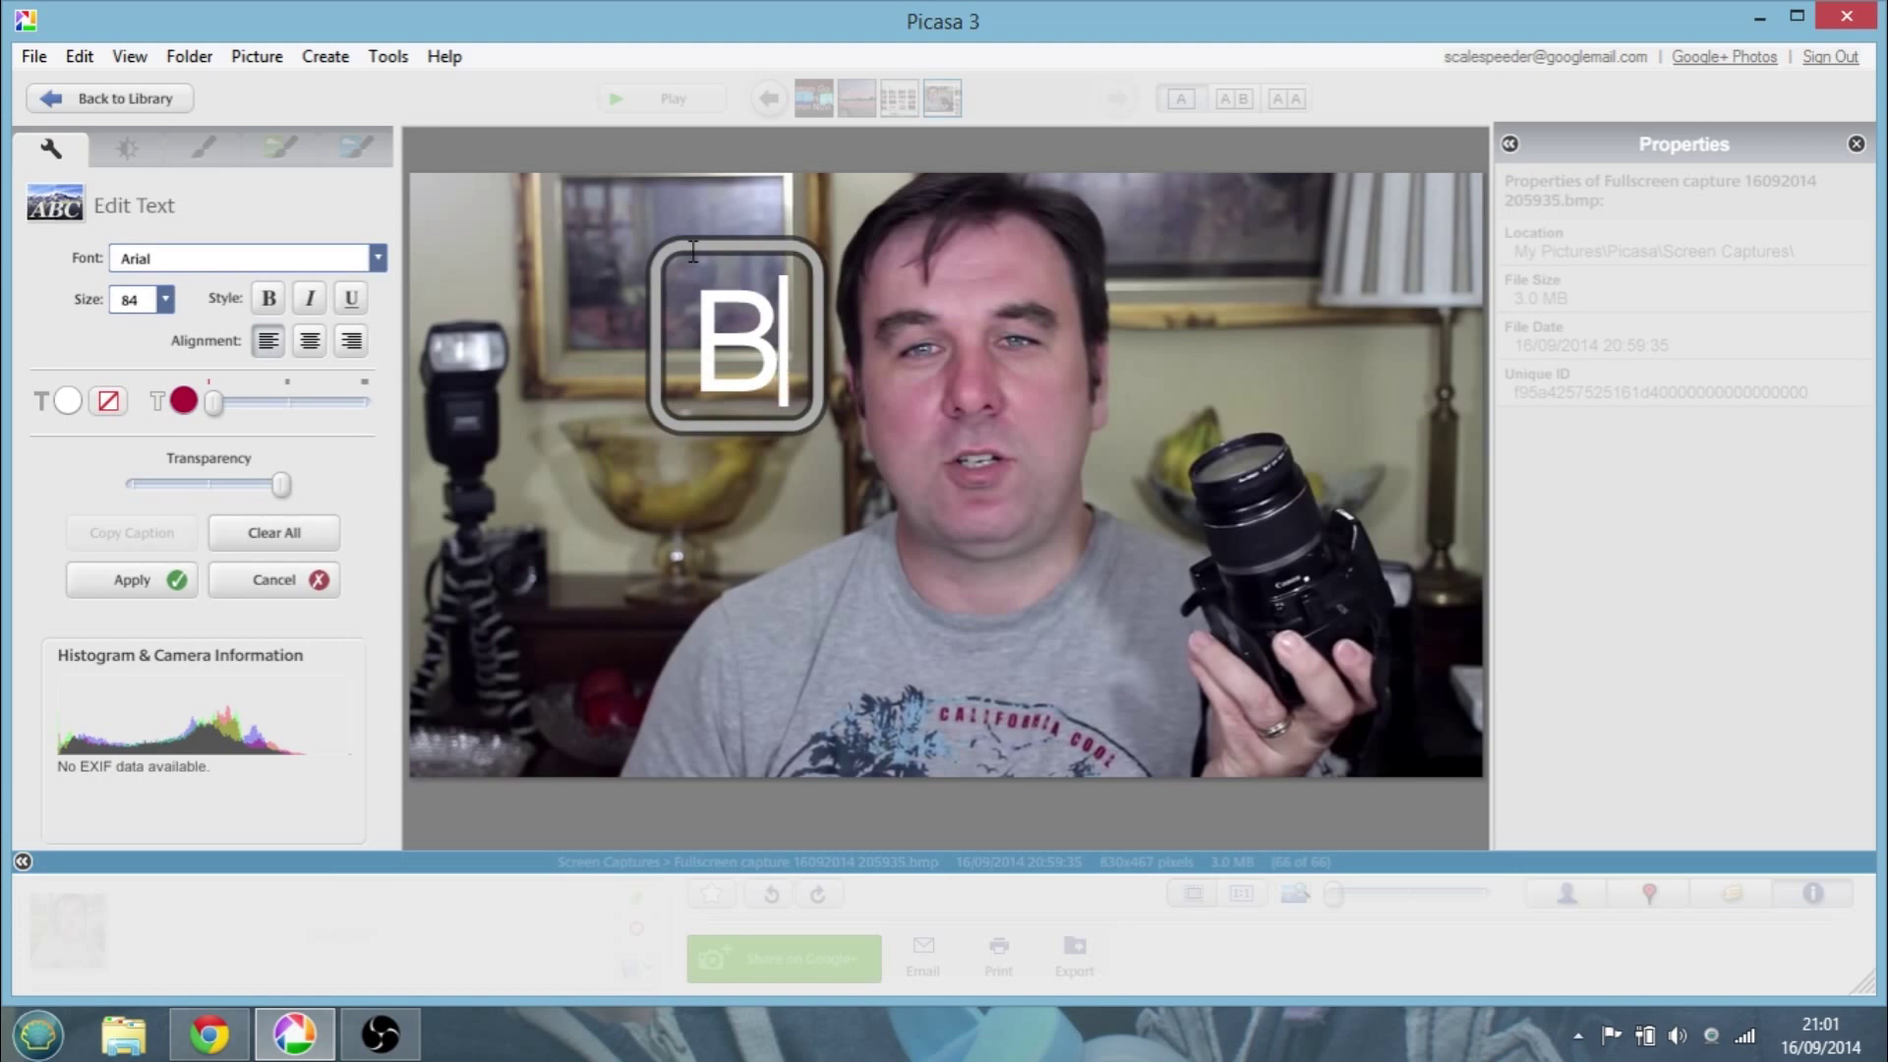
pyautogui.write('eginners ')
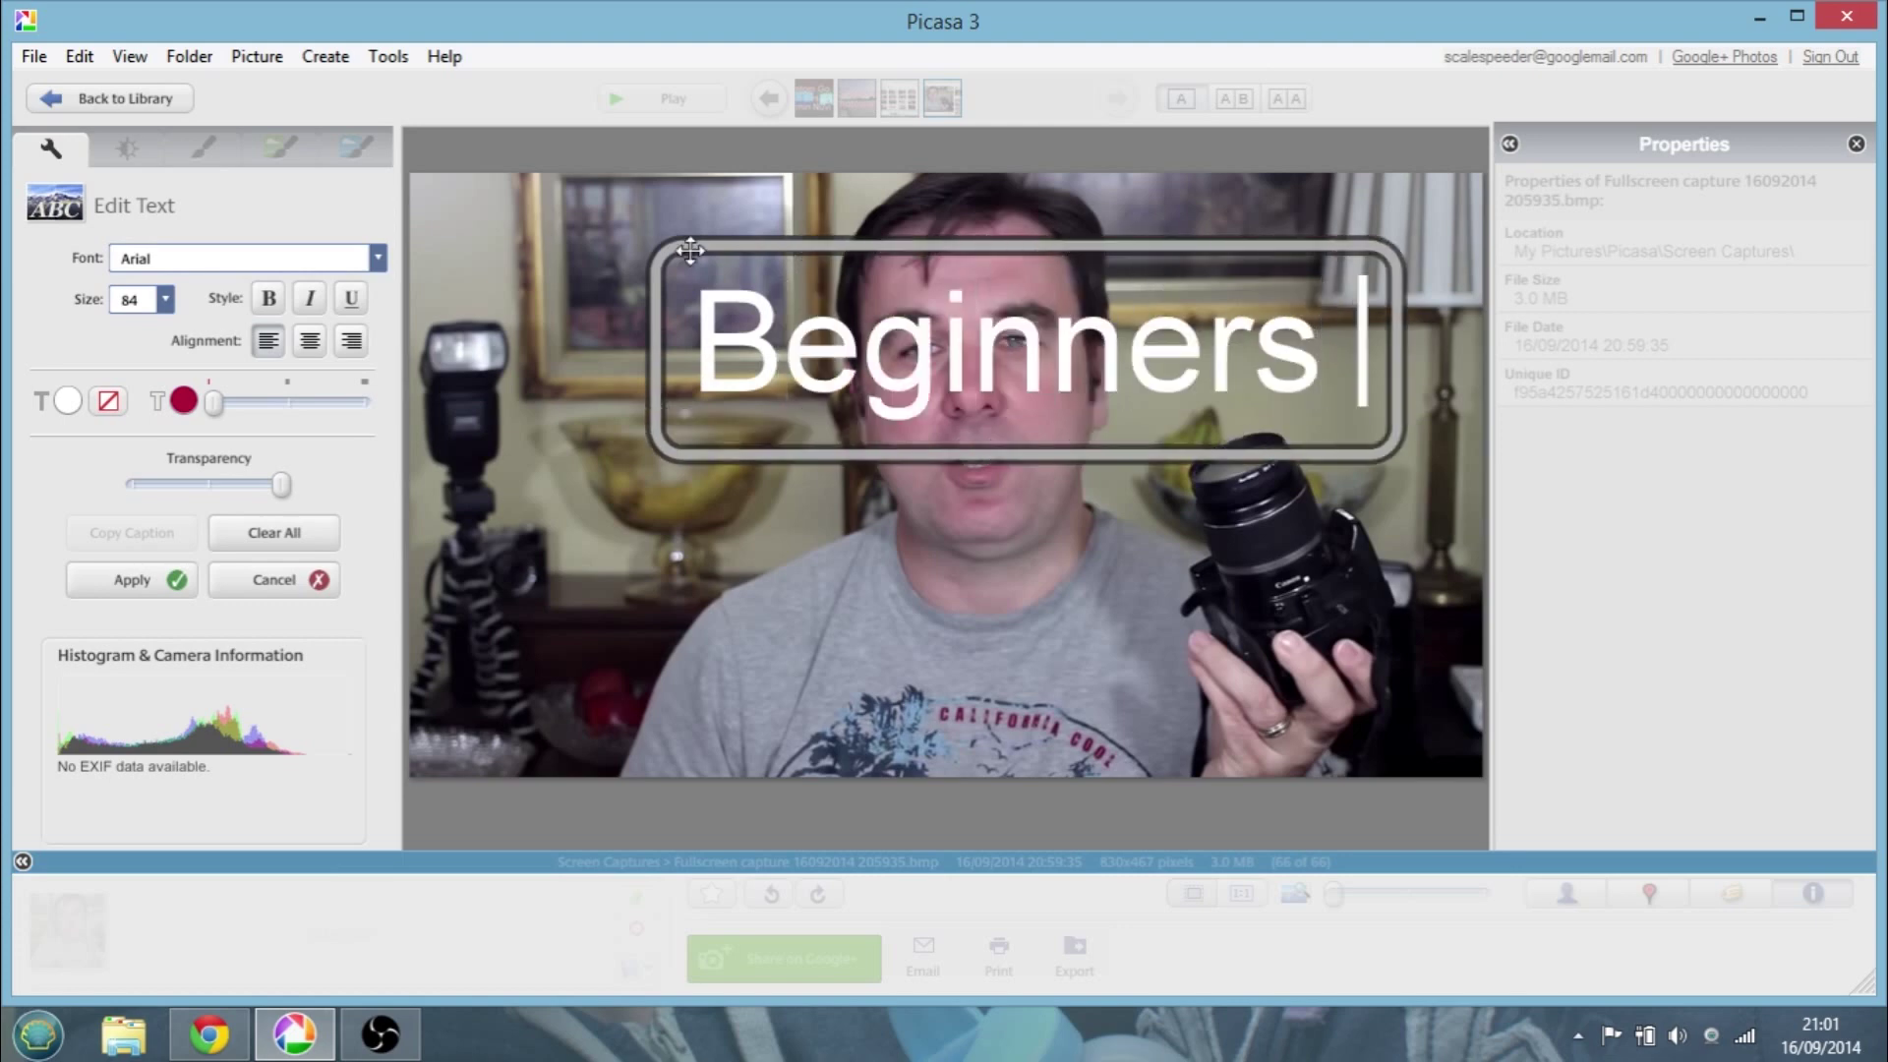
pyautogui.write('Gu')
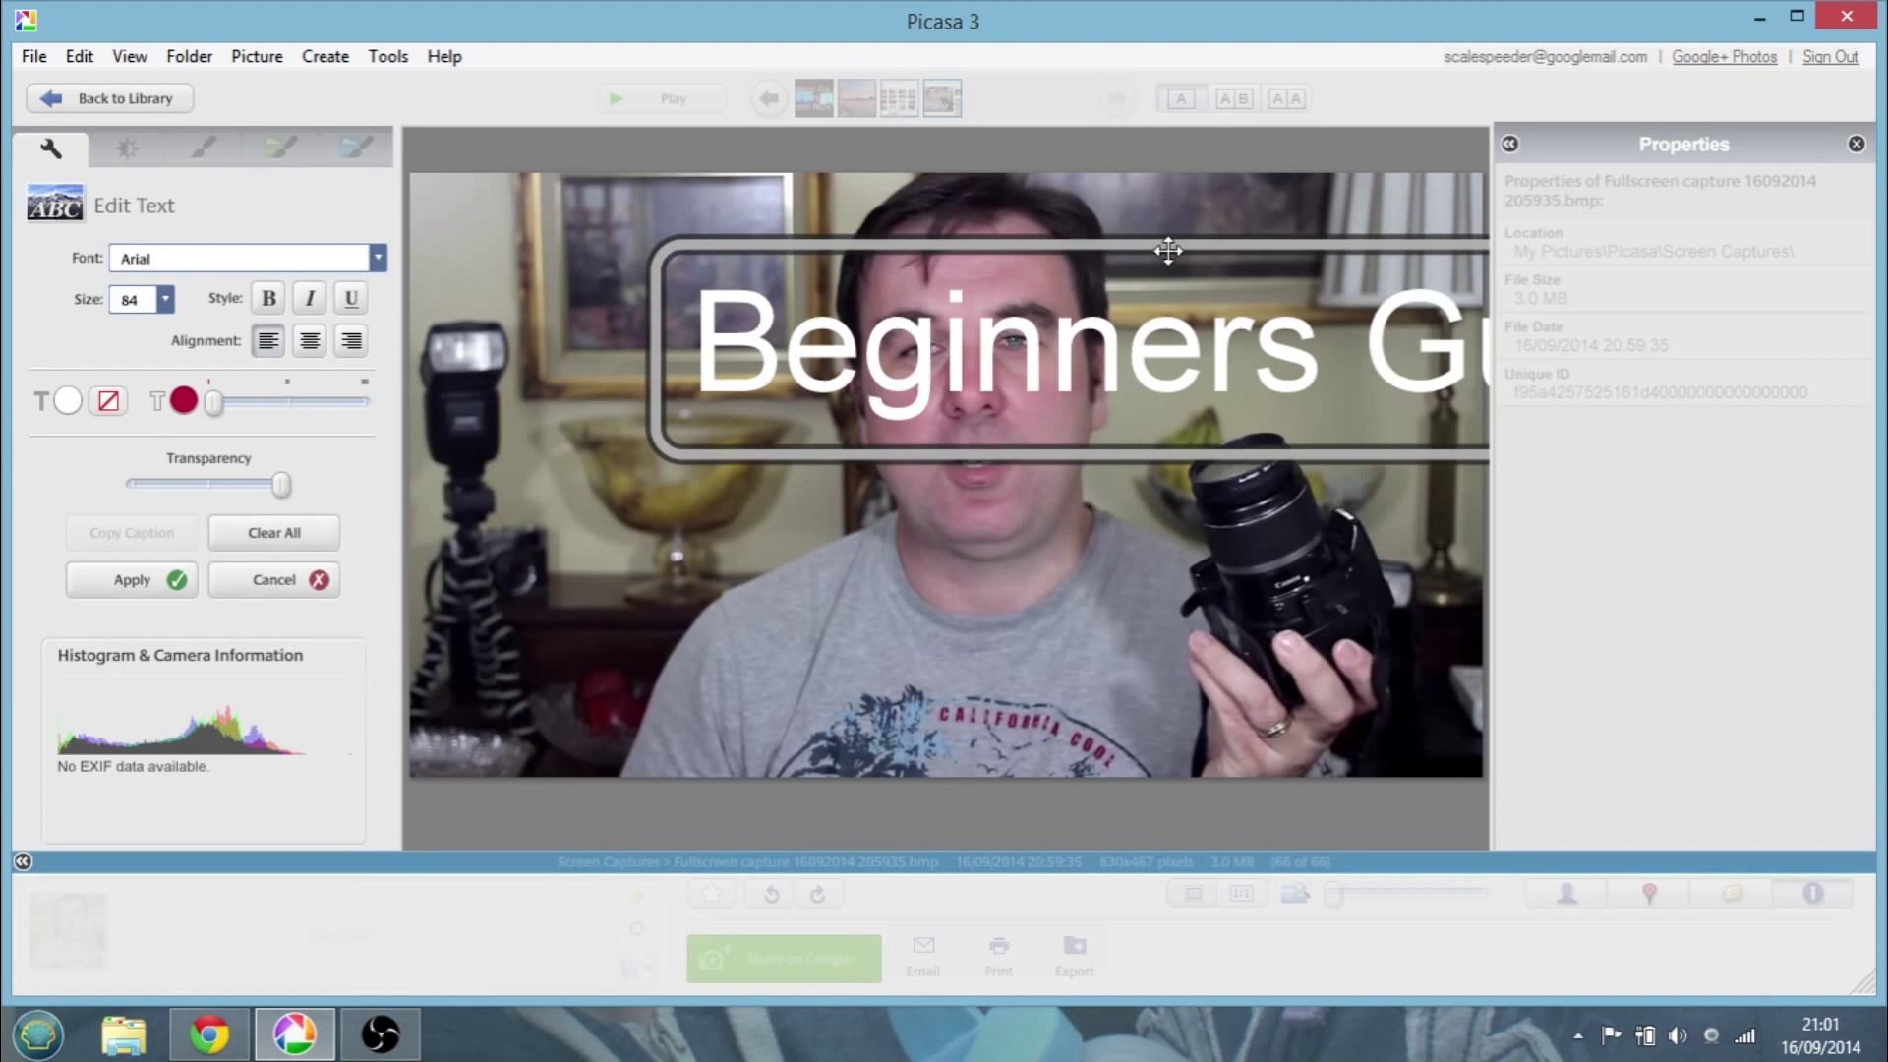
pyautogui.moveTo(1185, 276)
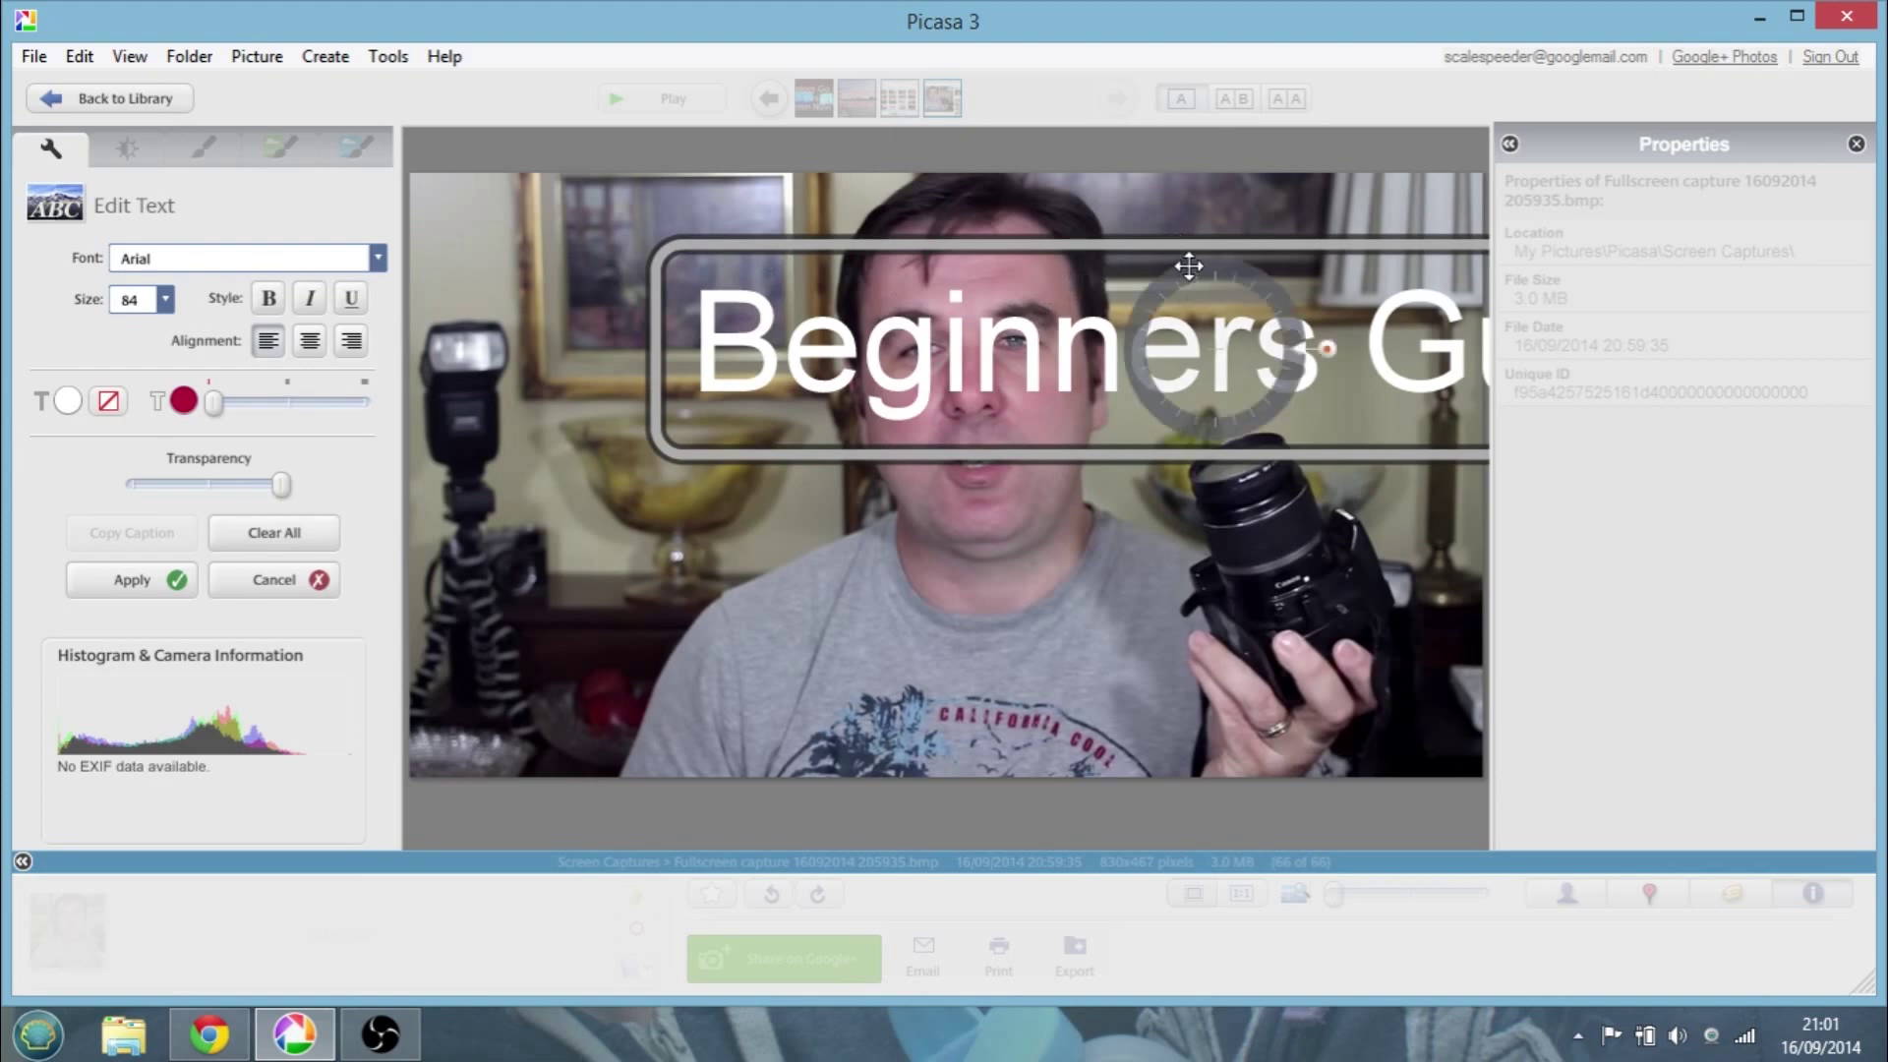
pyautogui.moveTo(1189, 265); pyautogui.dragTo(916, 177)
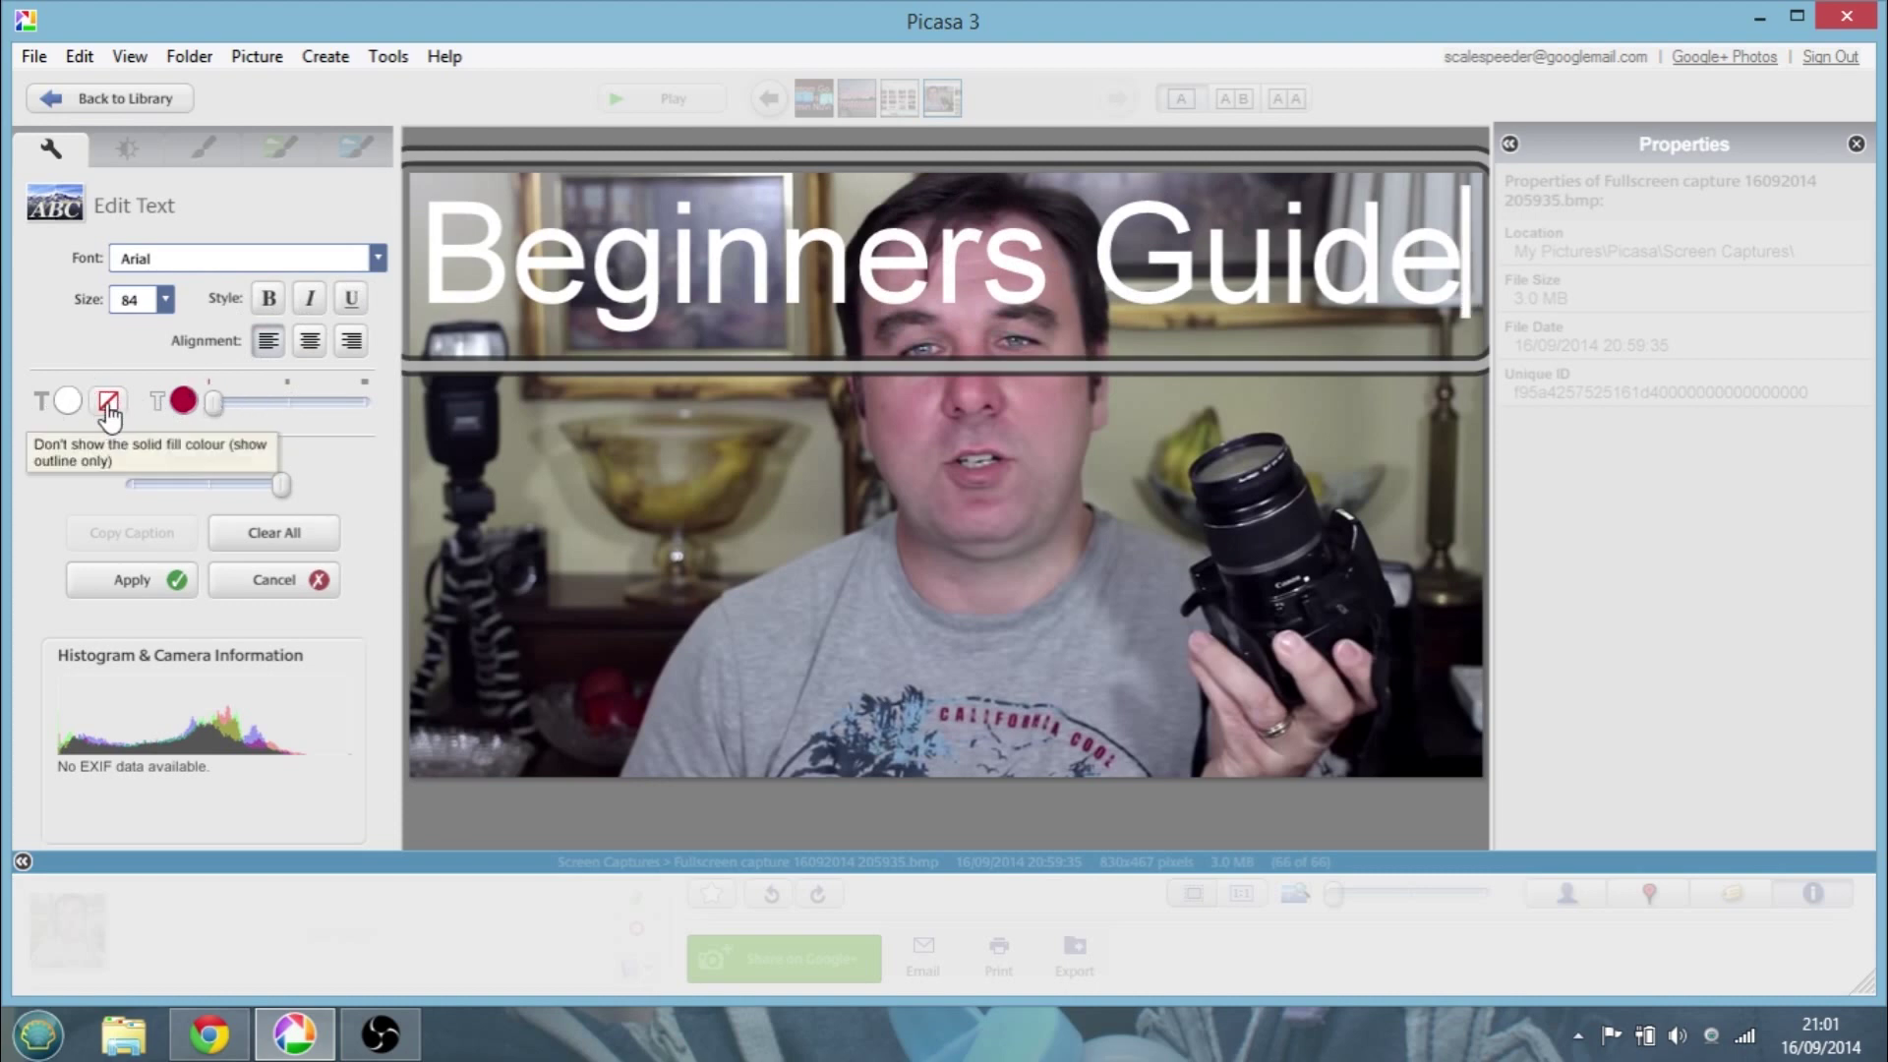
# Try red for the caption text, then set it back to white
pyautogui.click(69, 399)
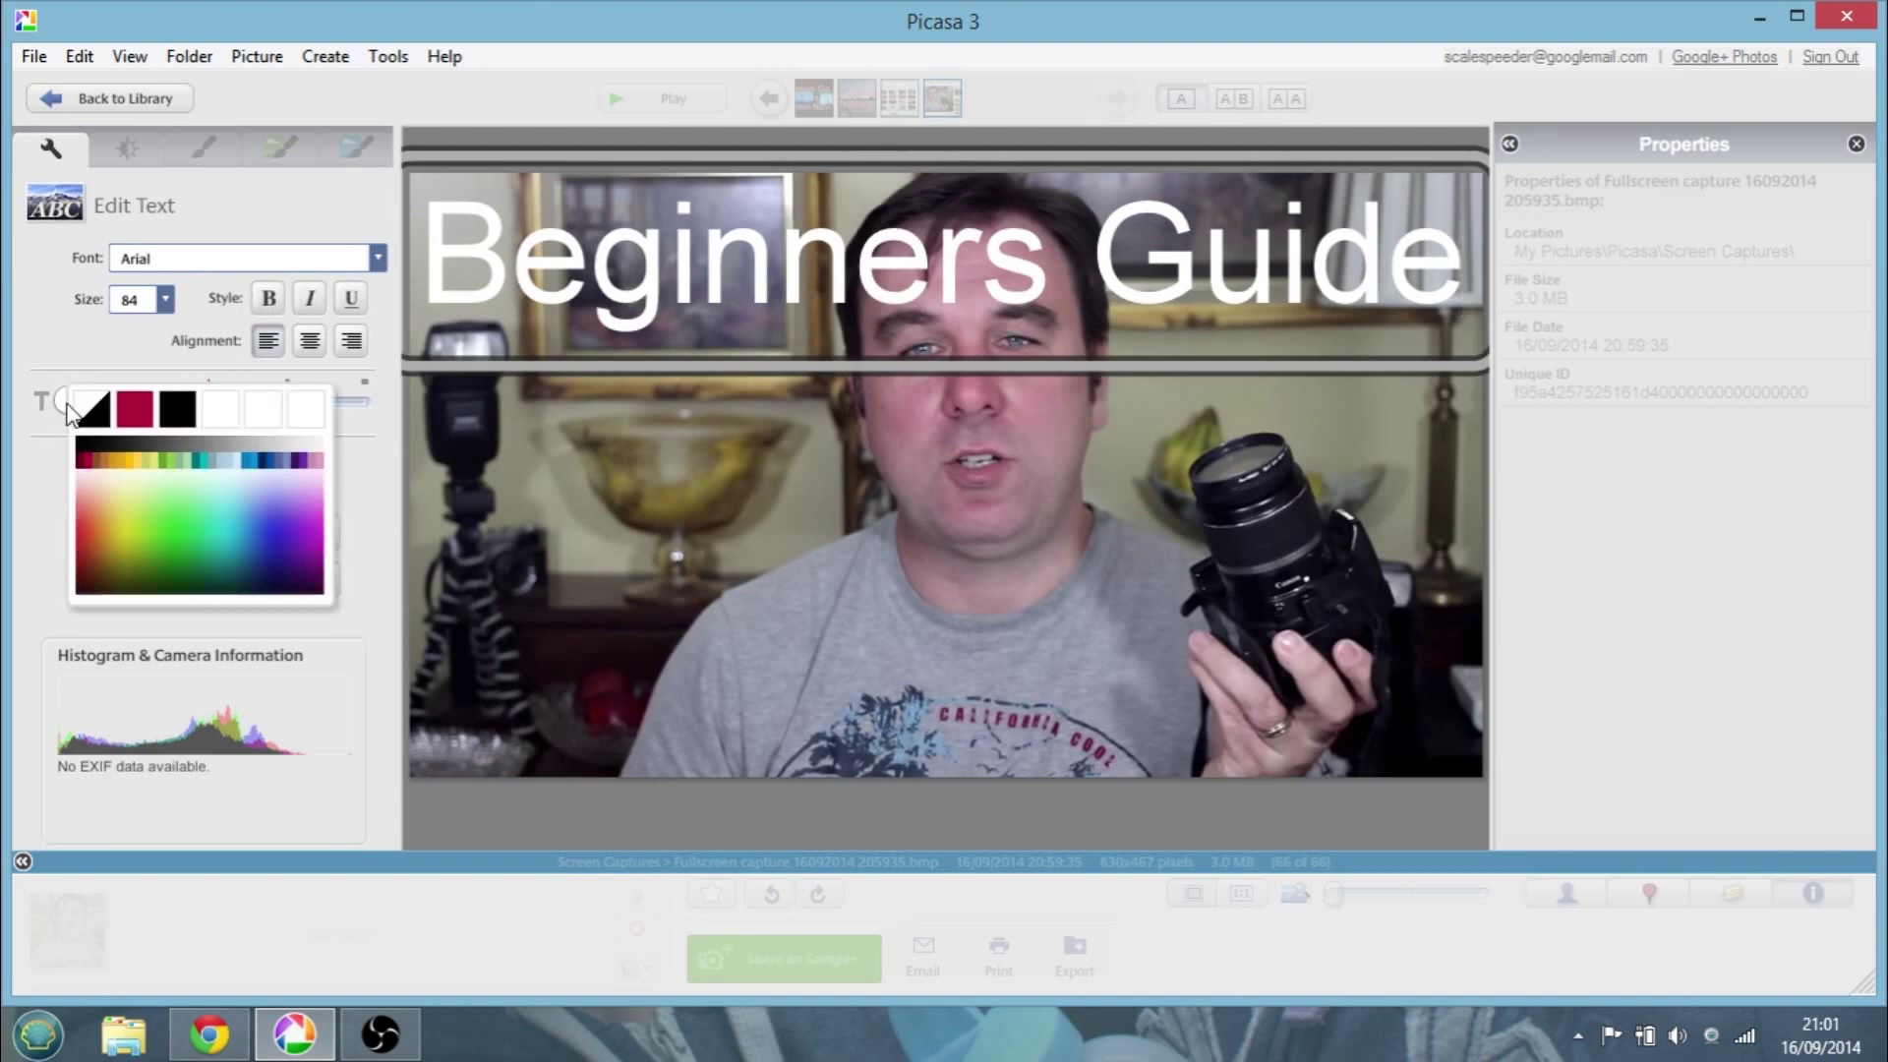
pyautogui.click(99, 419)
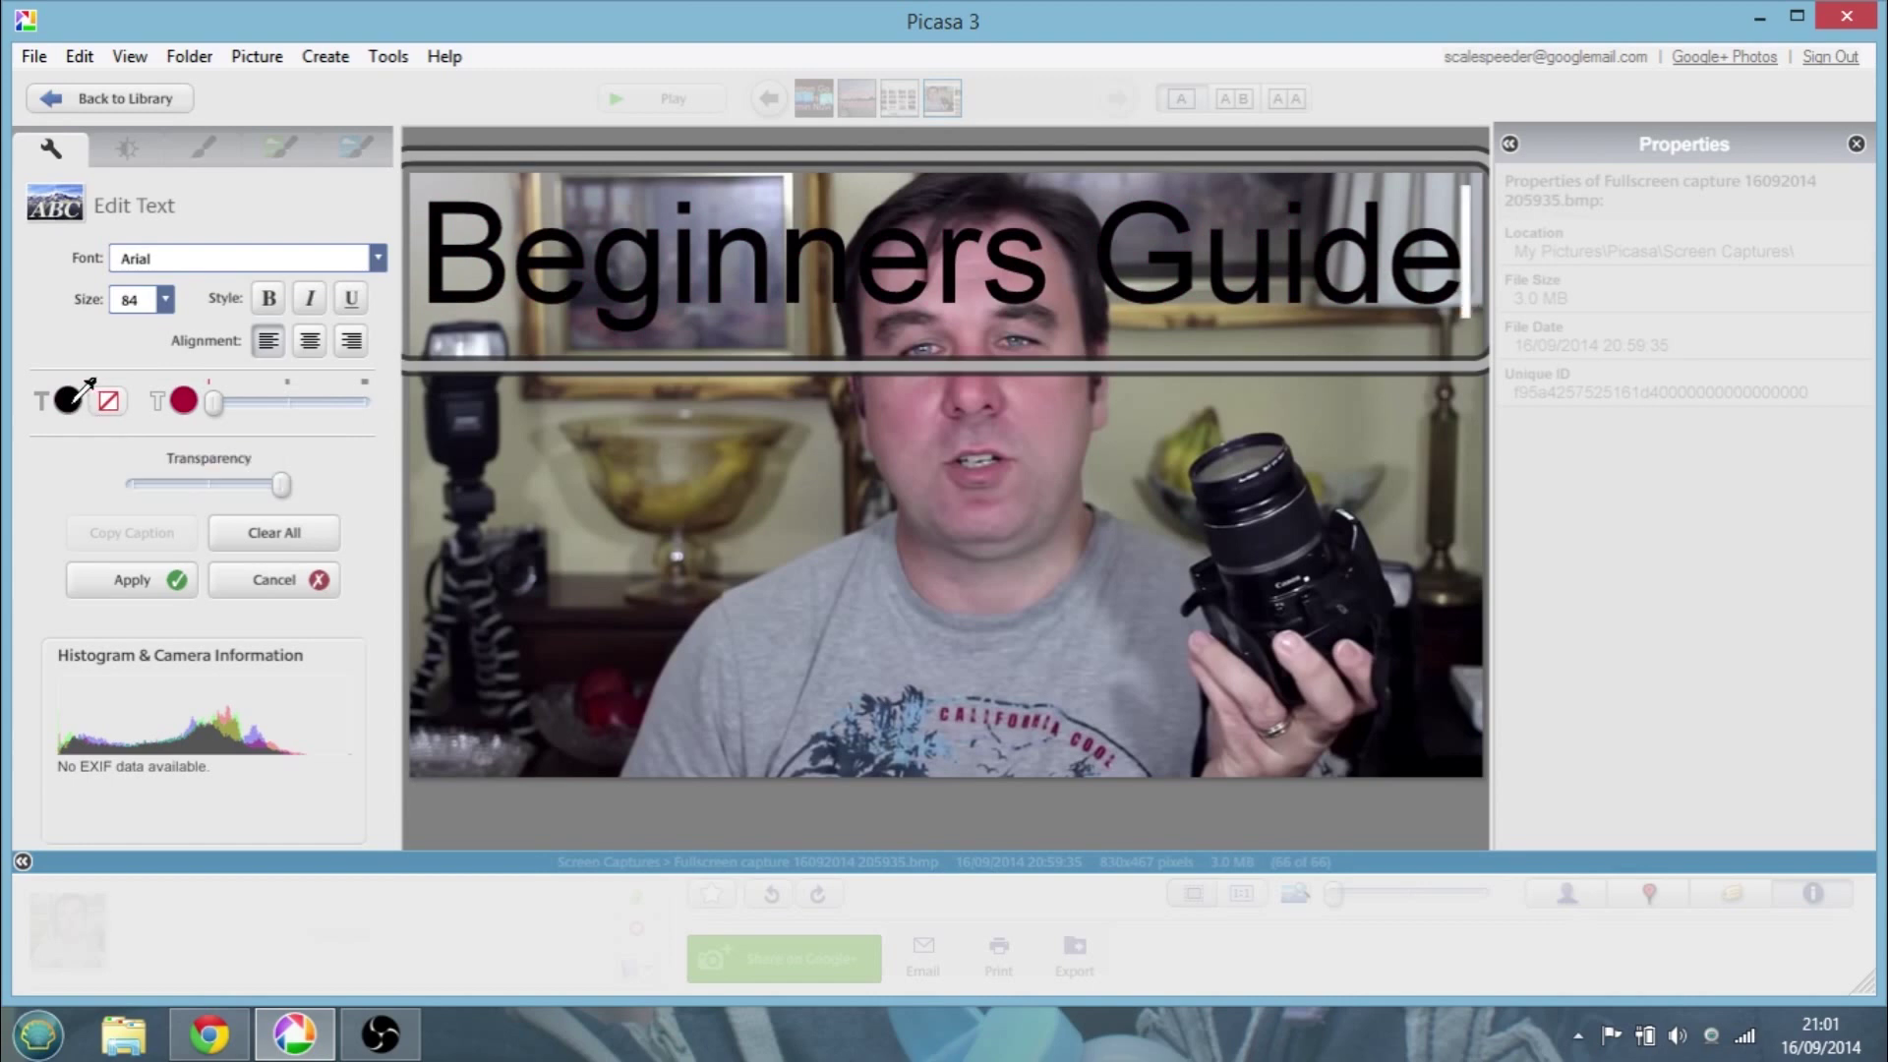
pyautogui.click(71, 398)
pyautogui.click(134, 405)
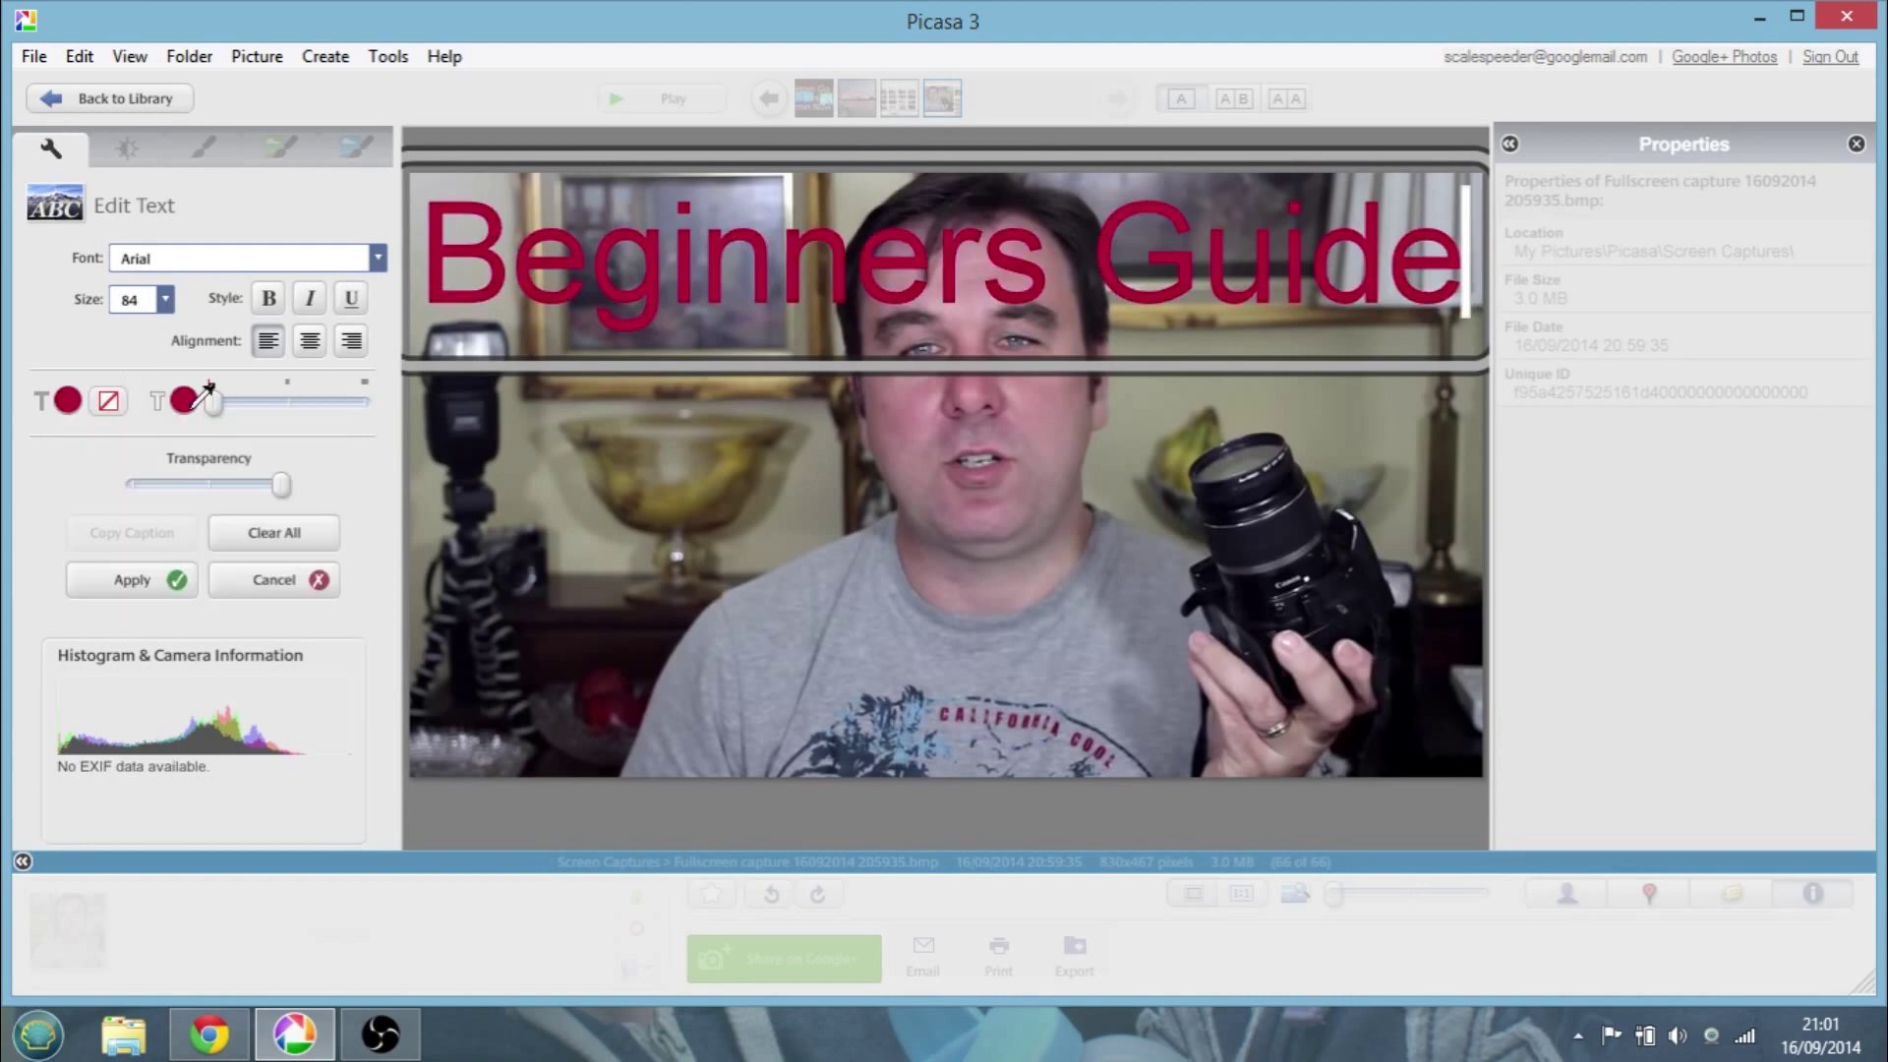
pyautogui.click(71, 400)
pyautogui.click(85, 406)
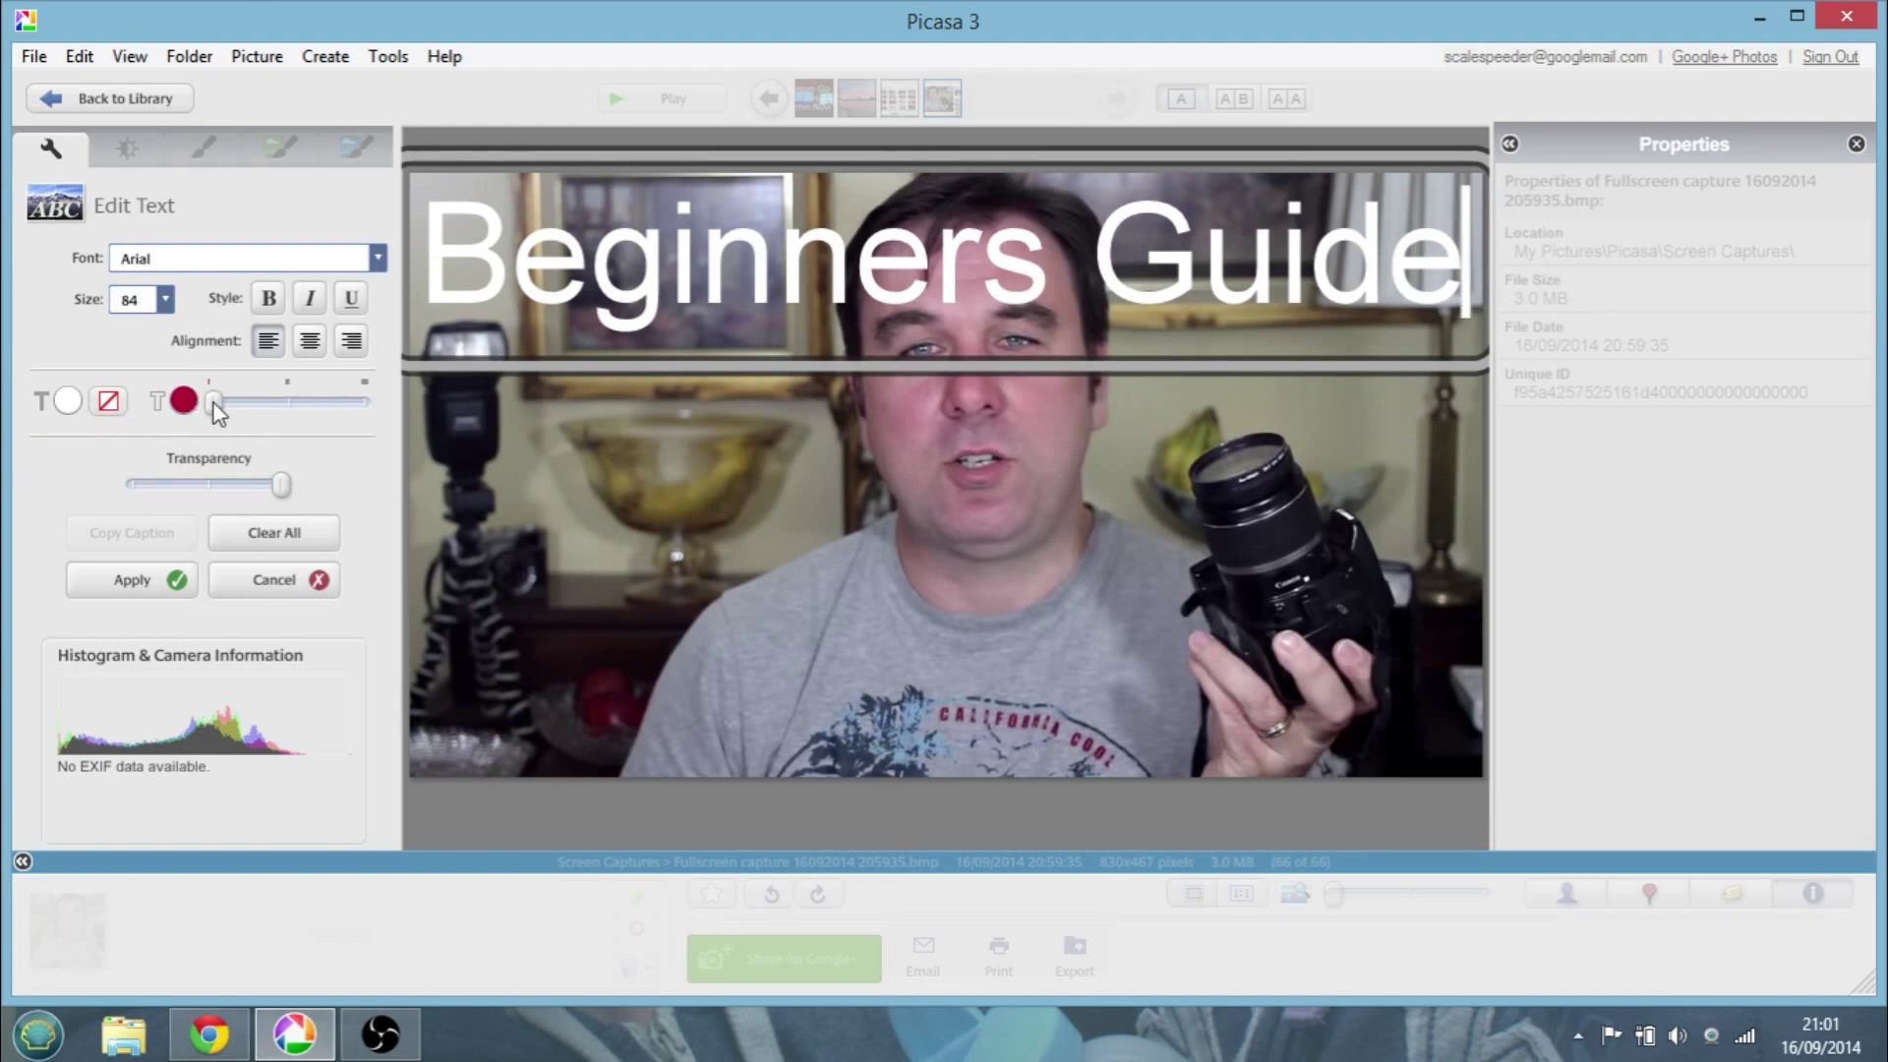
# Give the caption a thick crimson outline and nudge it slightly lower
pyautogui.moveTo(214, 403); pyautogui.dragTo(250, 403)
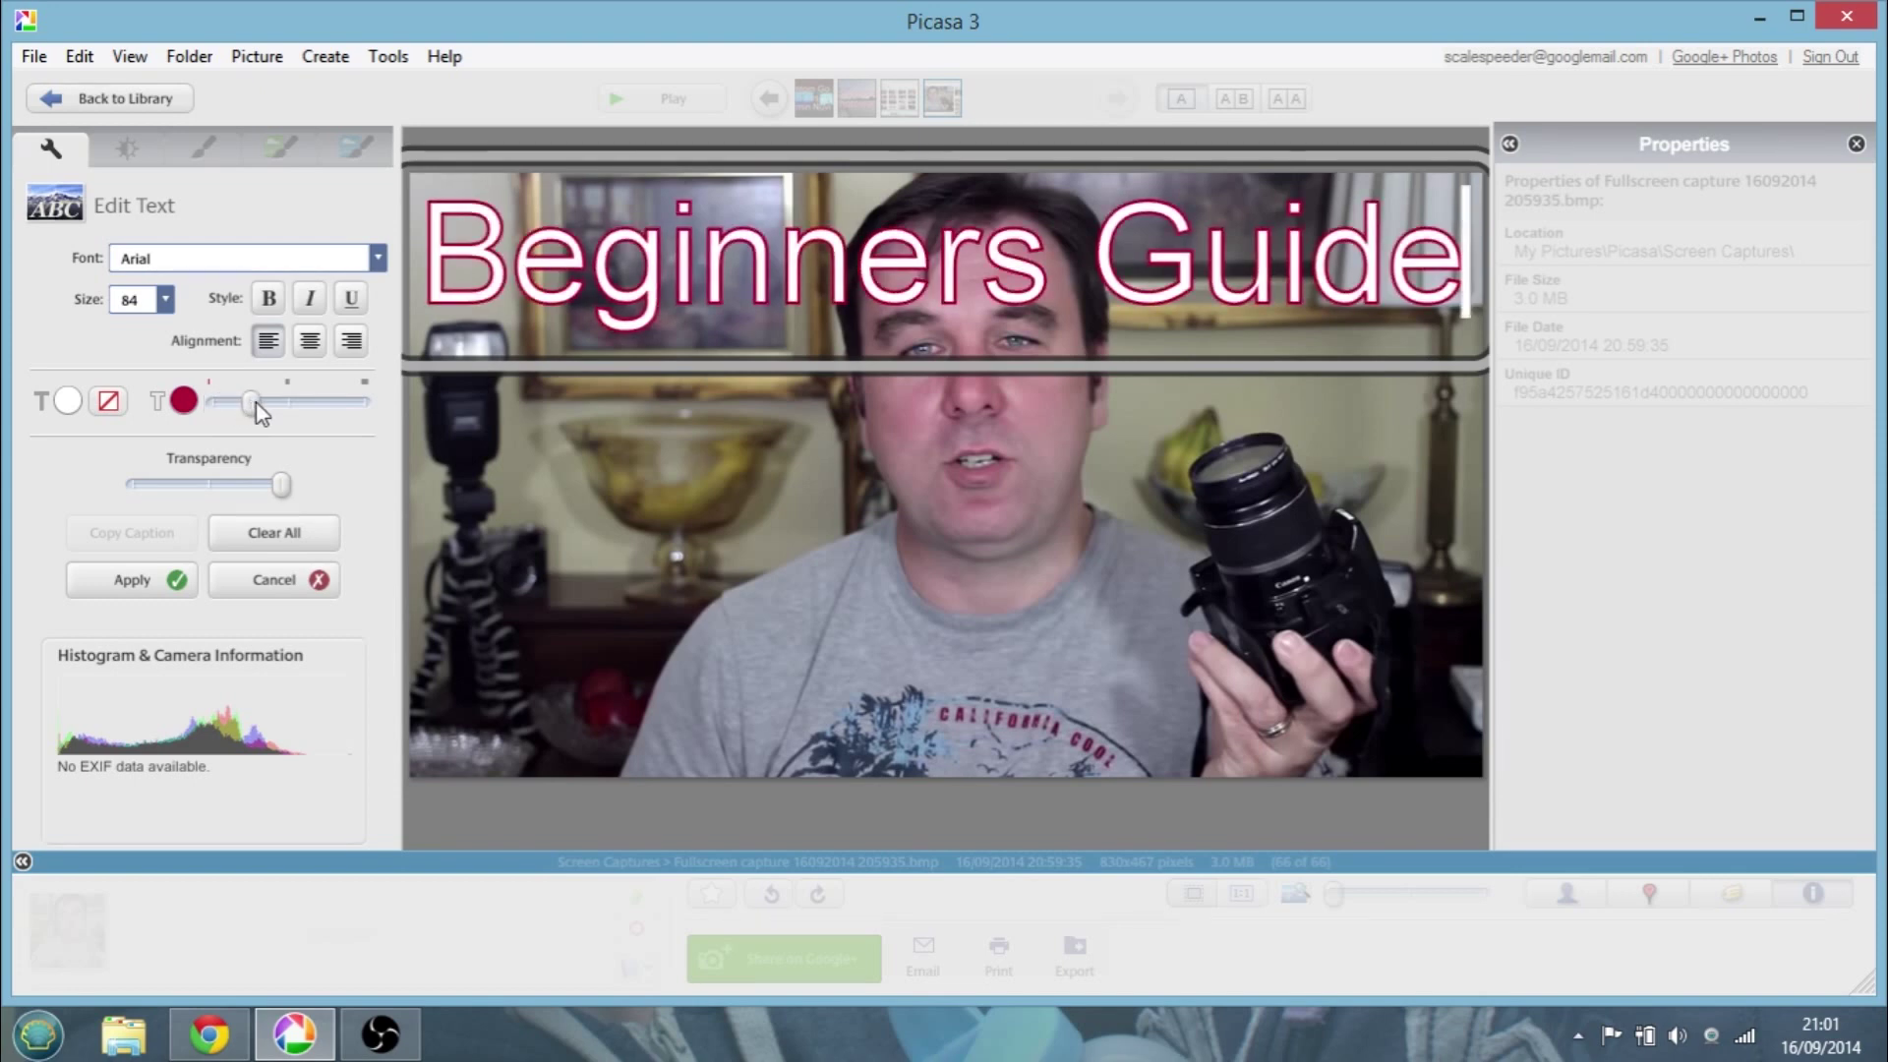
pyautogui.click(183, 400)
pyautogui.click(180, 409)
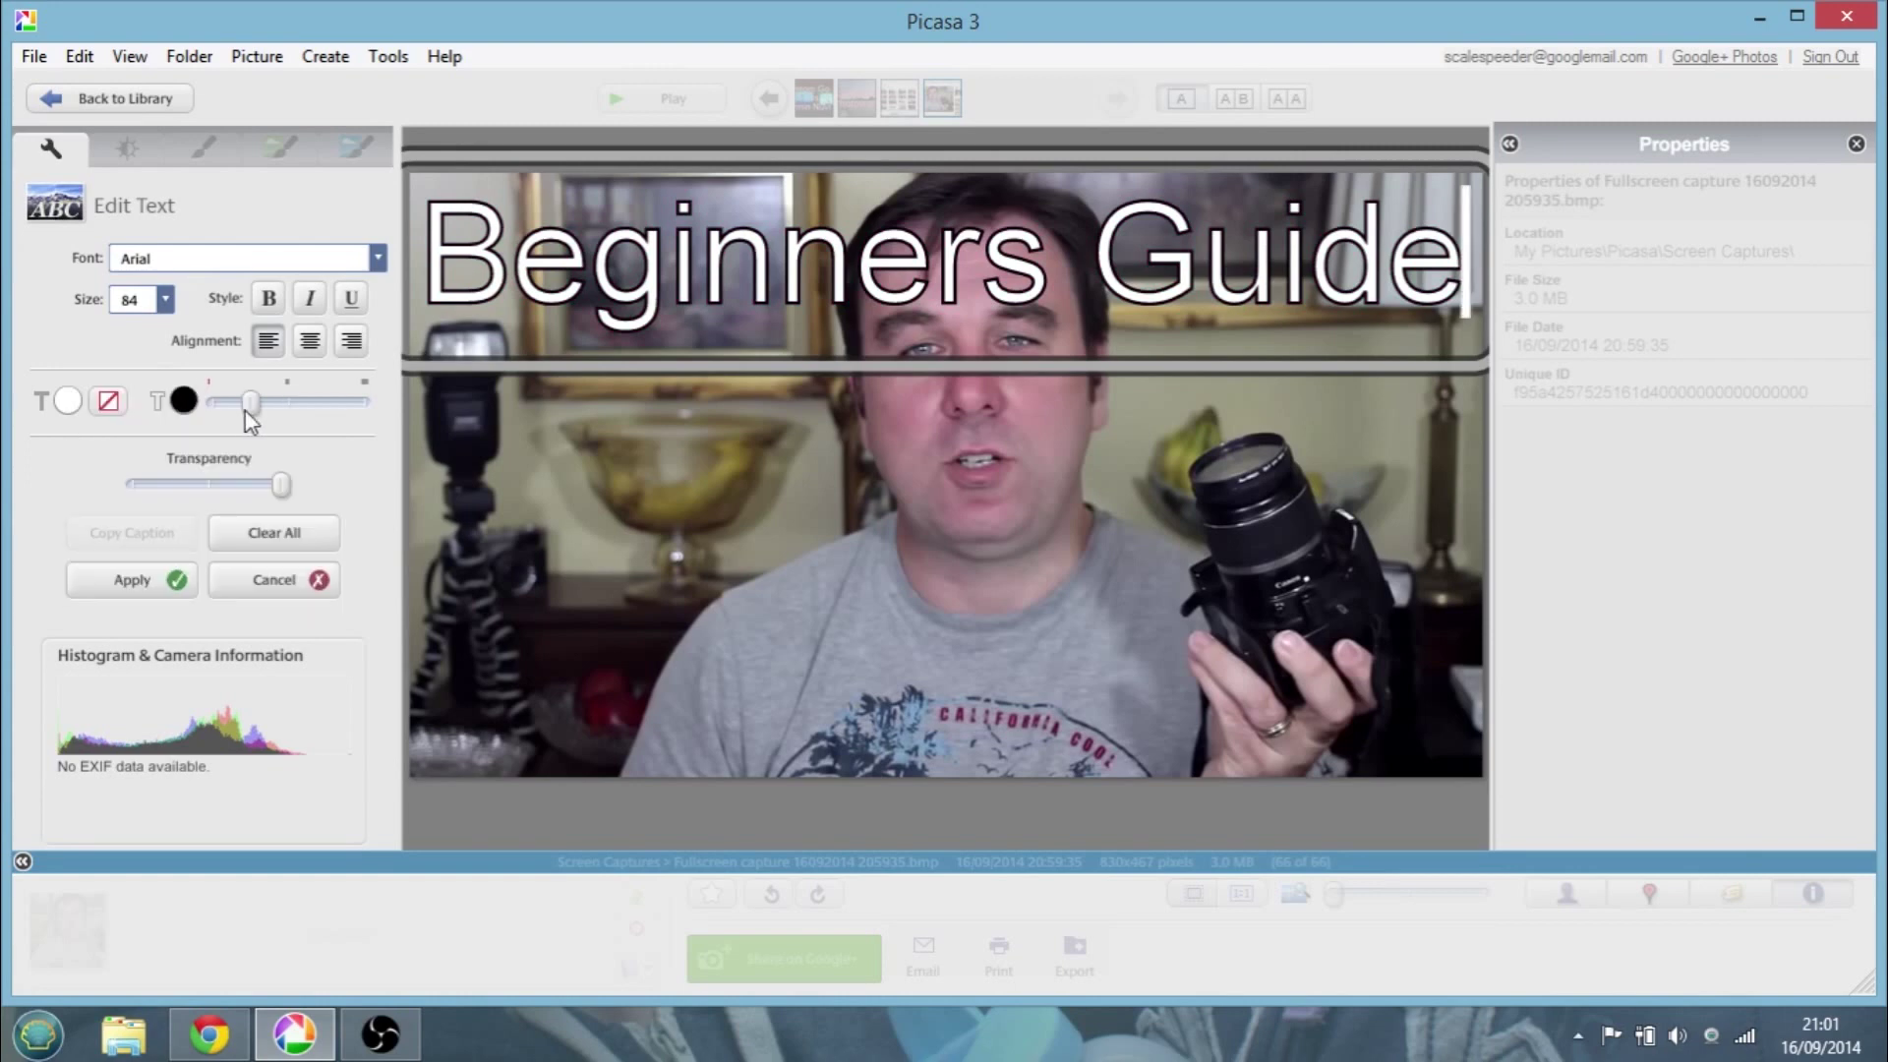
pyautogui.click(187, 397)
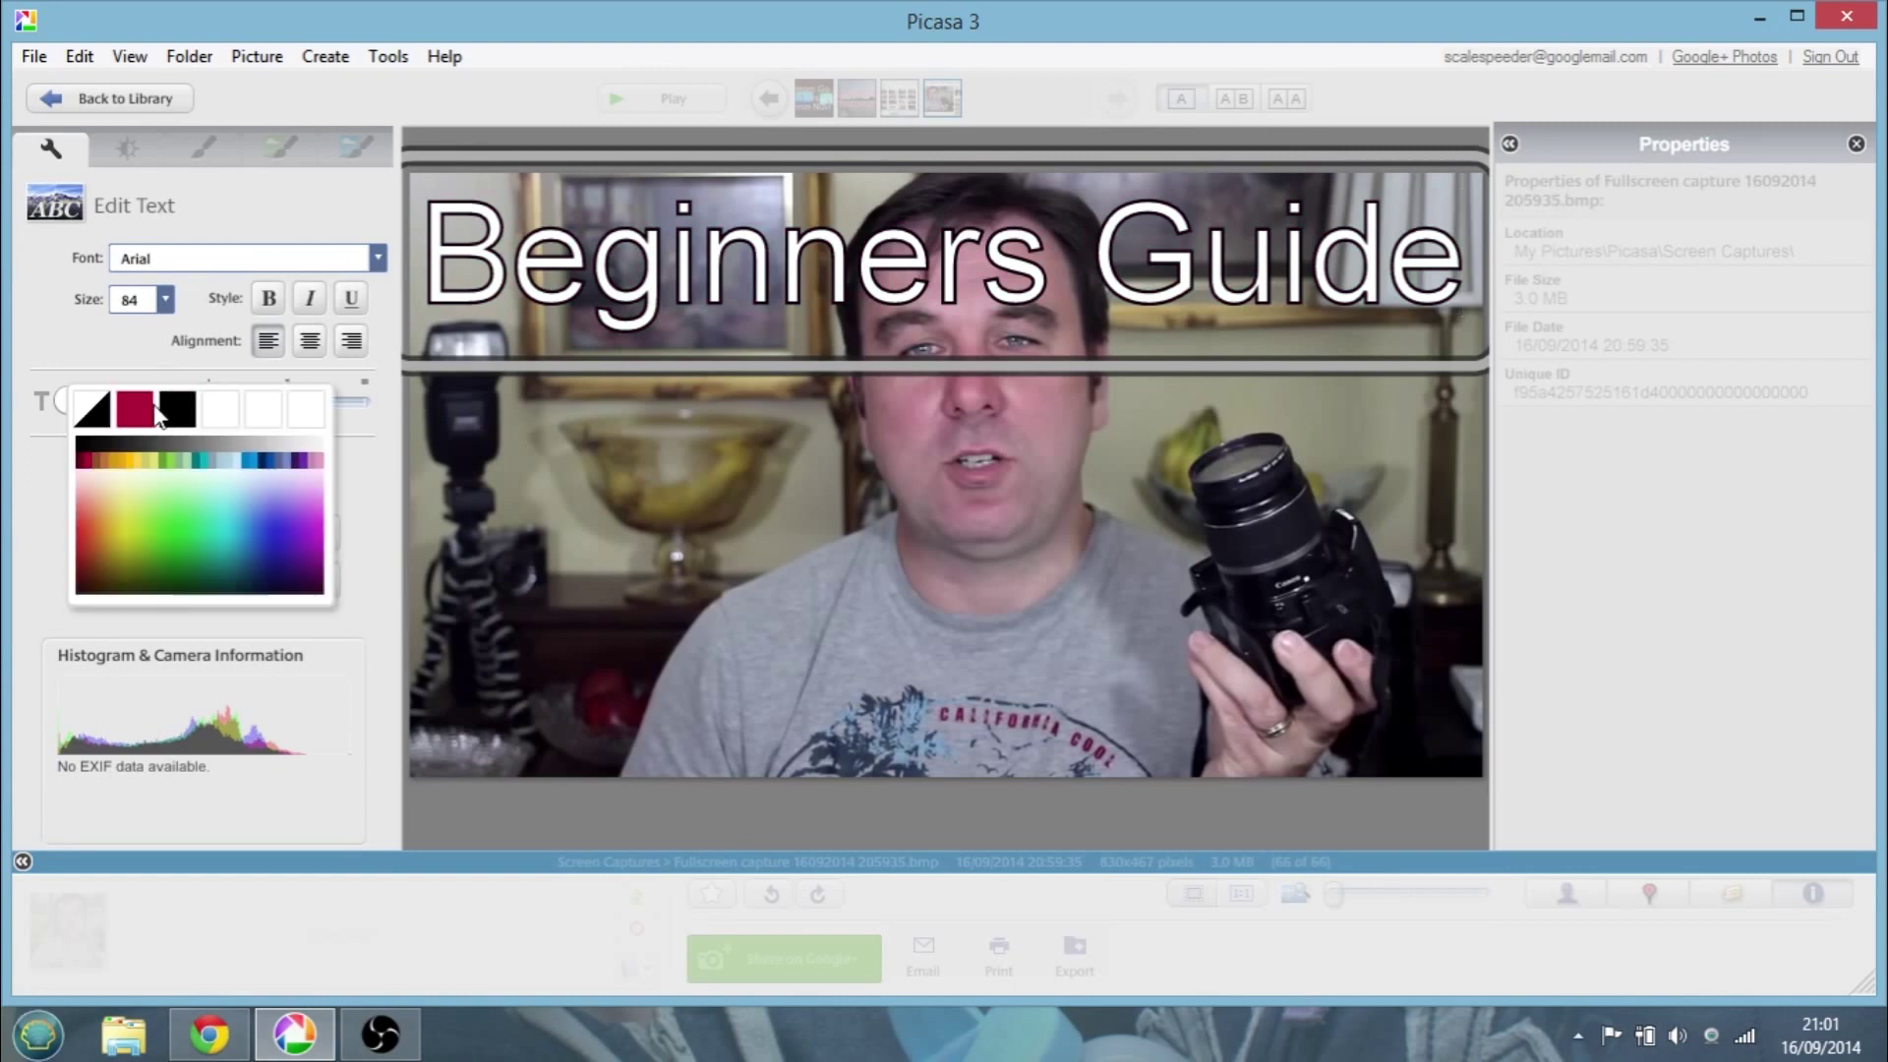
pyautogui.click(136, 409)
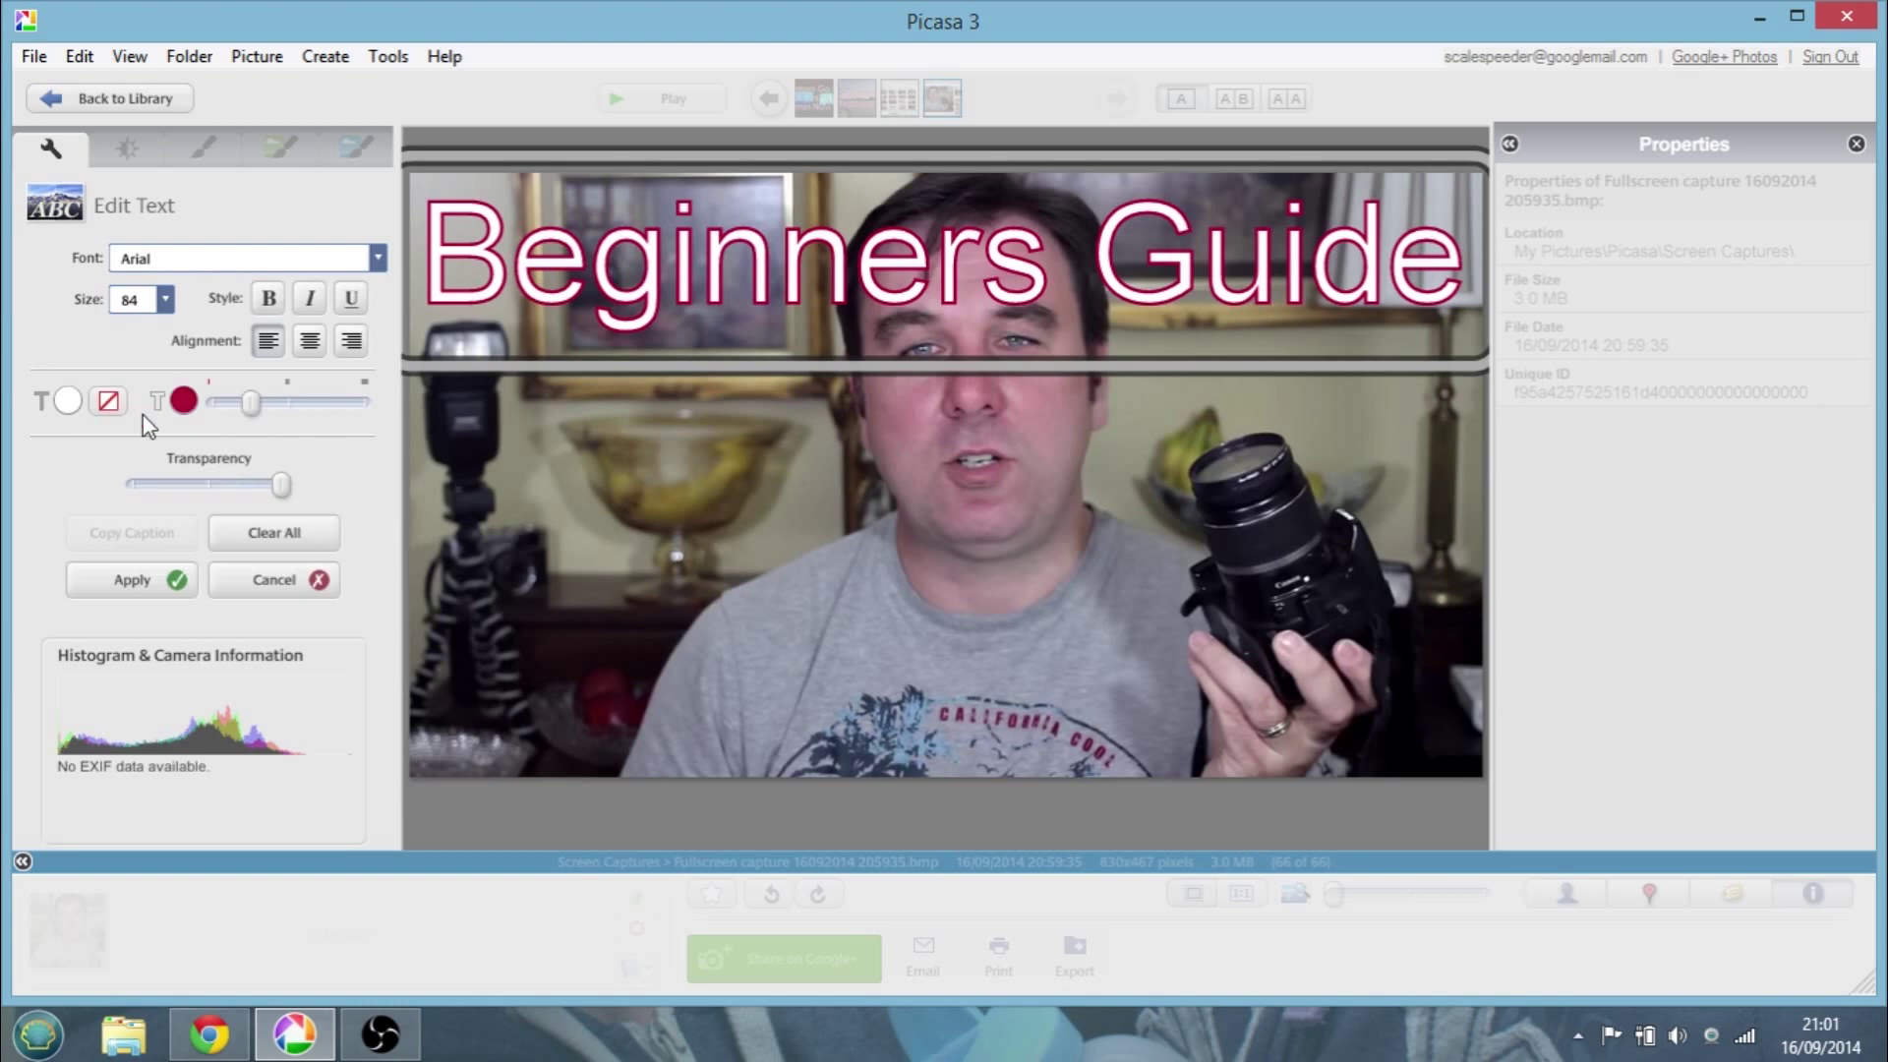
pyautogui.click(263, 404)
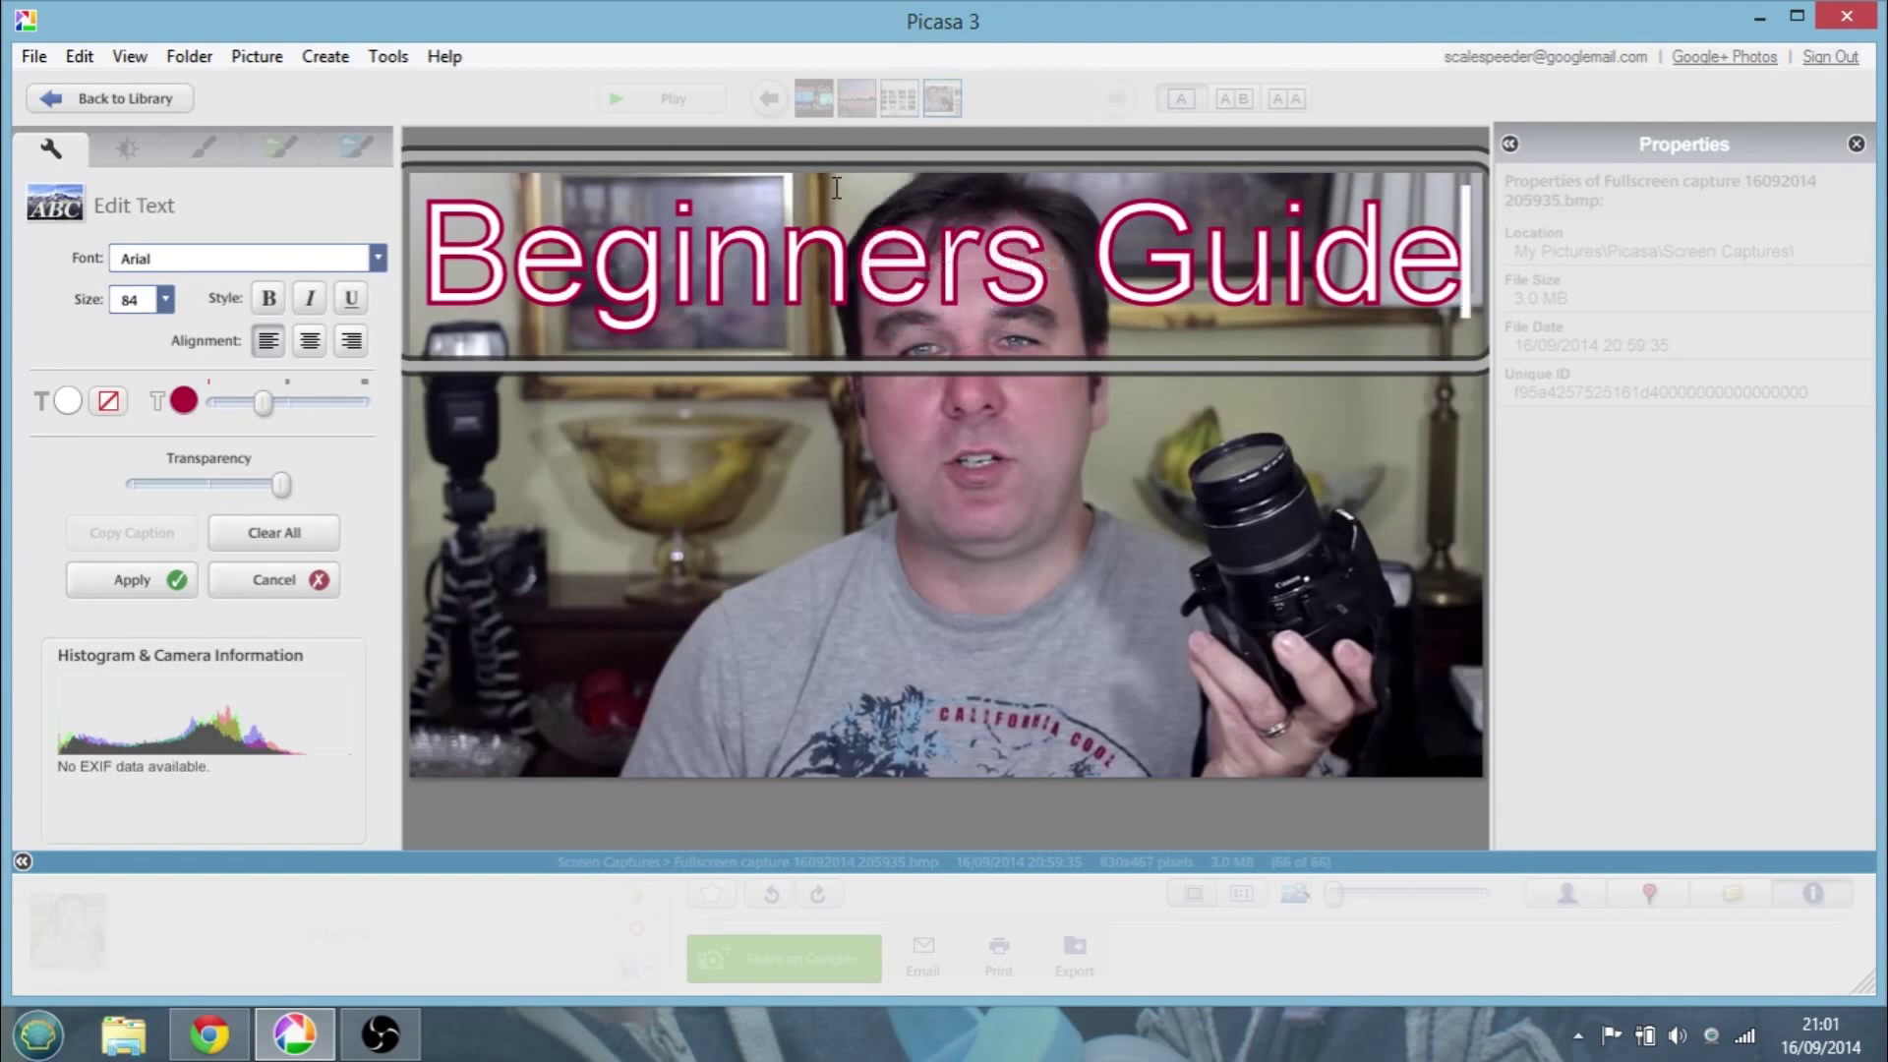
pyautogui.moveTo(820, 176); pyautogui.dragTo(817, 183)
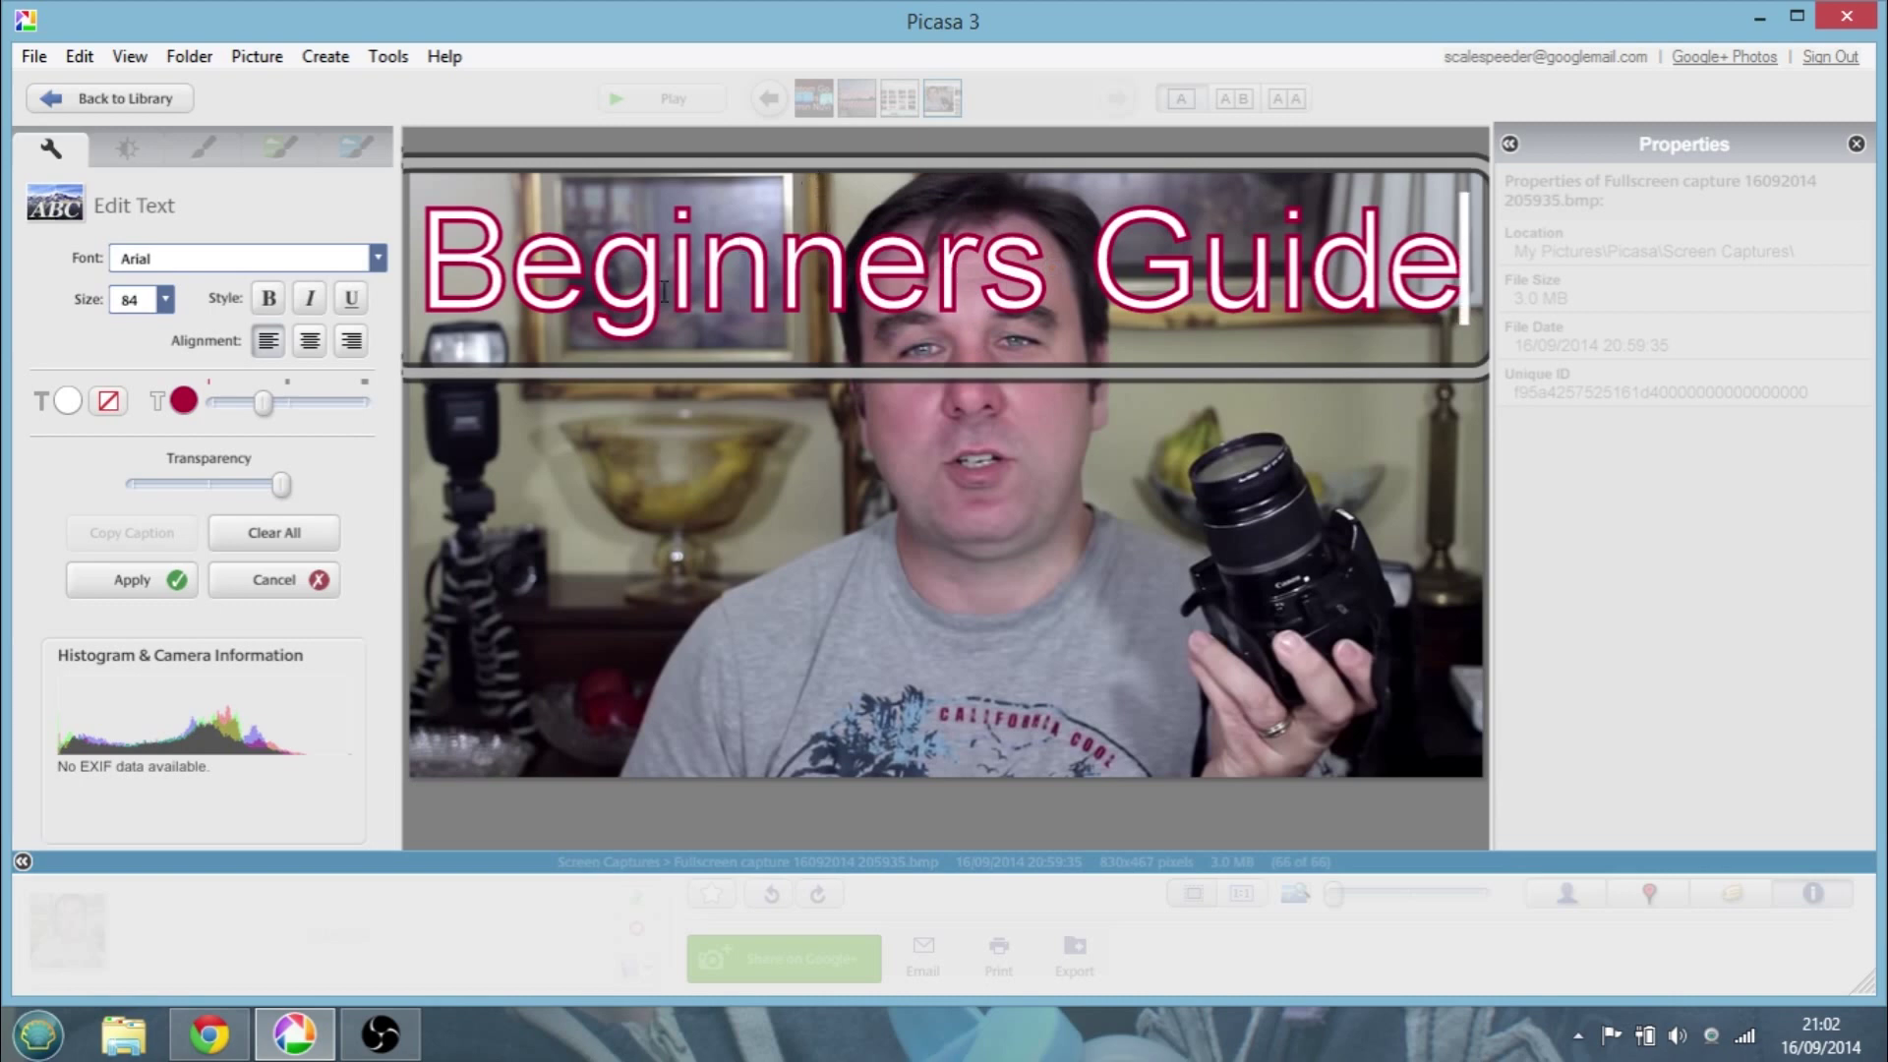
pyautogui.click(68, 403)
pyautogui.click(178, 409)
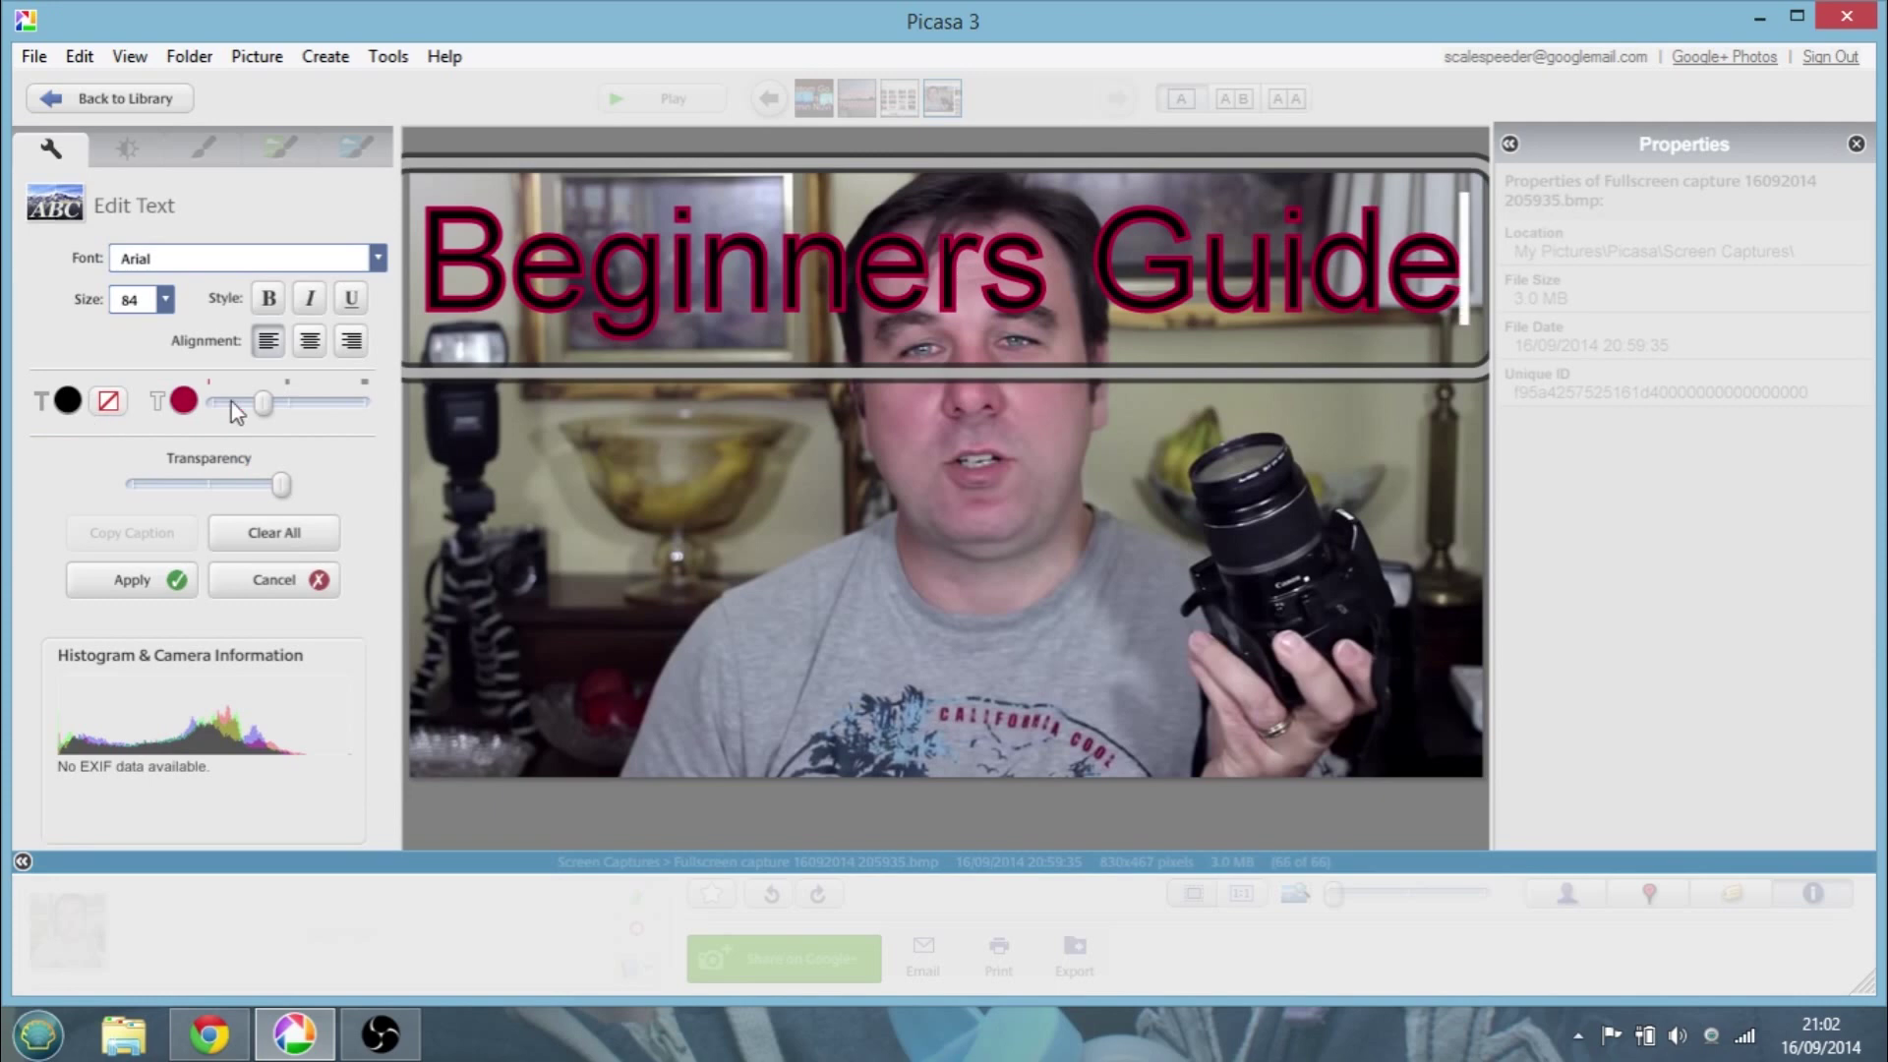
pyautogui.click(184, 400)
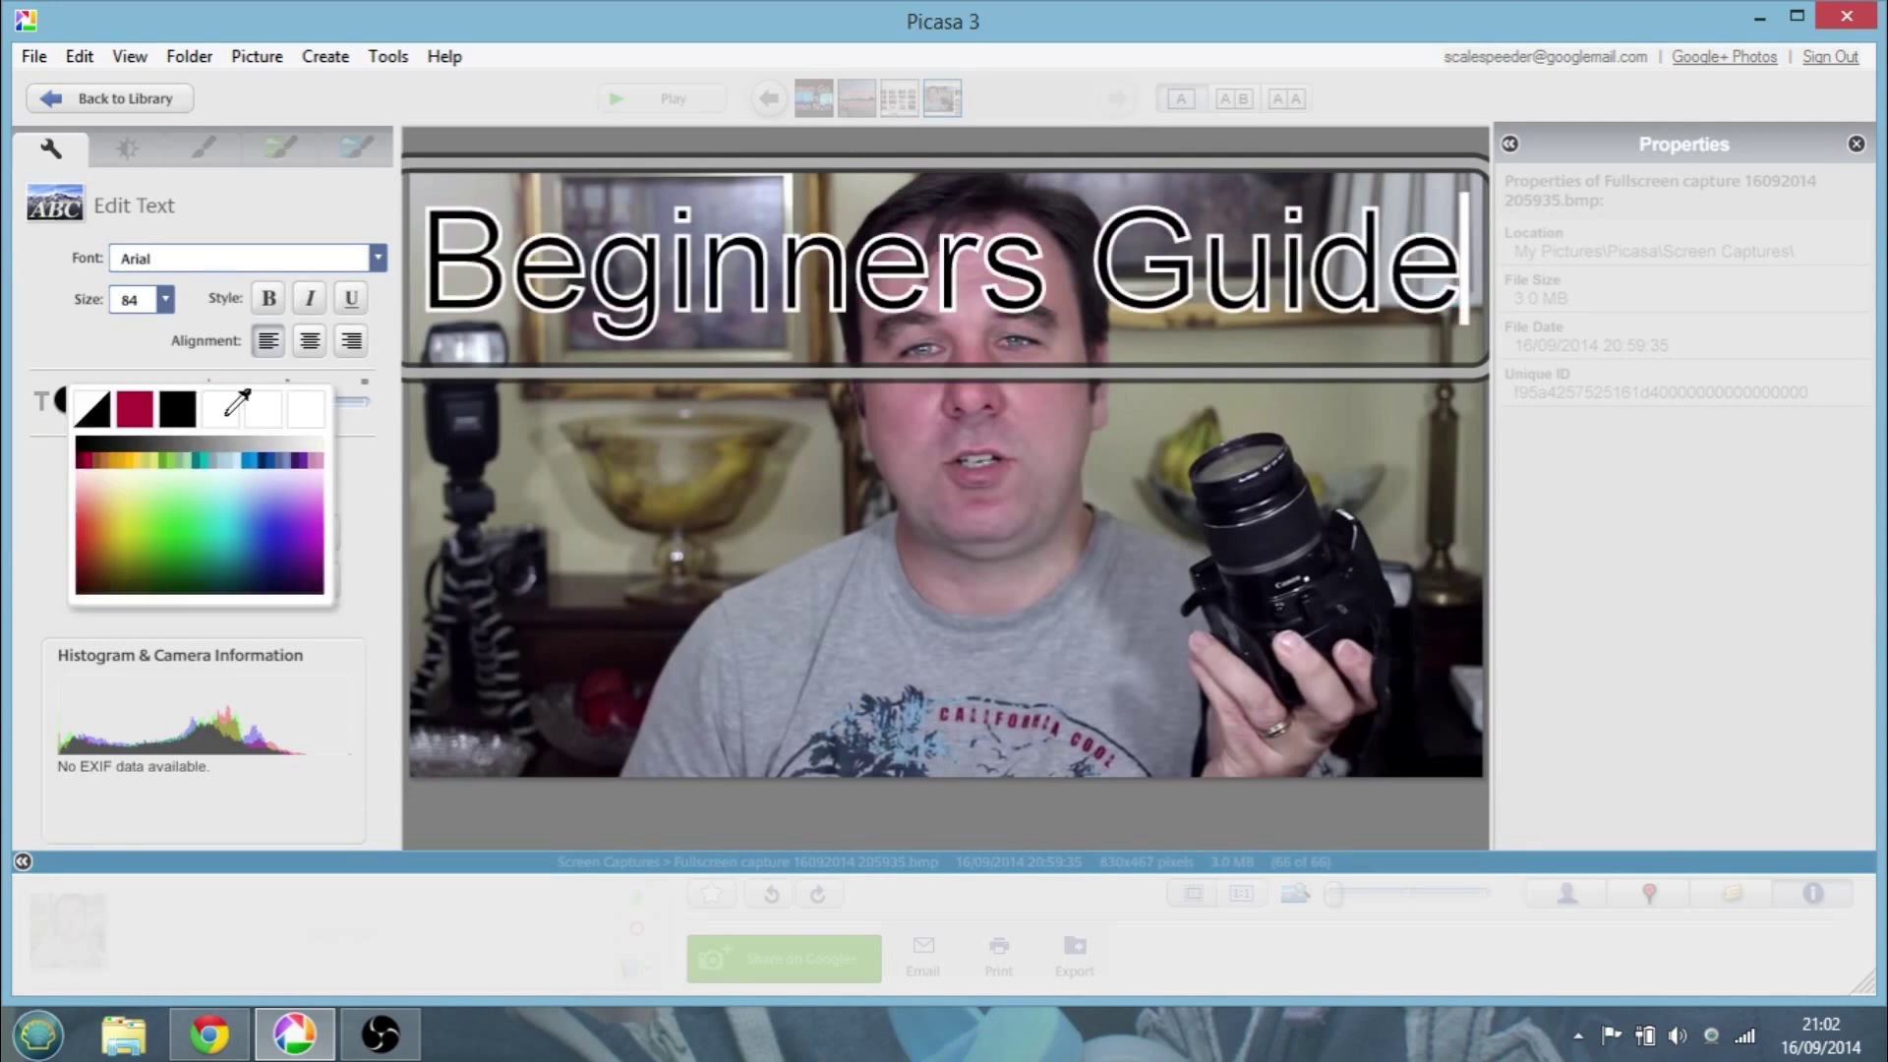
pyautogui.click(227, 410)
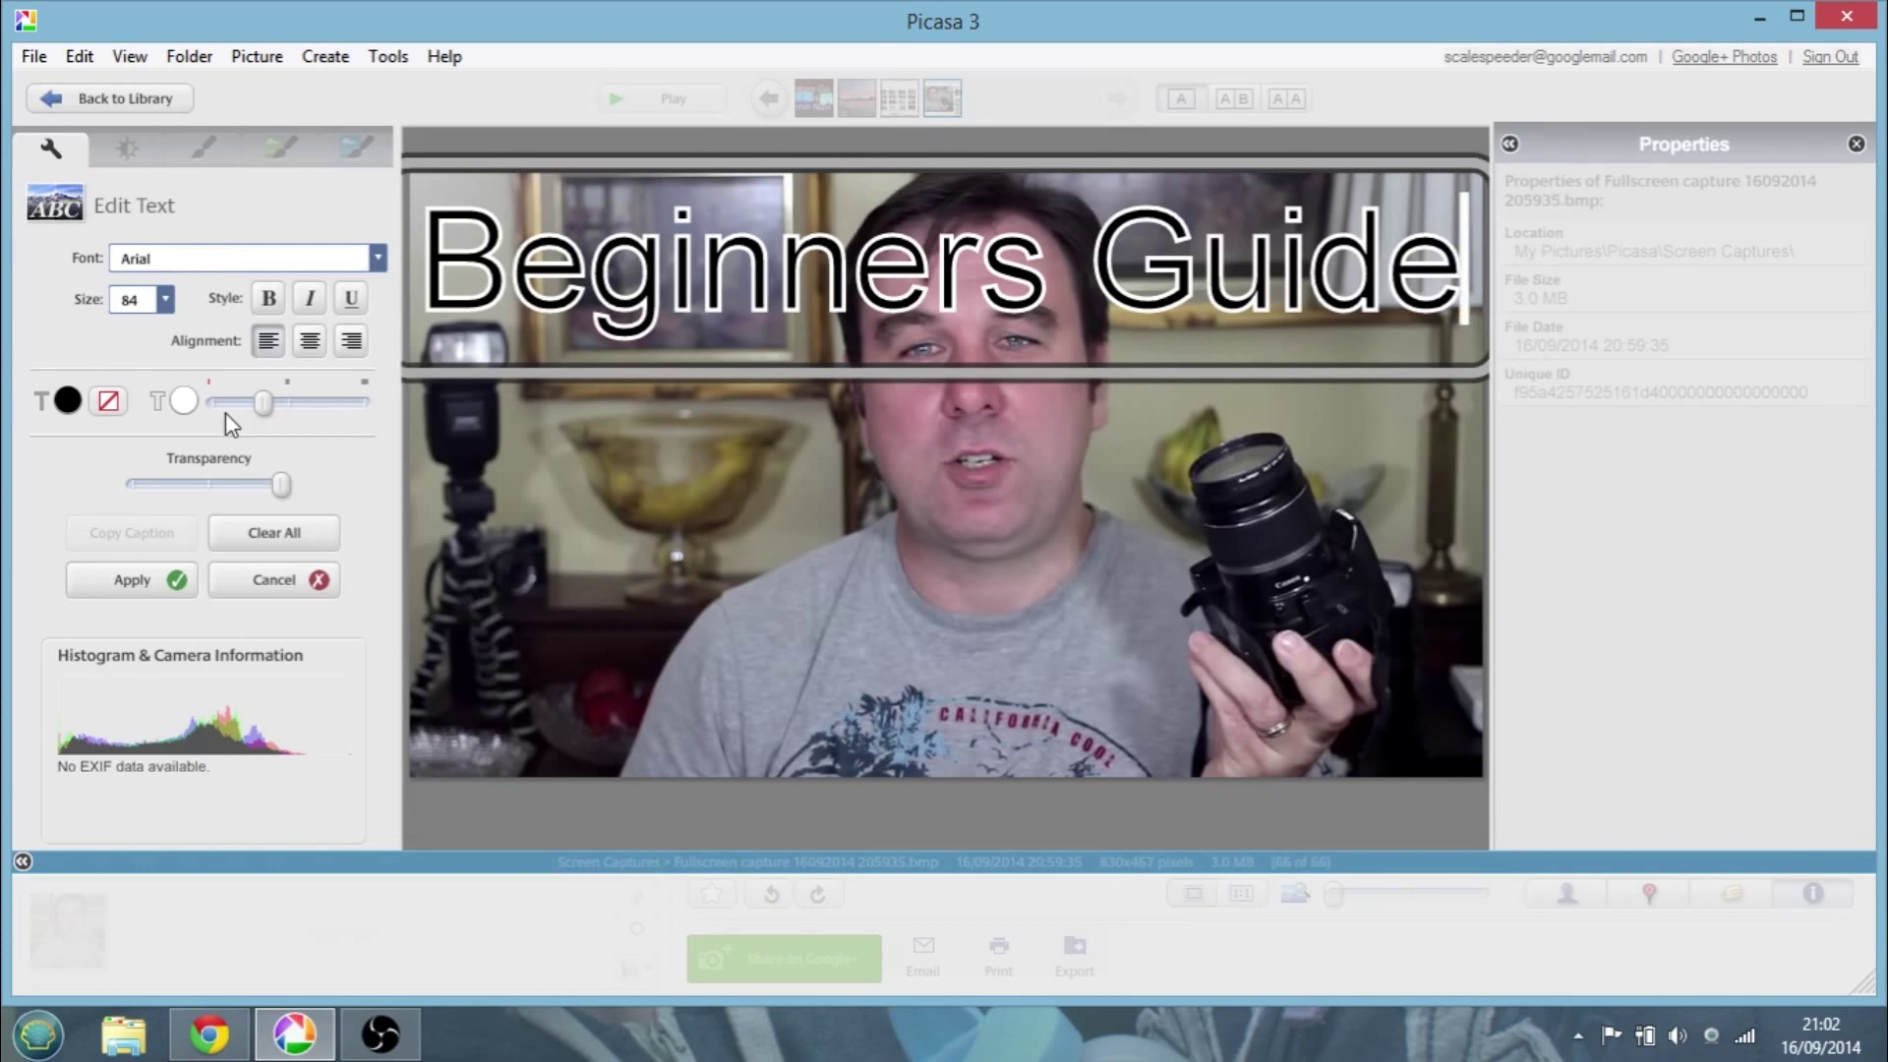
pyautogui.click(67, 400)
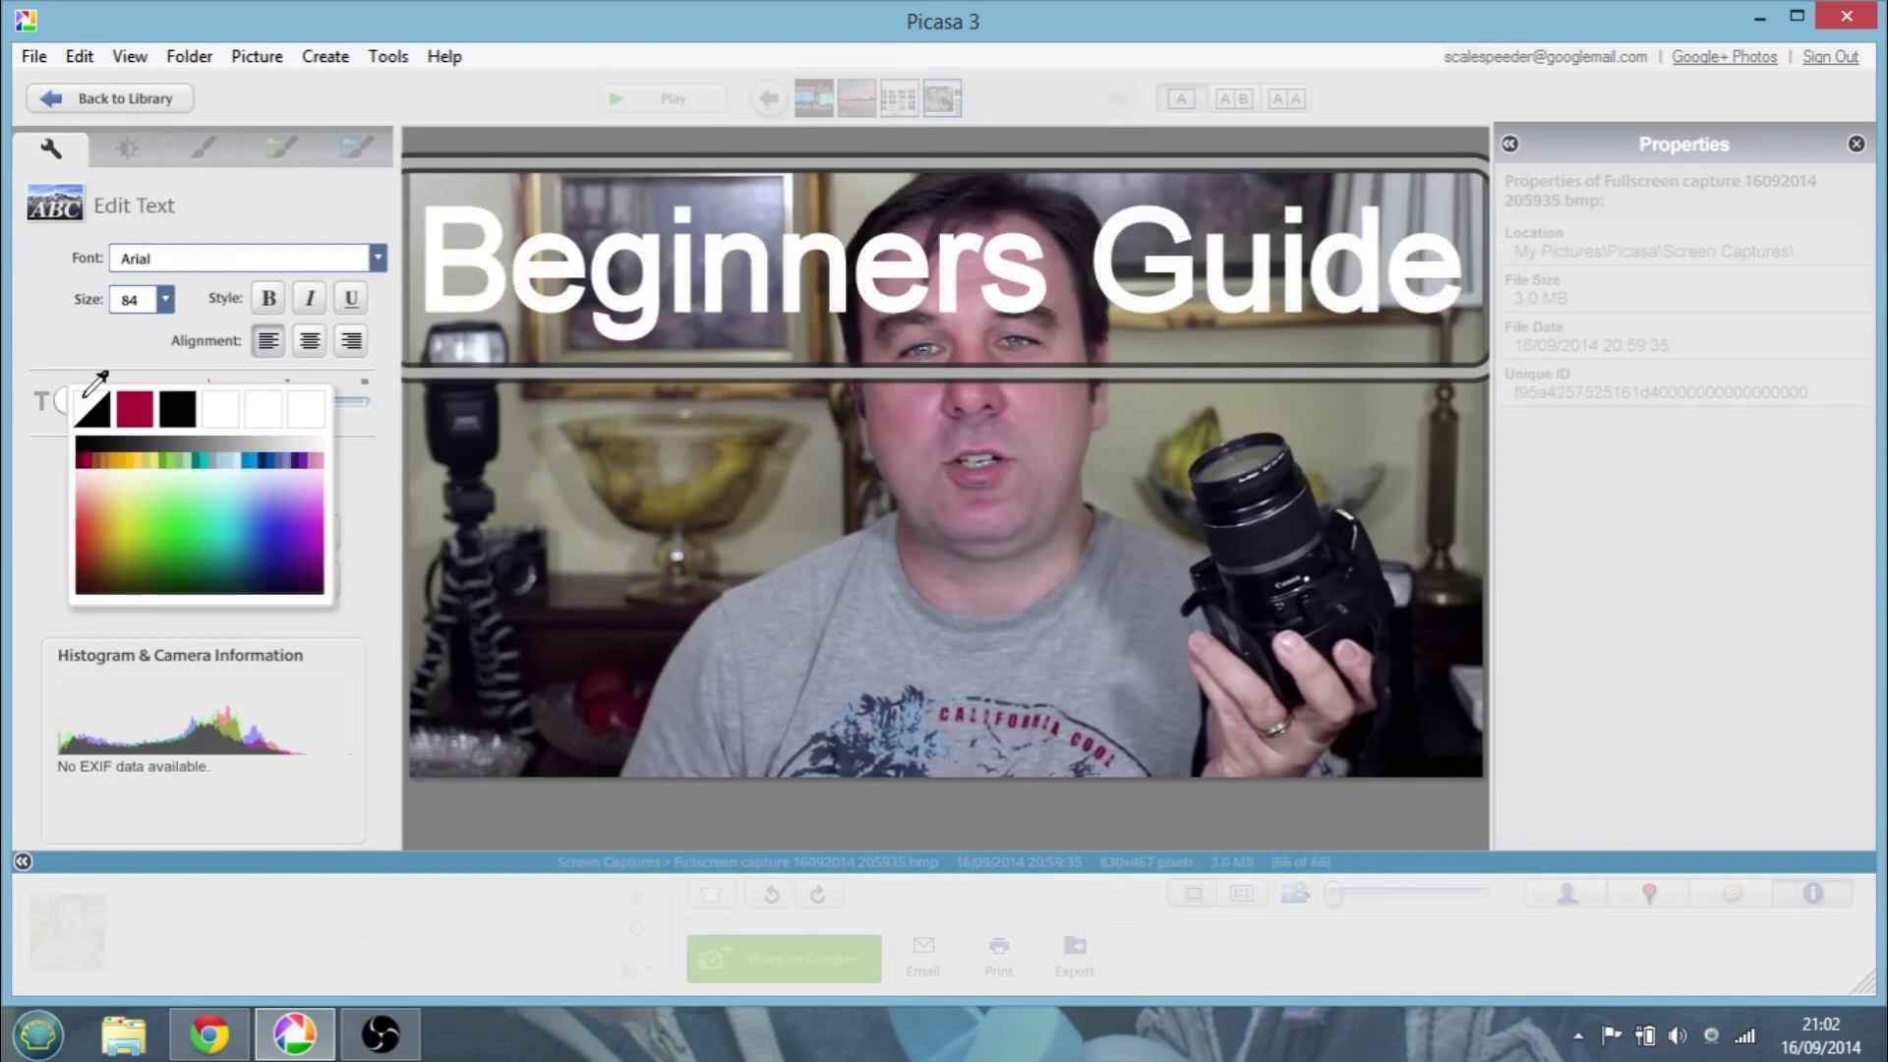
pyautogui.click(93, 397)
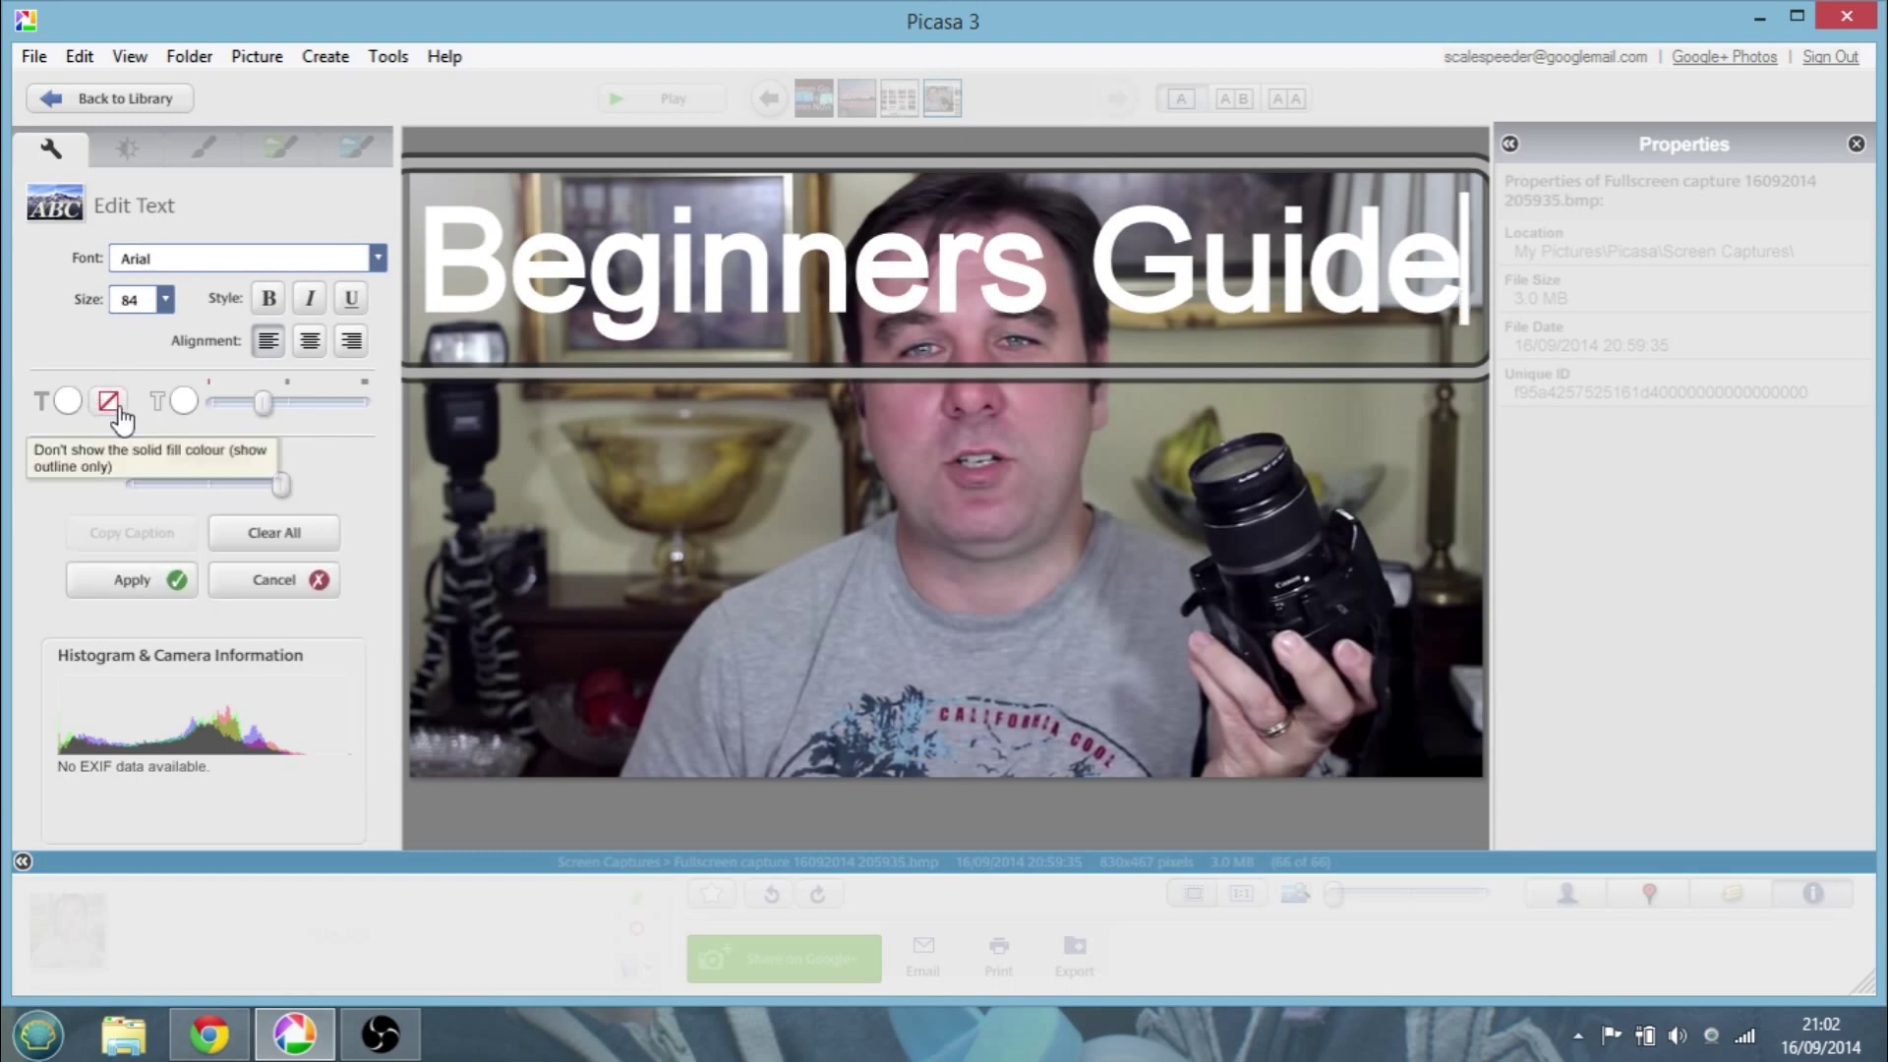
pyautogui.click(111, 406)
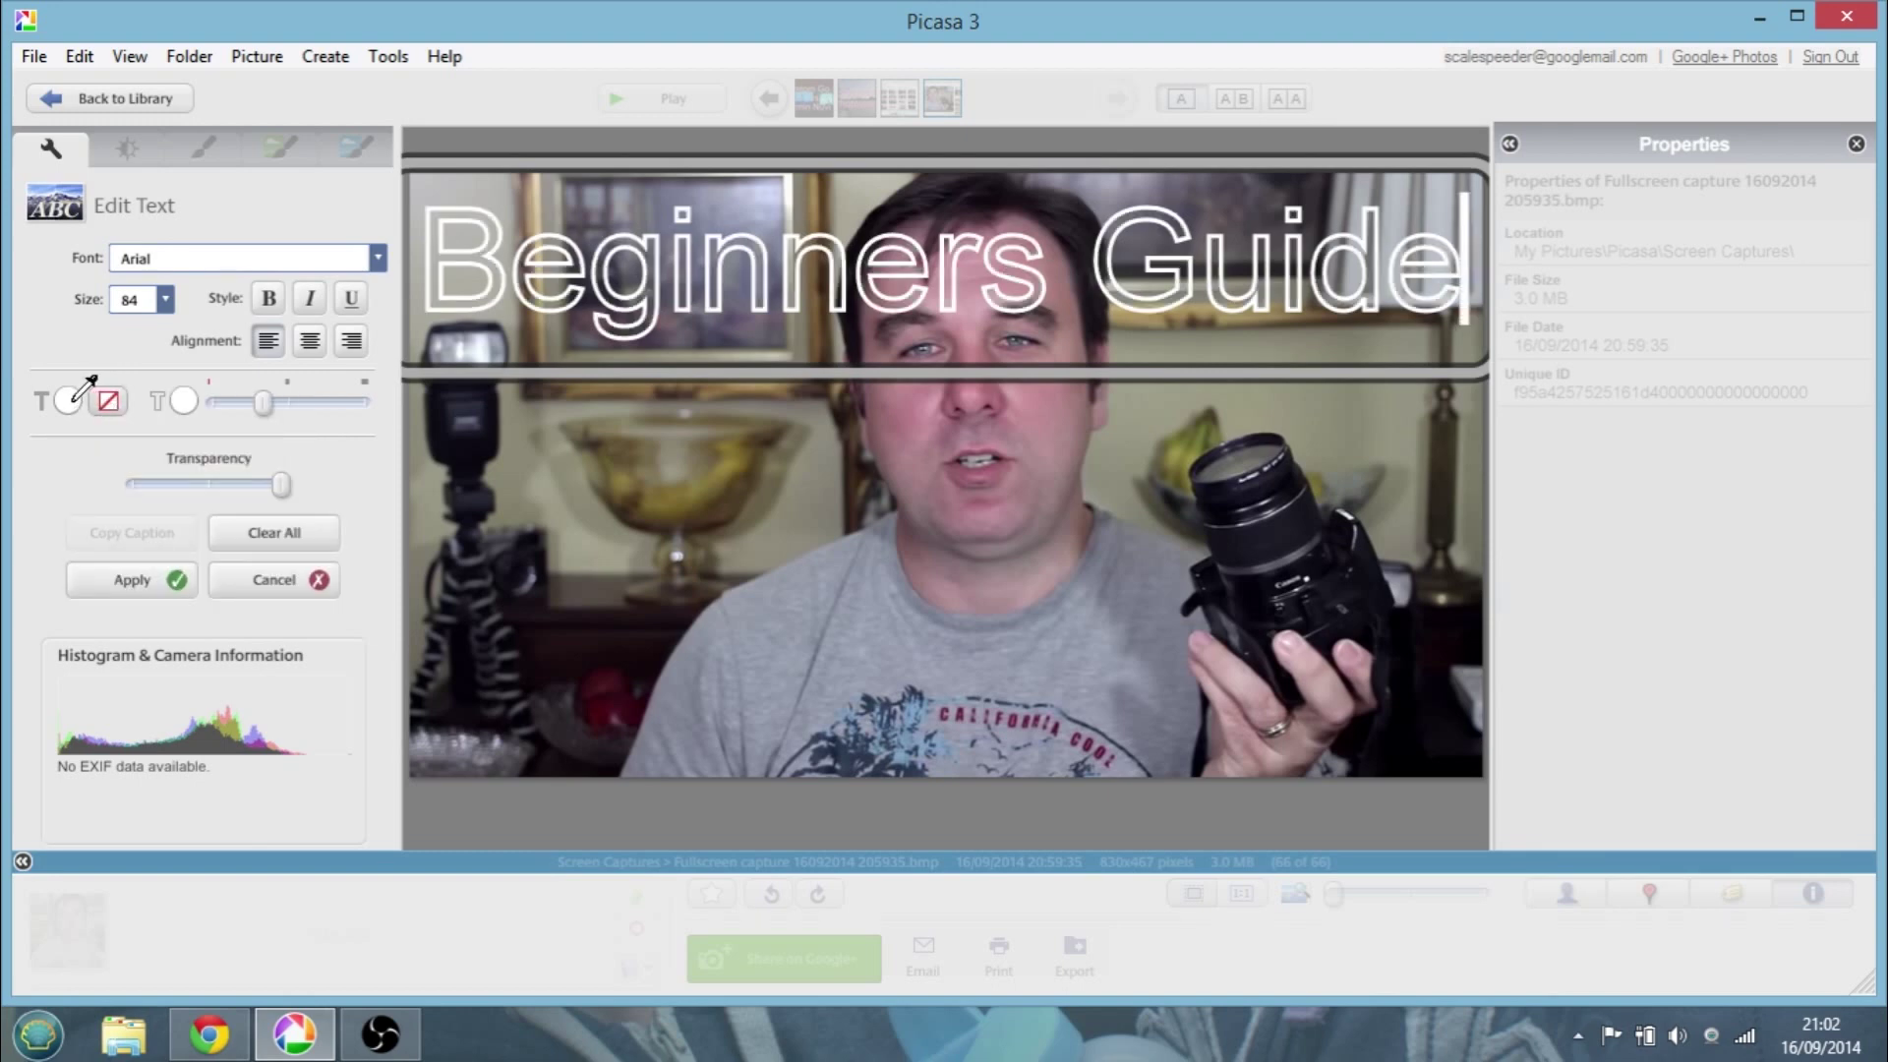
pyautogui.click(76, 393)
pyautogui.click(88, 398)
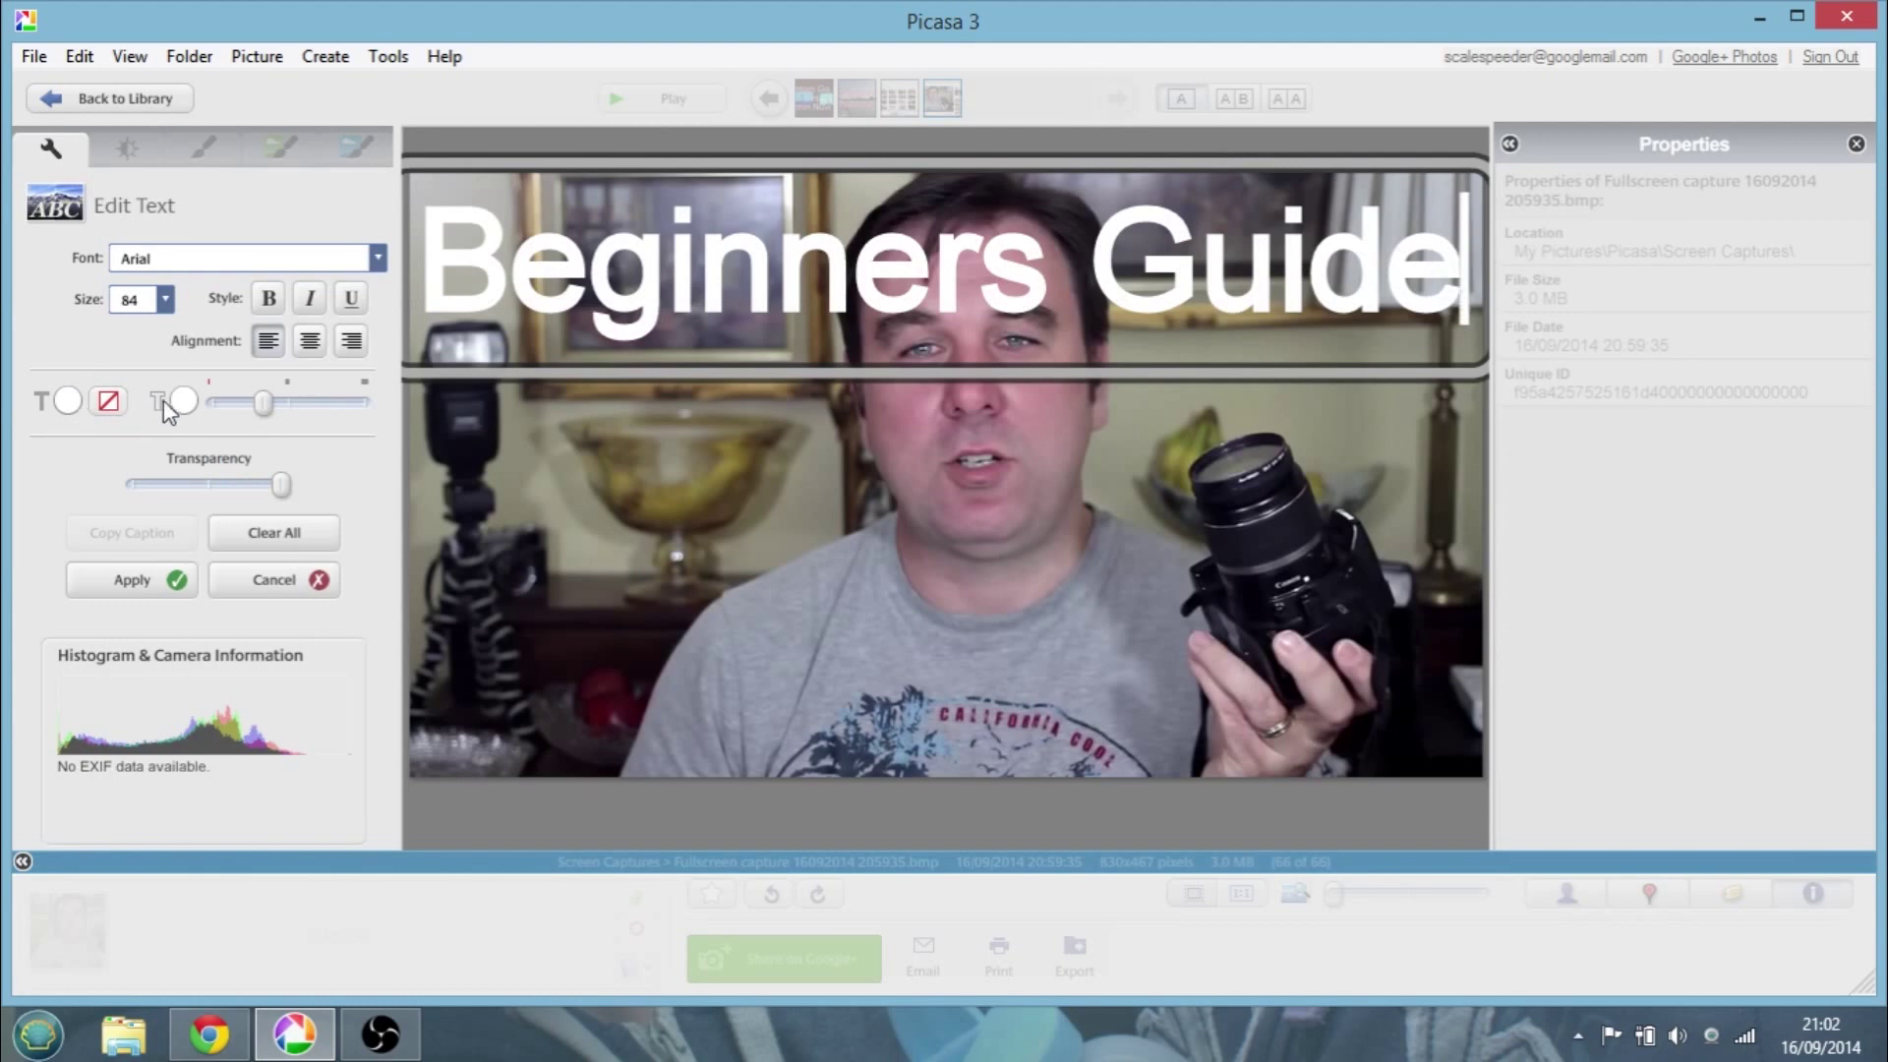
pyautogui.click(187, 397)
pyautogui.click(133, 404)
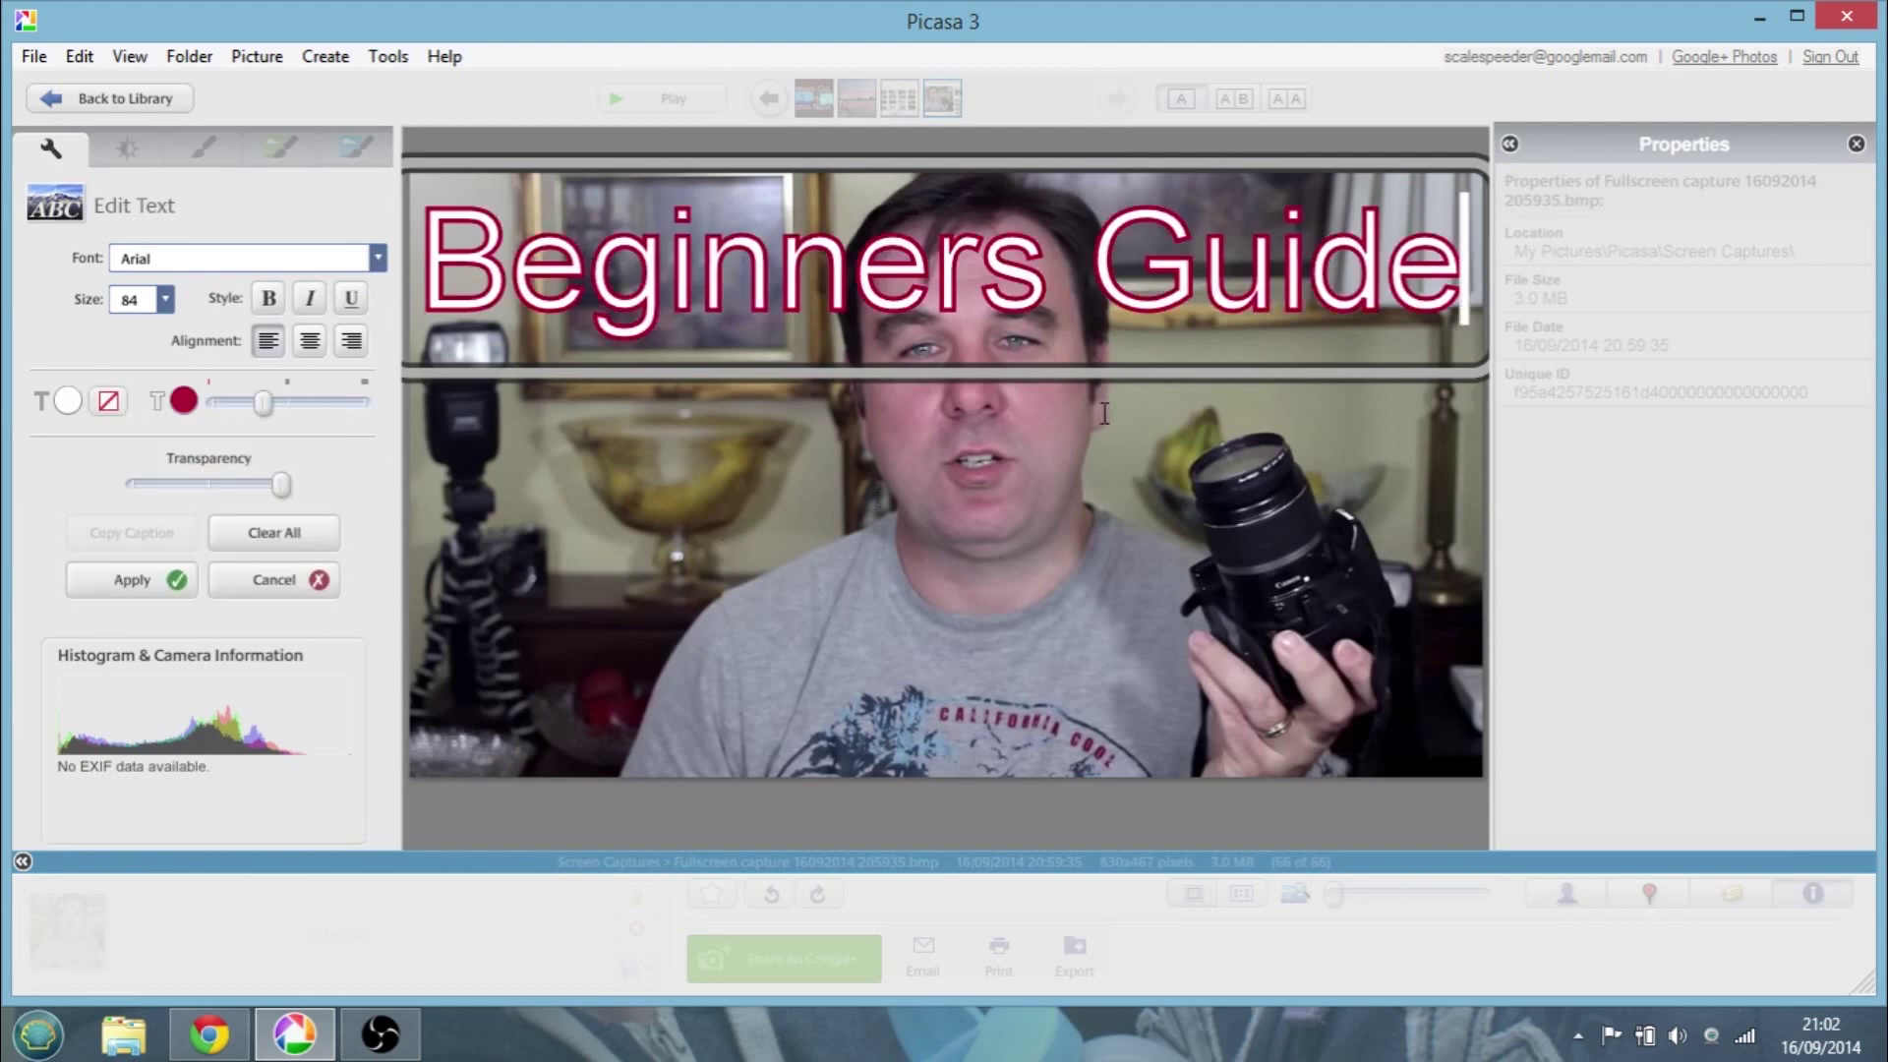
# Add a temporary second caption line, try left and right alignment, then centre-align the caption
pyautogui.press('Return')
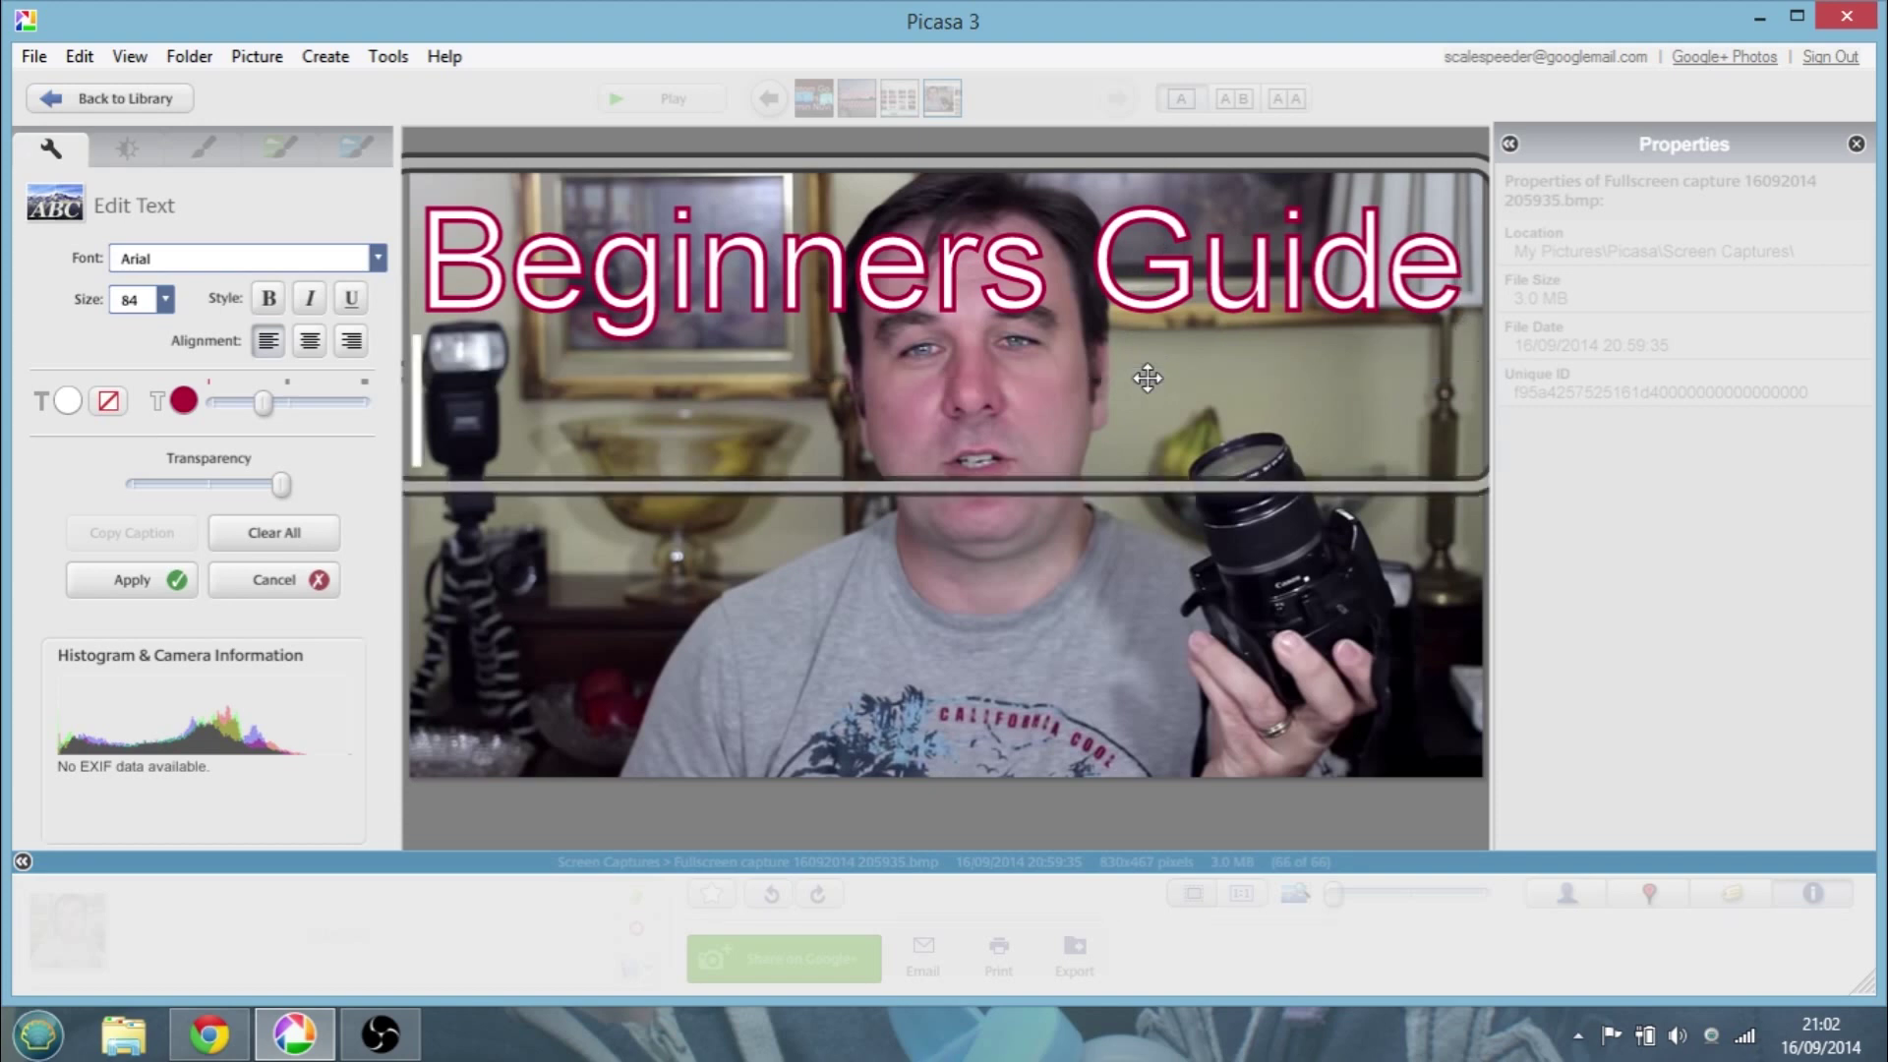
pyautogui.write('iksjdhfkjsdhf')
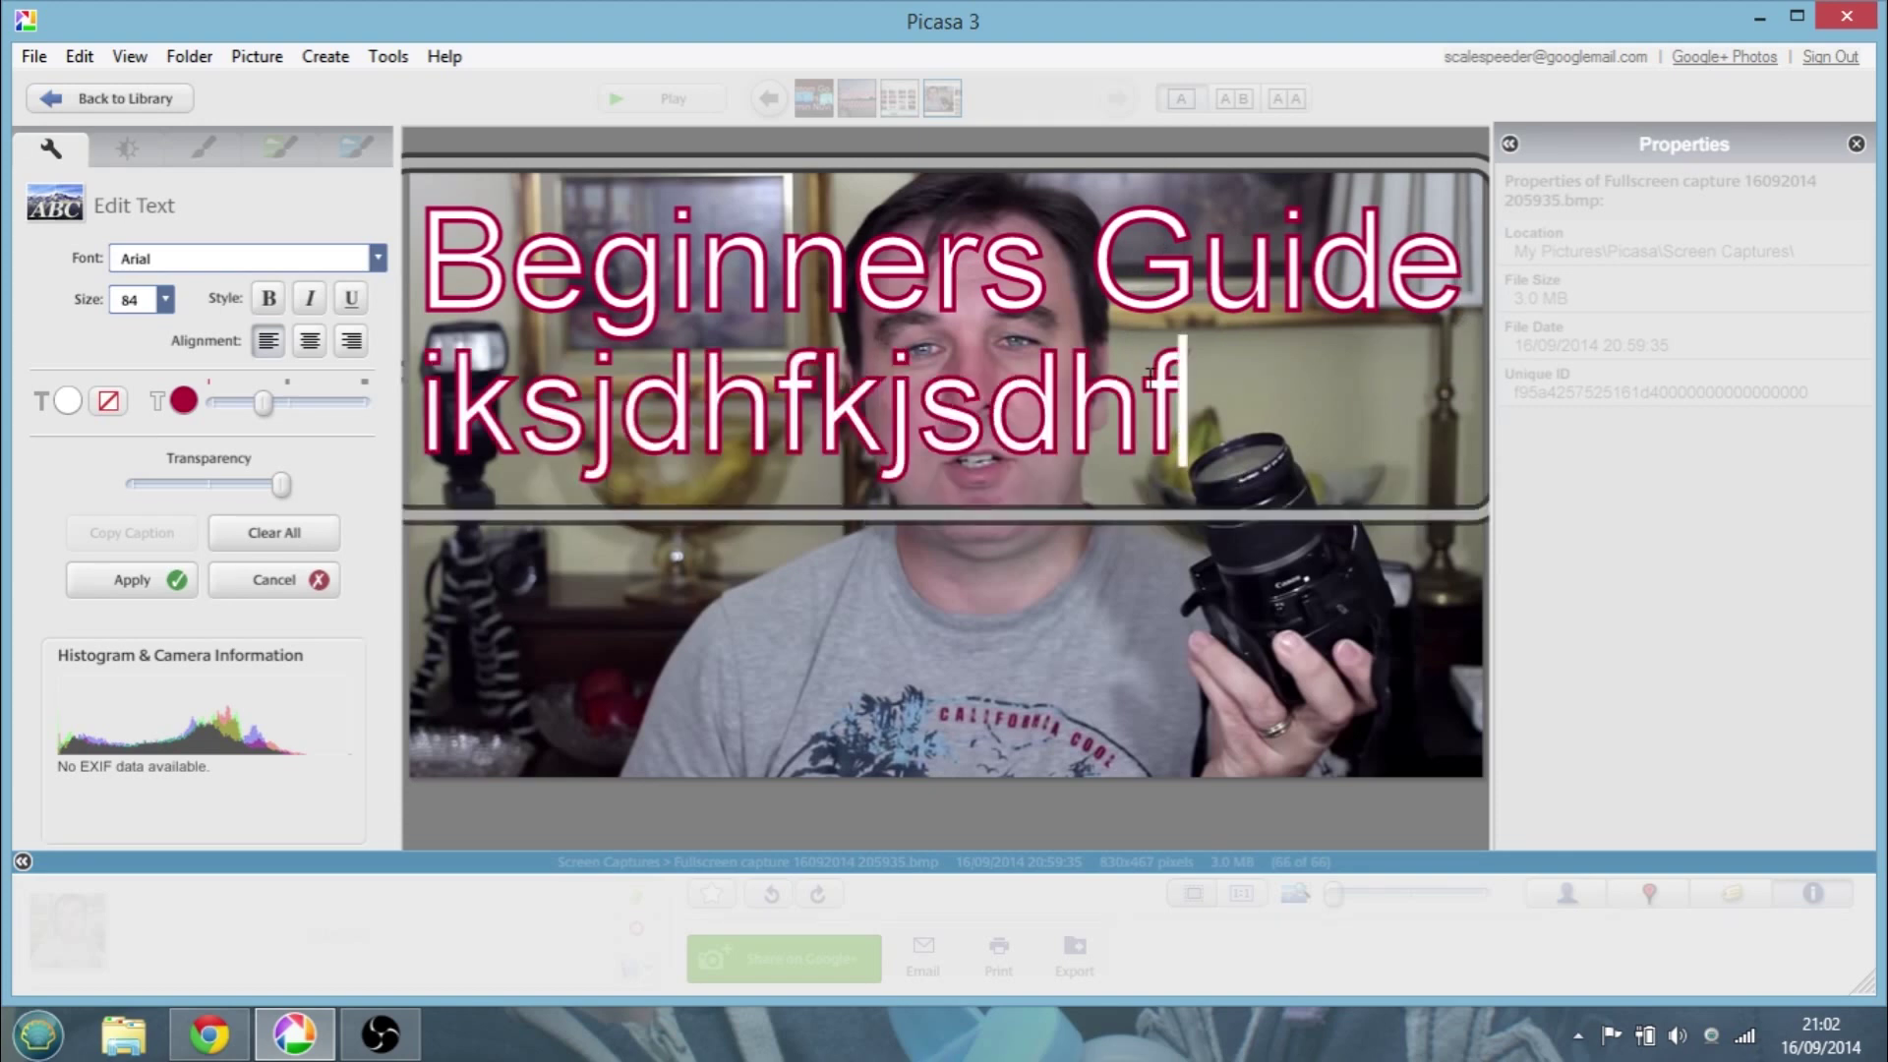
pyautogui.press('BackSpace')
pyautogui.press('BackSpace')
pyautogui.press('BackSpace')
pyautogui.press('BackSpace')
pyautogui.press('BackSpace')
pyautogui.press('BackSpace')
pyautogui.press('BackSpace')
pyautogui.press('BackSpace')
pyautogui.press('BackSpace')
pyautogui.write('sdfsdf')
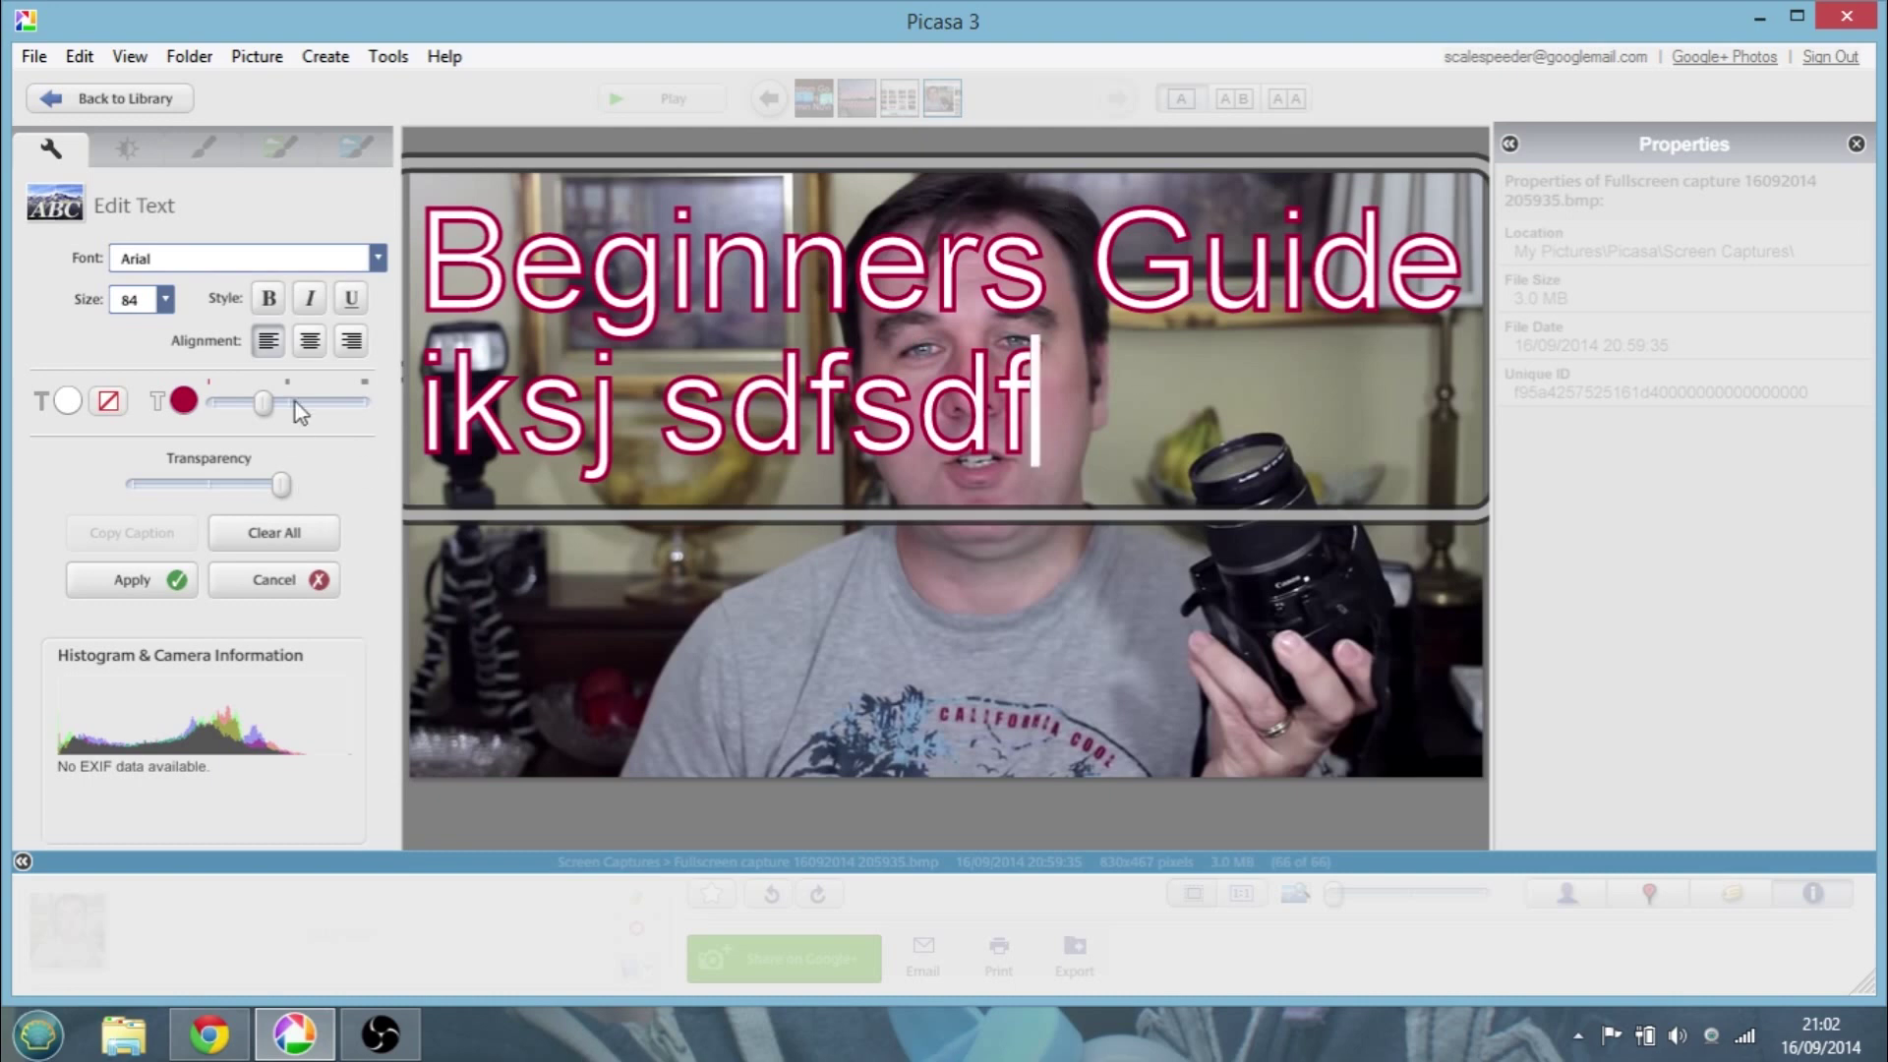
pyautogui.click(308, 352)
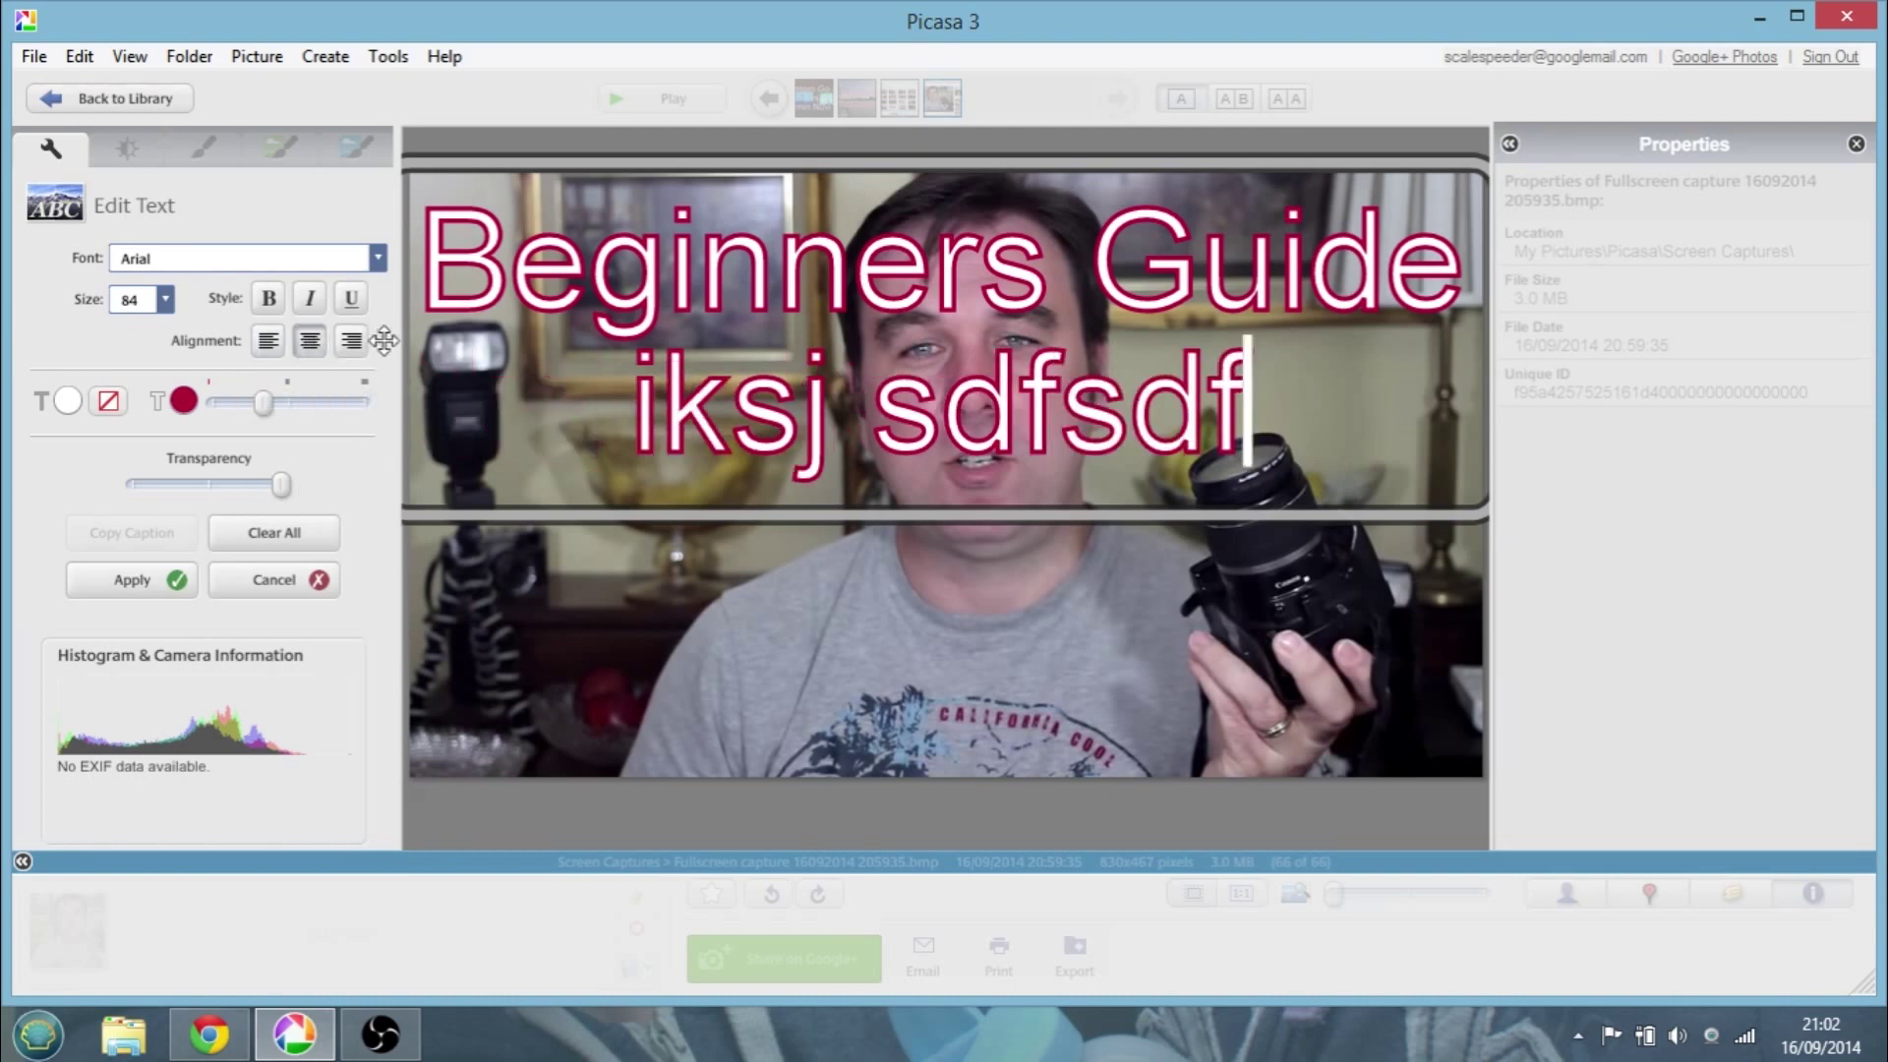
pyautogui.click(352, 347)
pyautogui.click(268, 344)
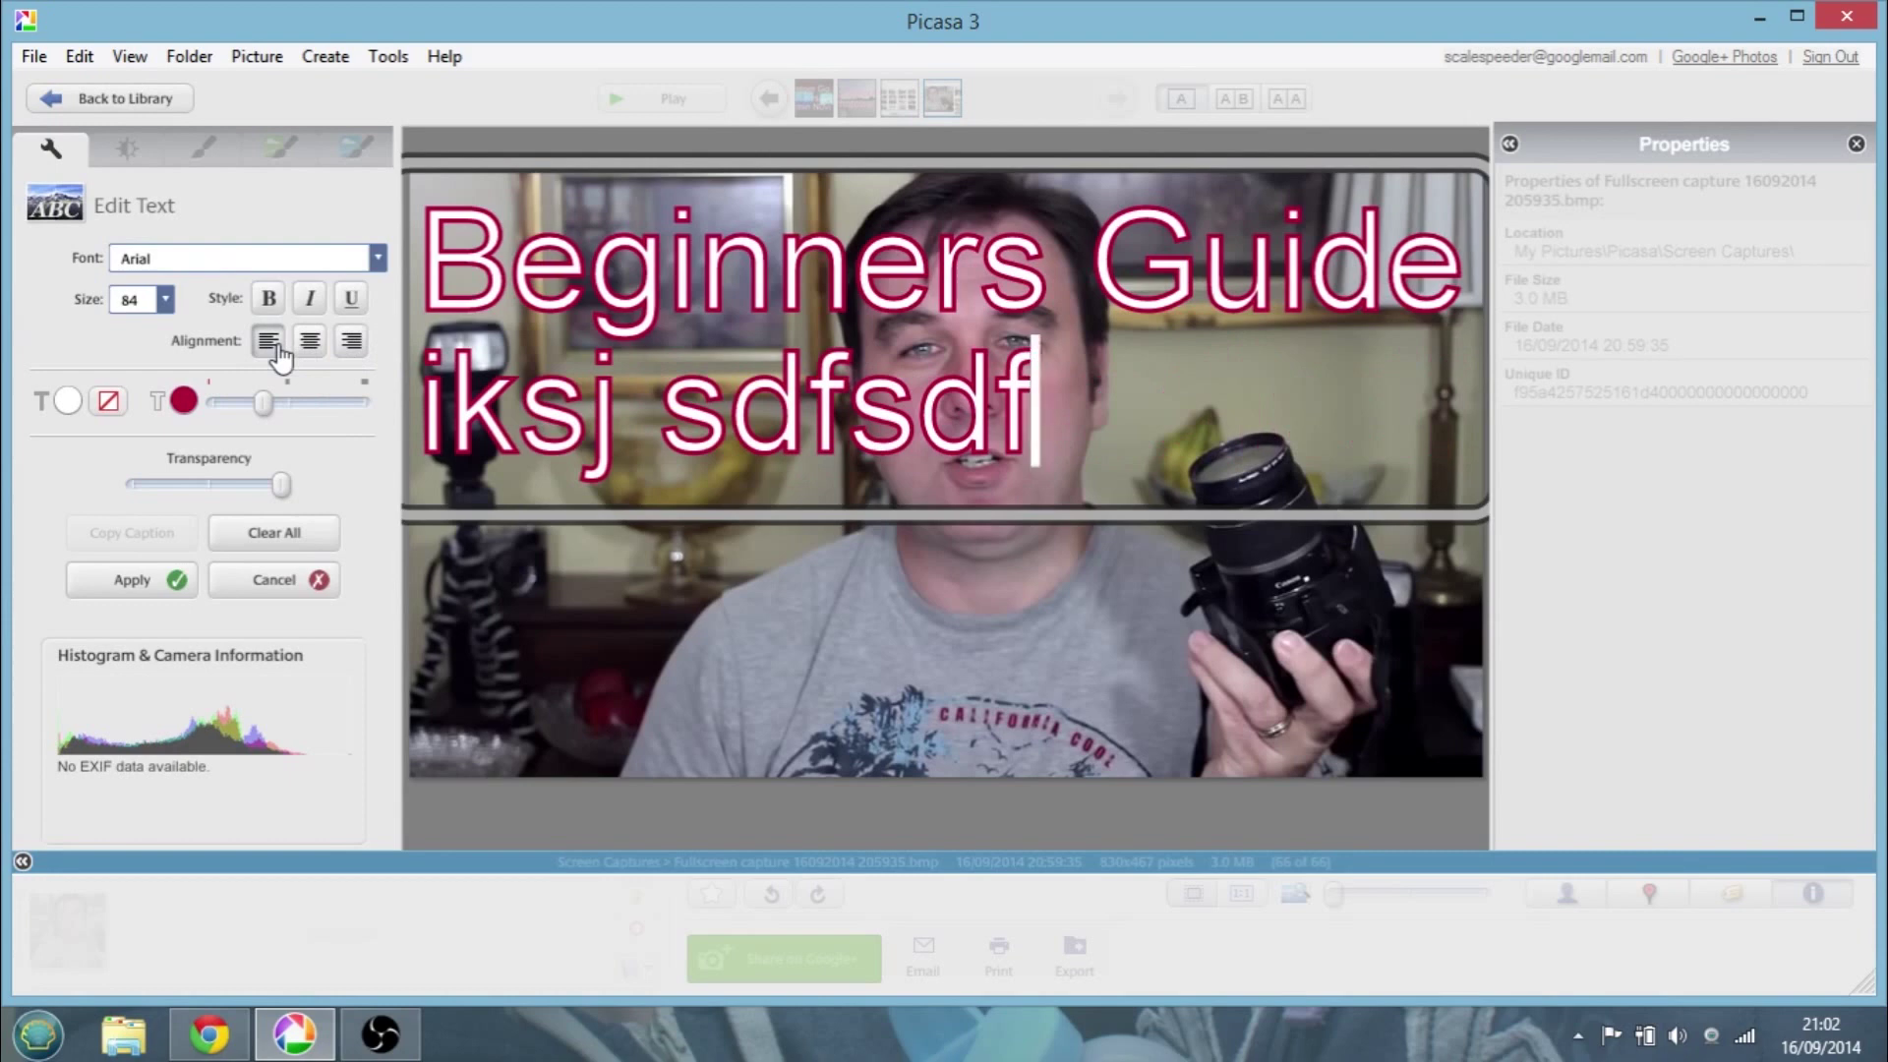
pyautogui.click(311, 344)
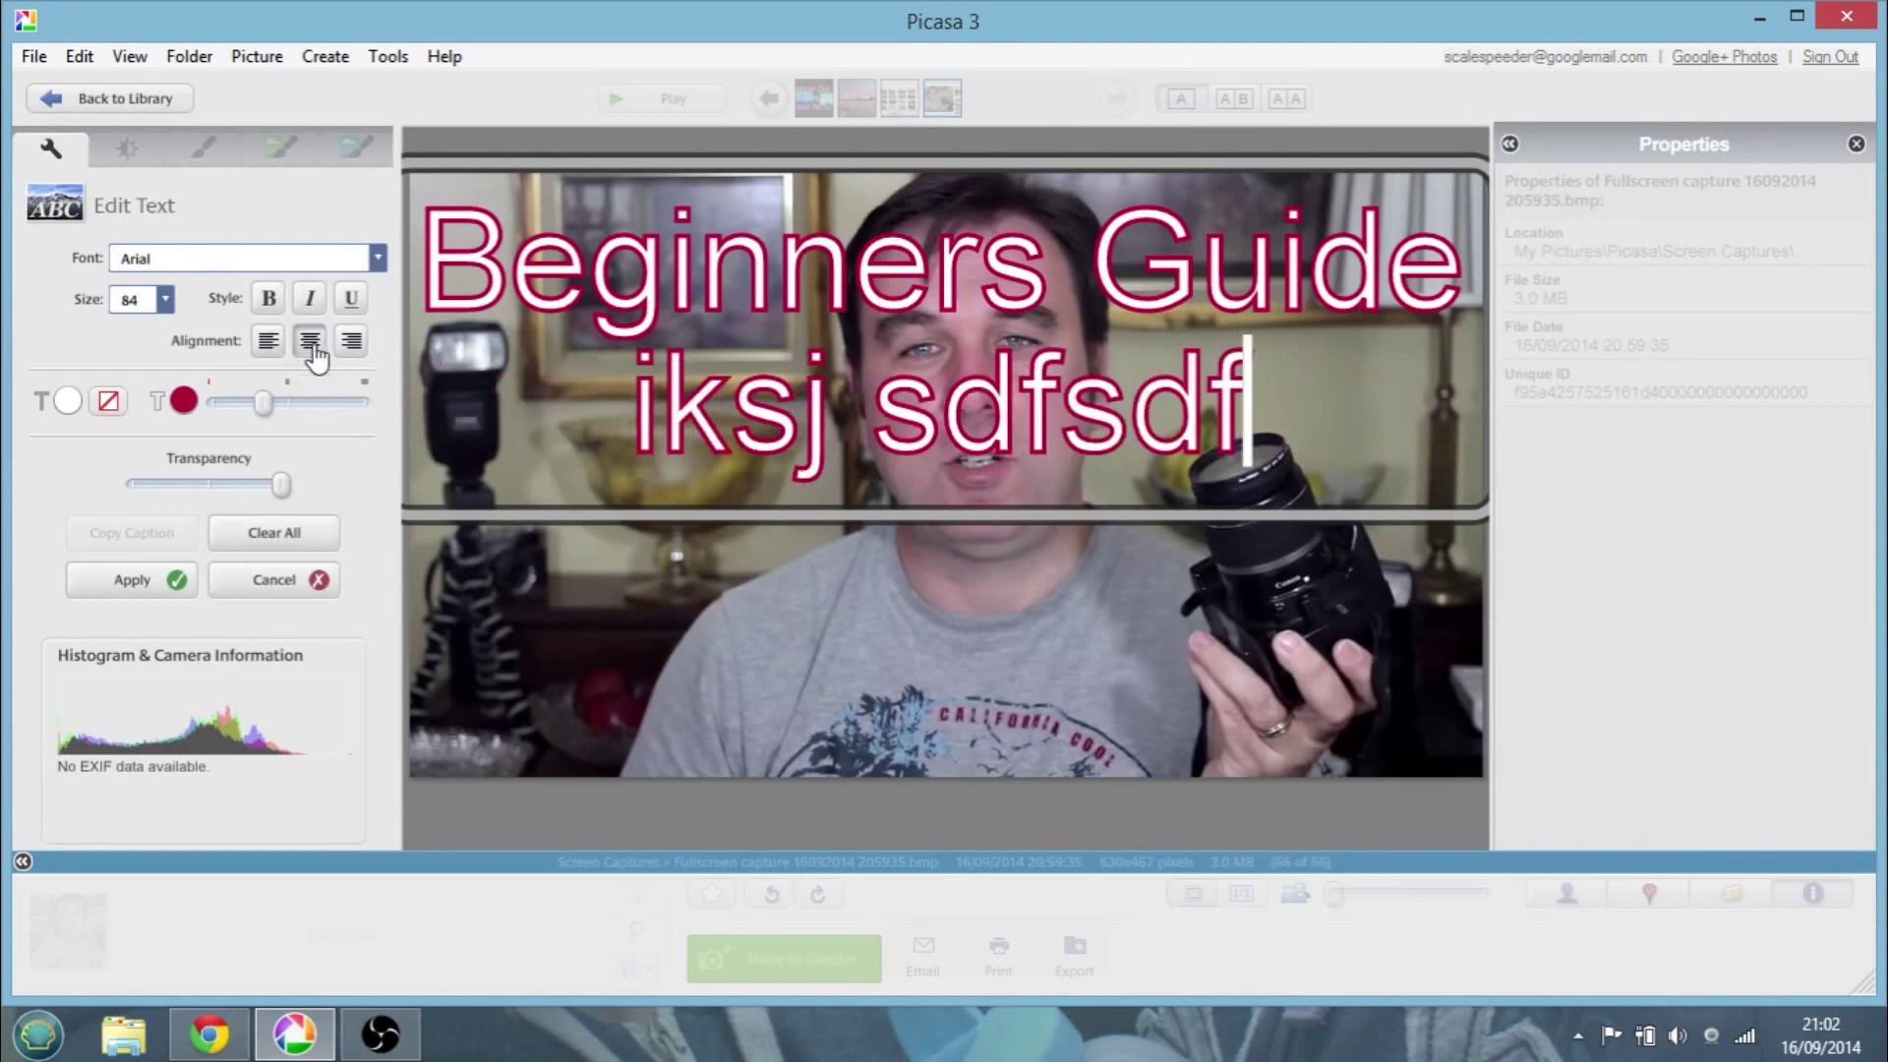
# Delete the test line so the caption reads only 'Beginners Guide'
pyautogui.press('BackSpace')
pyautogui.press('BackSpace')
pyautogui.press('BackSpace')
pyautogui.press('BackSpace')
pyautogui.press('BackSpace')
pyautogui.press('BackSpace')
pyautogui.press('BackSpace')
pyautogui.press('BackSpace')
pyautogui.press('BackSpace')
pyautogui.press('BackSpace')
pyautogui.press('BackSpace')
pyautogui.press('BackSpace')
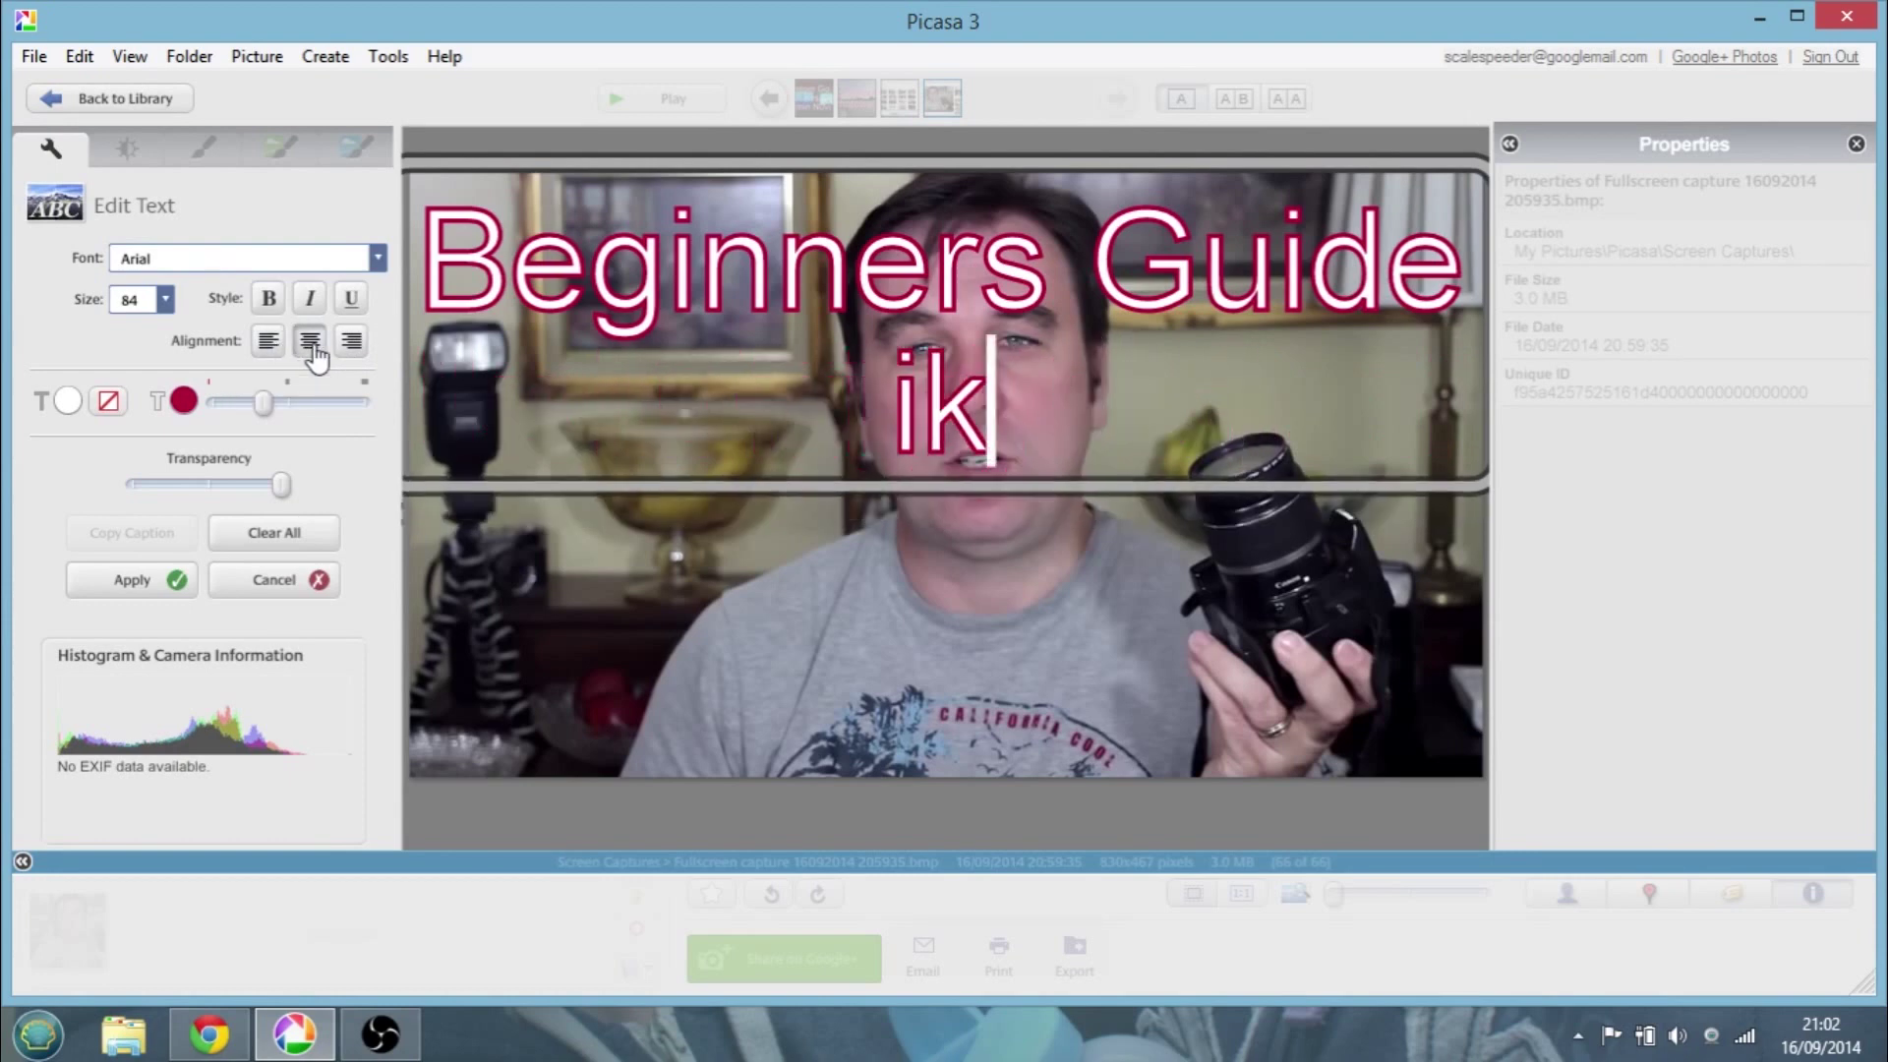
pyautogui.press('BackSpace')
pyautogui.write('e')
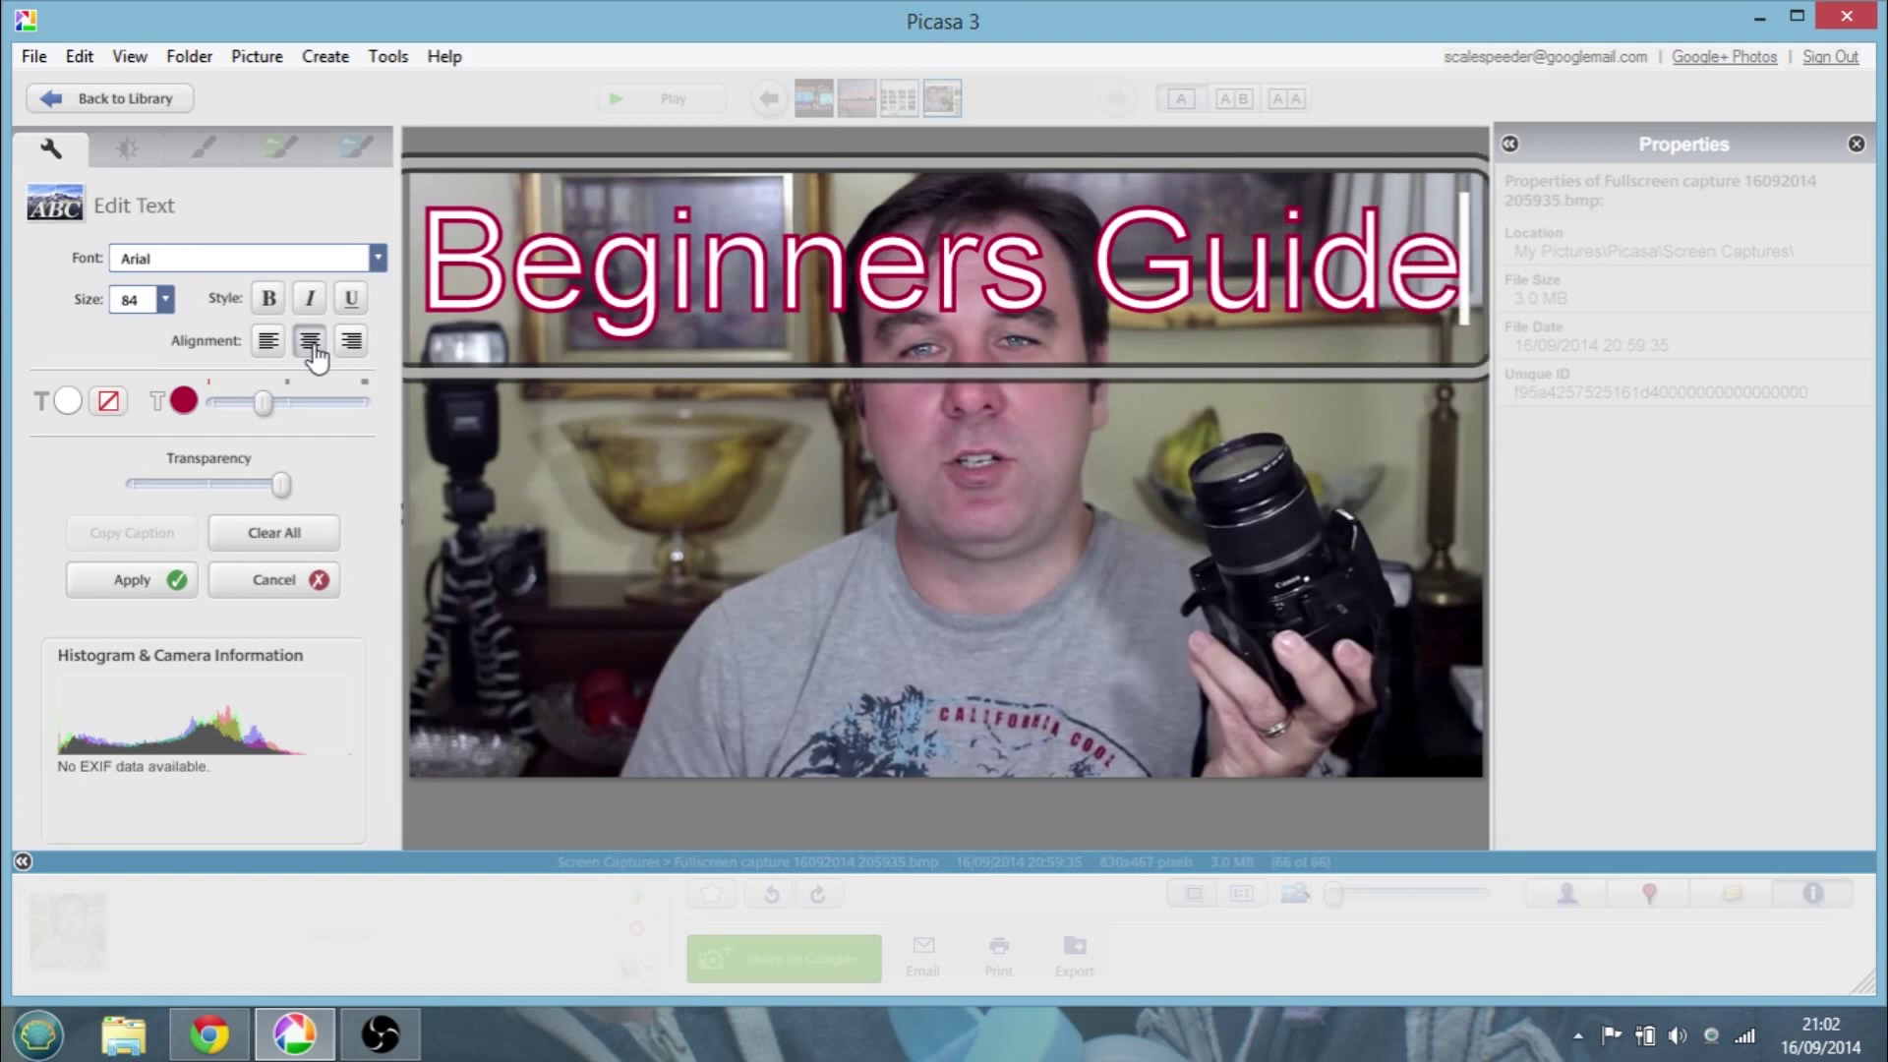
# Type 'FAB Portraits' as a new caption low on the photo and drag it to the centre
pyautogui.click(843, 593)
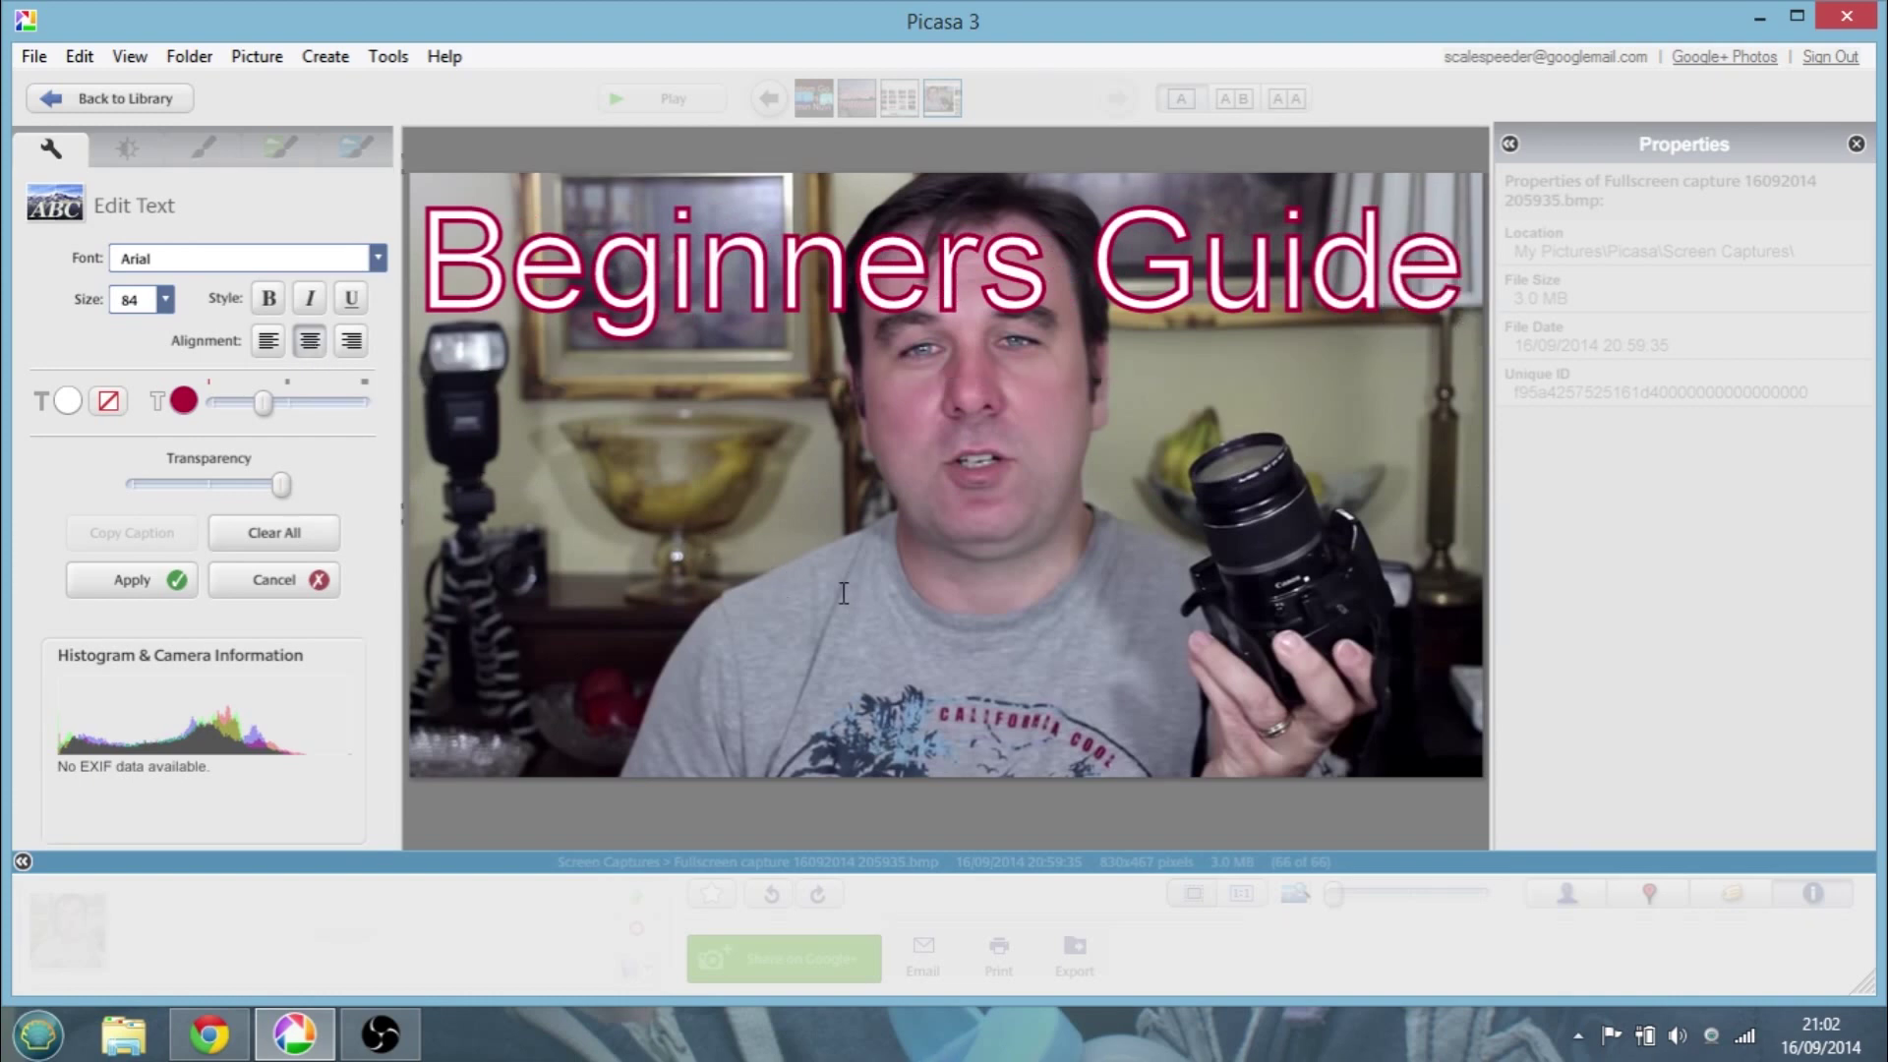
pyautogui.write('FAB')
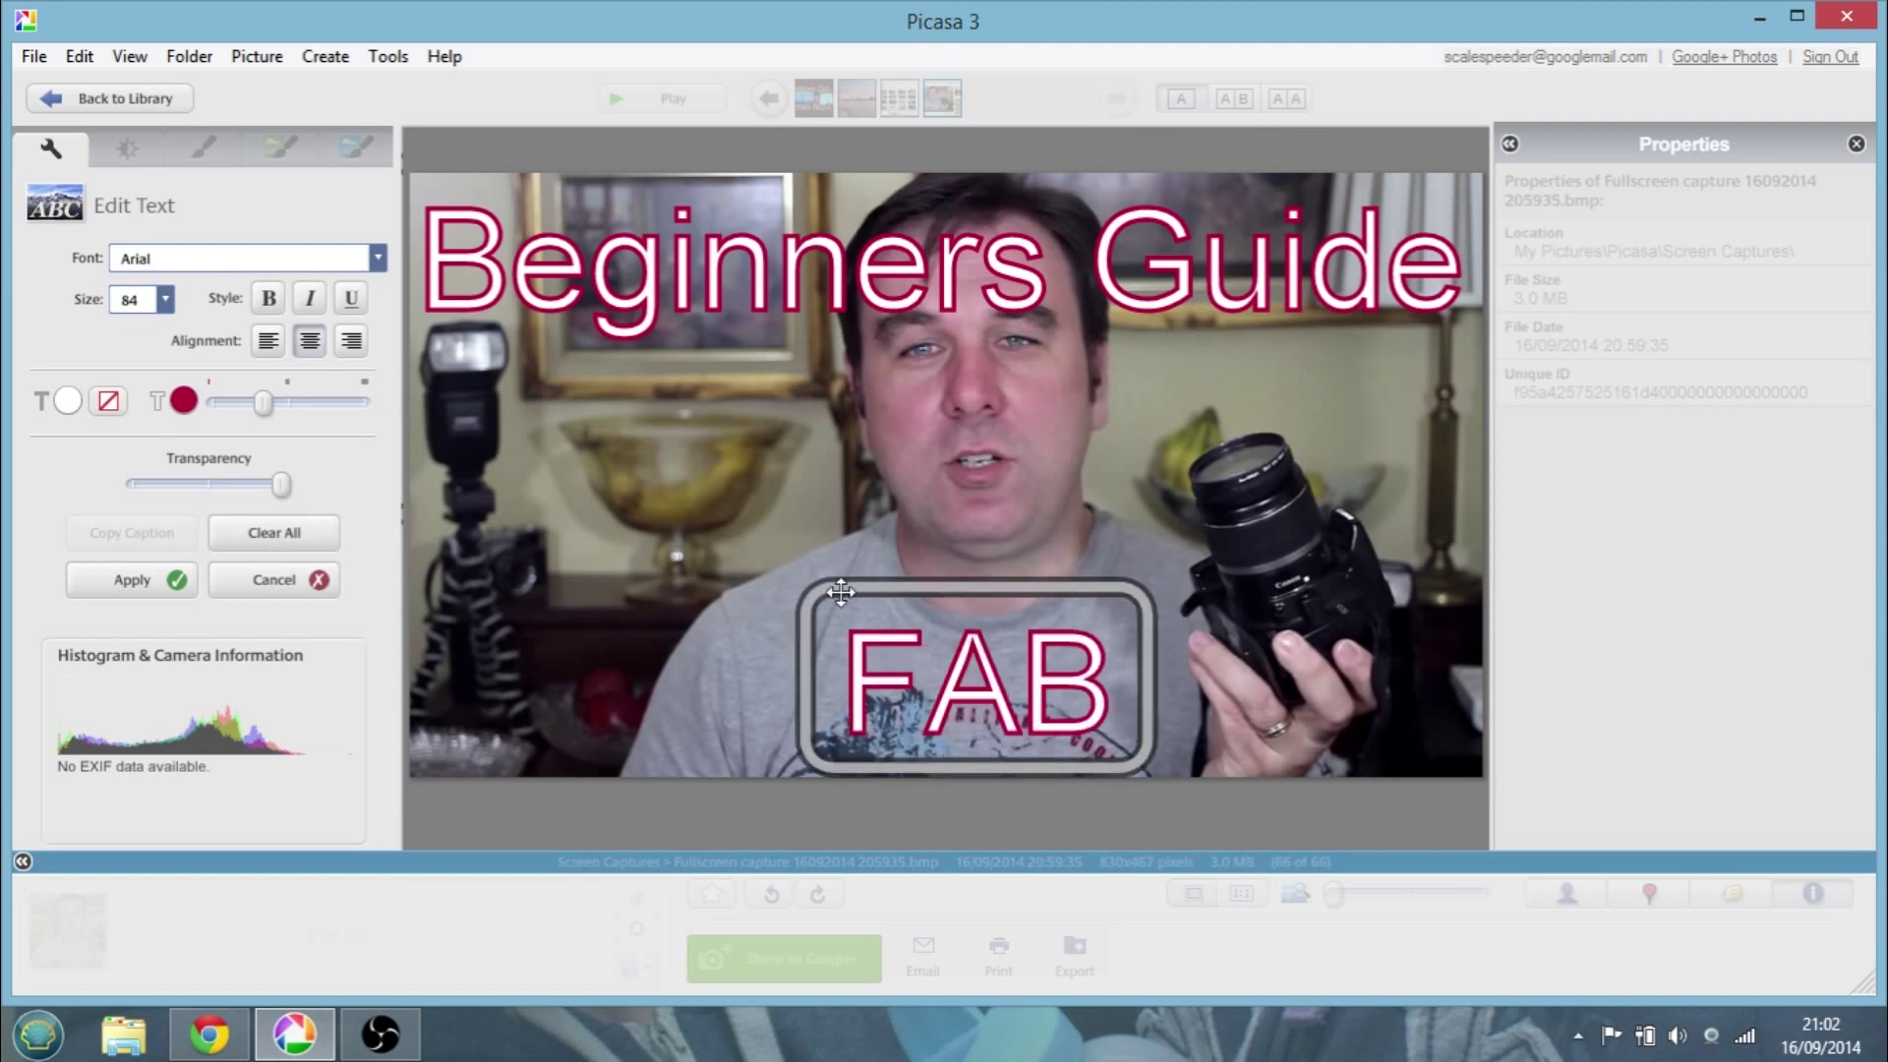
pyautogui.write(' Por')
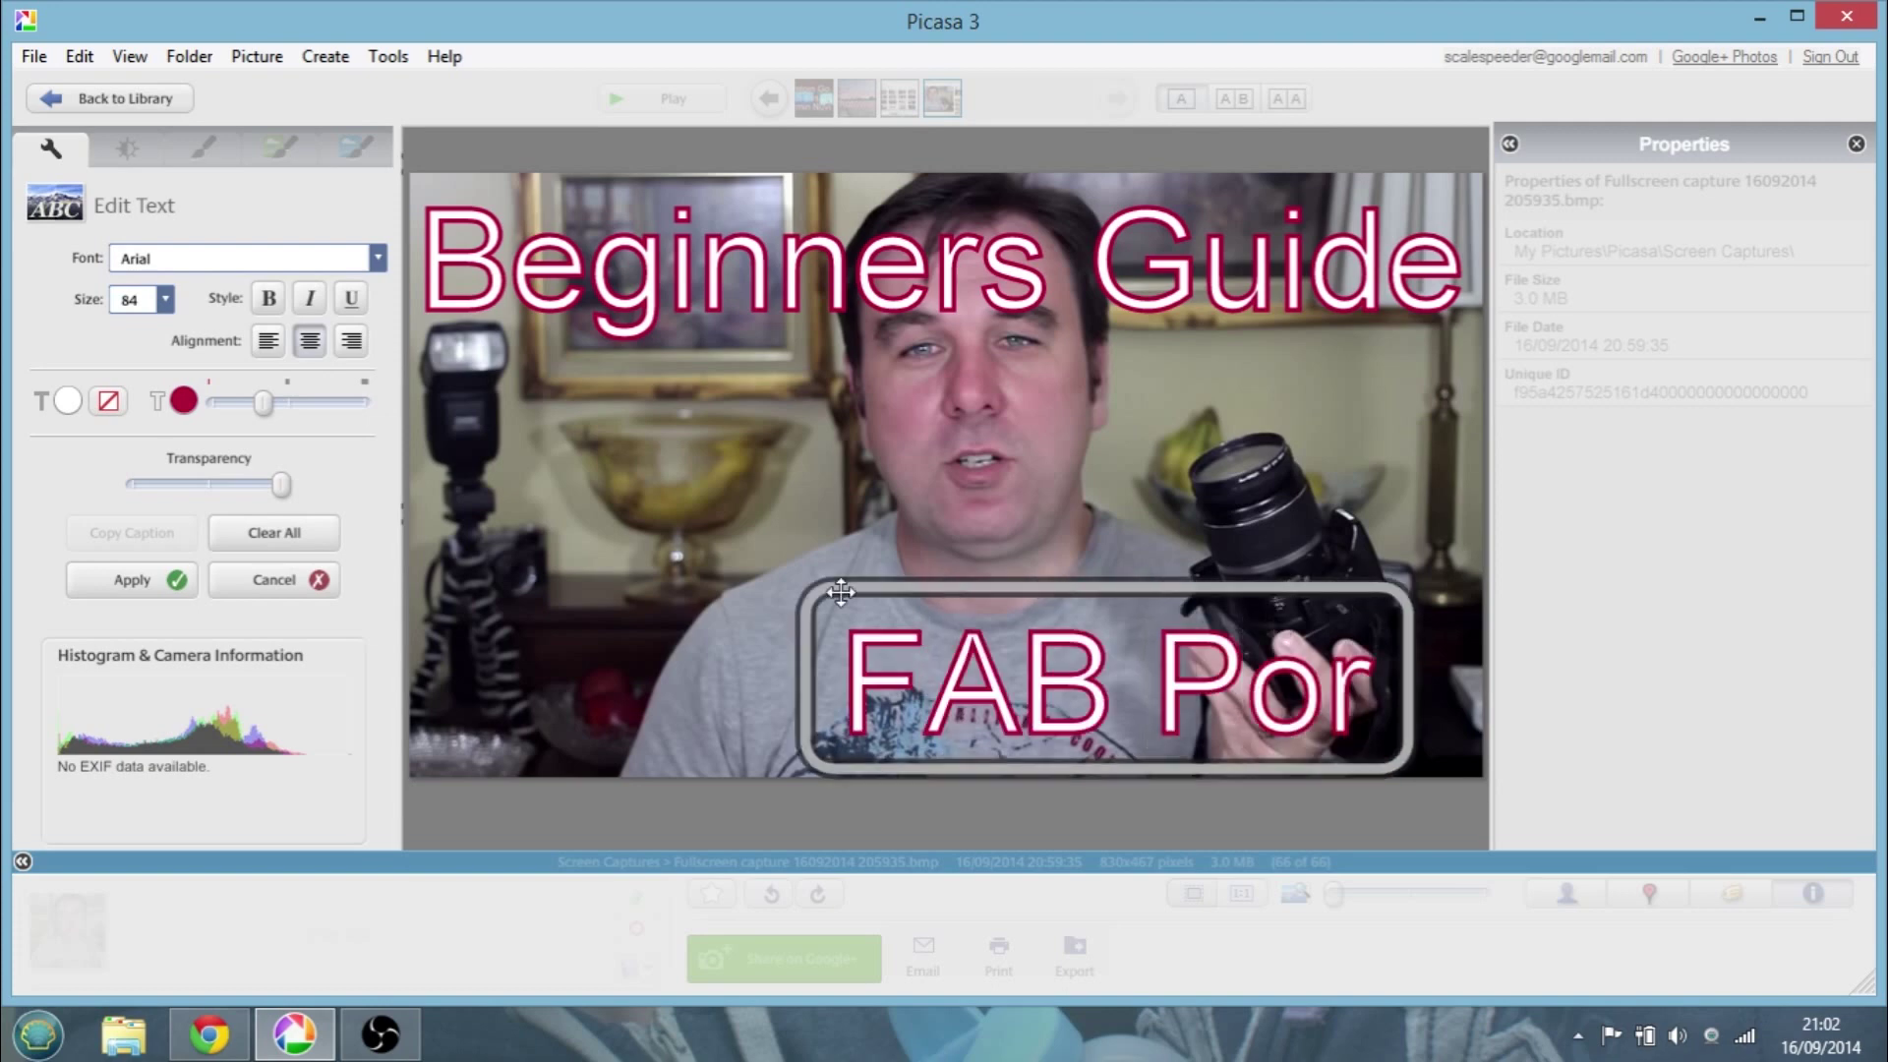
pyautogui.write('tra')
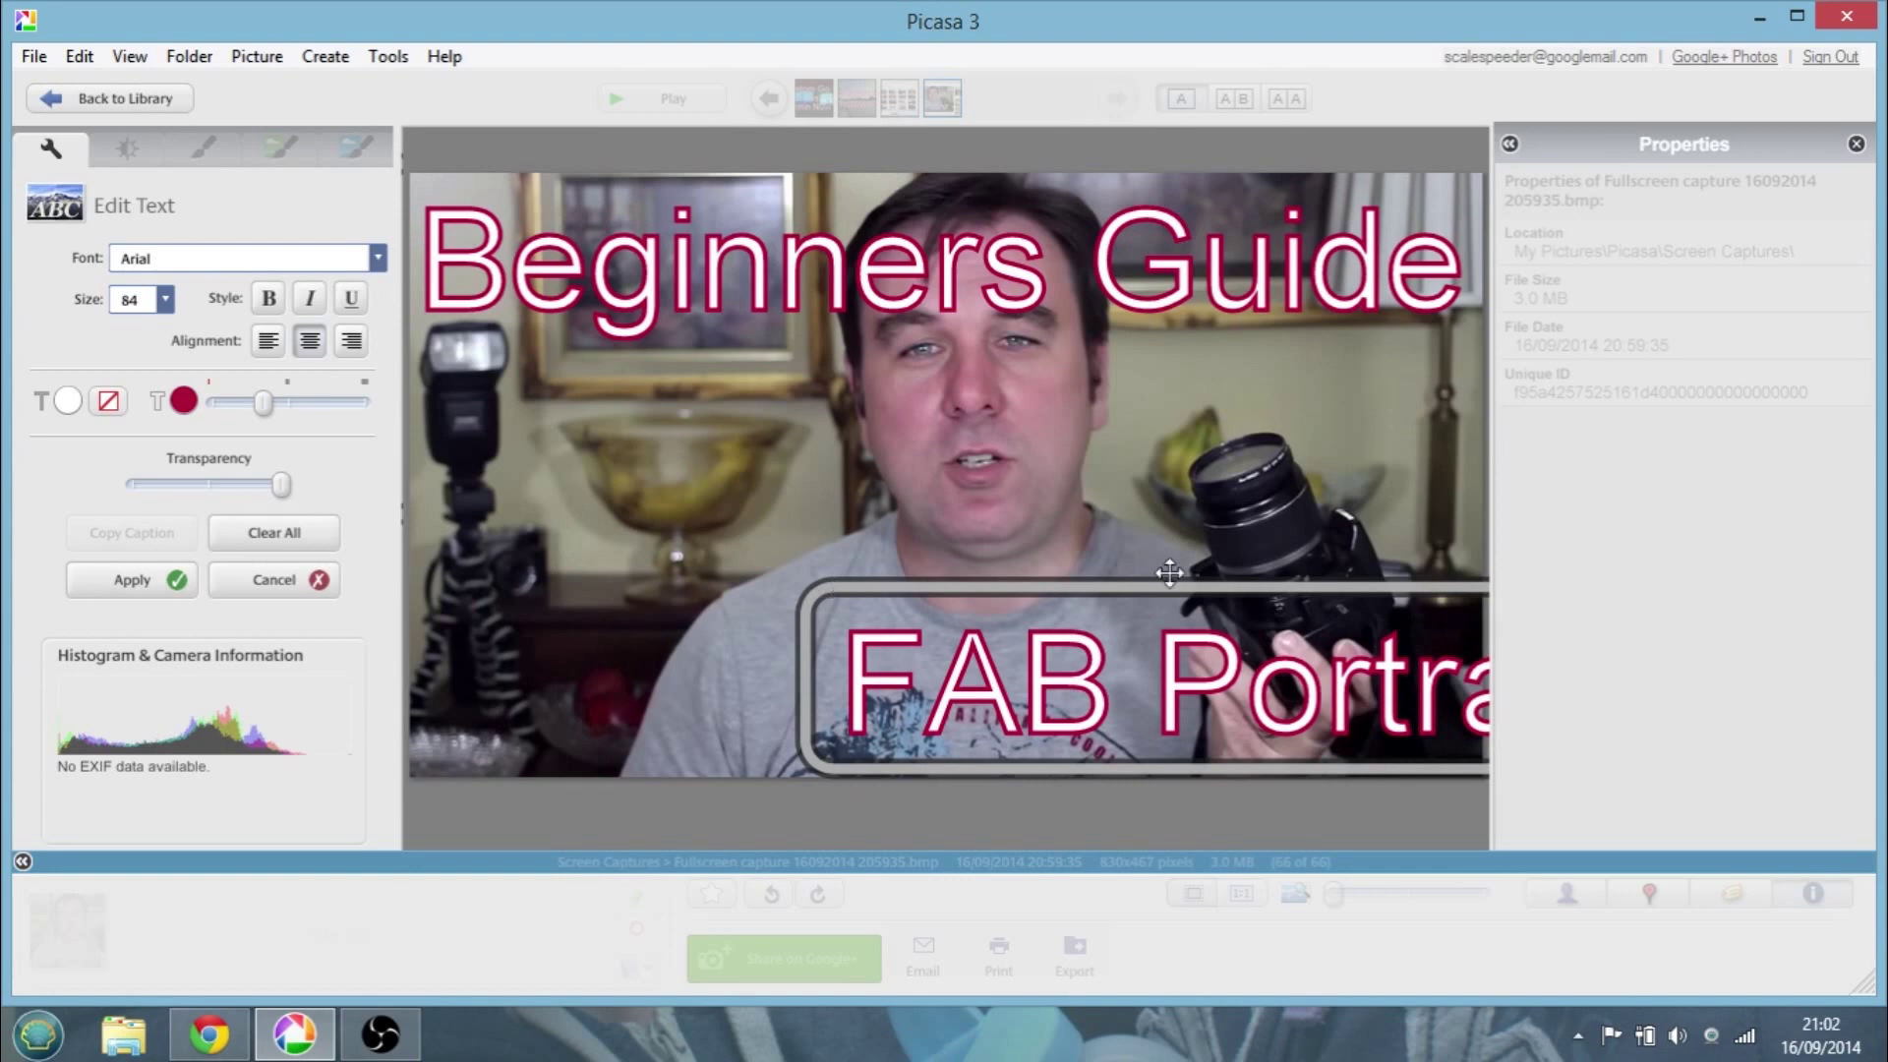
pyautogui.moveTo(1191, 600); pyautogui.dragTo(909, 553)
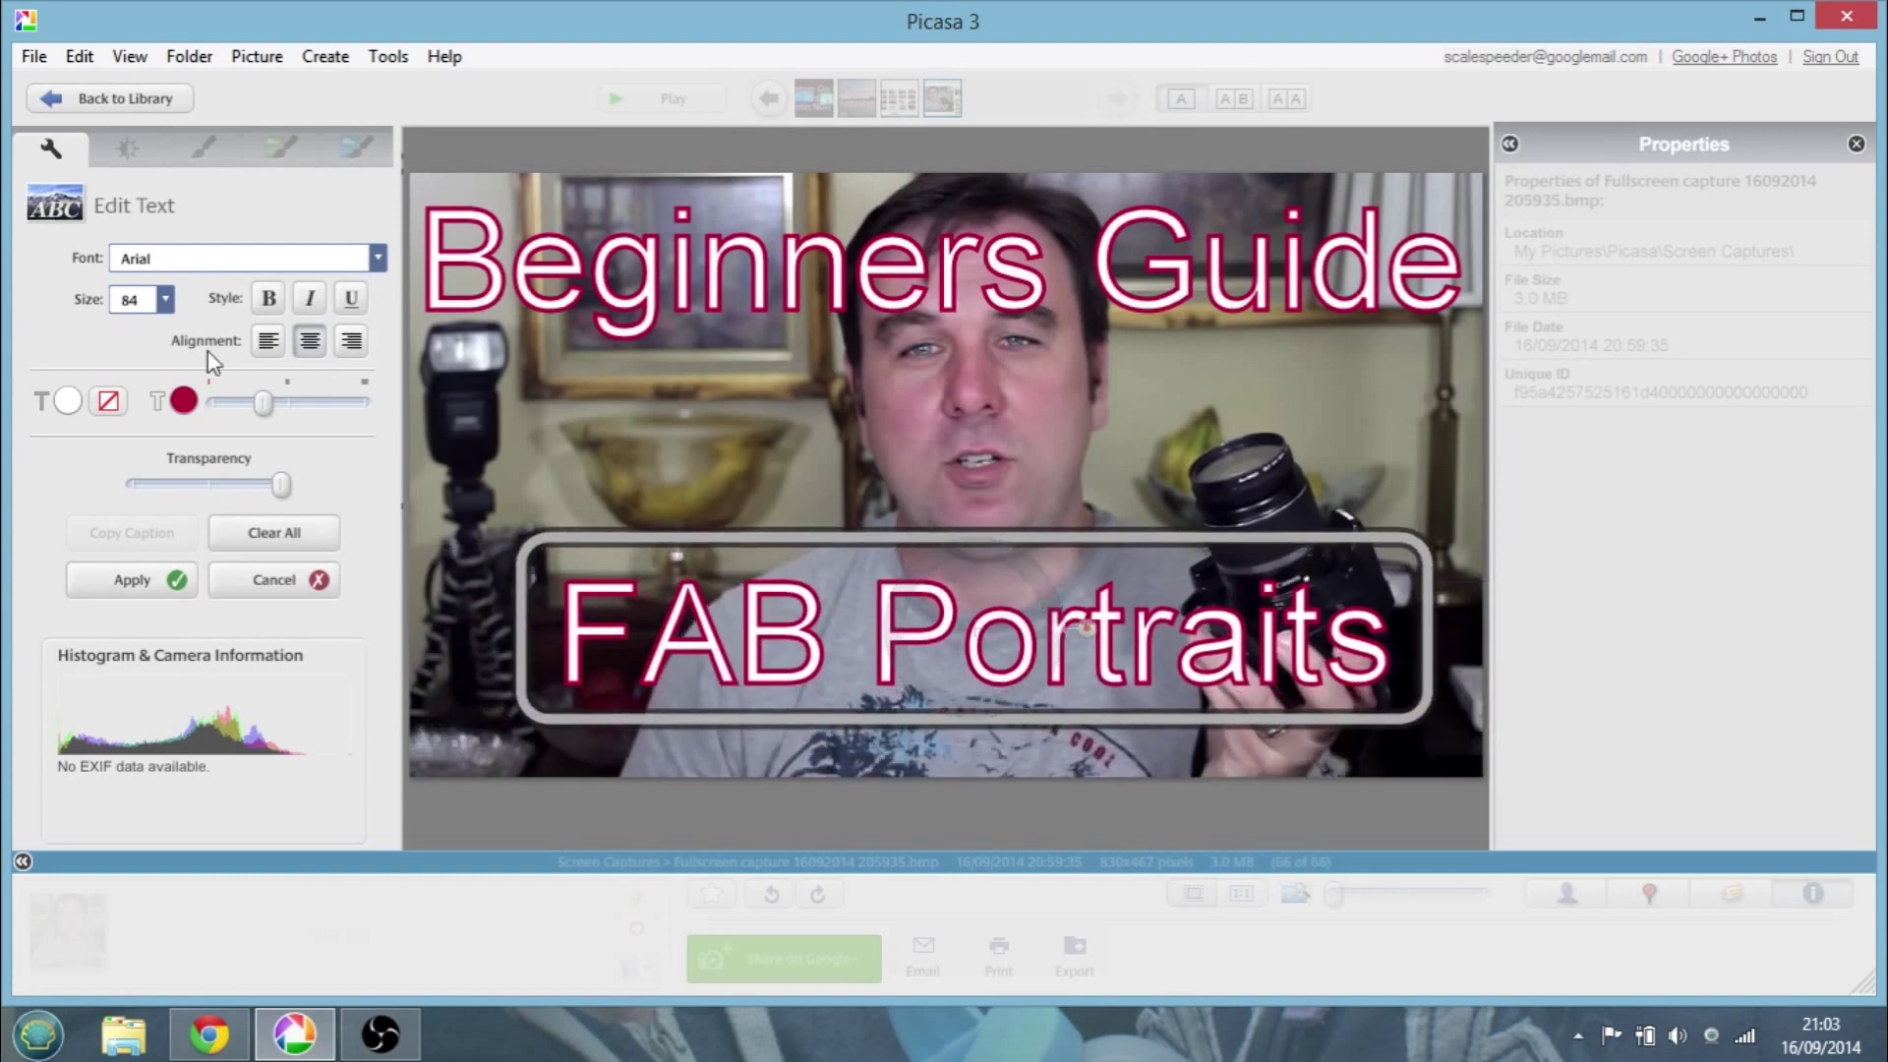
# Colour the FAB Portraits text white with a dark red outline, matching the title
pyautogui.click(183, 398)
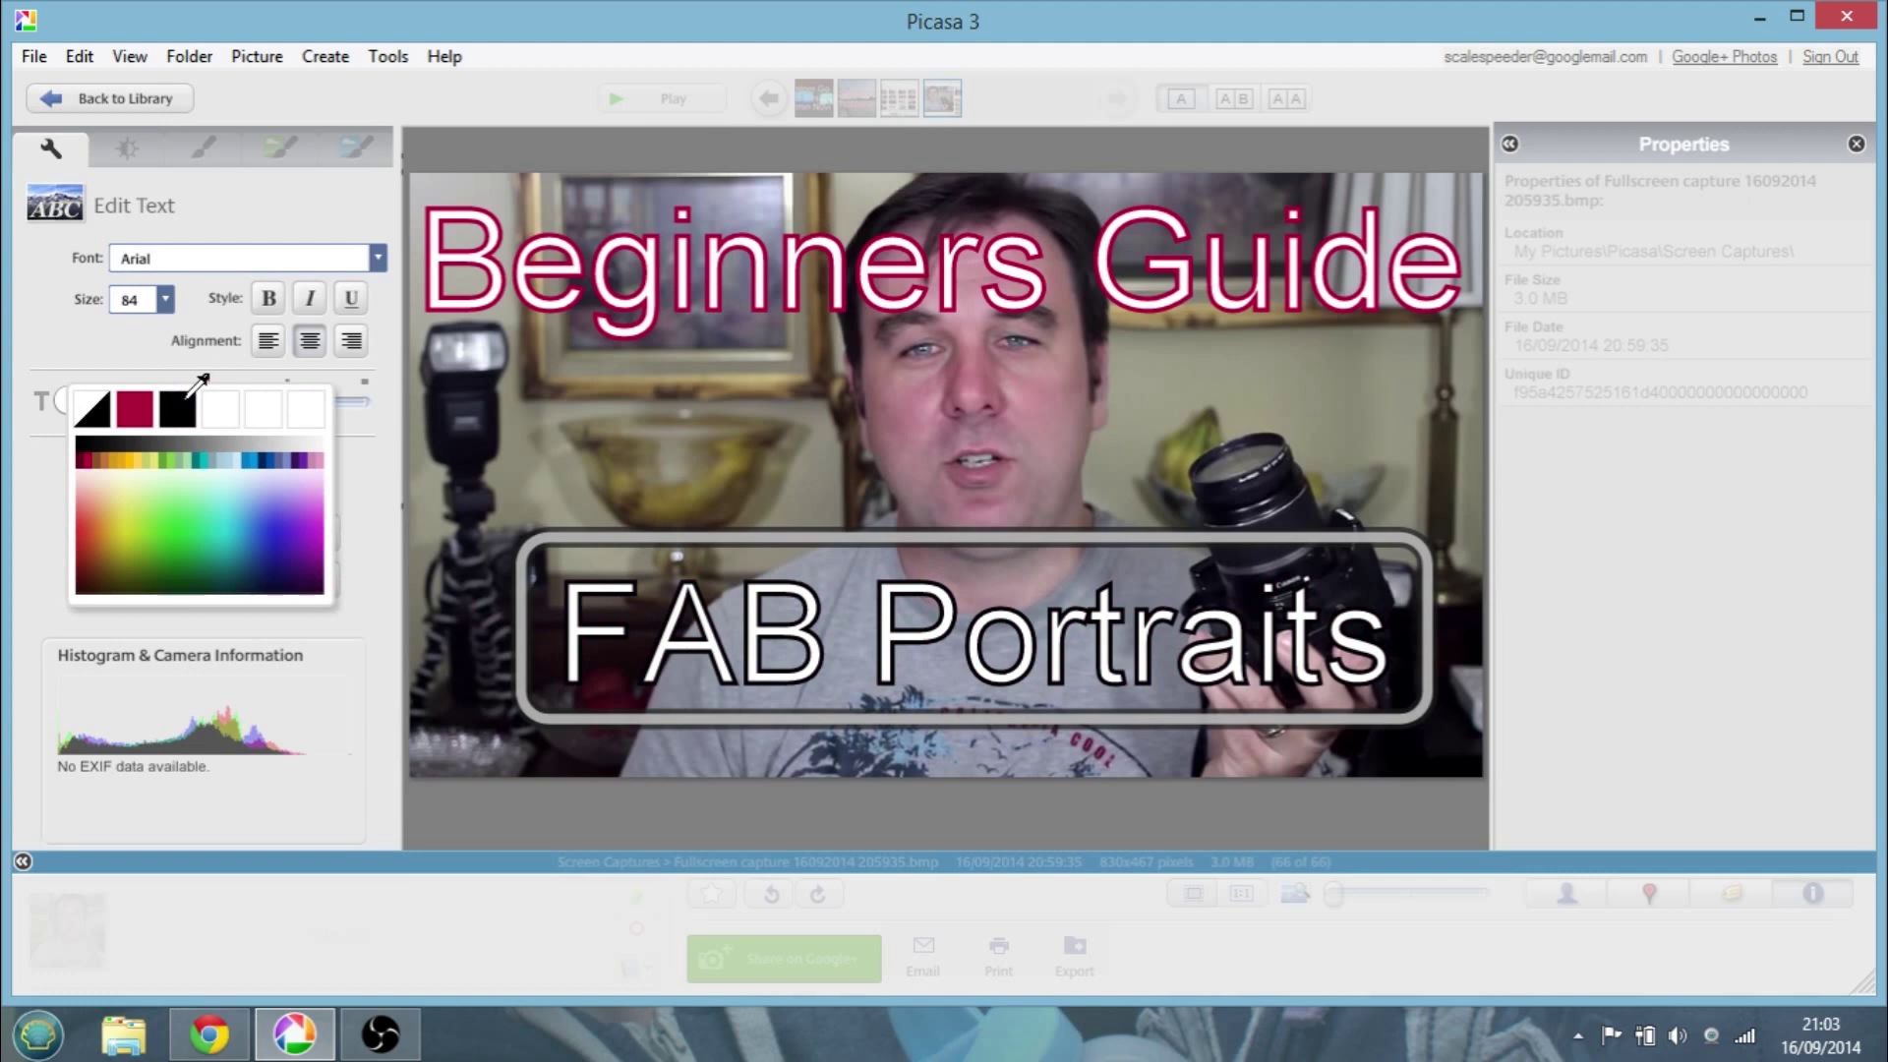
pyautogui.click(202, 379)
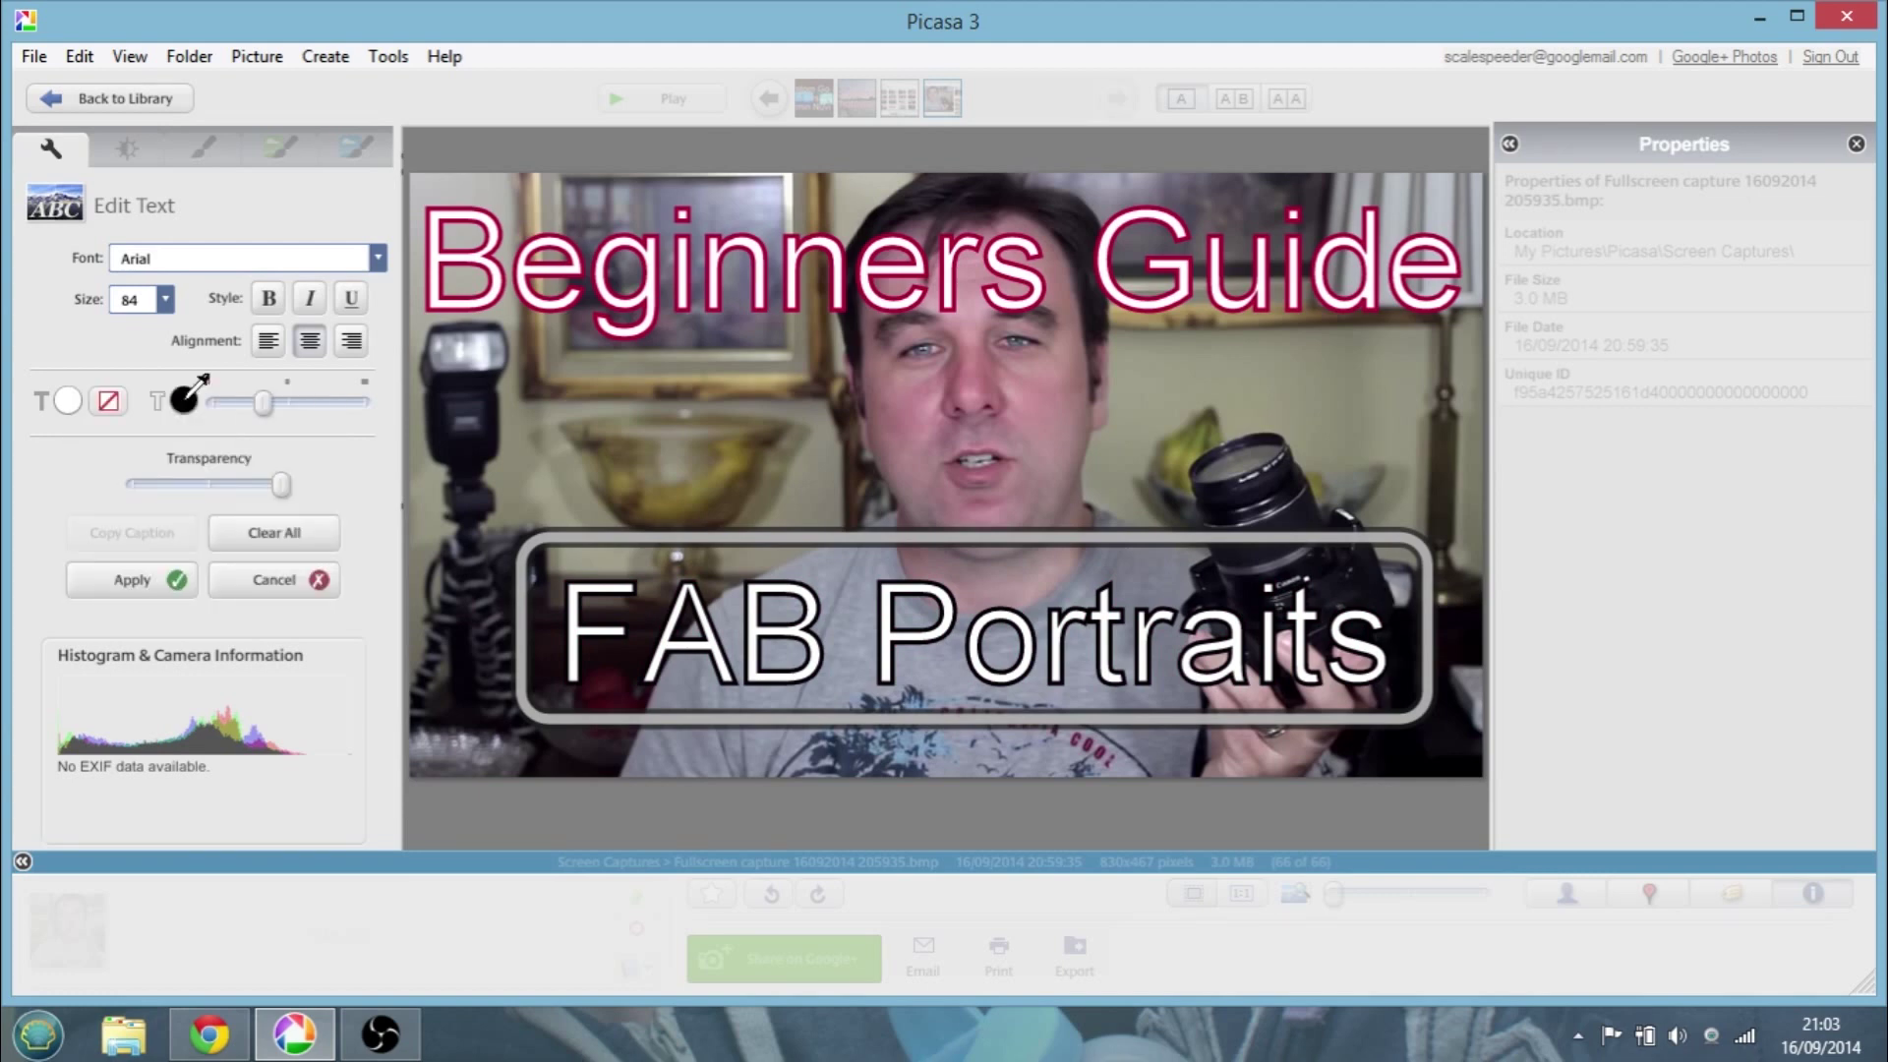
pyautogui.click(67, 401)
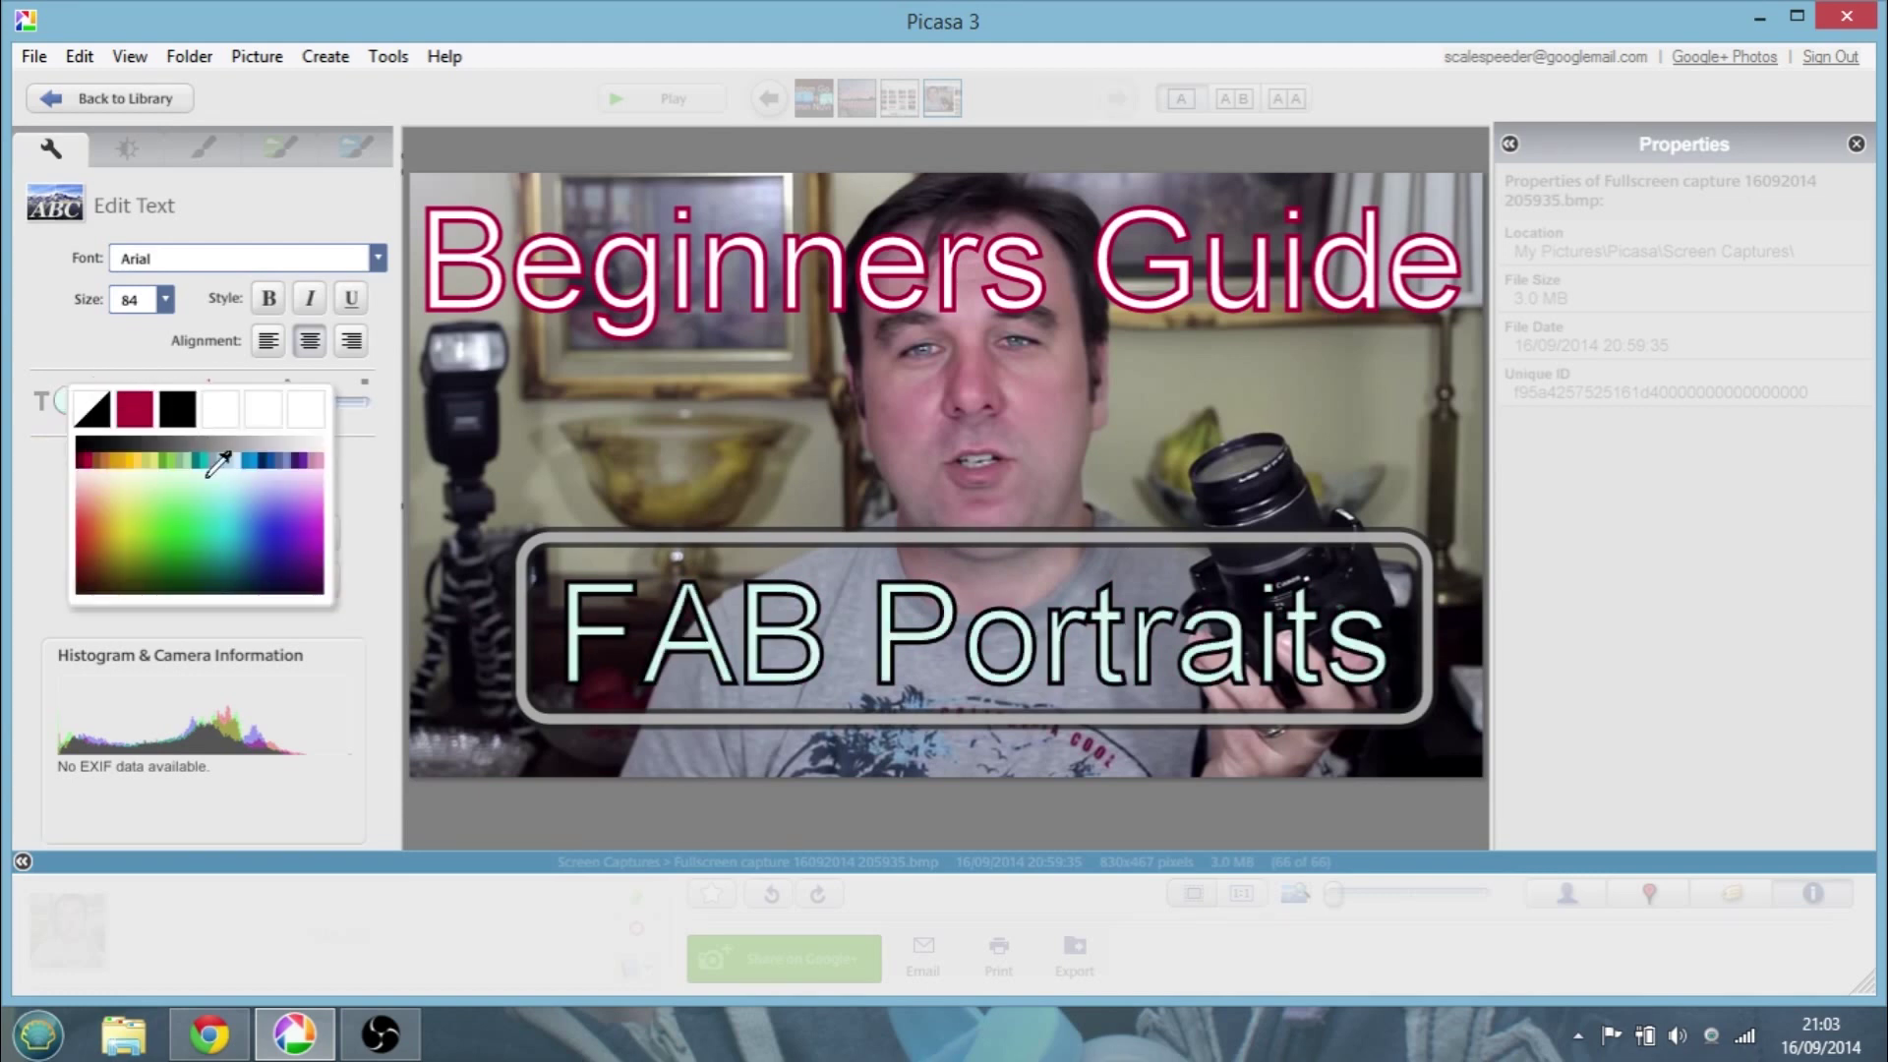
pyautogui.click(306, 541)
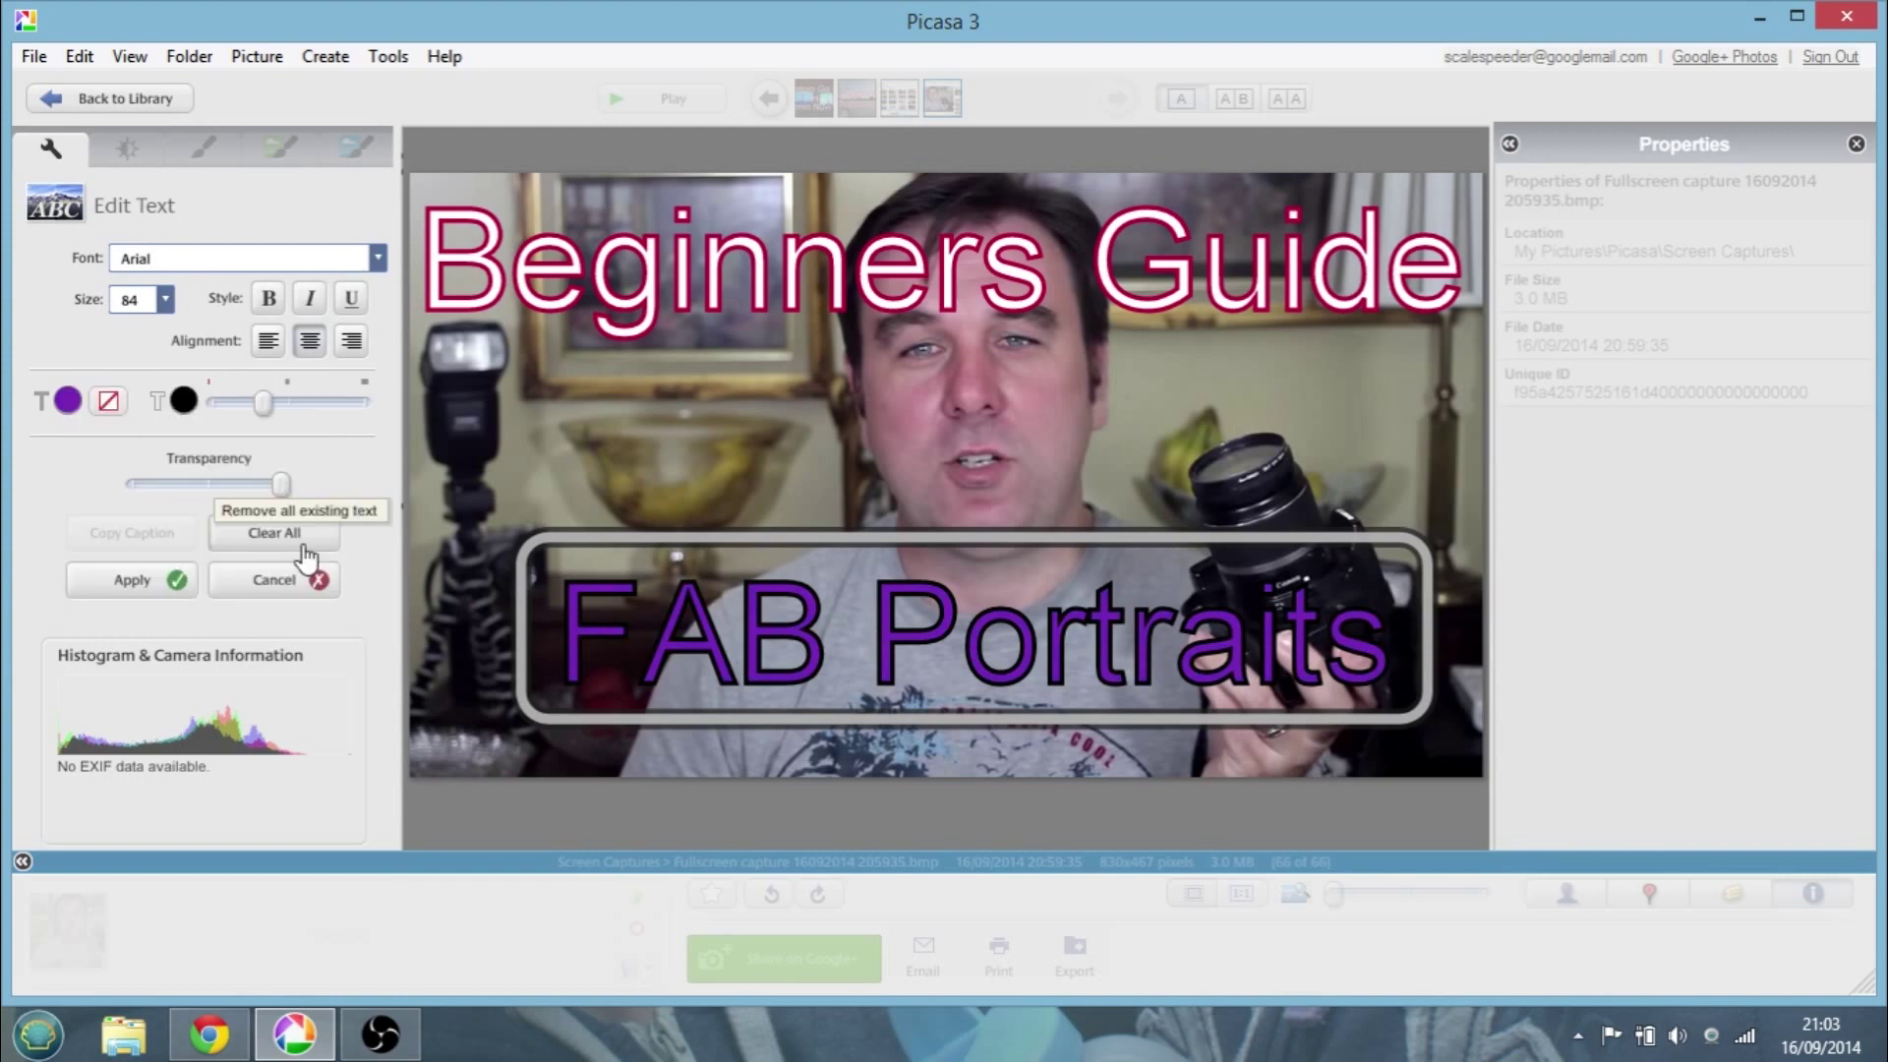
pyautogui.click(69, 396)
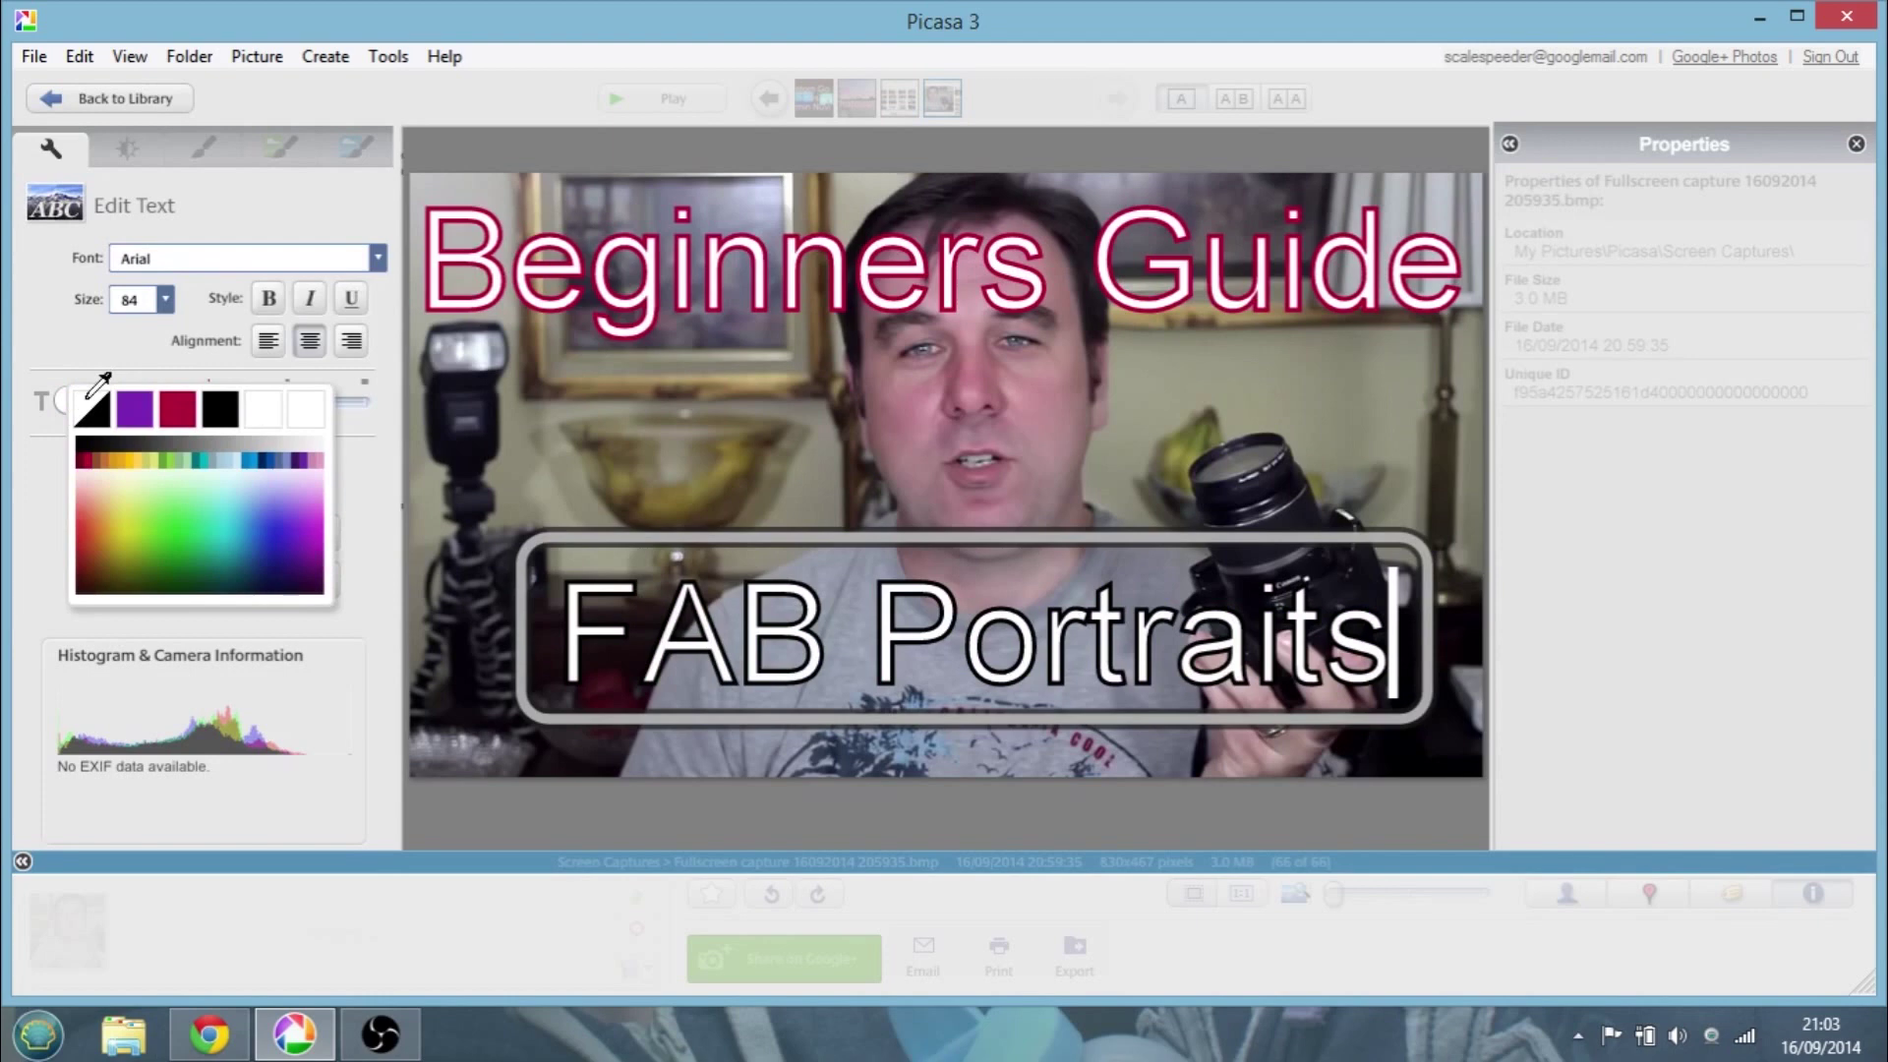
pyautogui.click(96, 385)
pyautogui.click(183, 394)
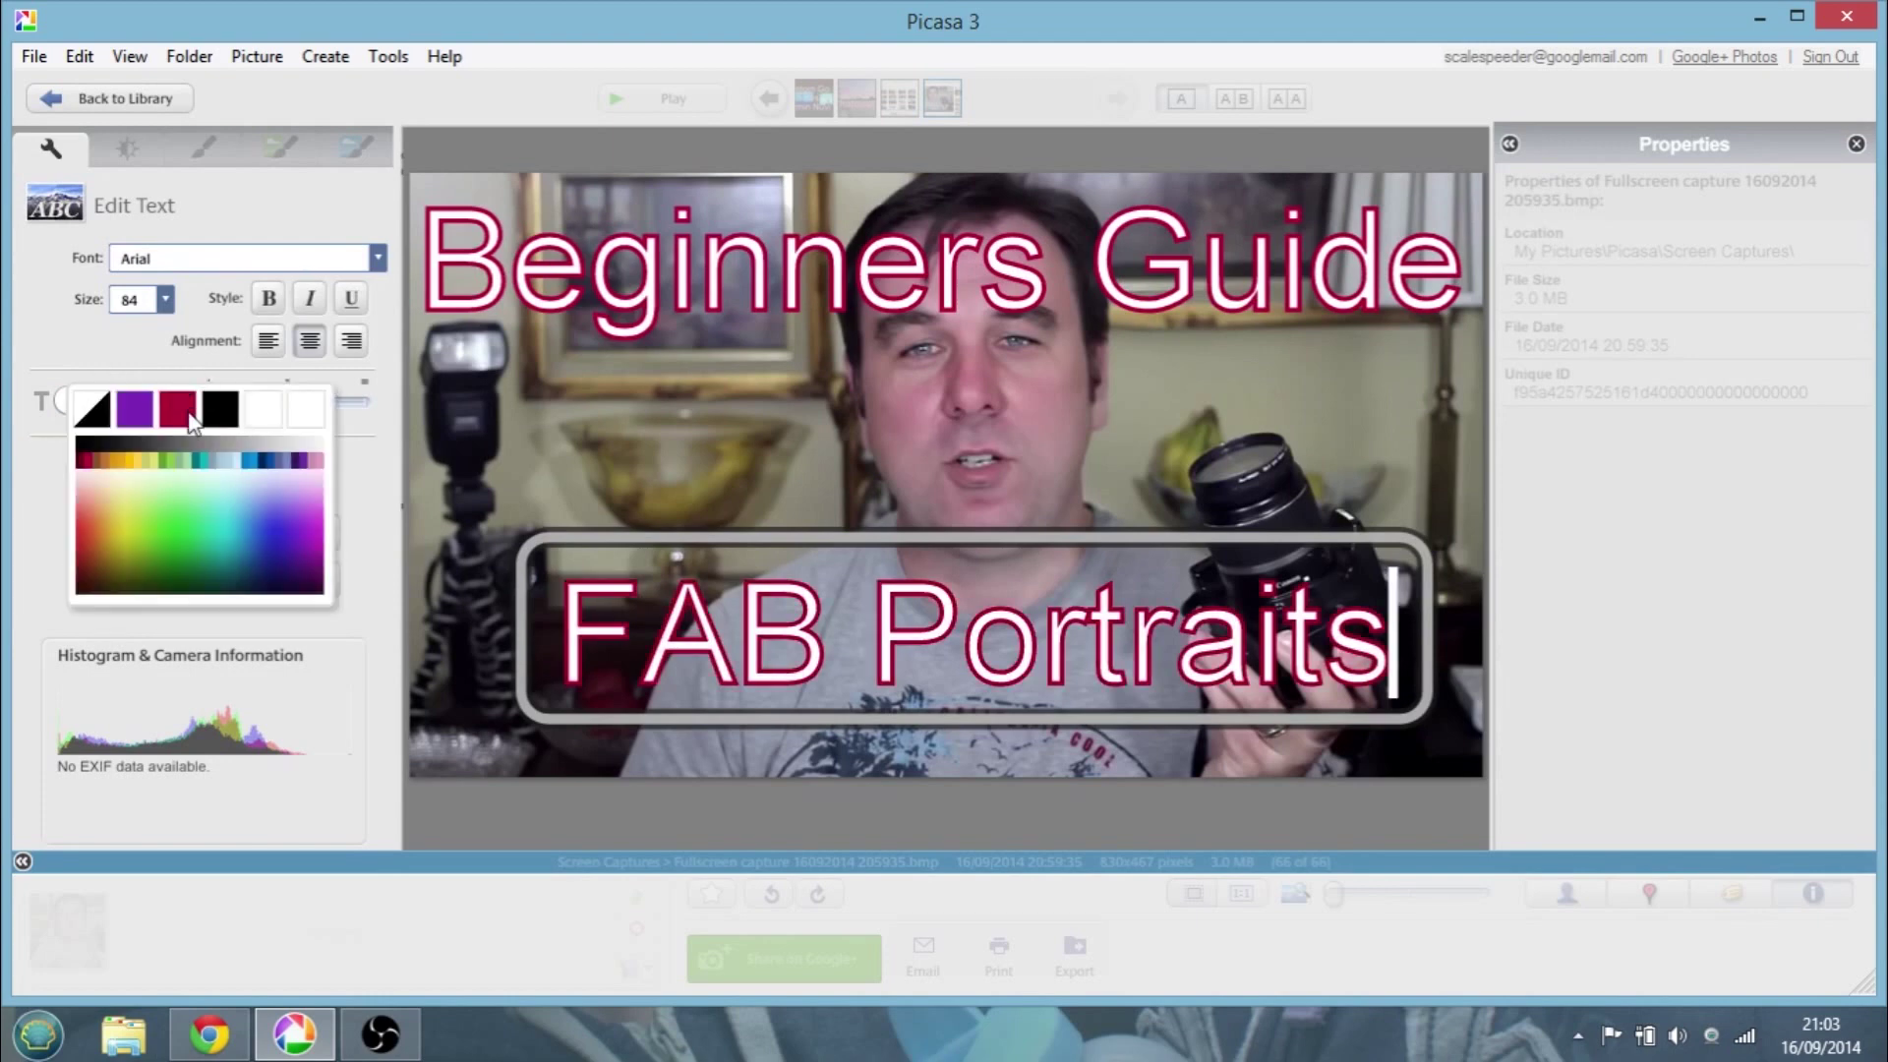
pyautogui.click(190, 417)
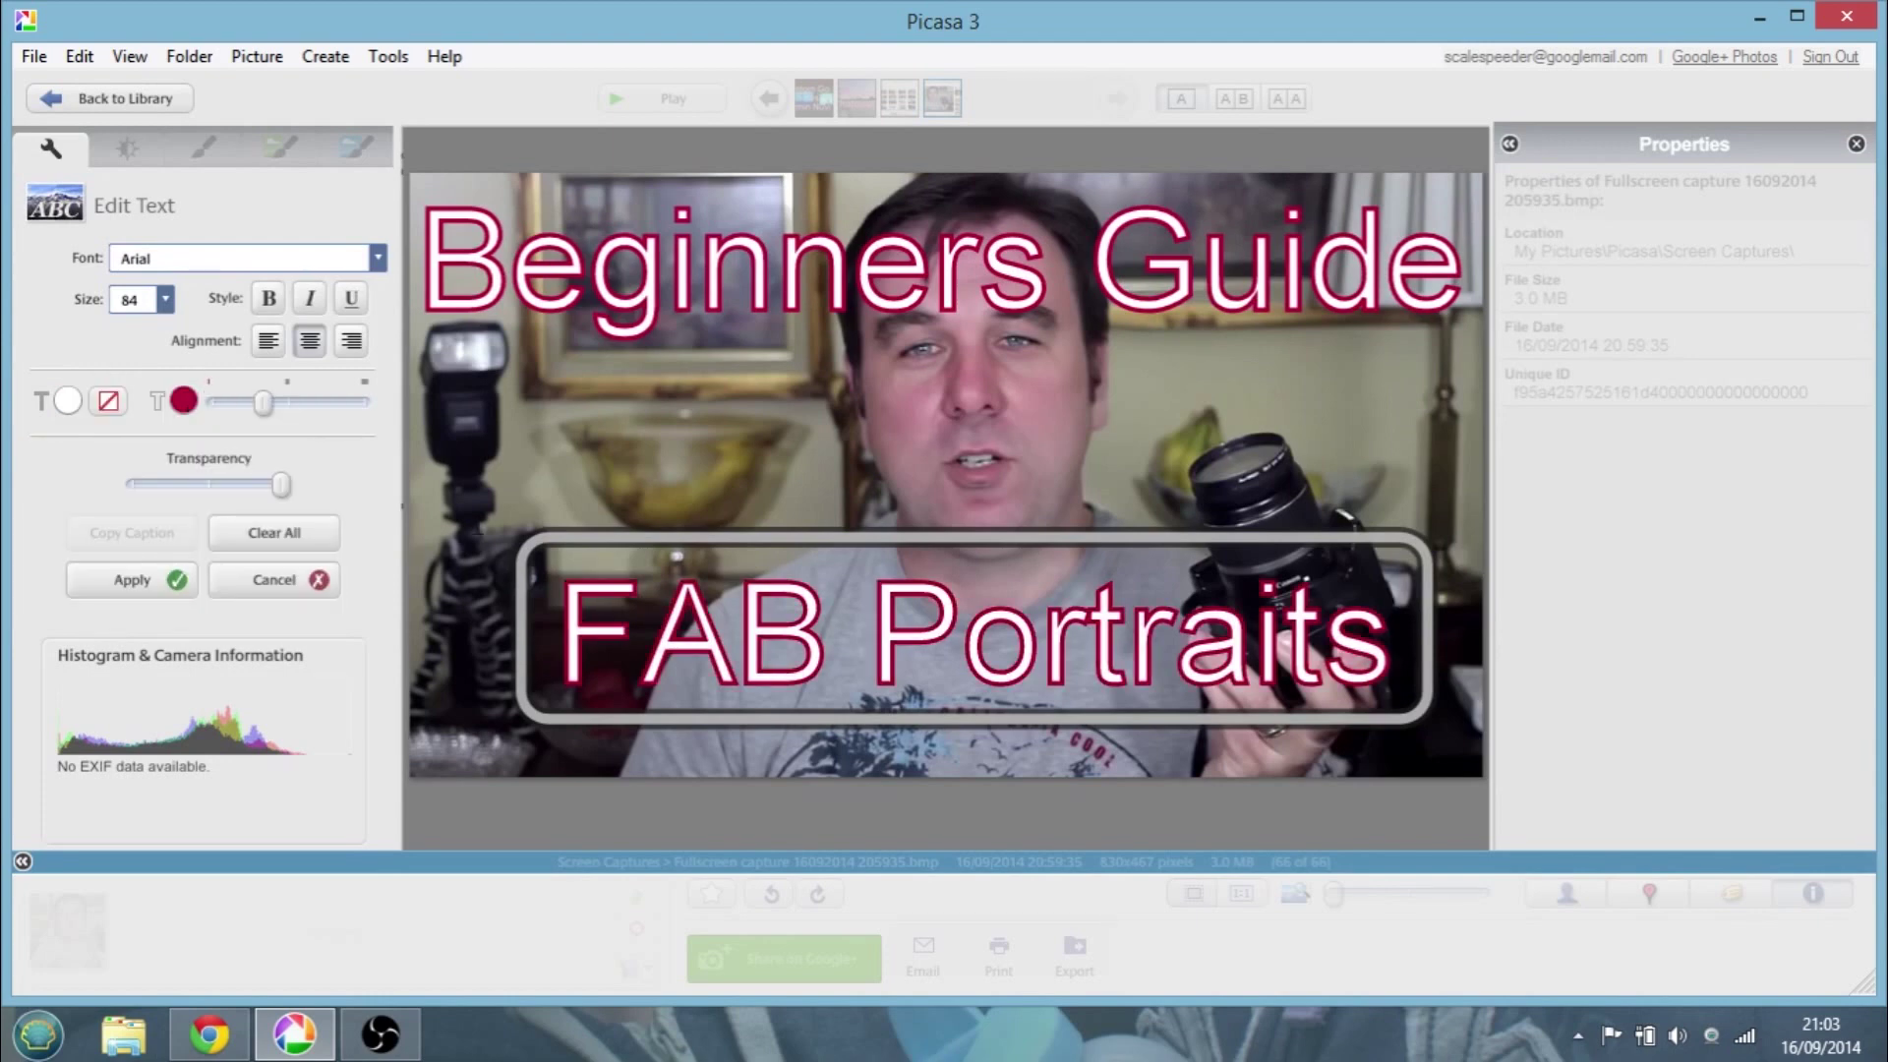
# Enlarge FAB Portraits to size 96 and nudge it slightly down and left
pyautogui.click(165, 300)
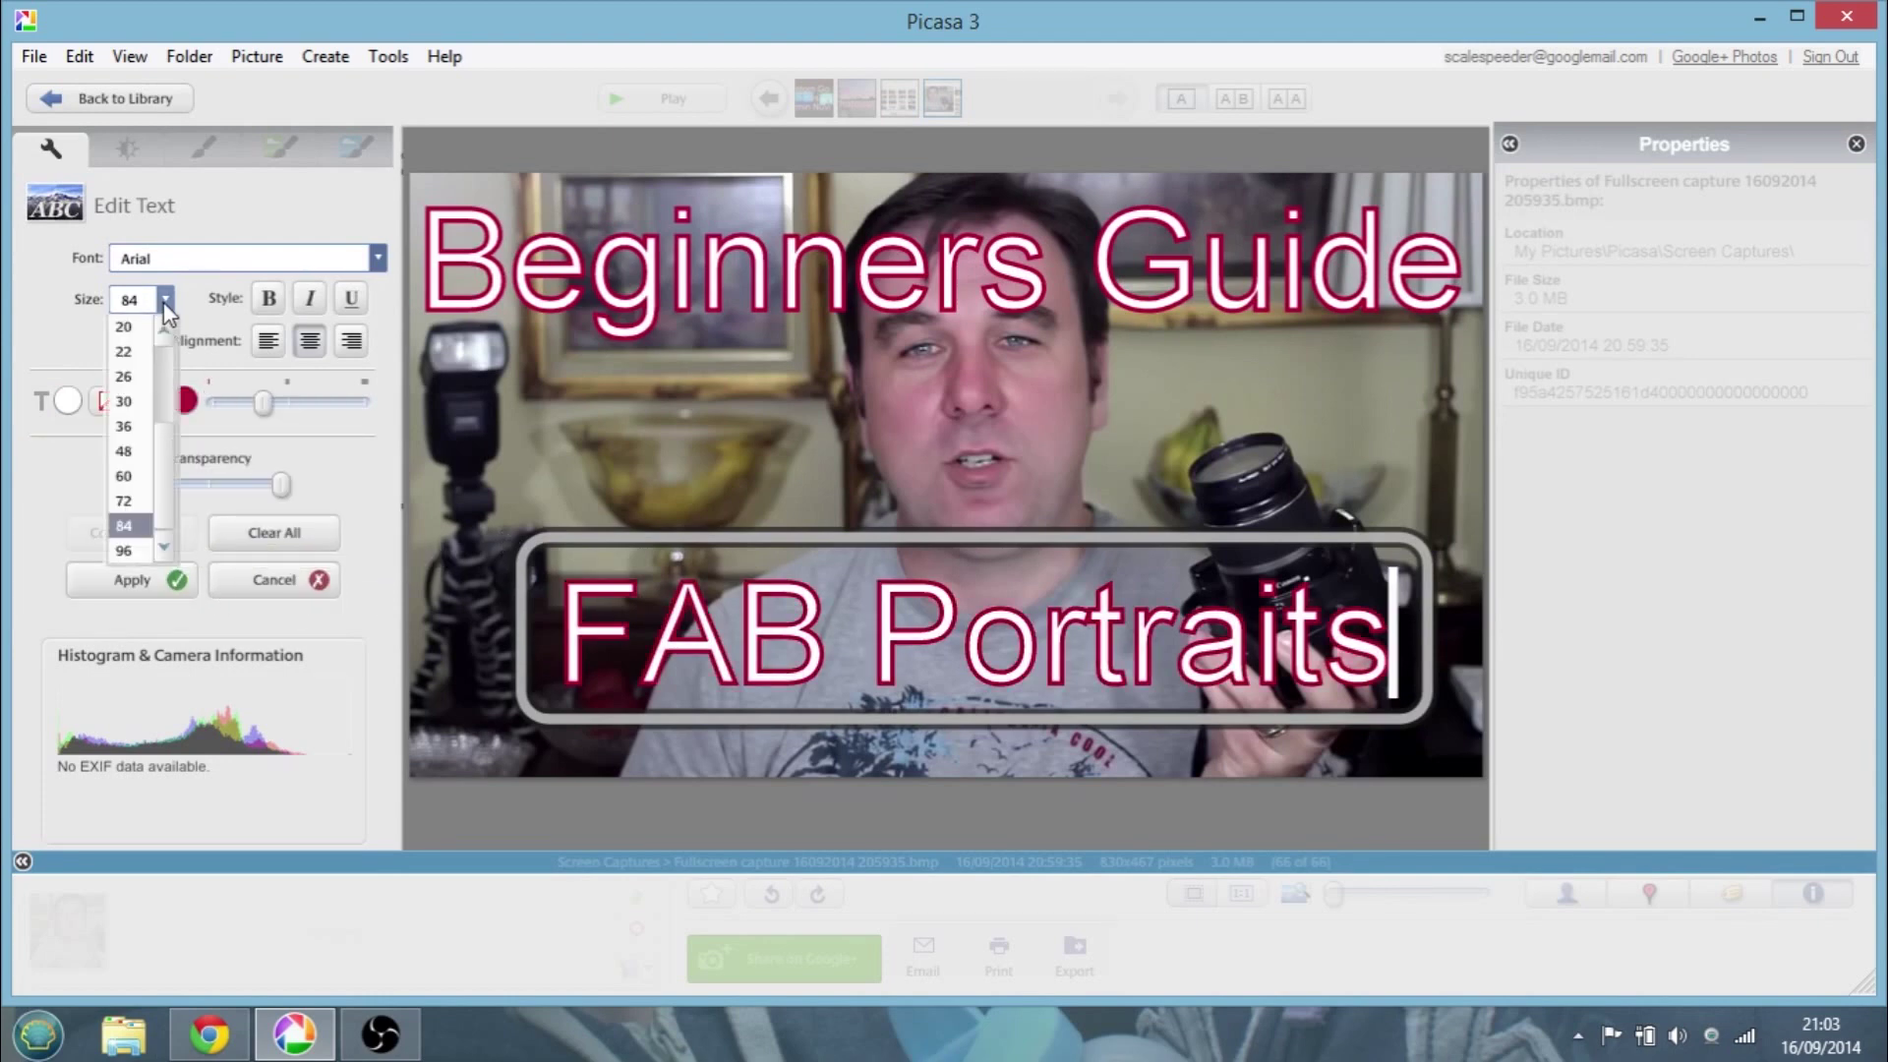
pyautogui.click(132, 552)
pyautogui.moveTo(978, 544); pyautogui.dragTo(953, 554)
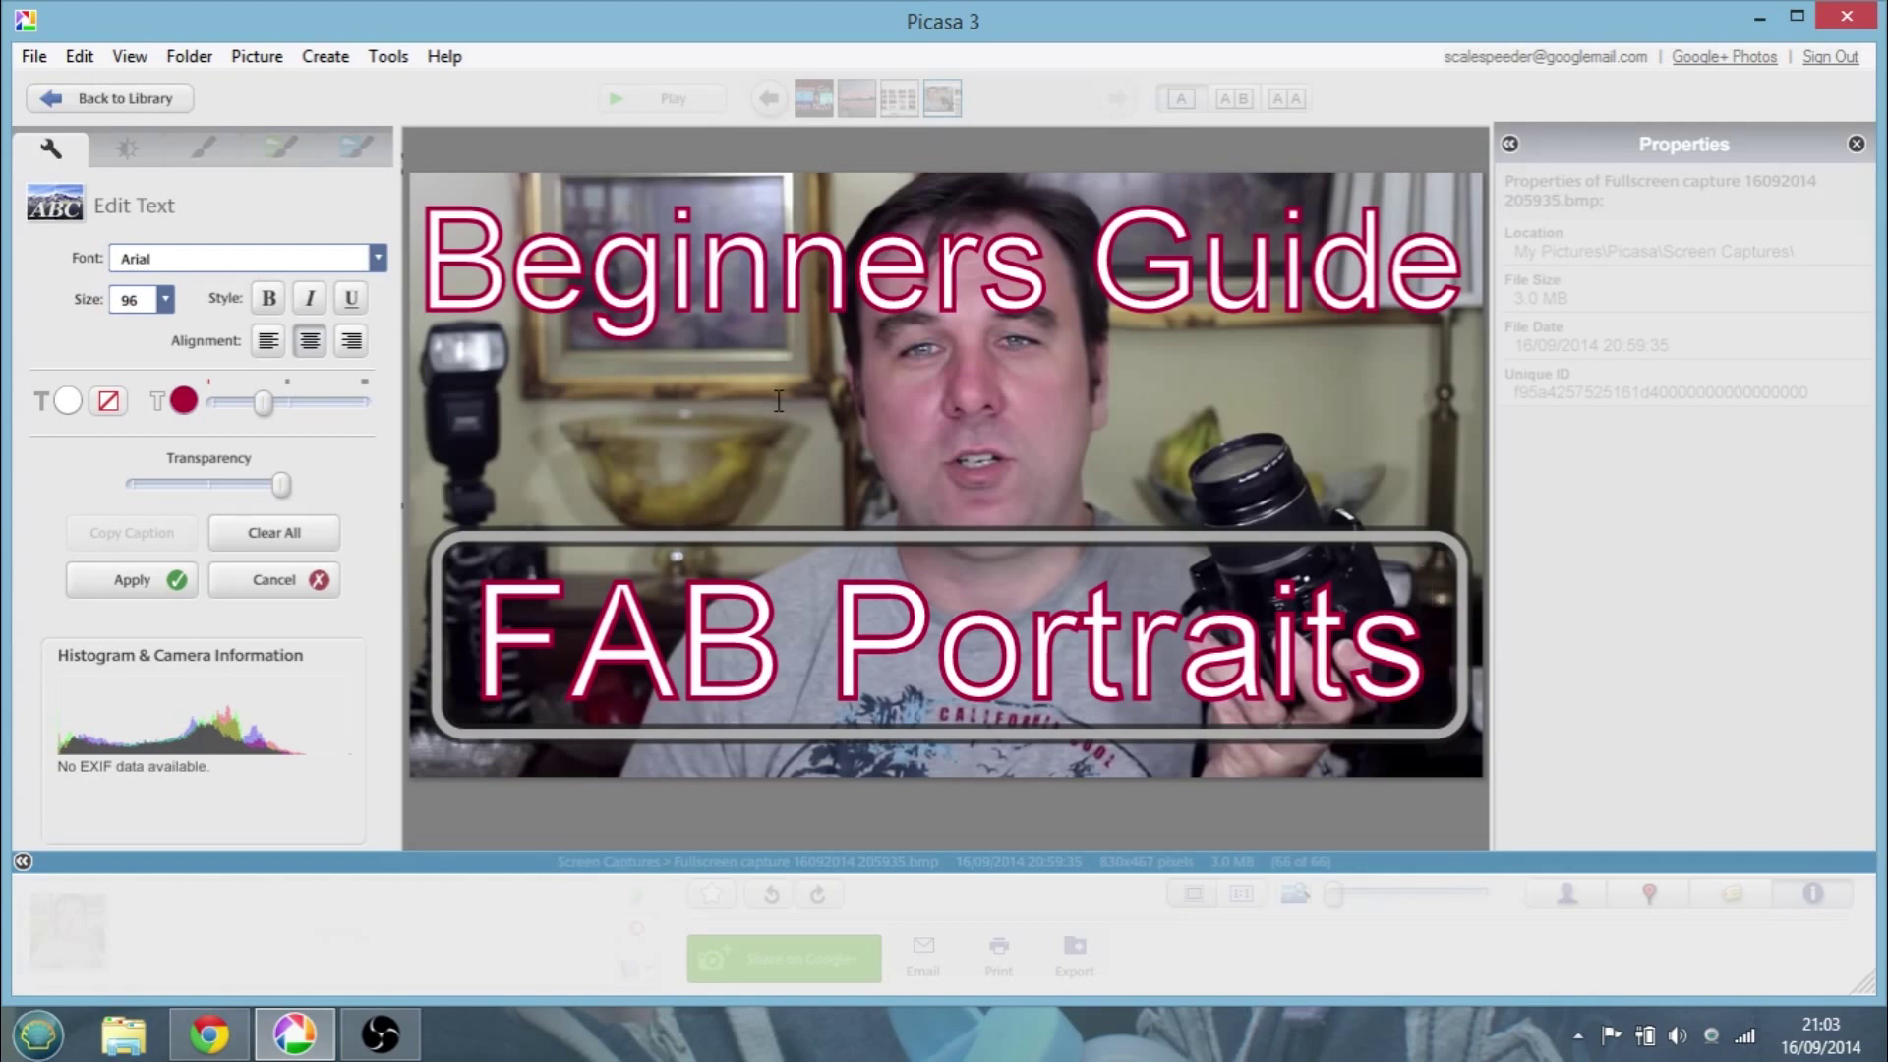
# Keep size 96 and apply both the FAB Portraits and Beginners Guide captions to the frame
pyautogui.click(166, 300)
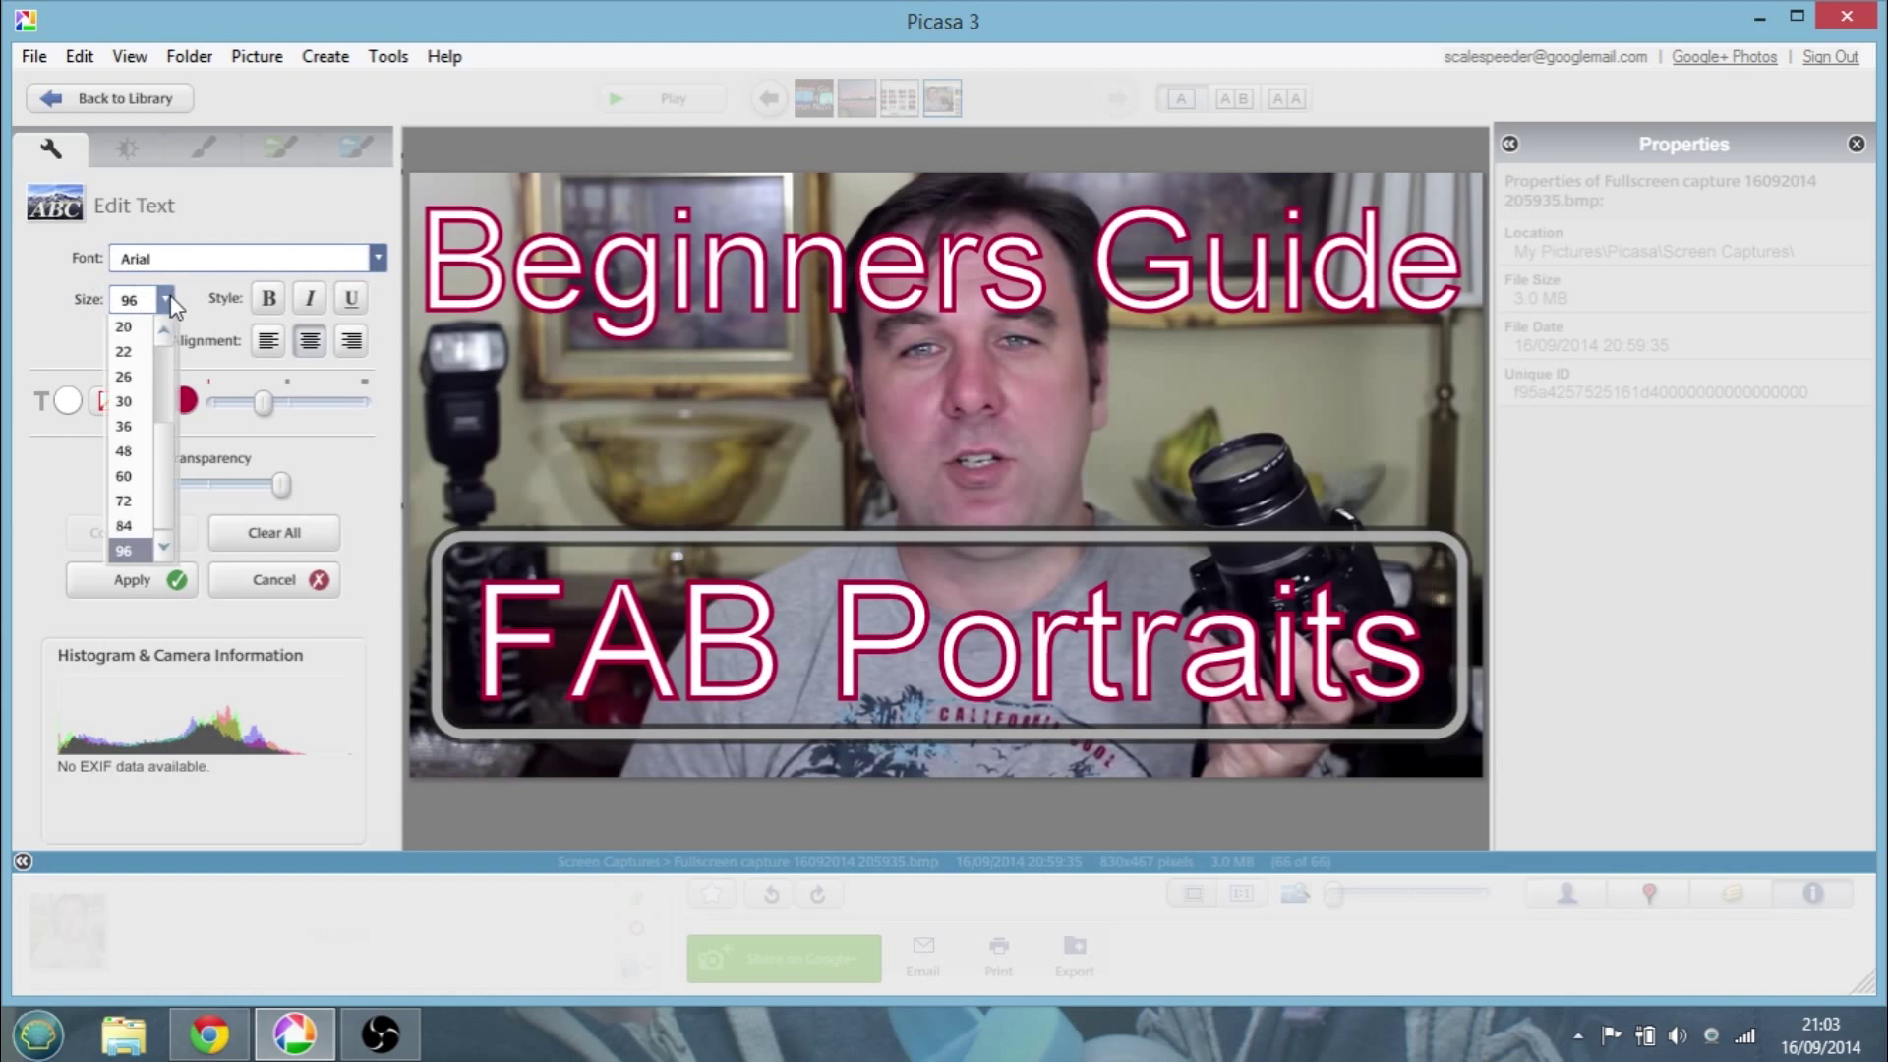
pyautogui.click(171, 307)
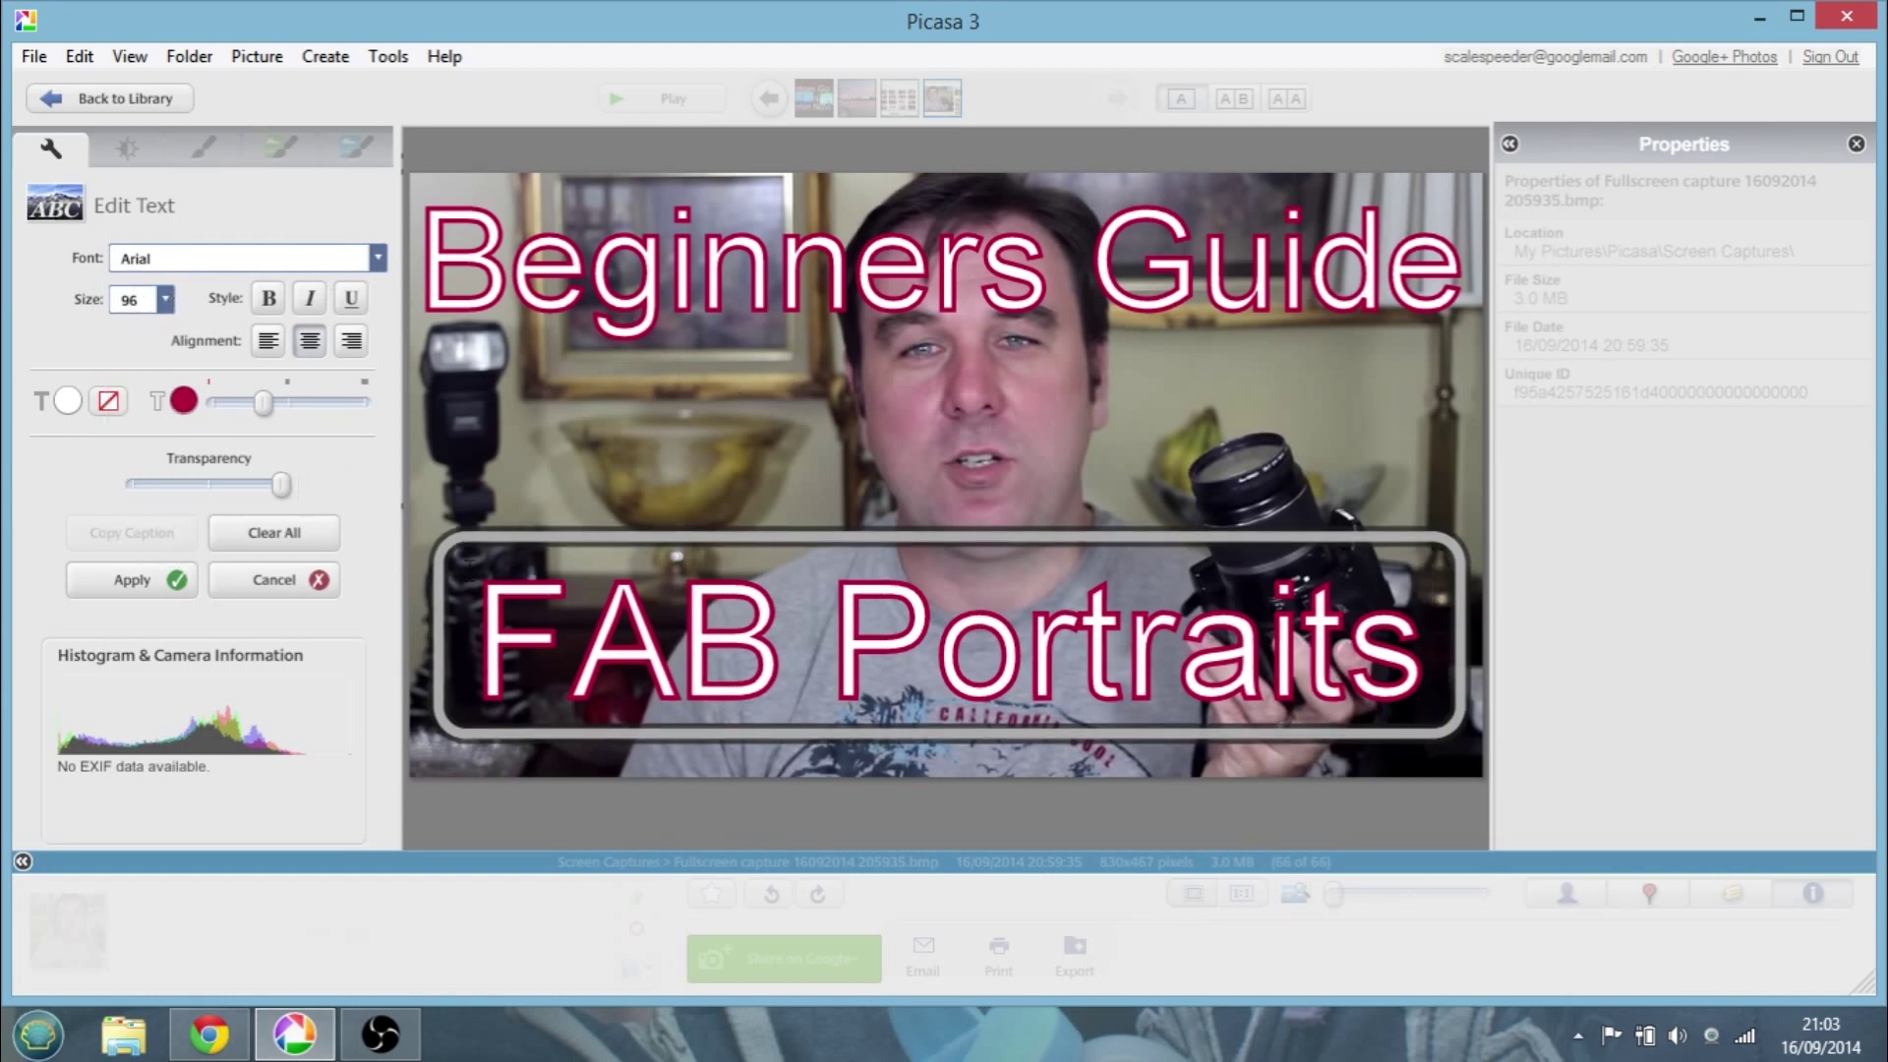
pyautogui.click(150, 582)
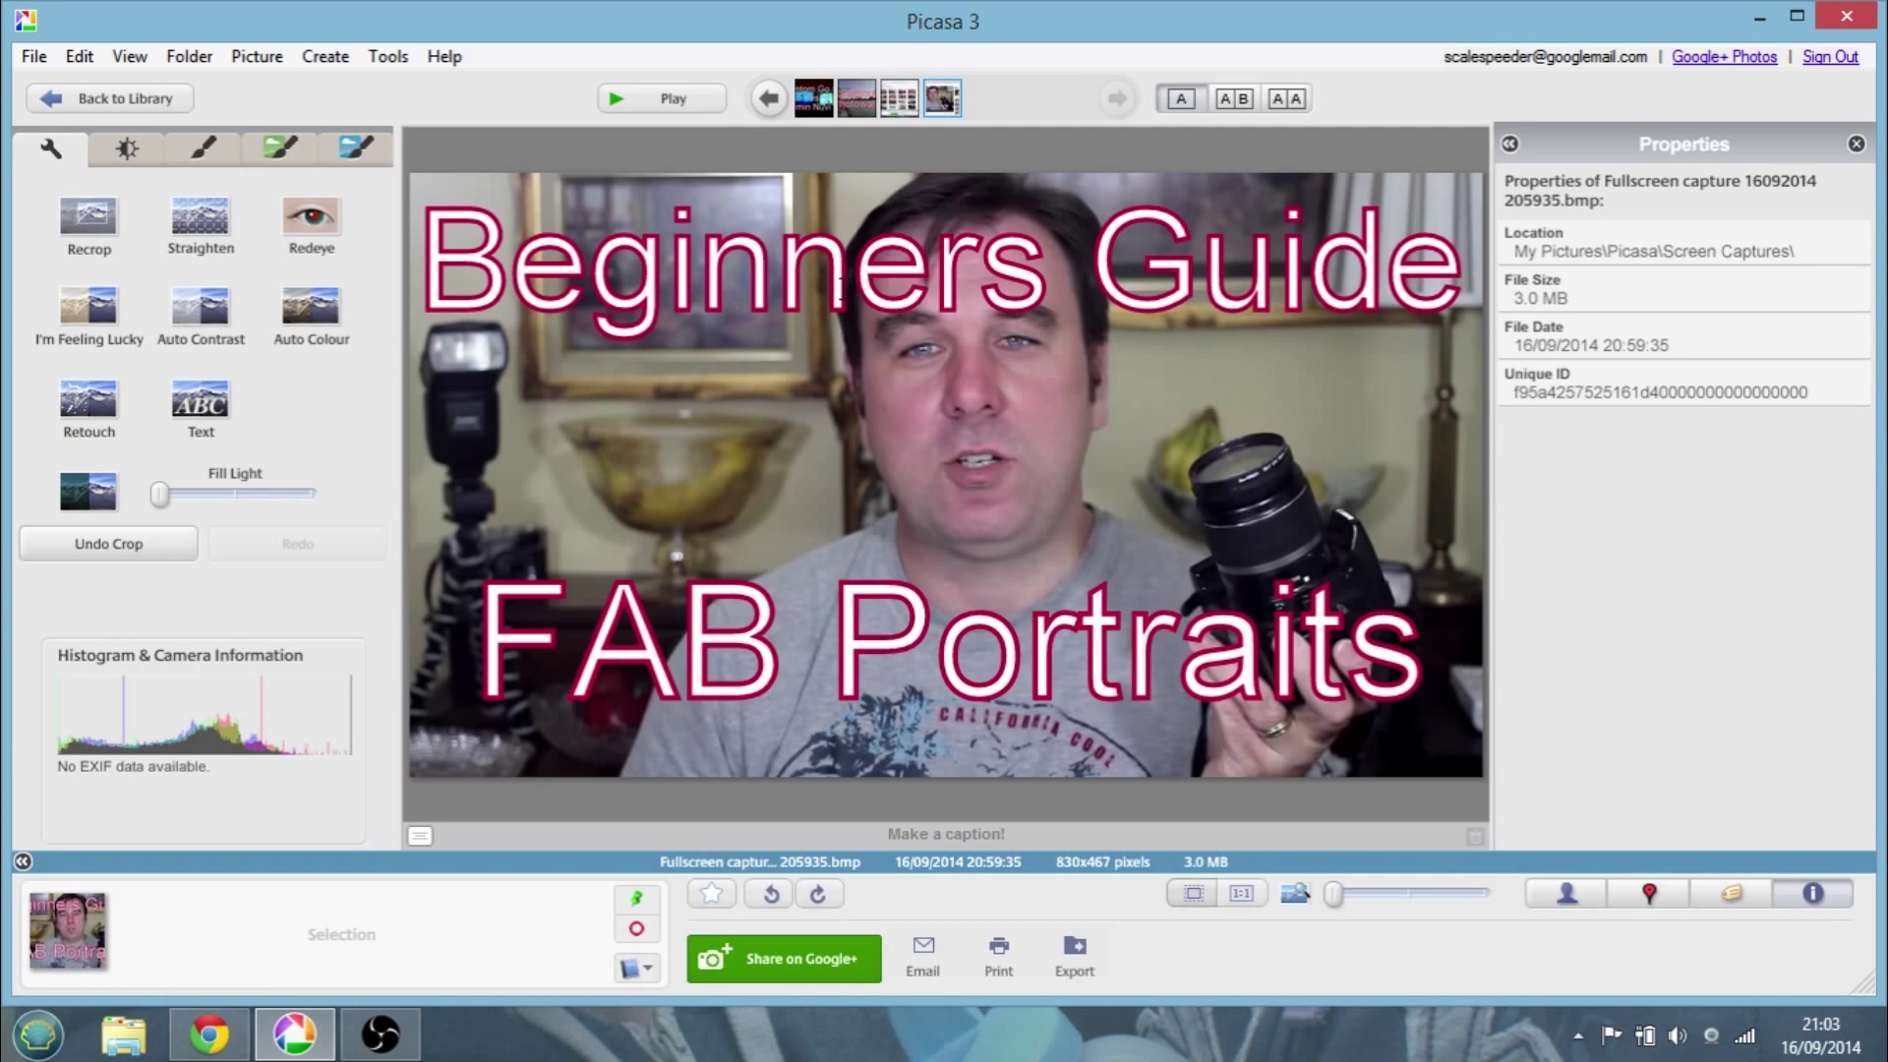
pyautogui.click(843, 287)
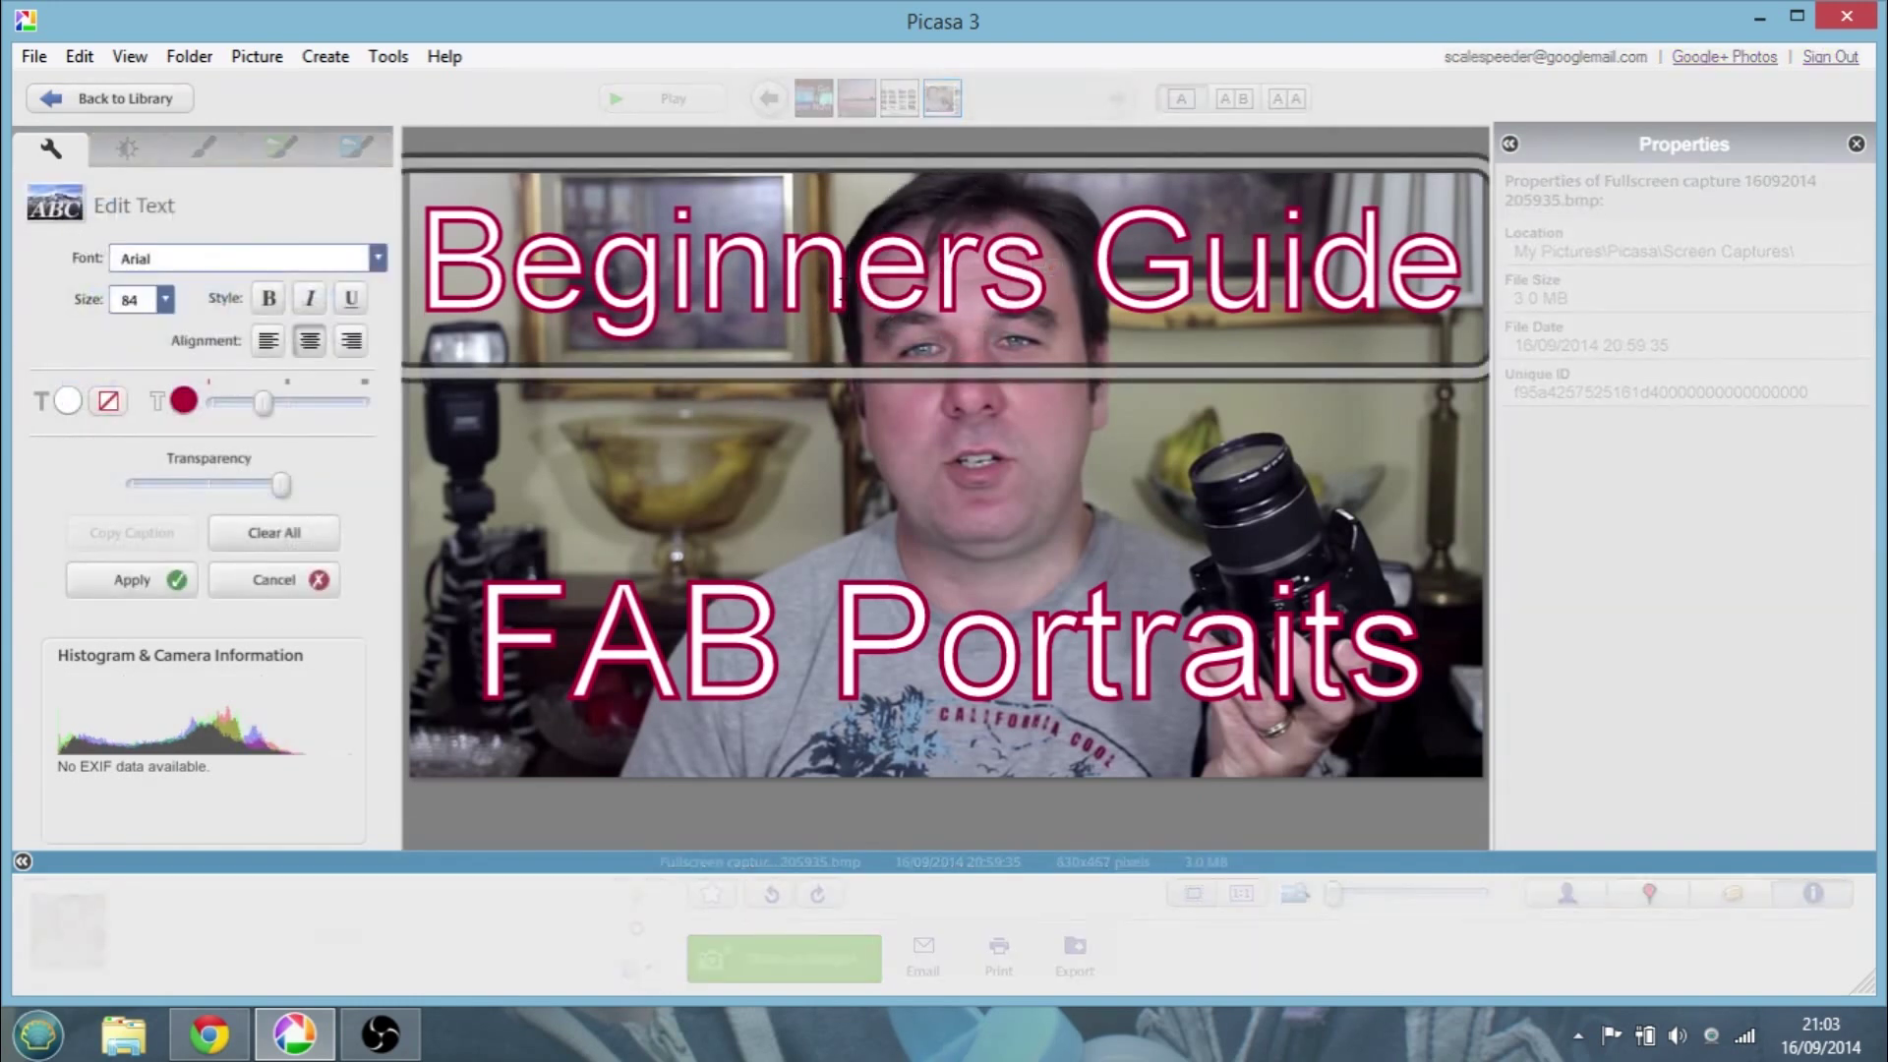
pyautogui.click(169, 583)
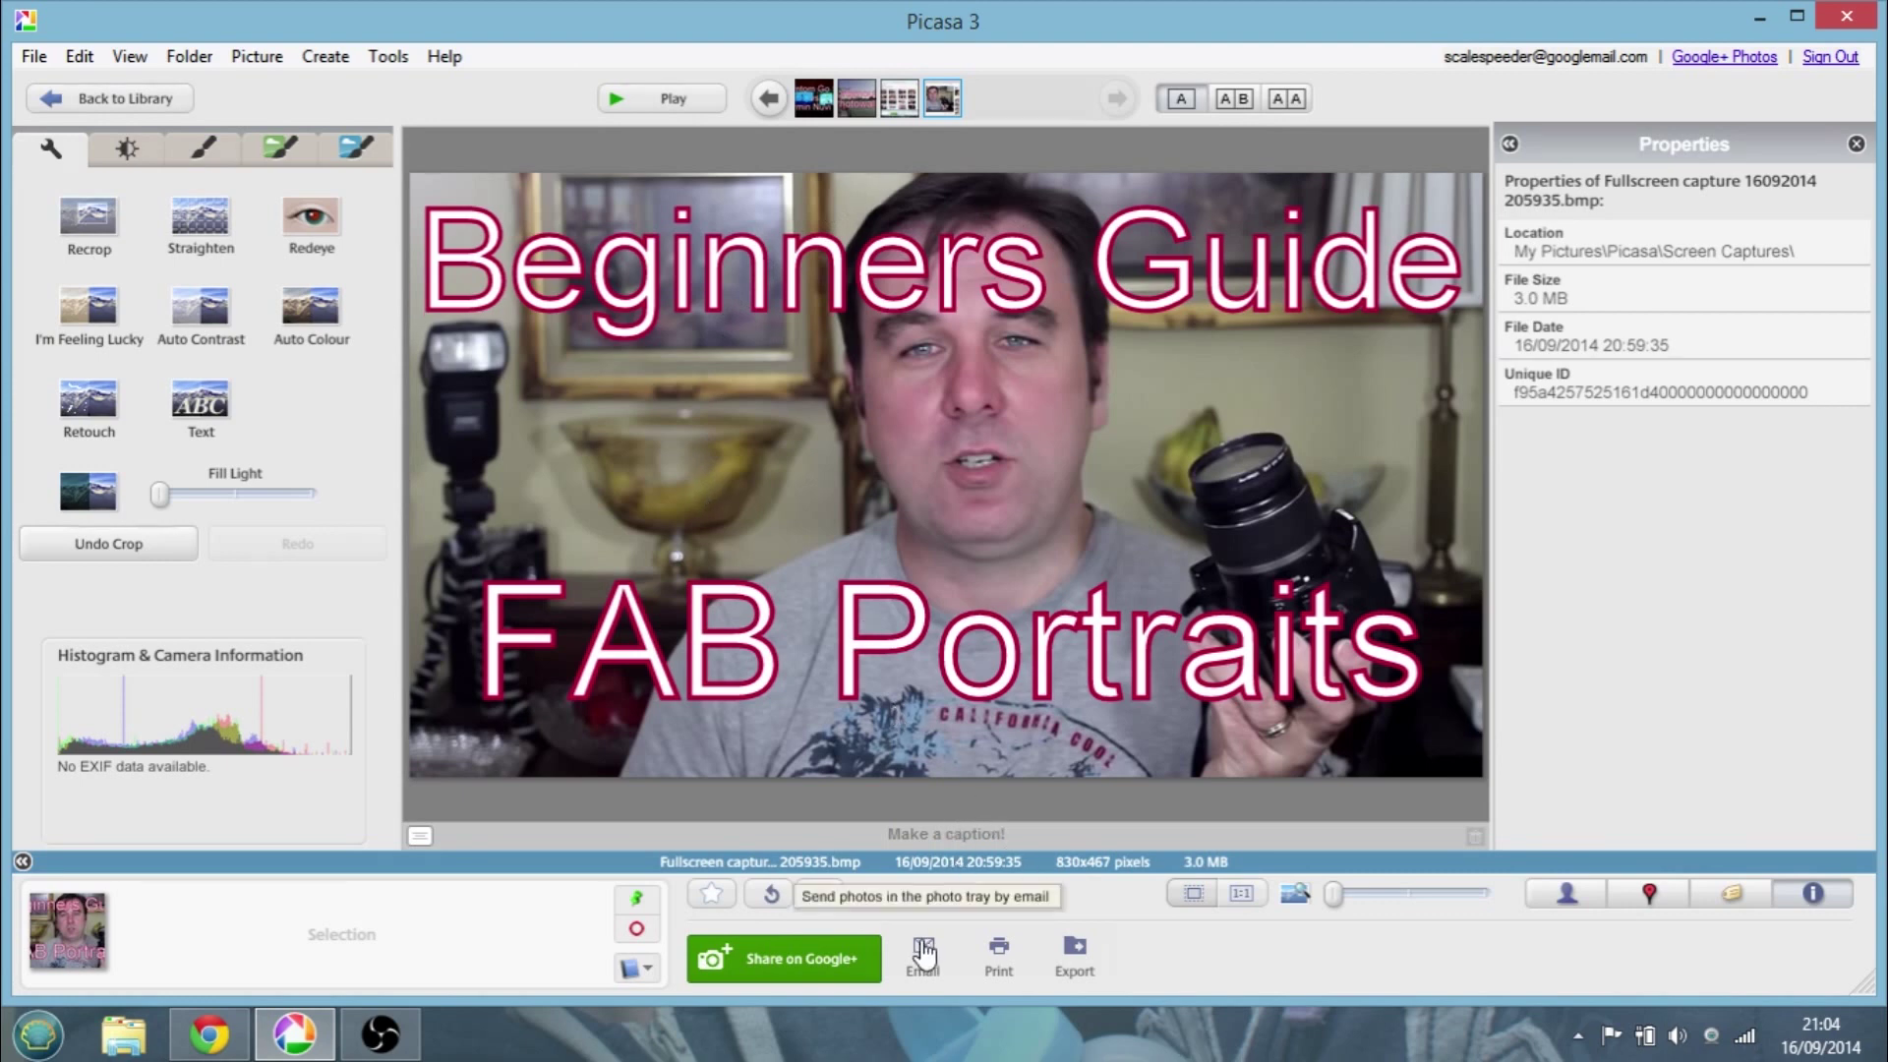
# Export the captioned frame to Videos\Screen Captures, then switch back to the YouTube browser window
pyautogui.click(1076, 951)
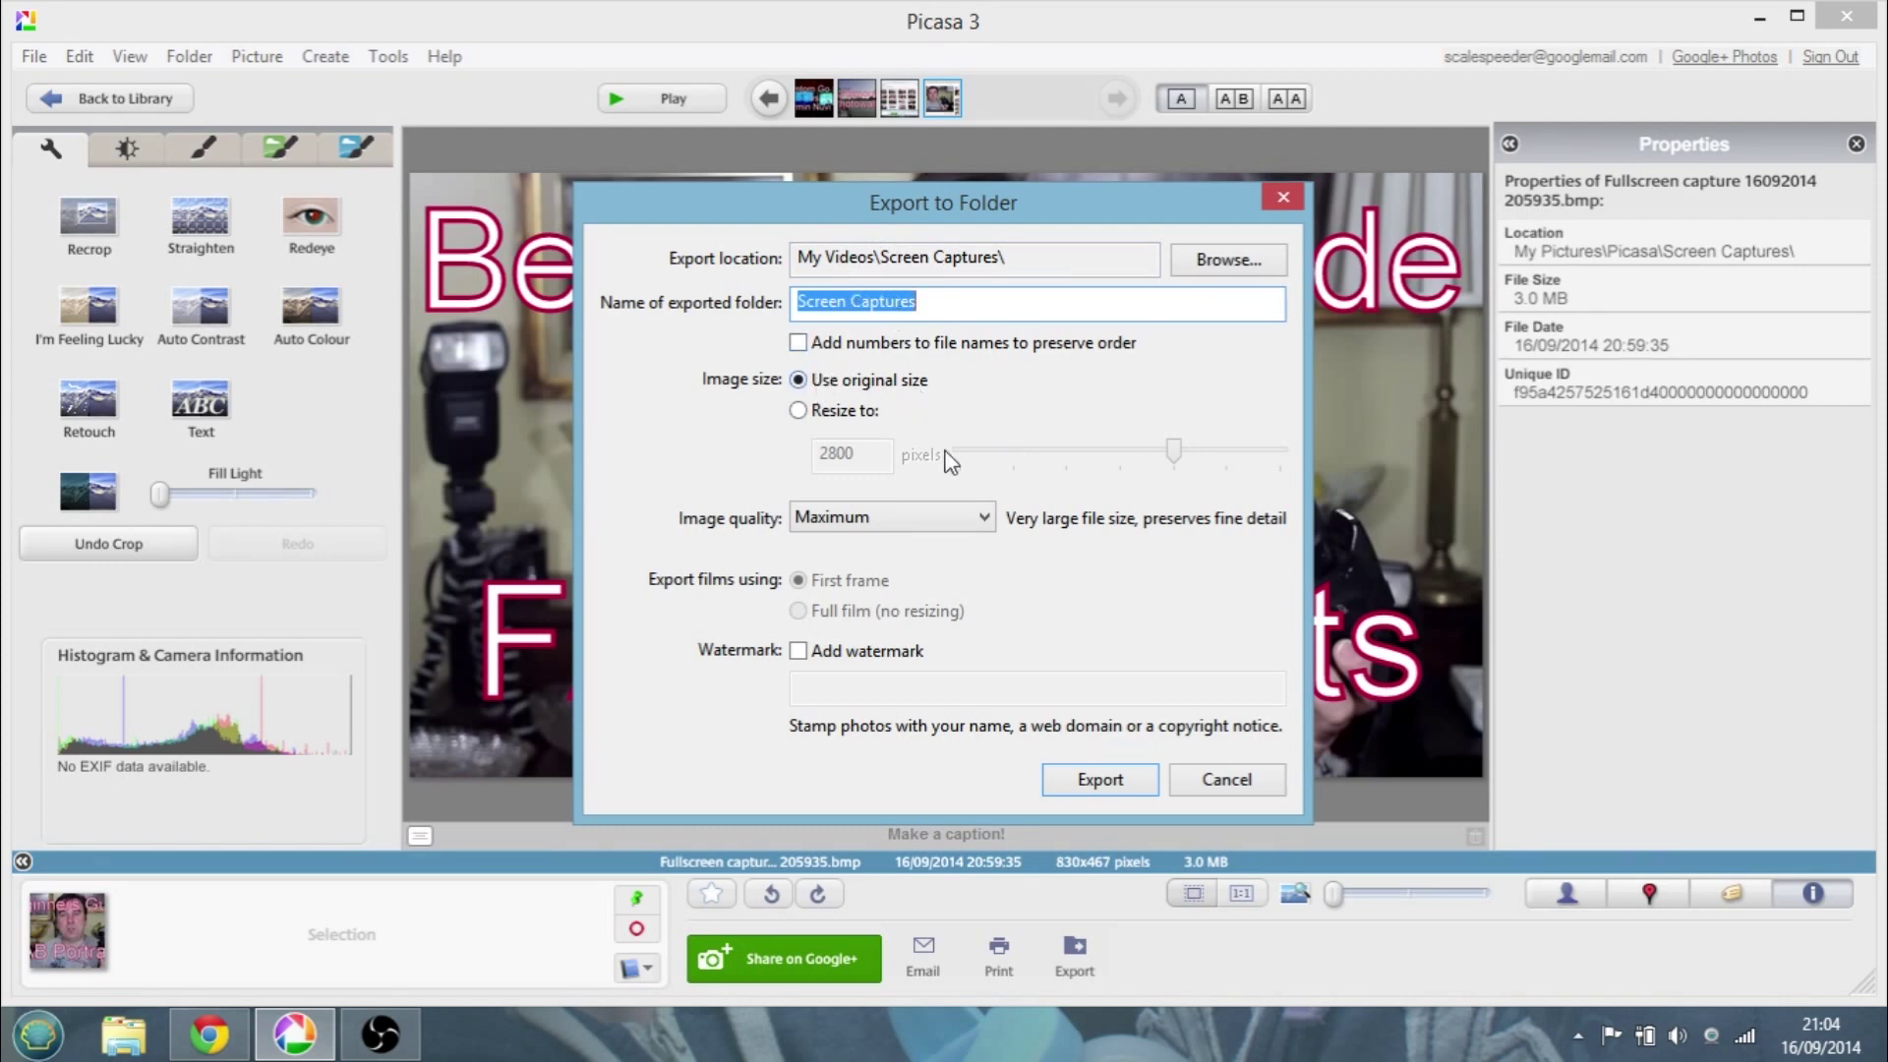
pyautogui.click(1102, 777)
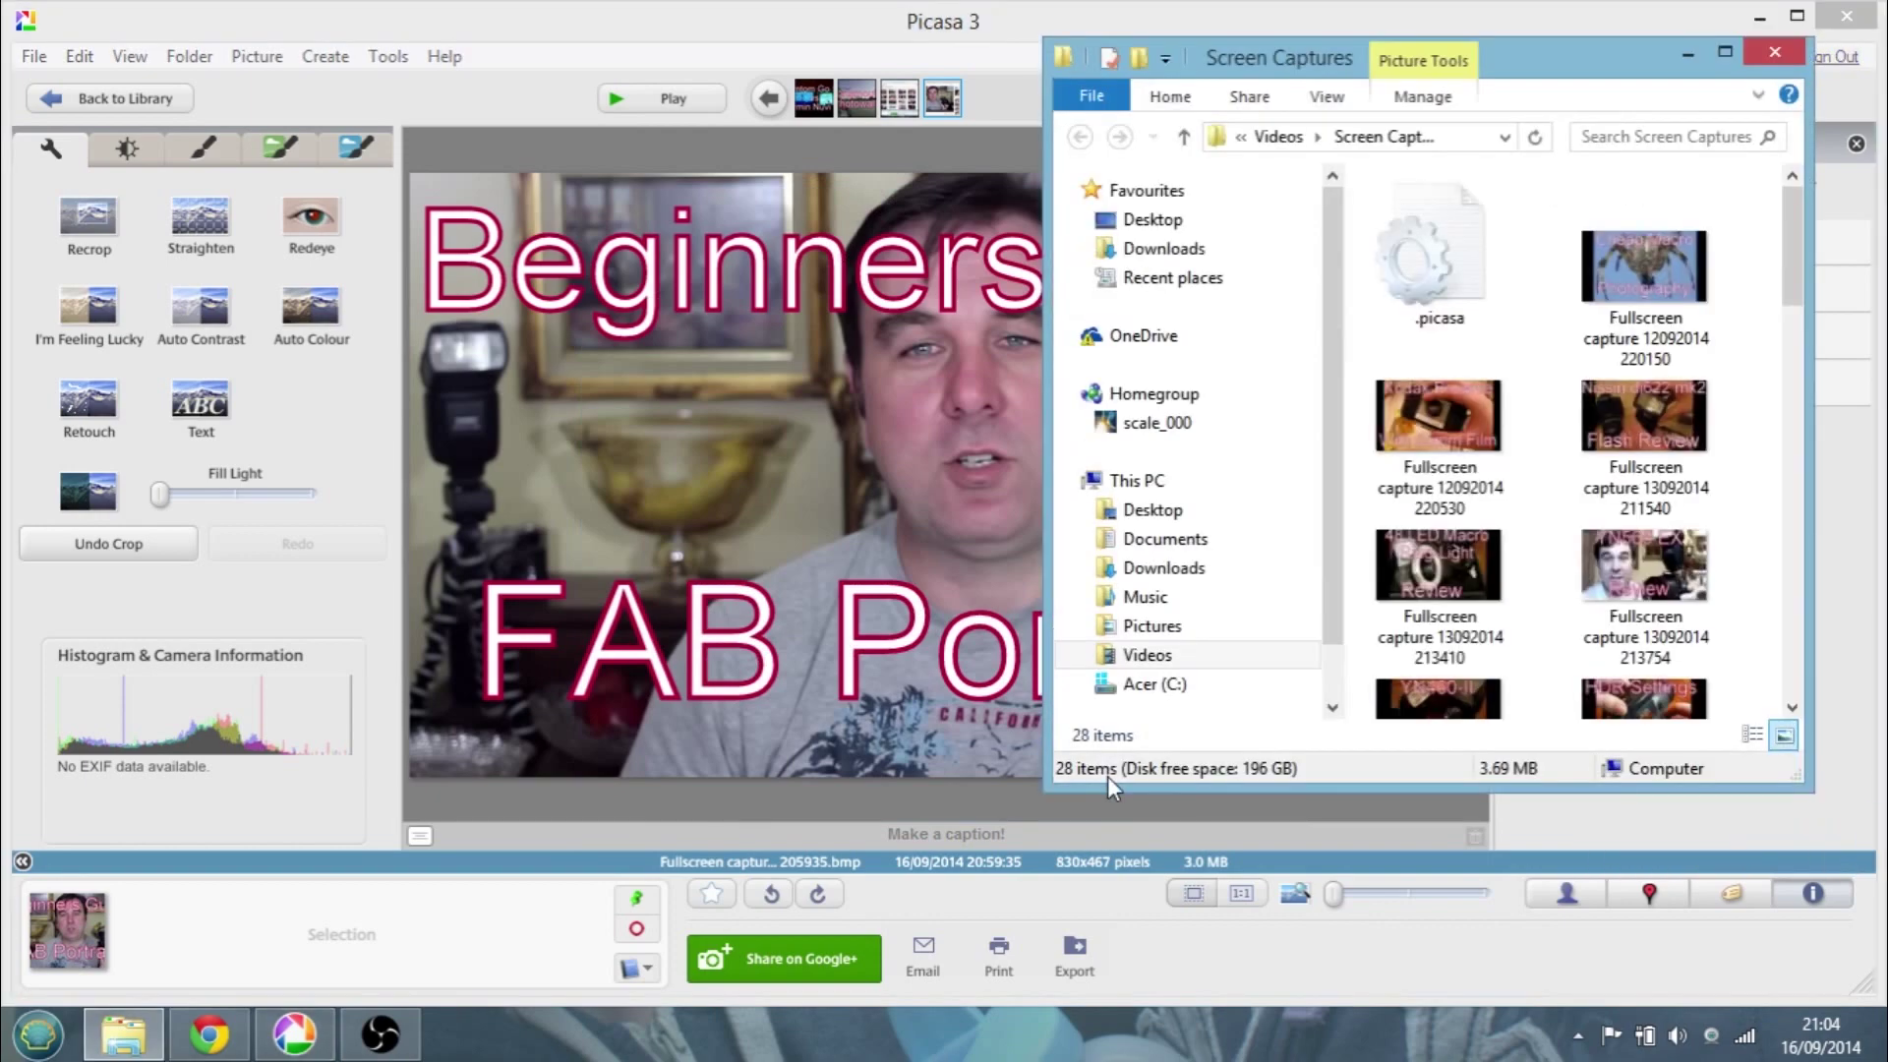
pyautogui.moveTo(1790, 234); pyautogui.dragTo(1798, 629)
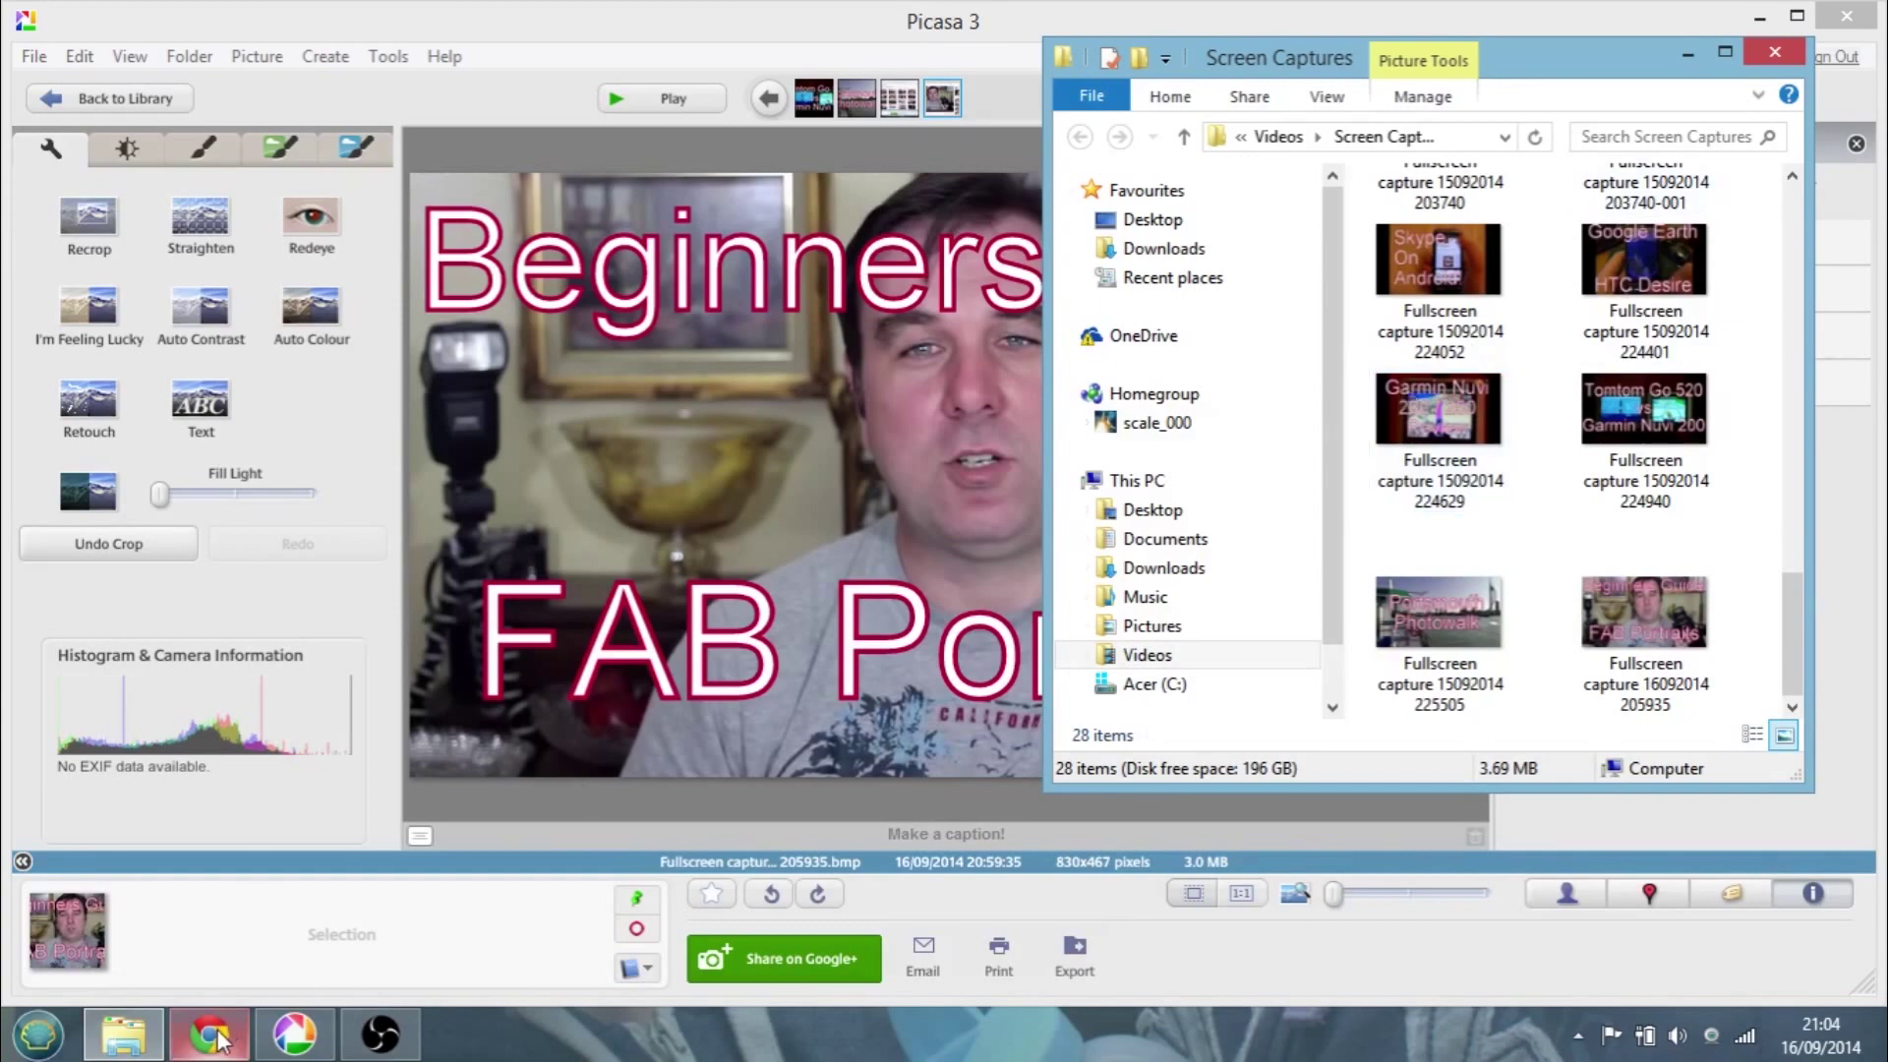
pyautogui.moveTo(219, 1039)
pyautogui.click(197, 875)
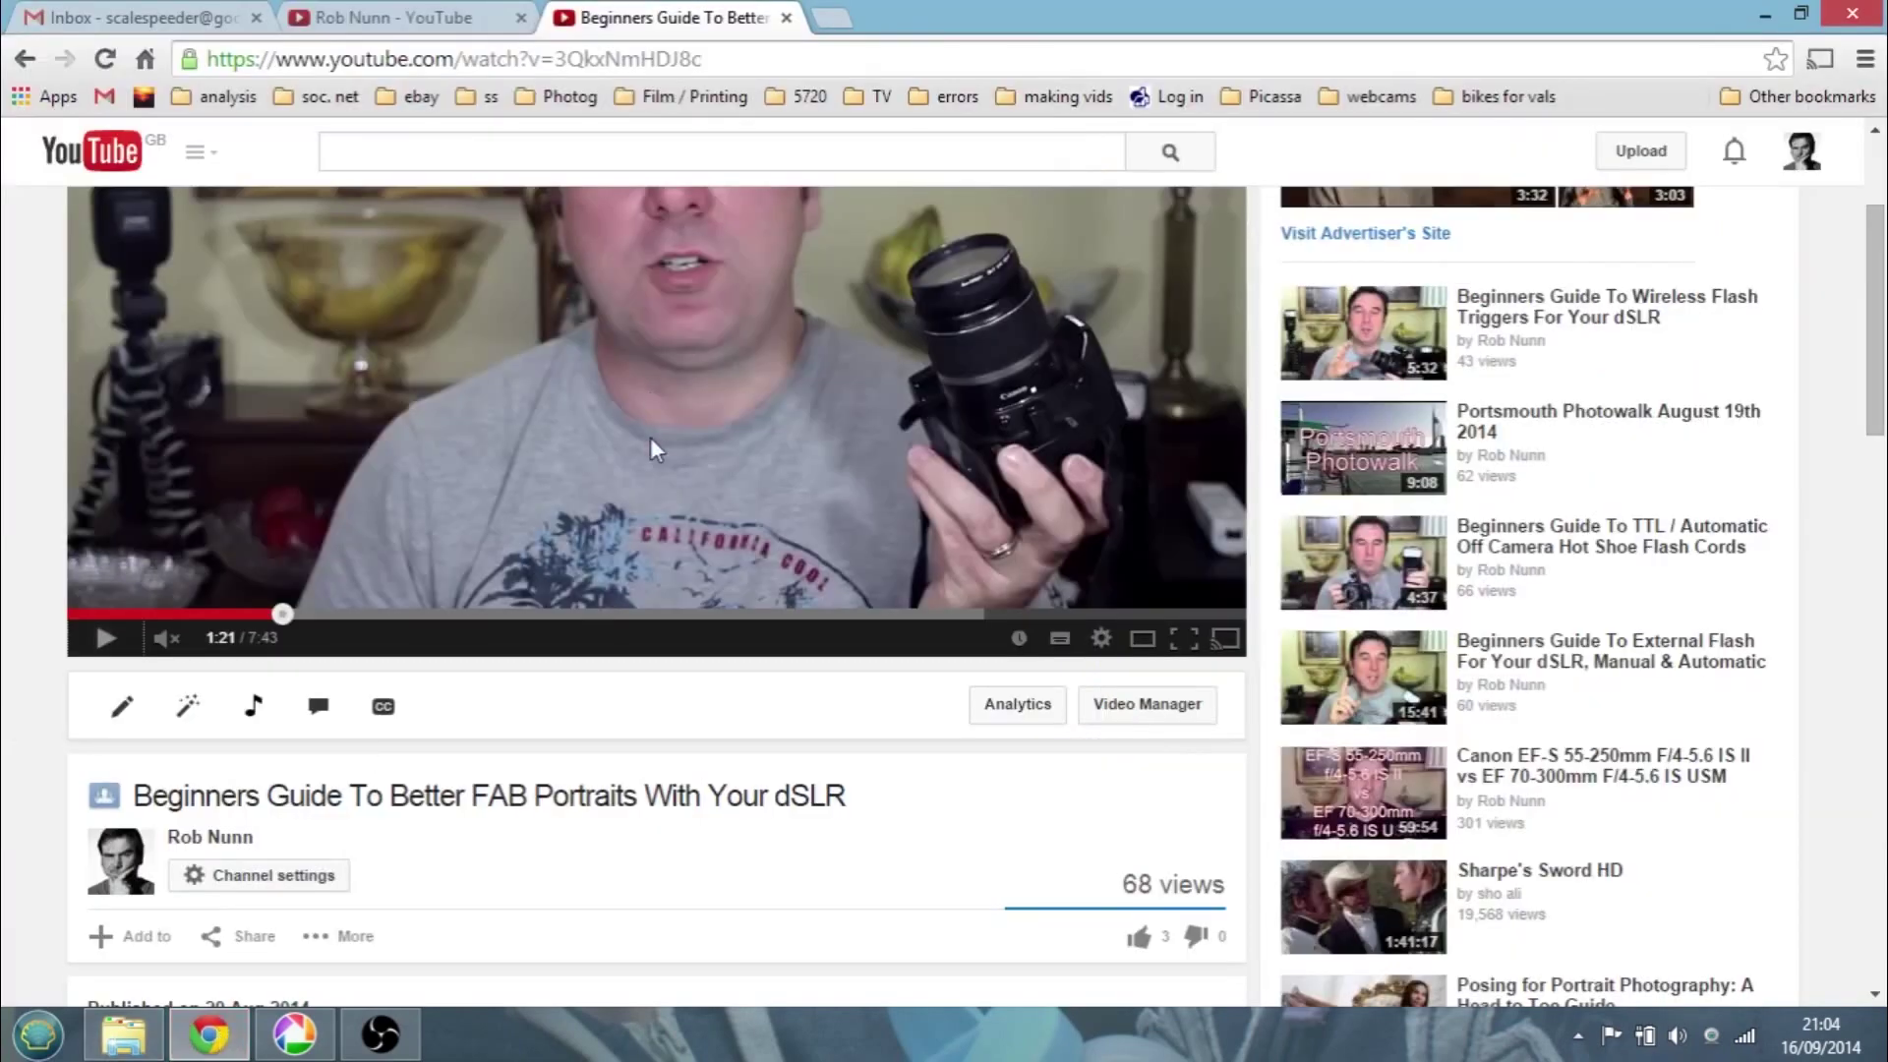
# Return to the Video Manager list, open the FAB Portraits video's edit page and pick a custom thumbnail image
pyautogui.scroll(3, 651, 437)
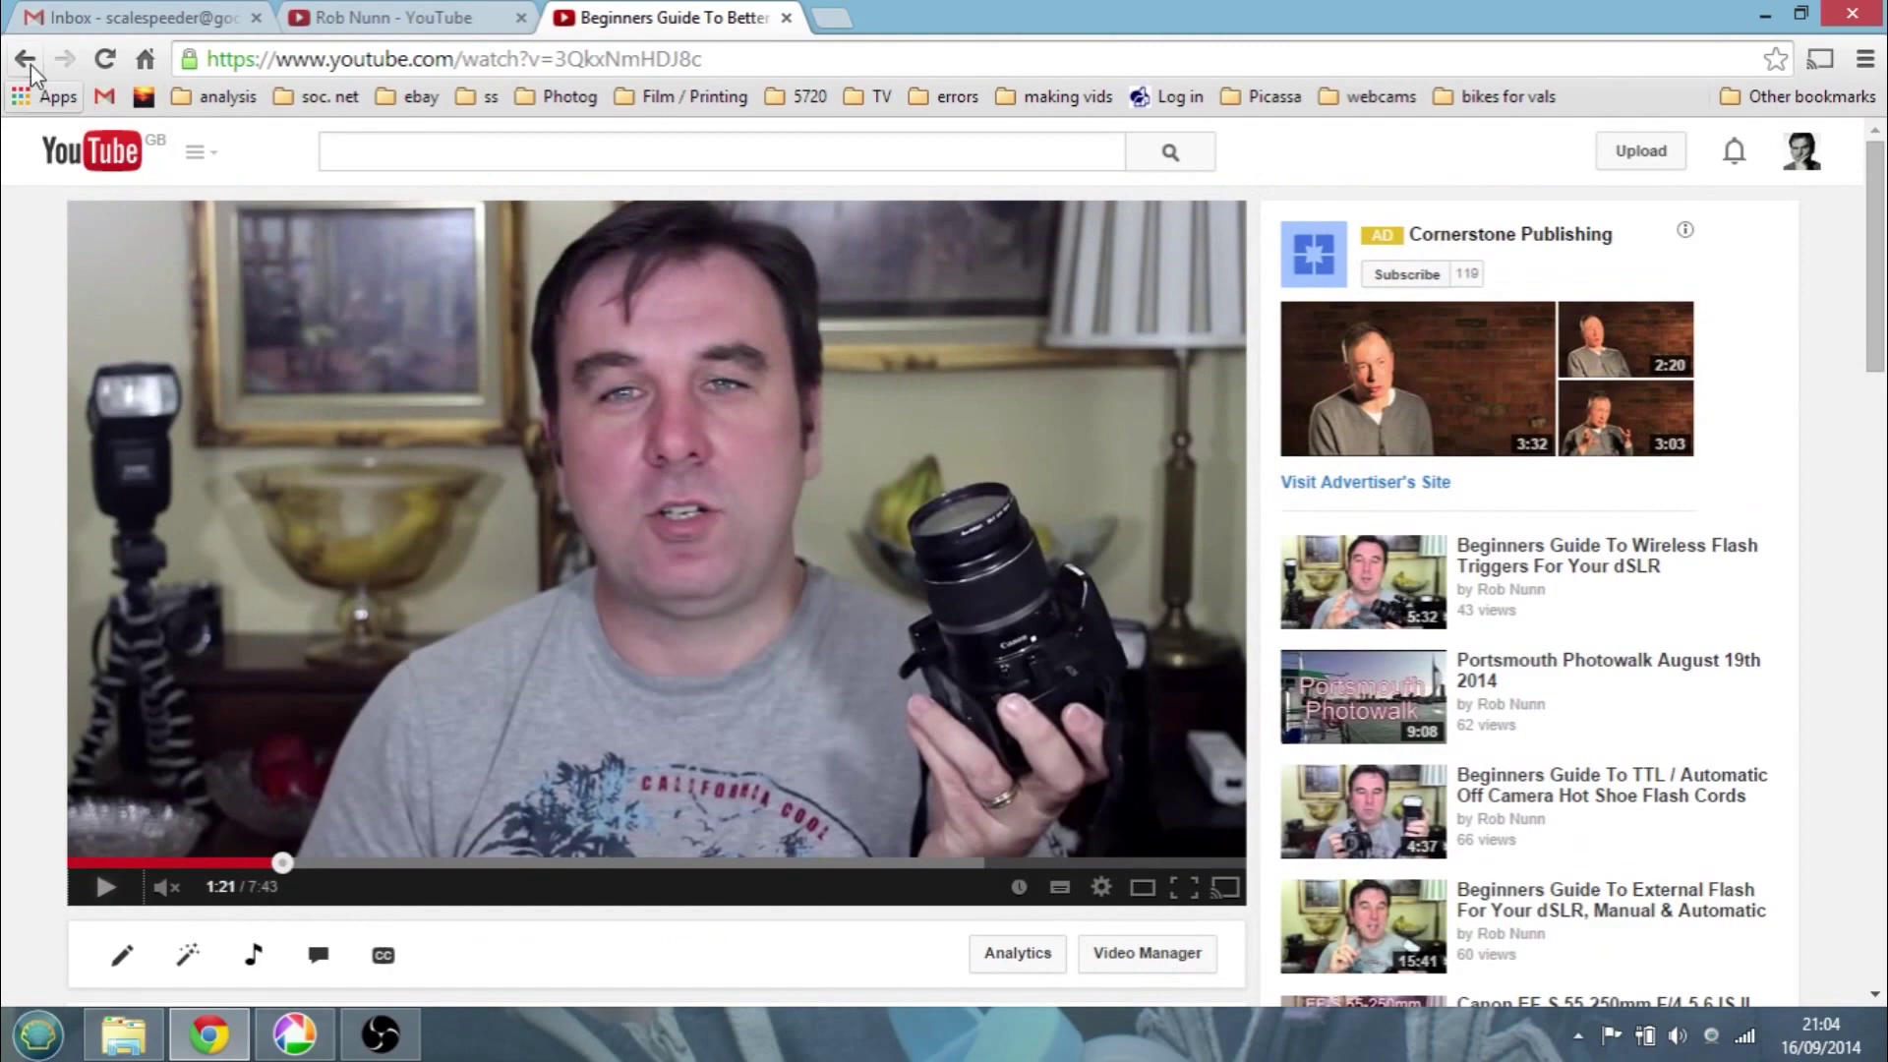
pyautogui.click(28, 60)
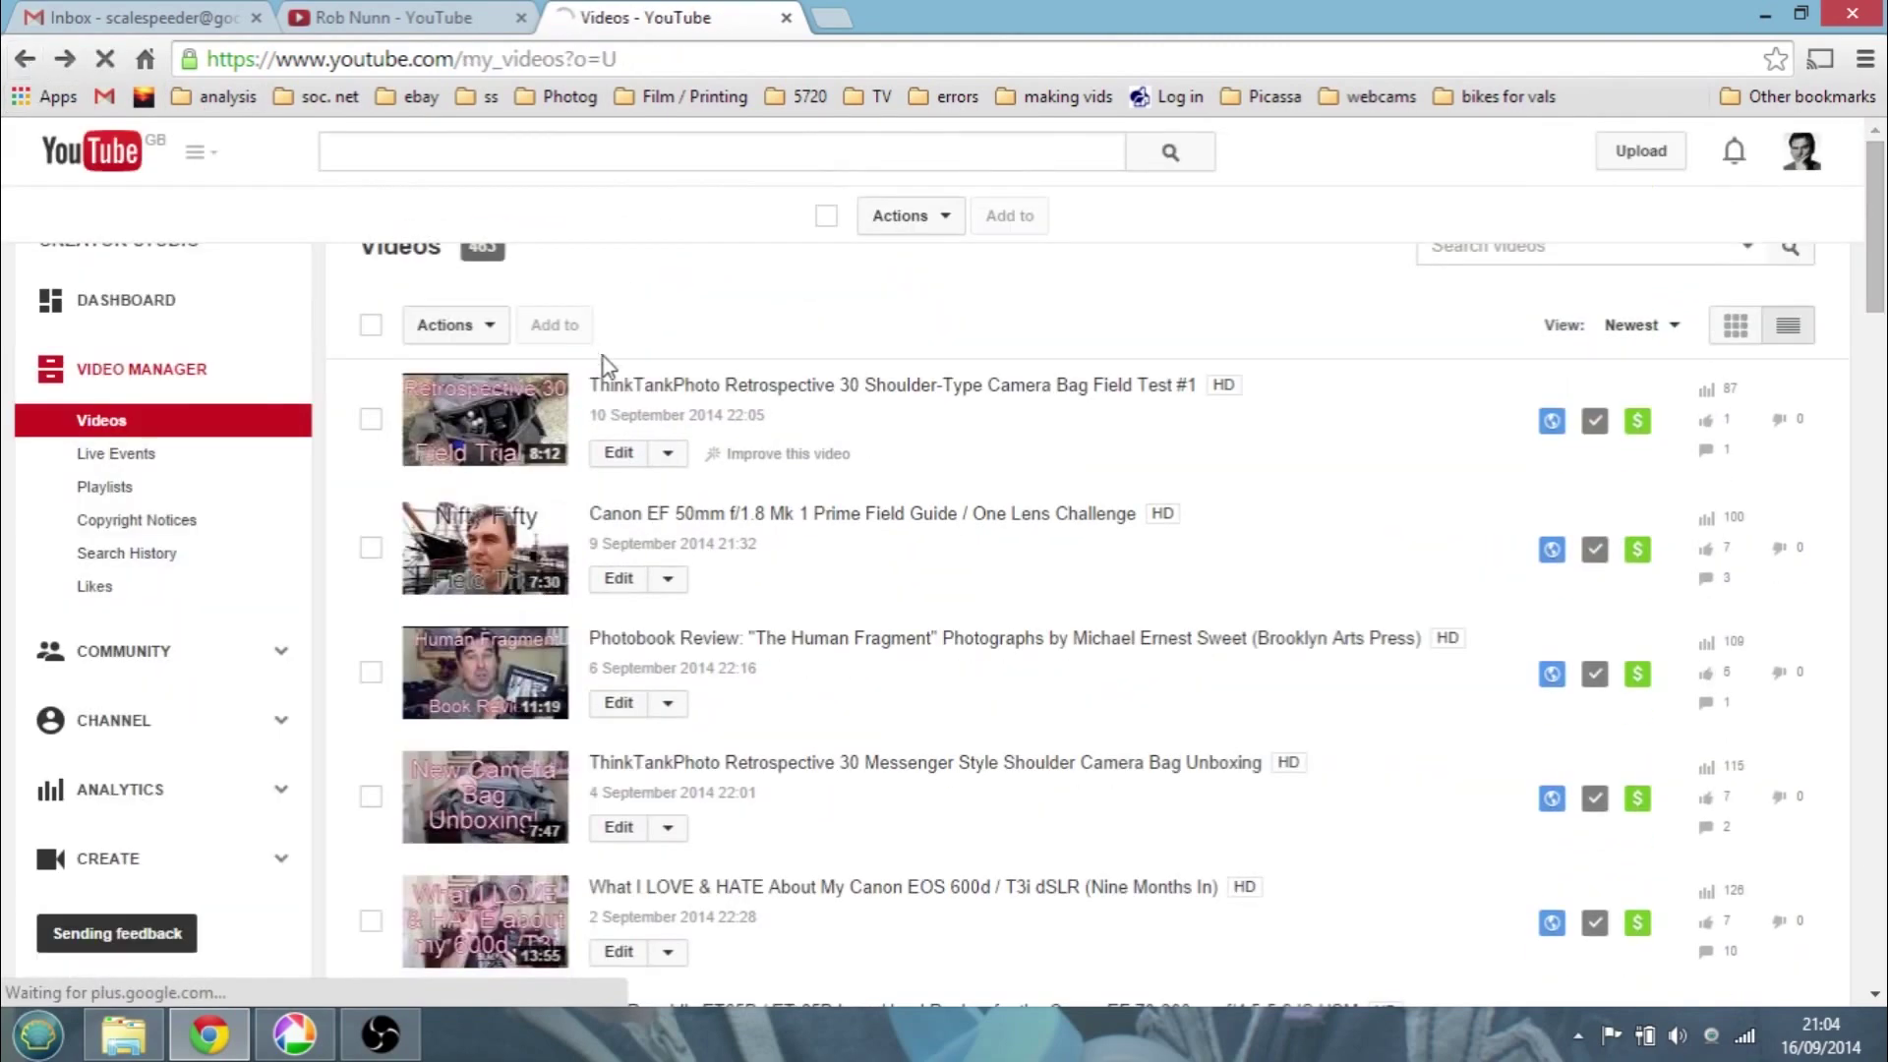
pyautogui.scroll(-3, 802, 677)
pyautogui.scroll(-15, 803, 677)
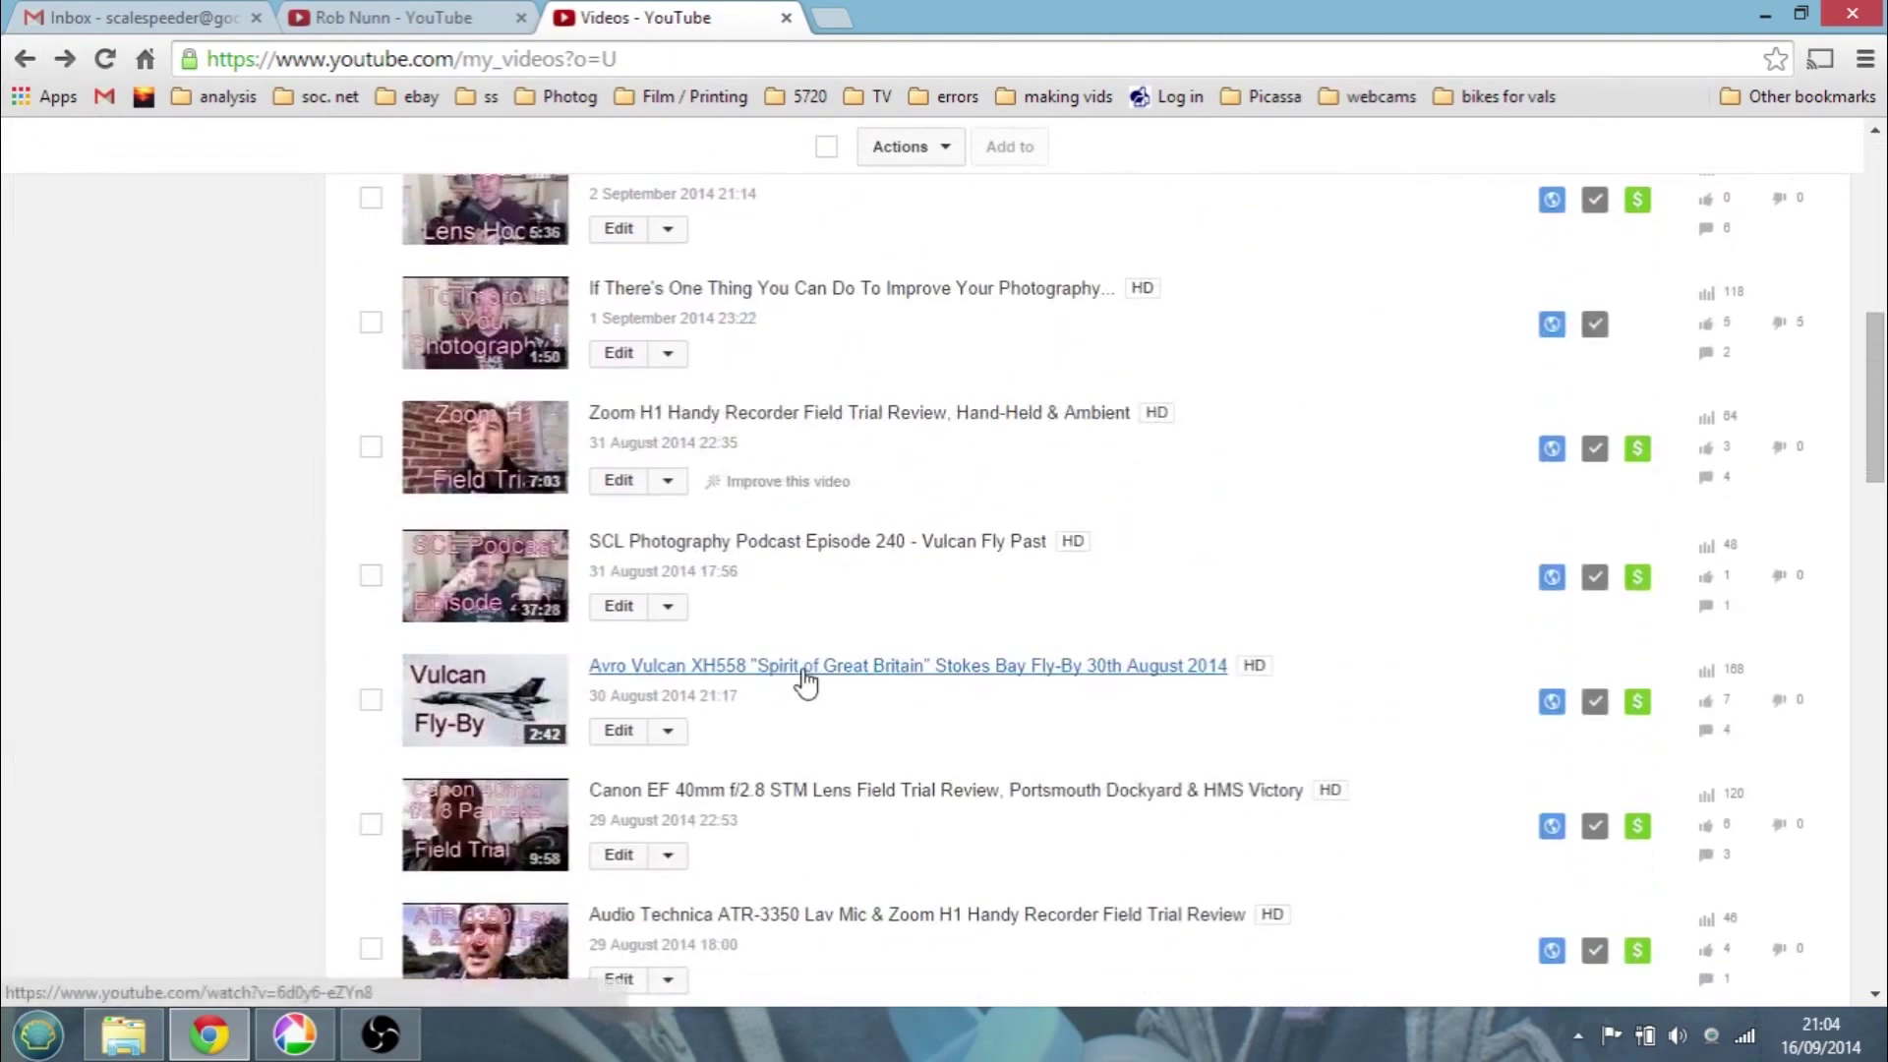
pyautogui.scroll(-5, 803, 676)
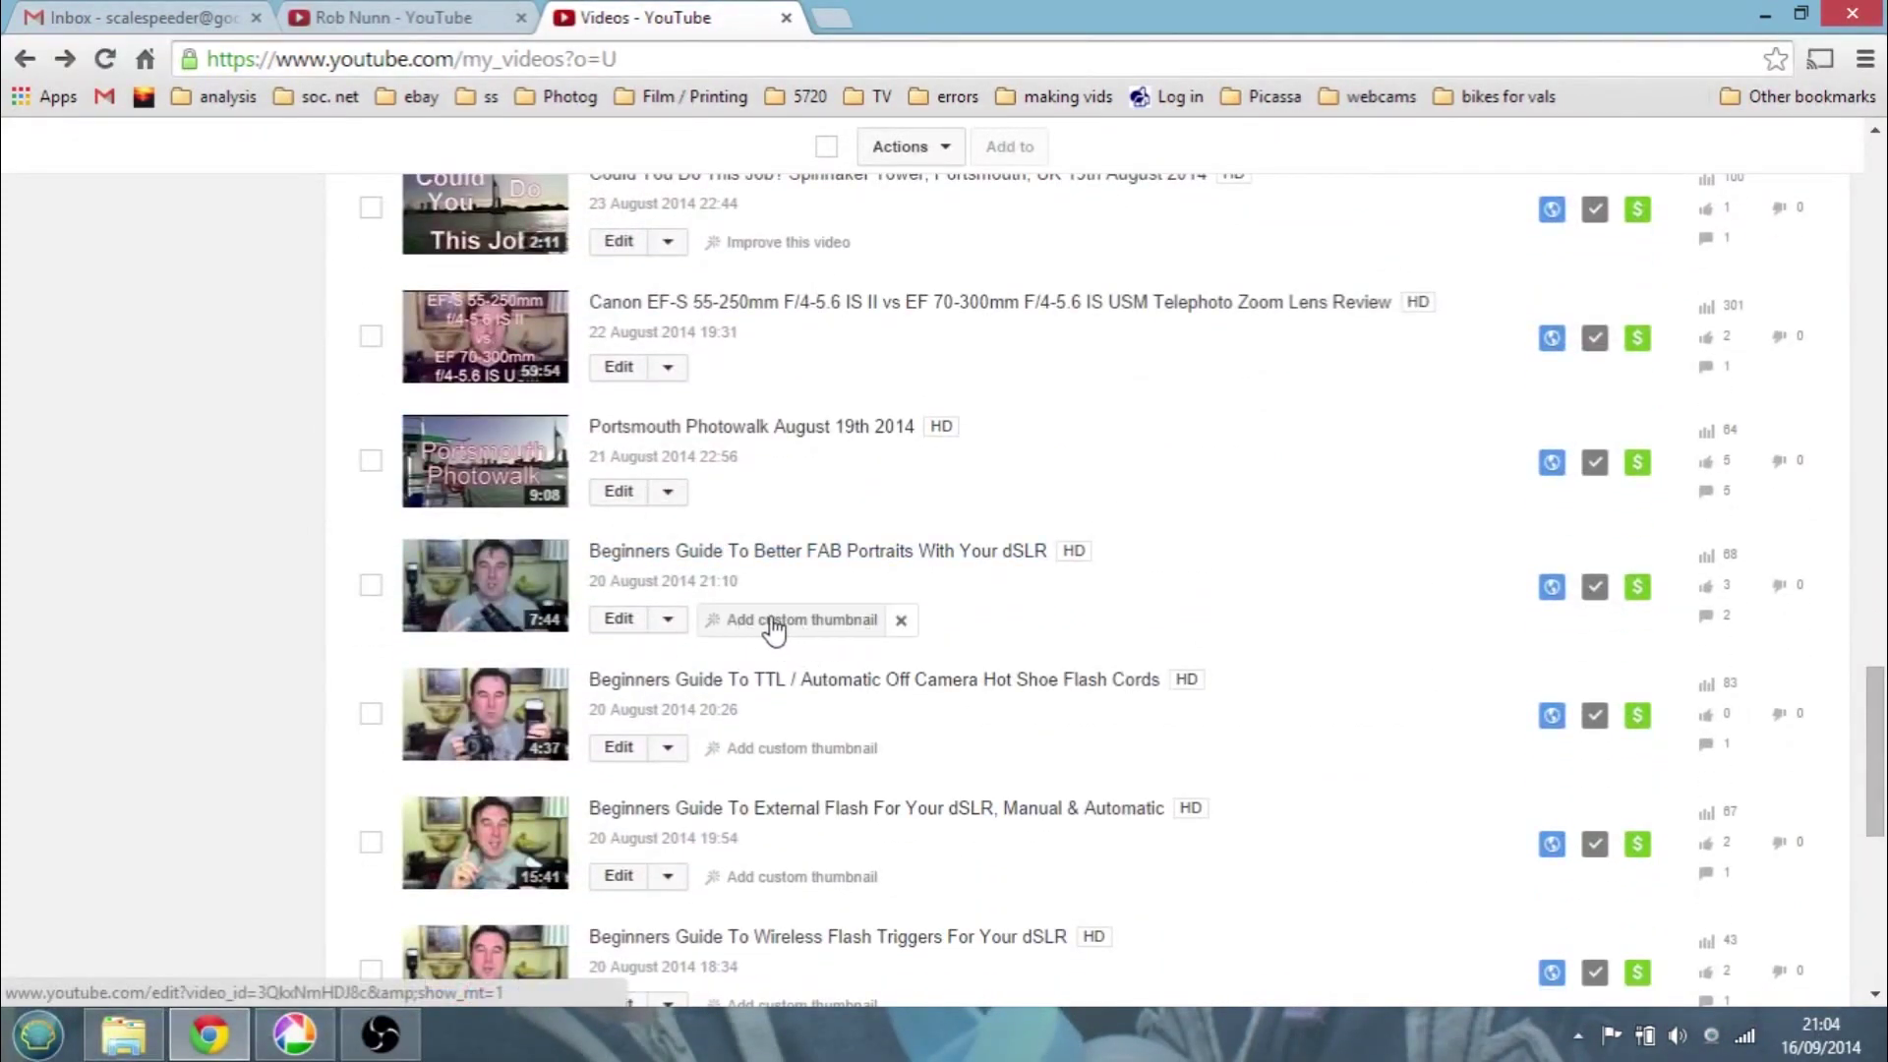
pyautogui.click(616, 620)
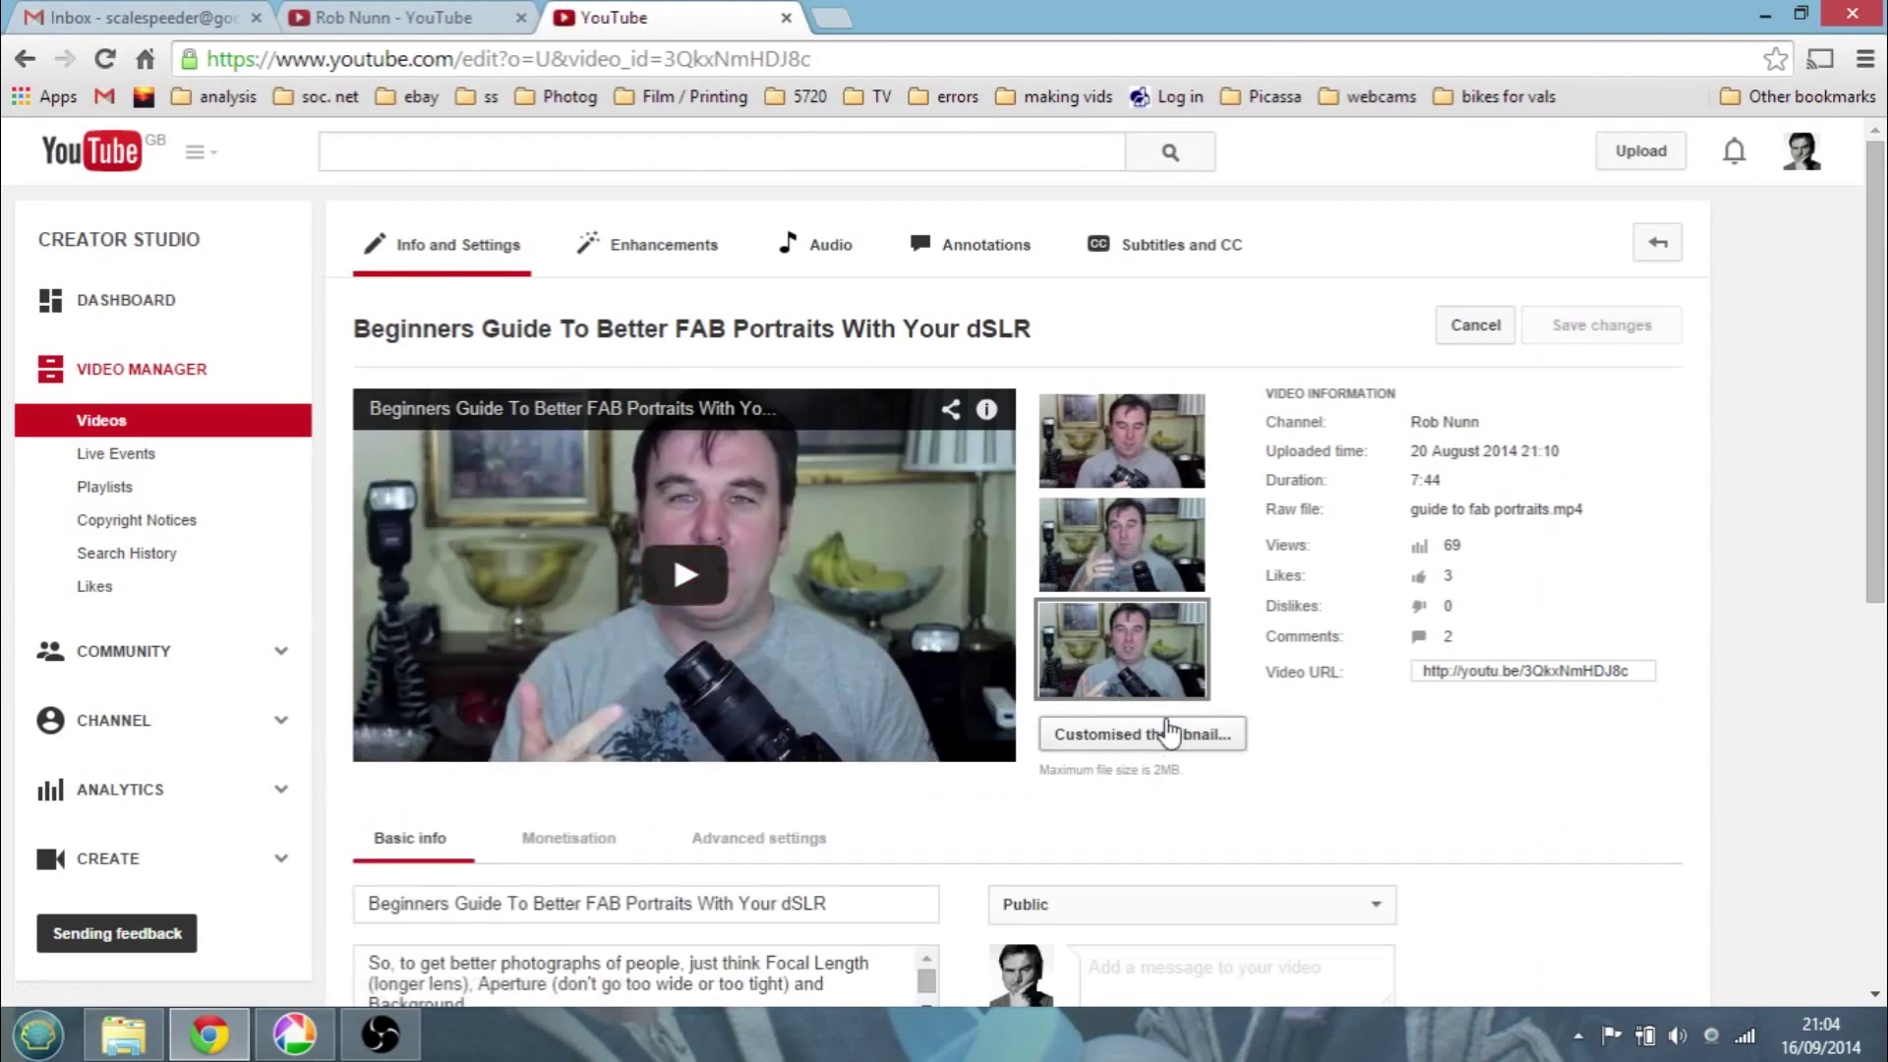
pyautogui.click(1150, 745)
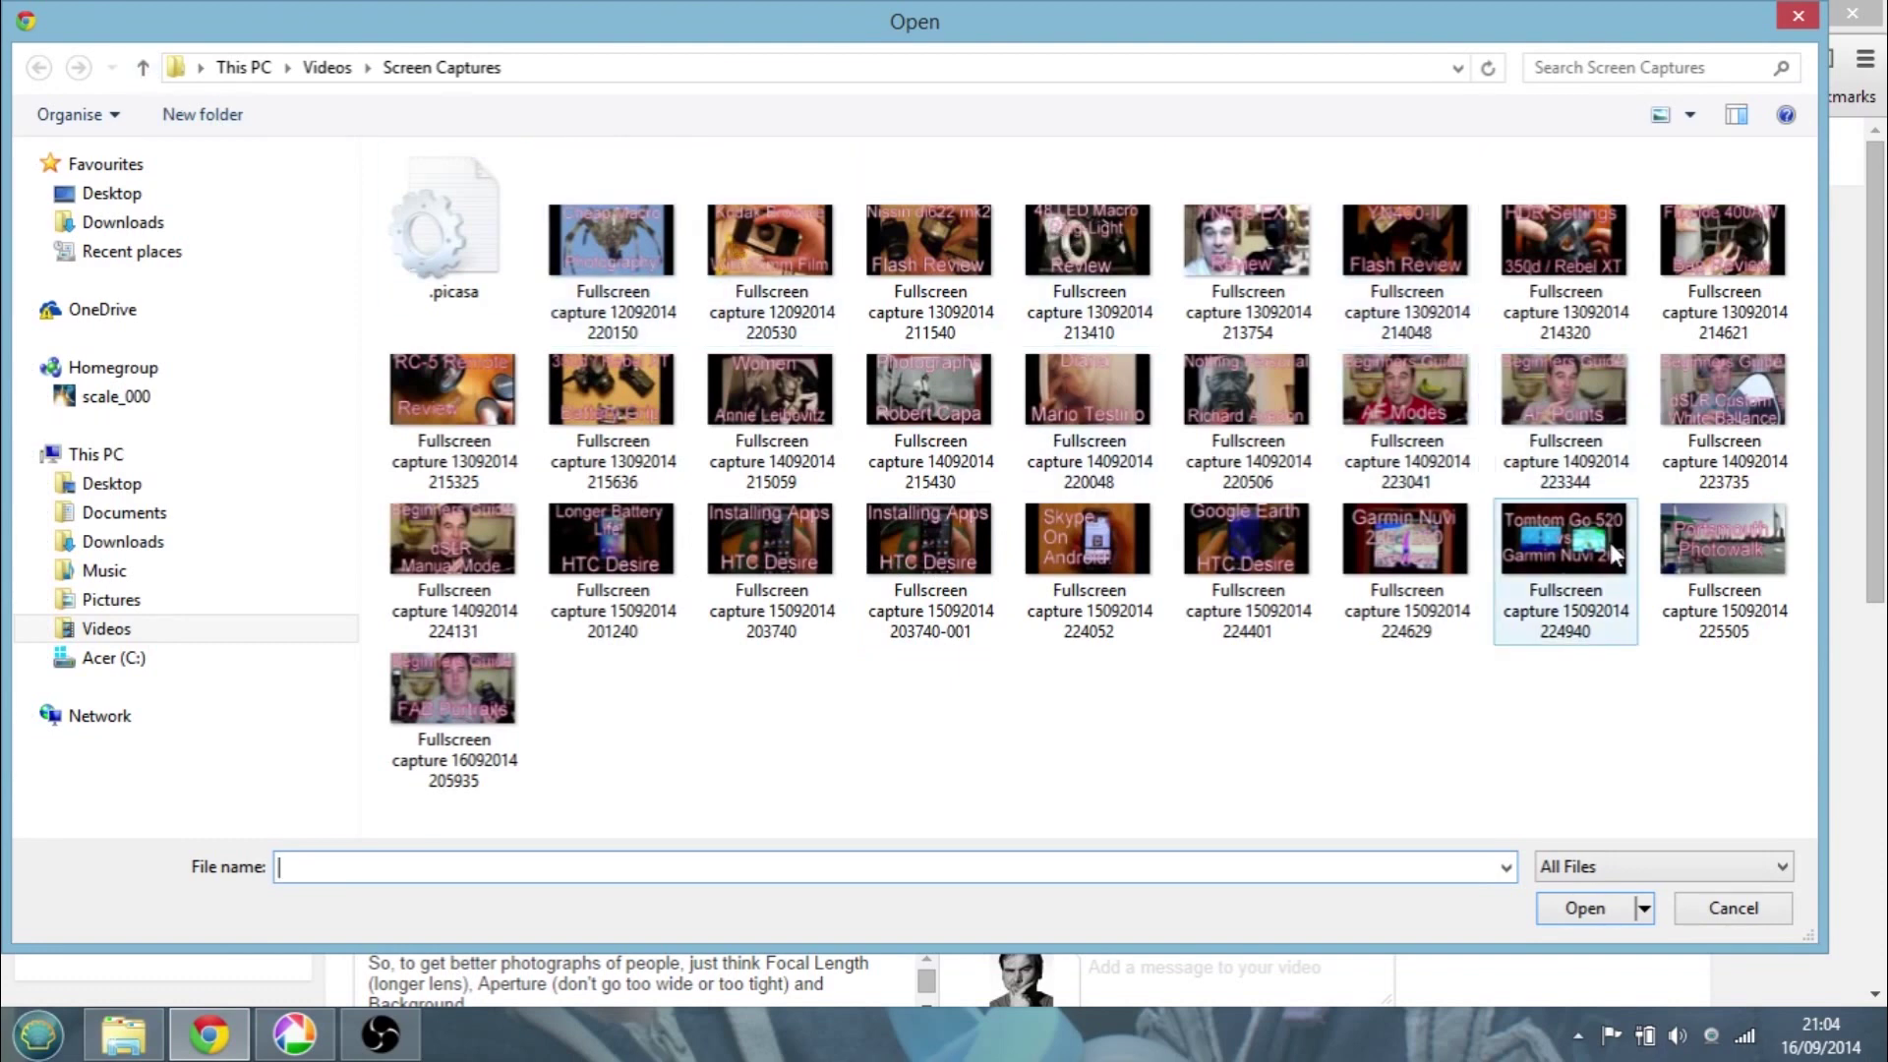
pyautogui.click(486, 734)
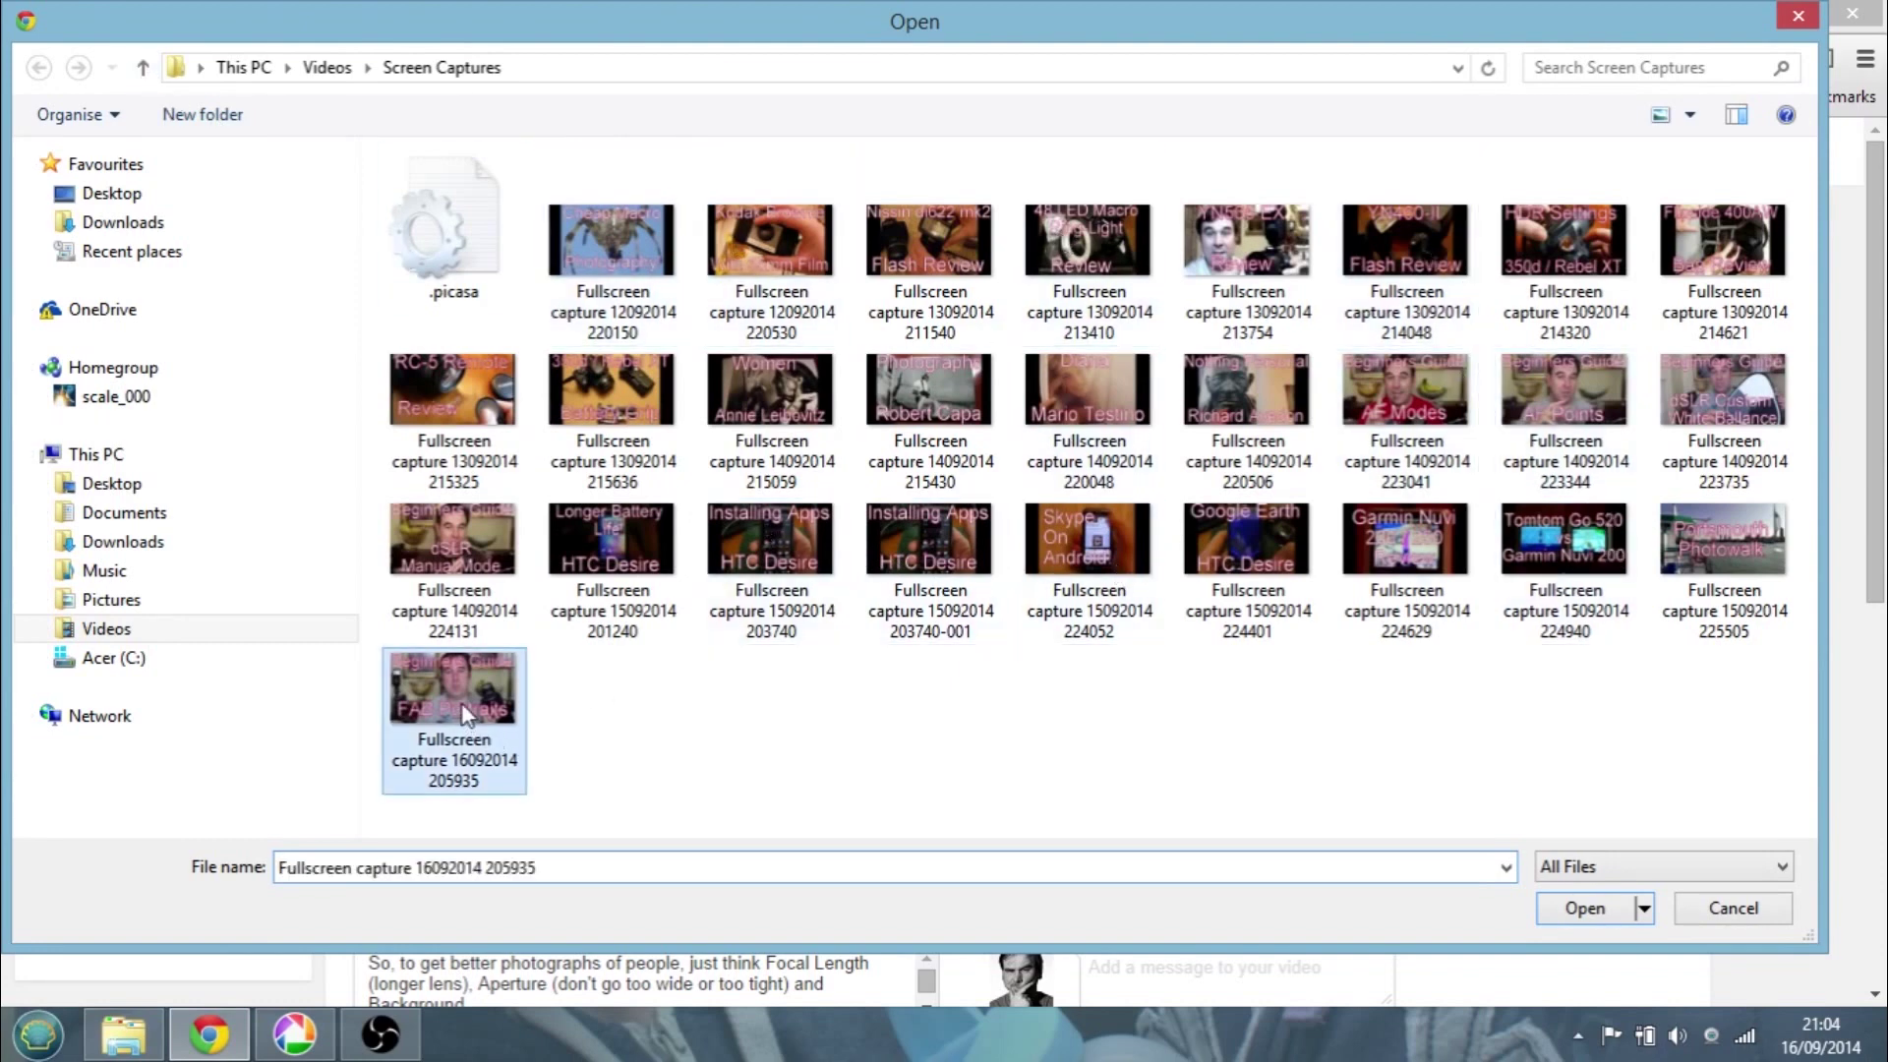
pyautogui.click(1591, 912)
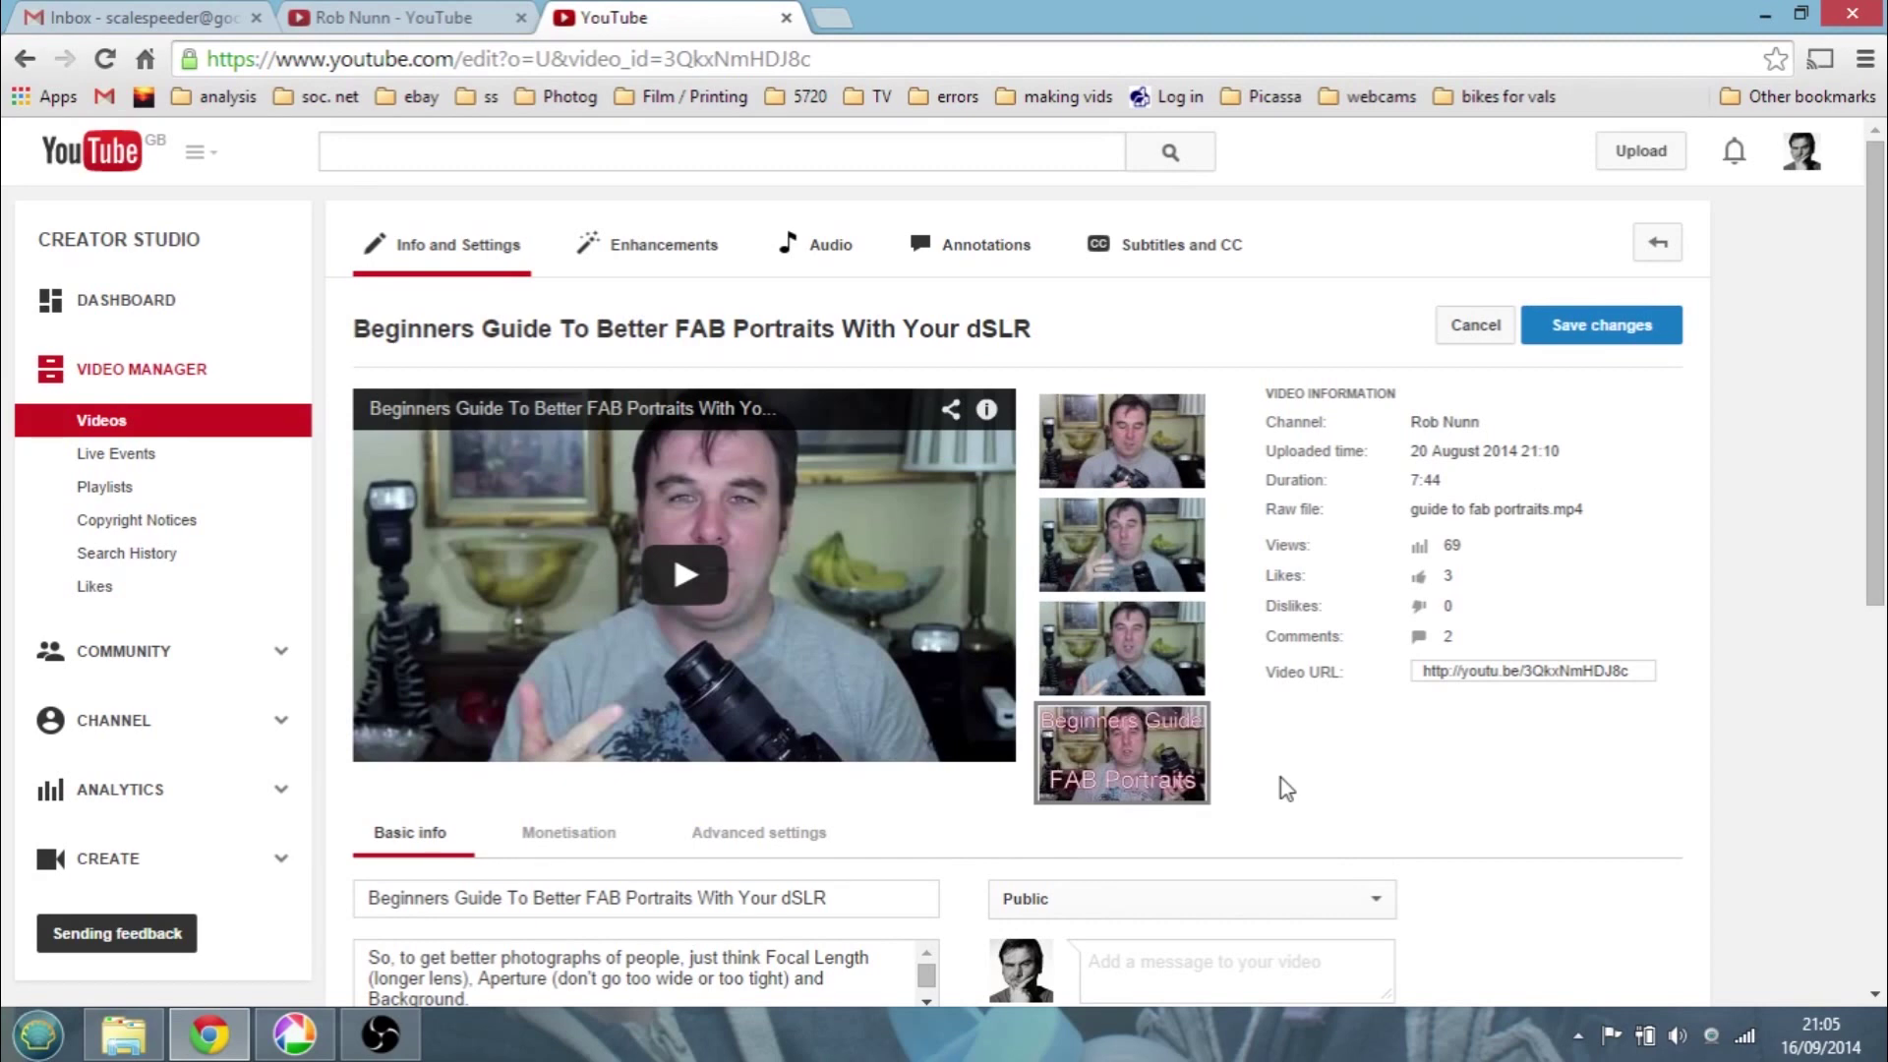
pyautogui.click(1617, 339)
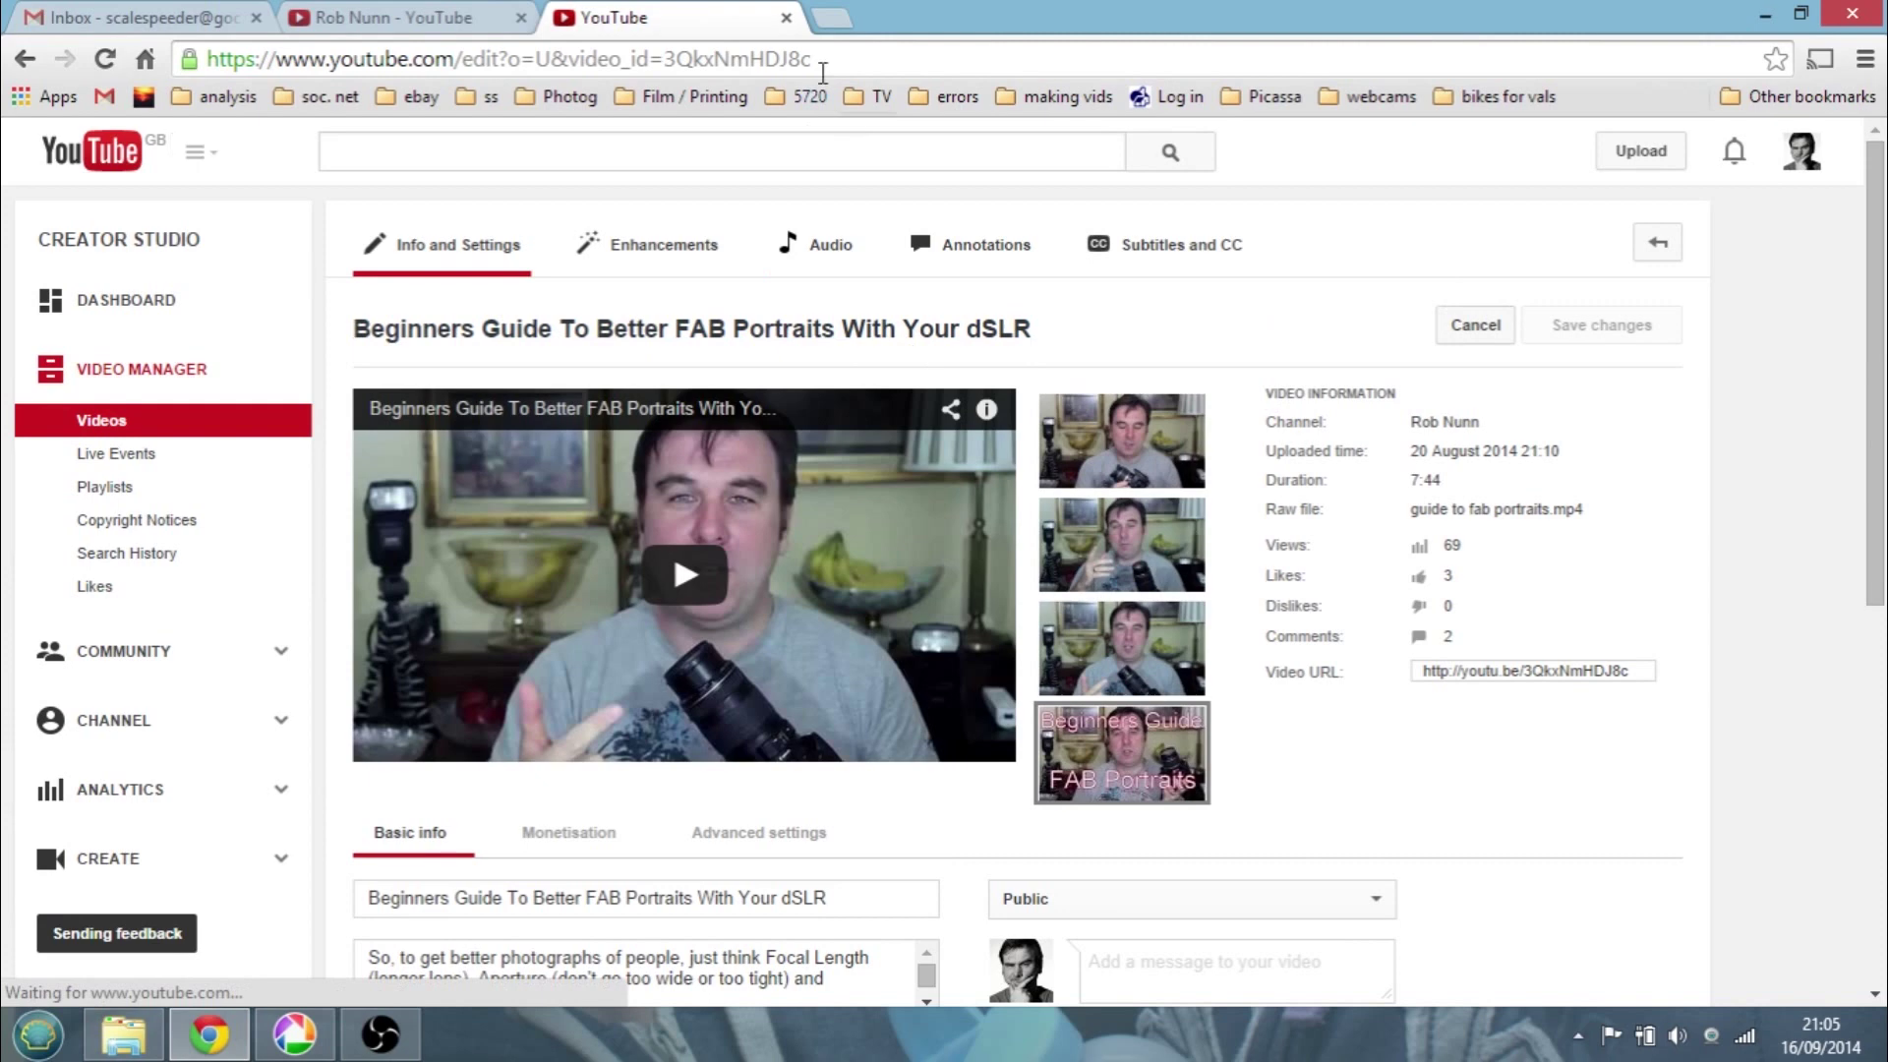
# Close the edit tab and open YouTube - My Videos from the soc. net bookmarks to check the thumbnail
pyautogui.click(787, 19)
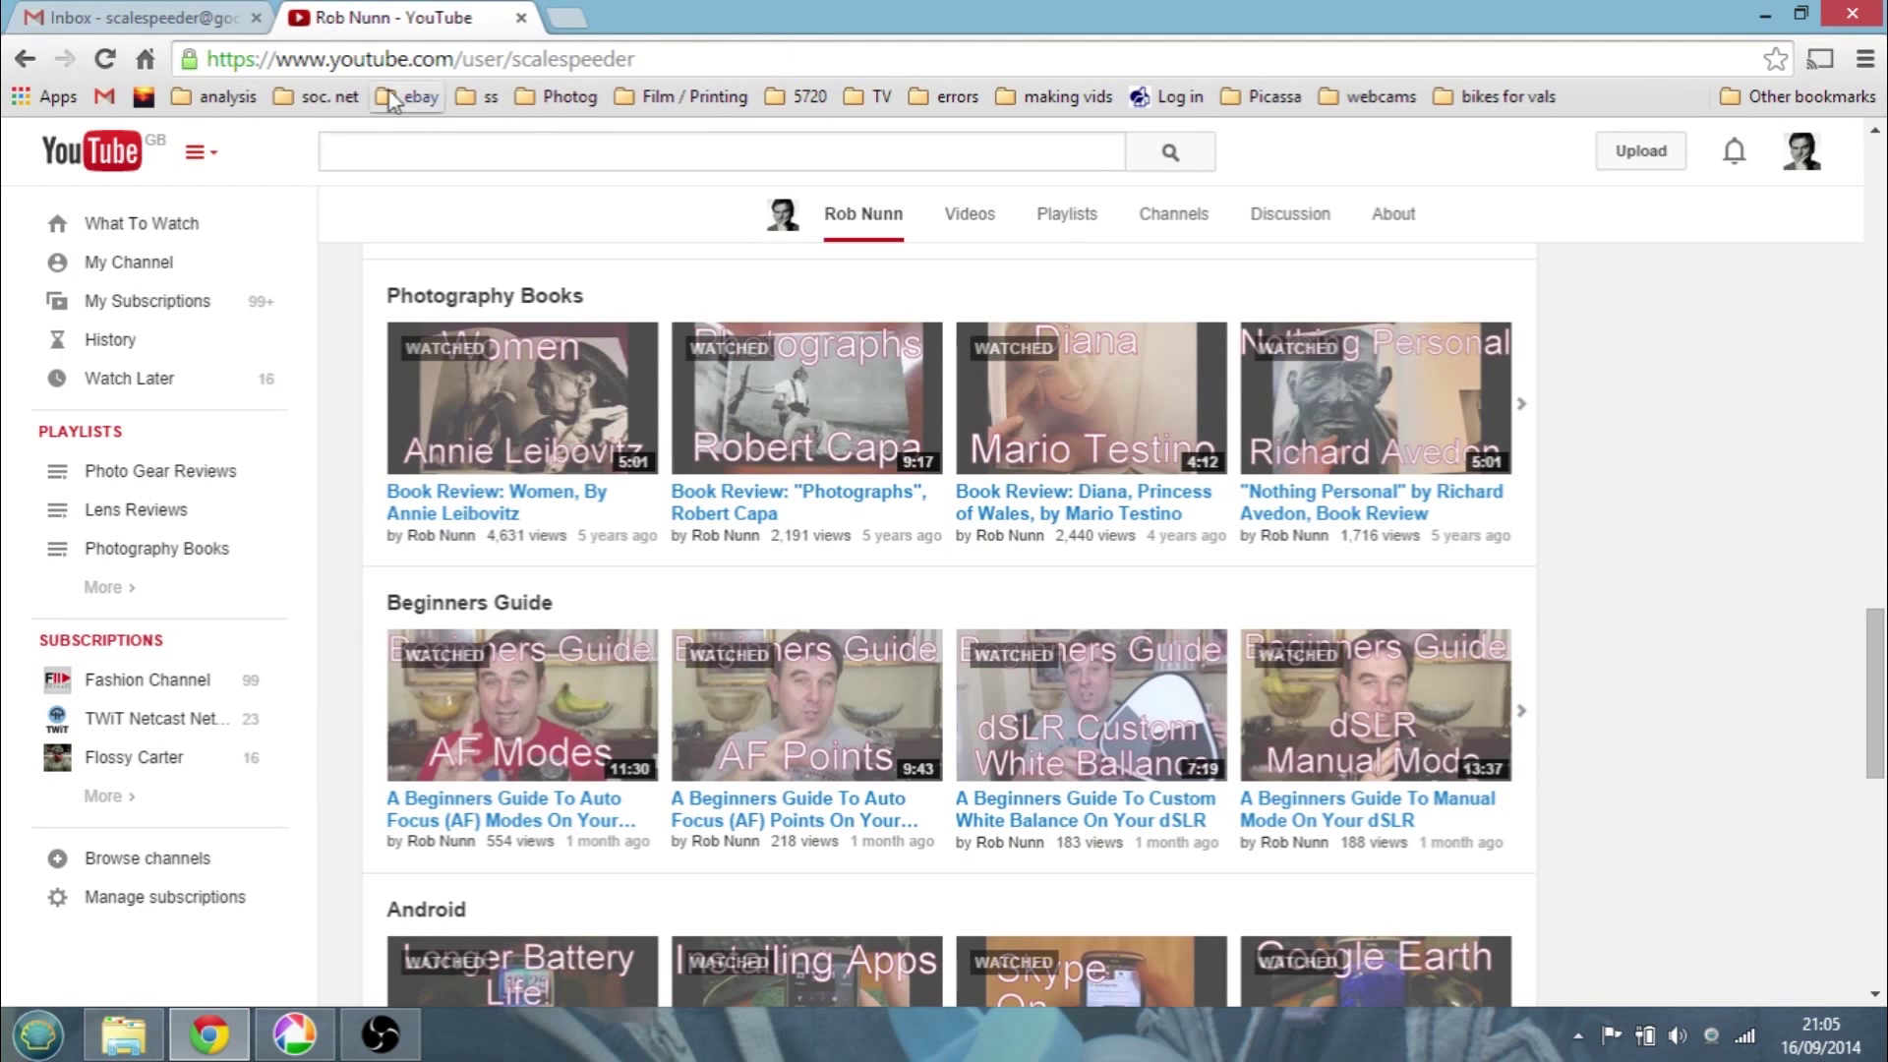
pyautogui.click(332, 96)
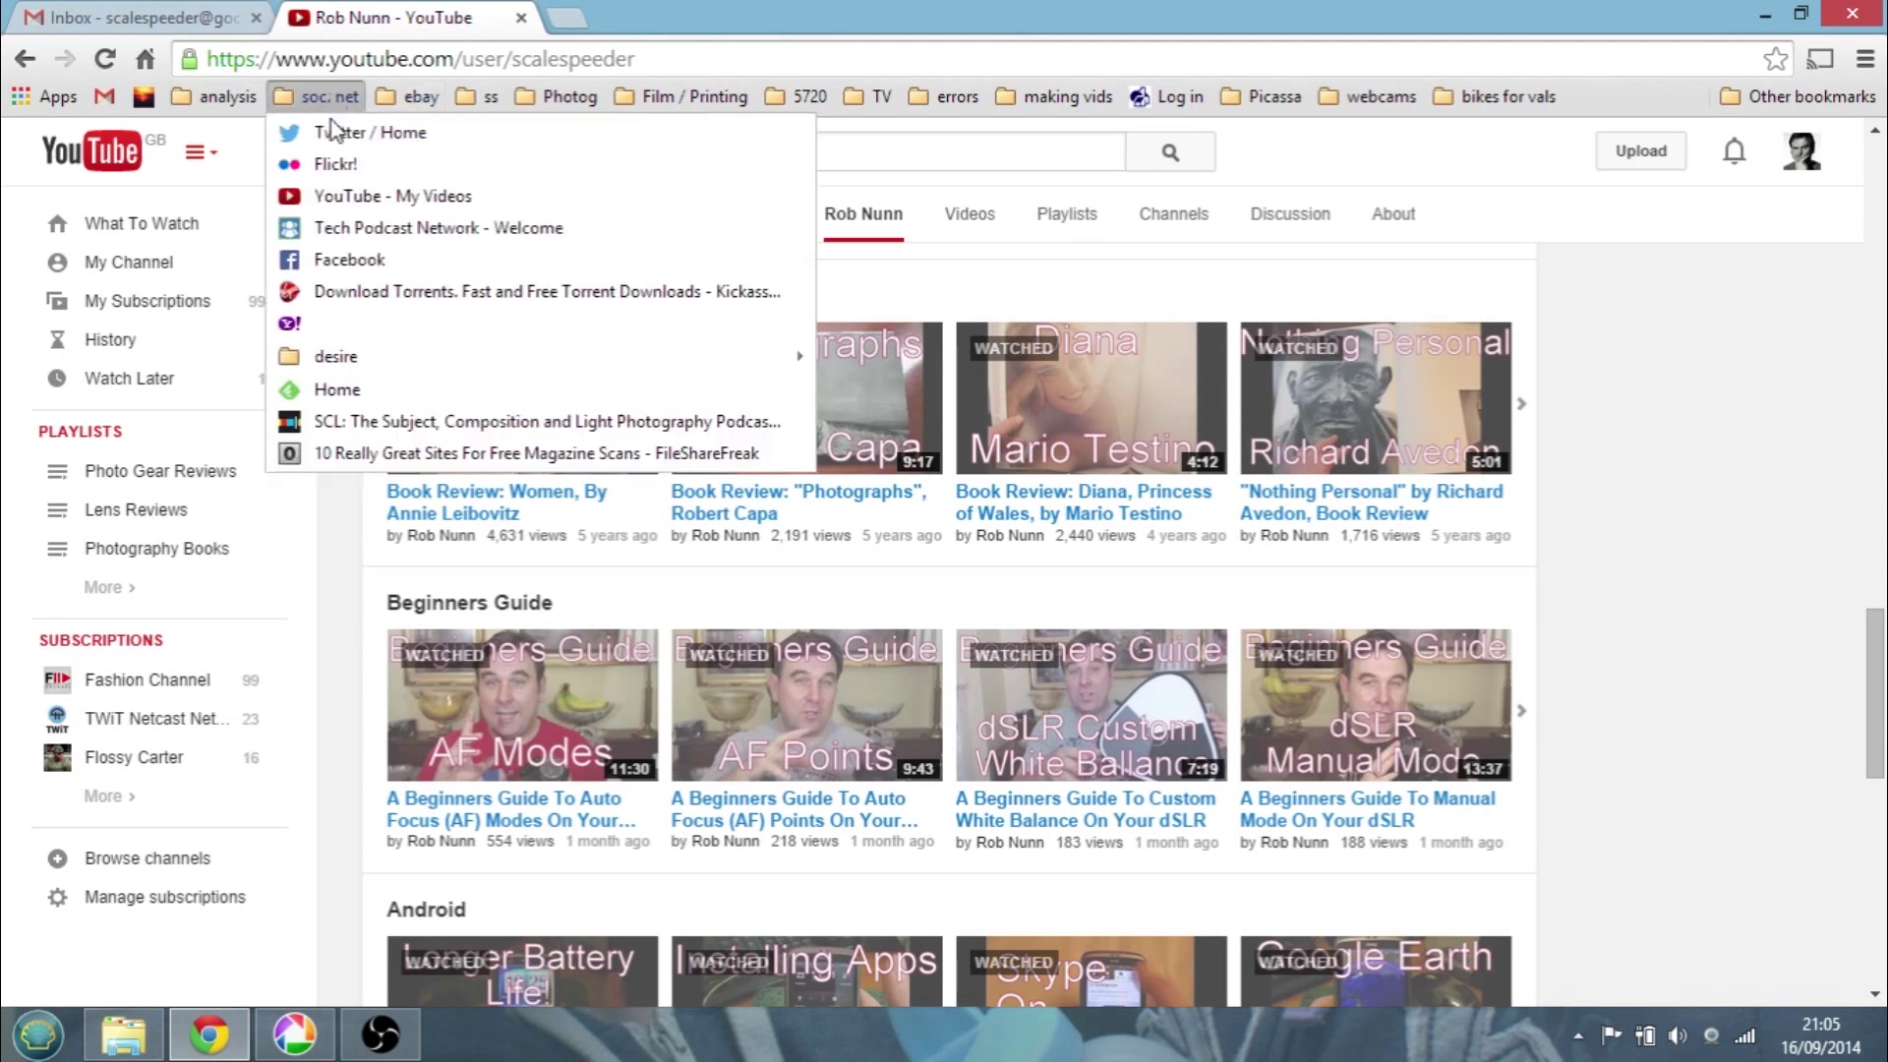
pyautogui.click(374, 202)
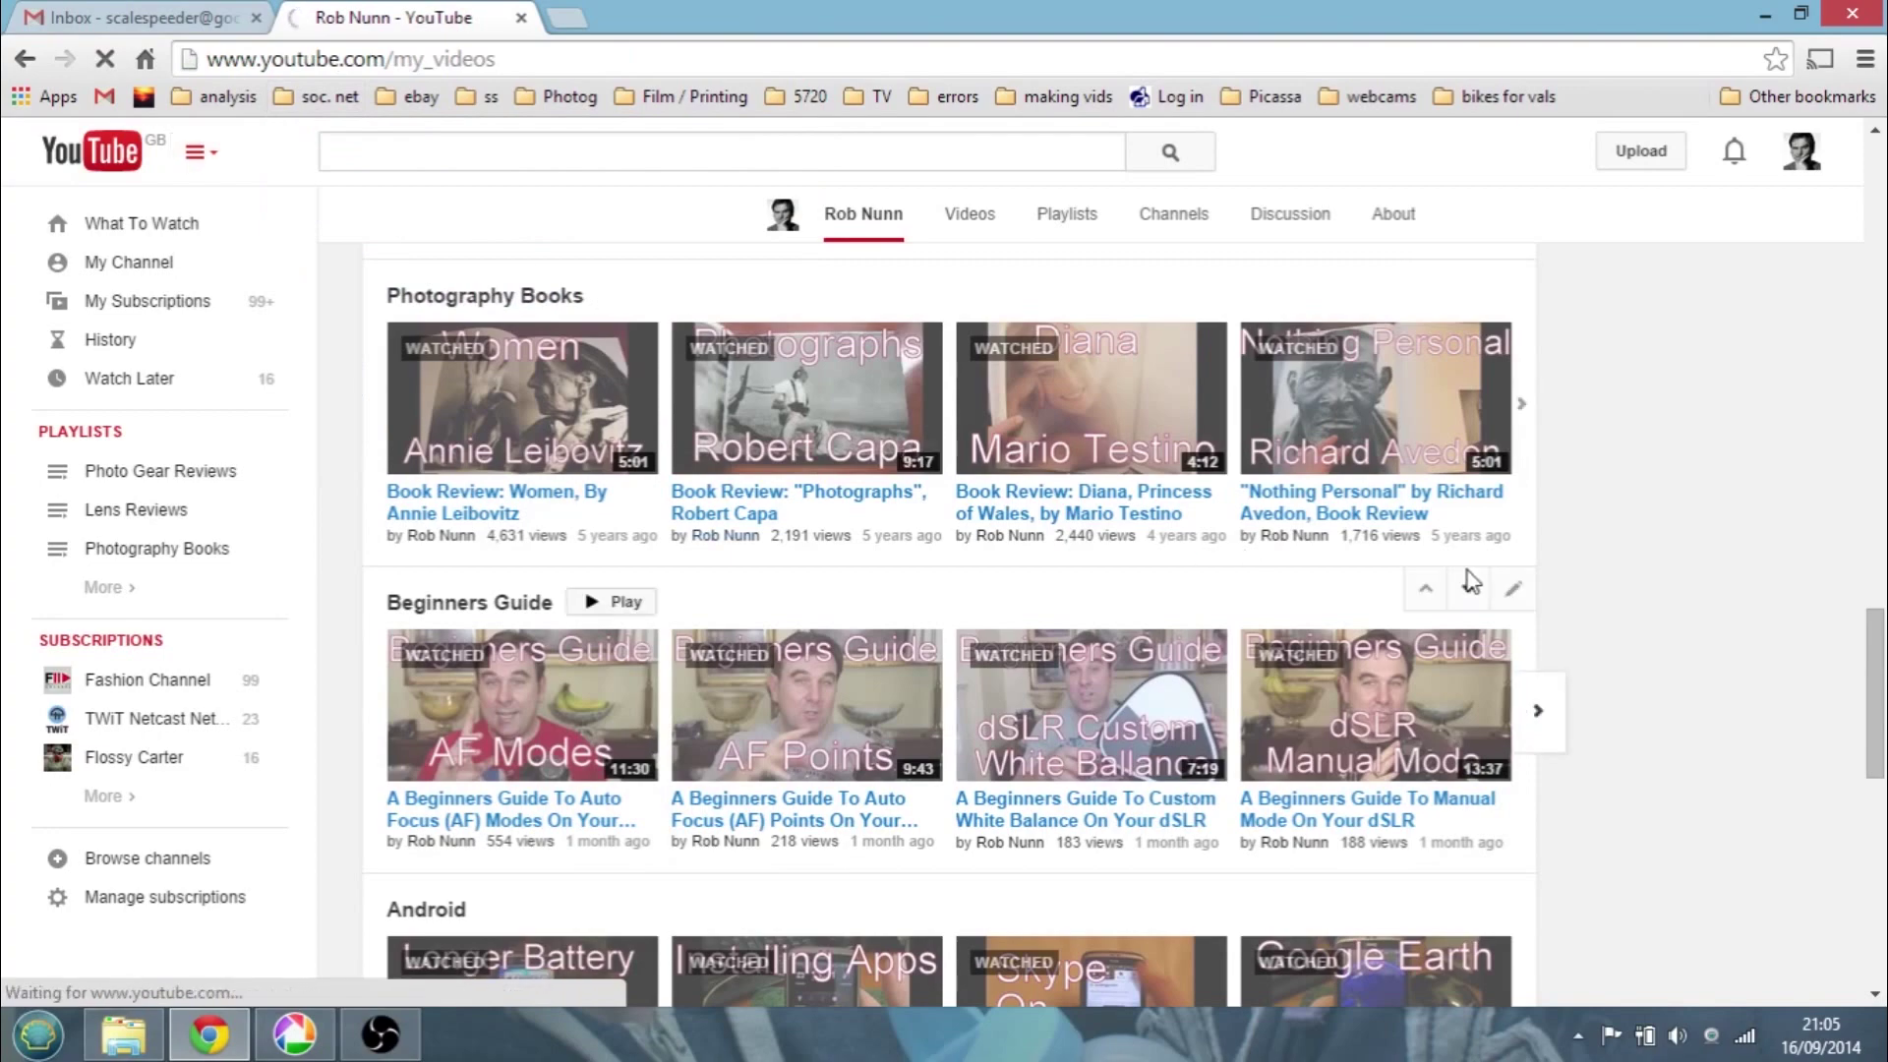
pyautogui.scroll(-1, 1467, 570)
pyautogui.scroll(-15, 1467, 570)
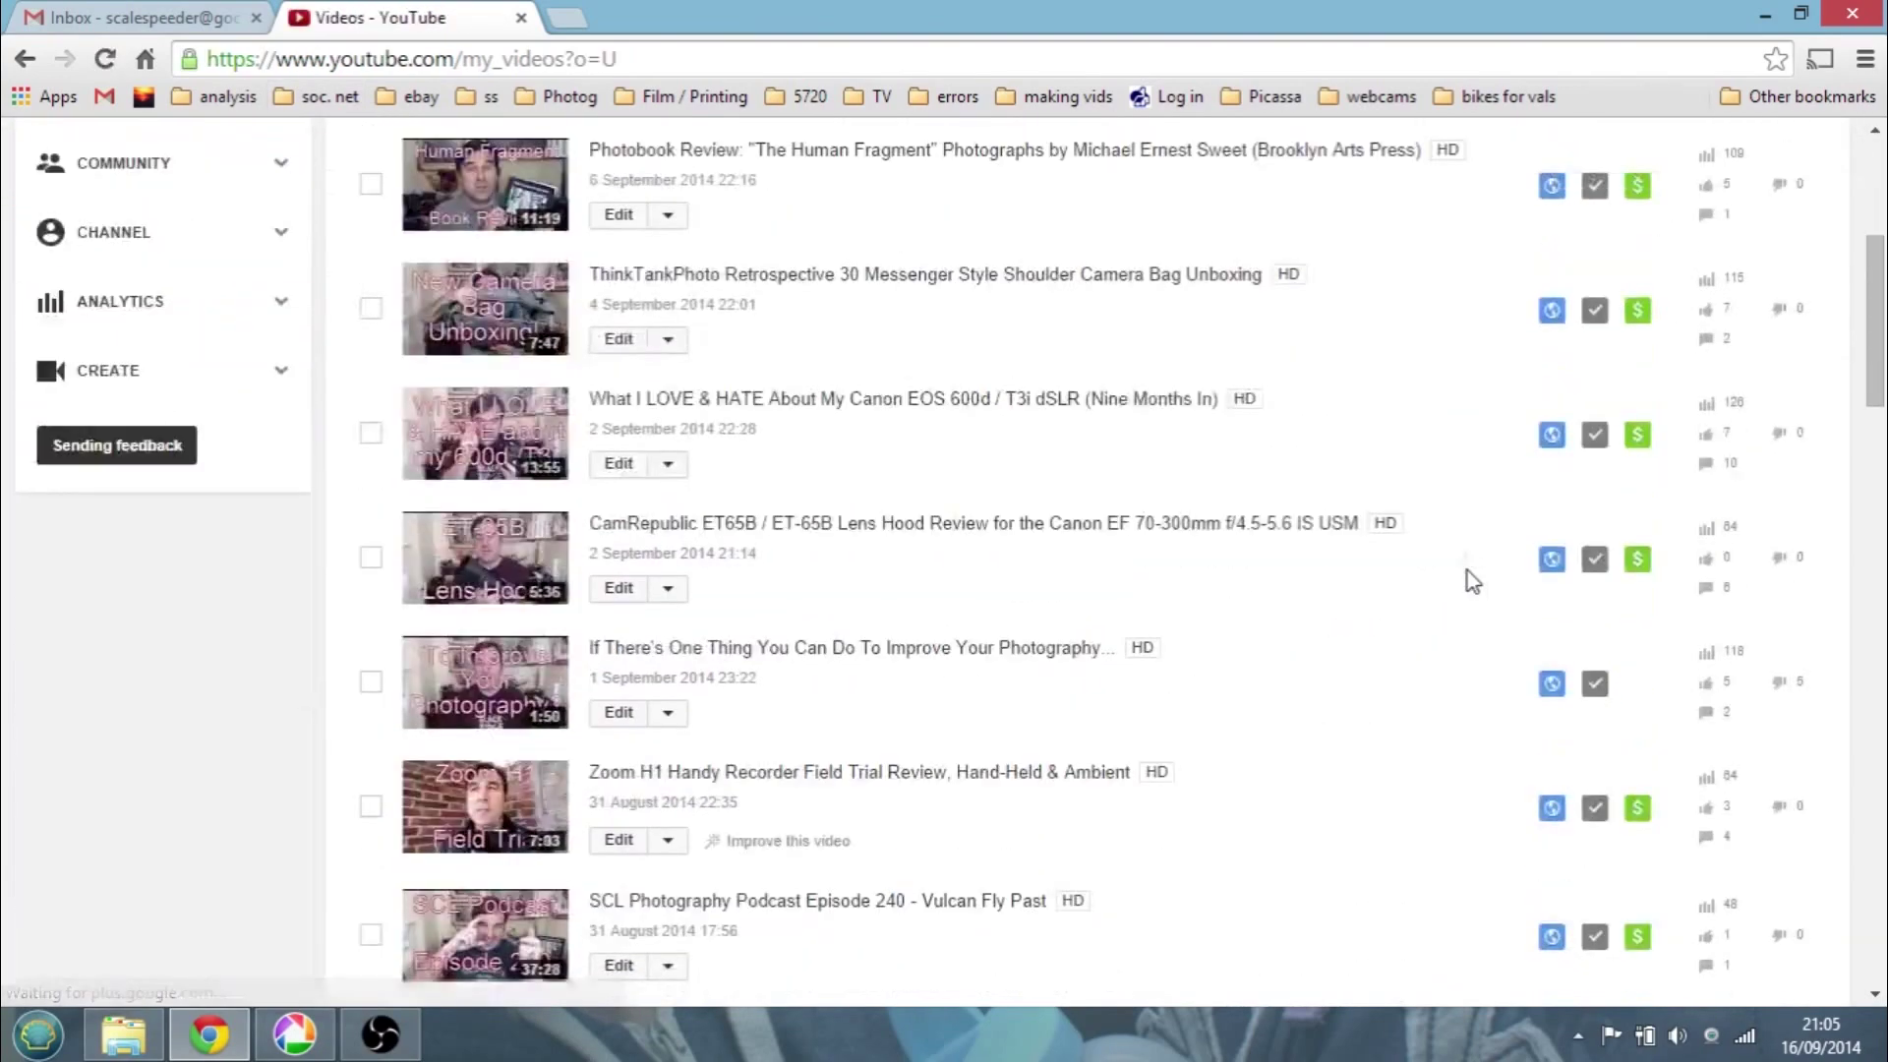
pyautogui.scroll(-12, 1467, 572)
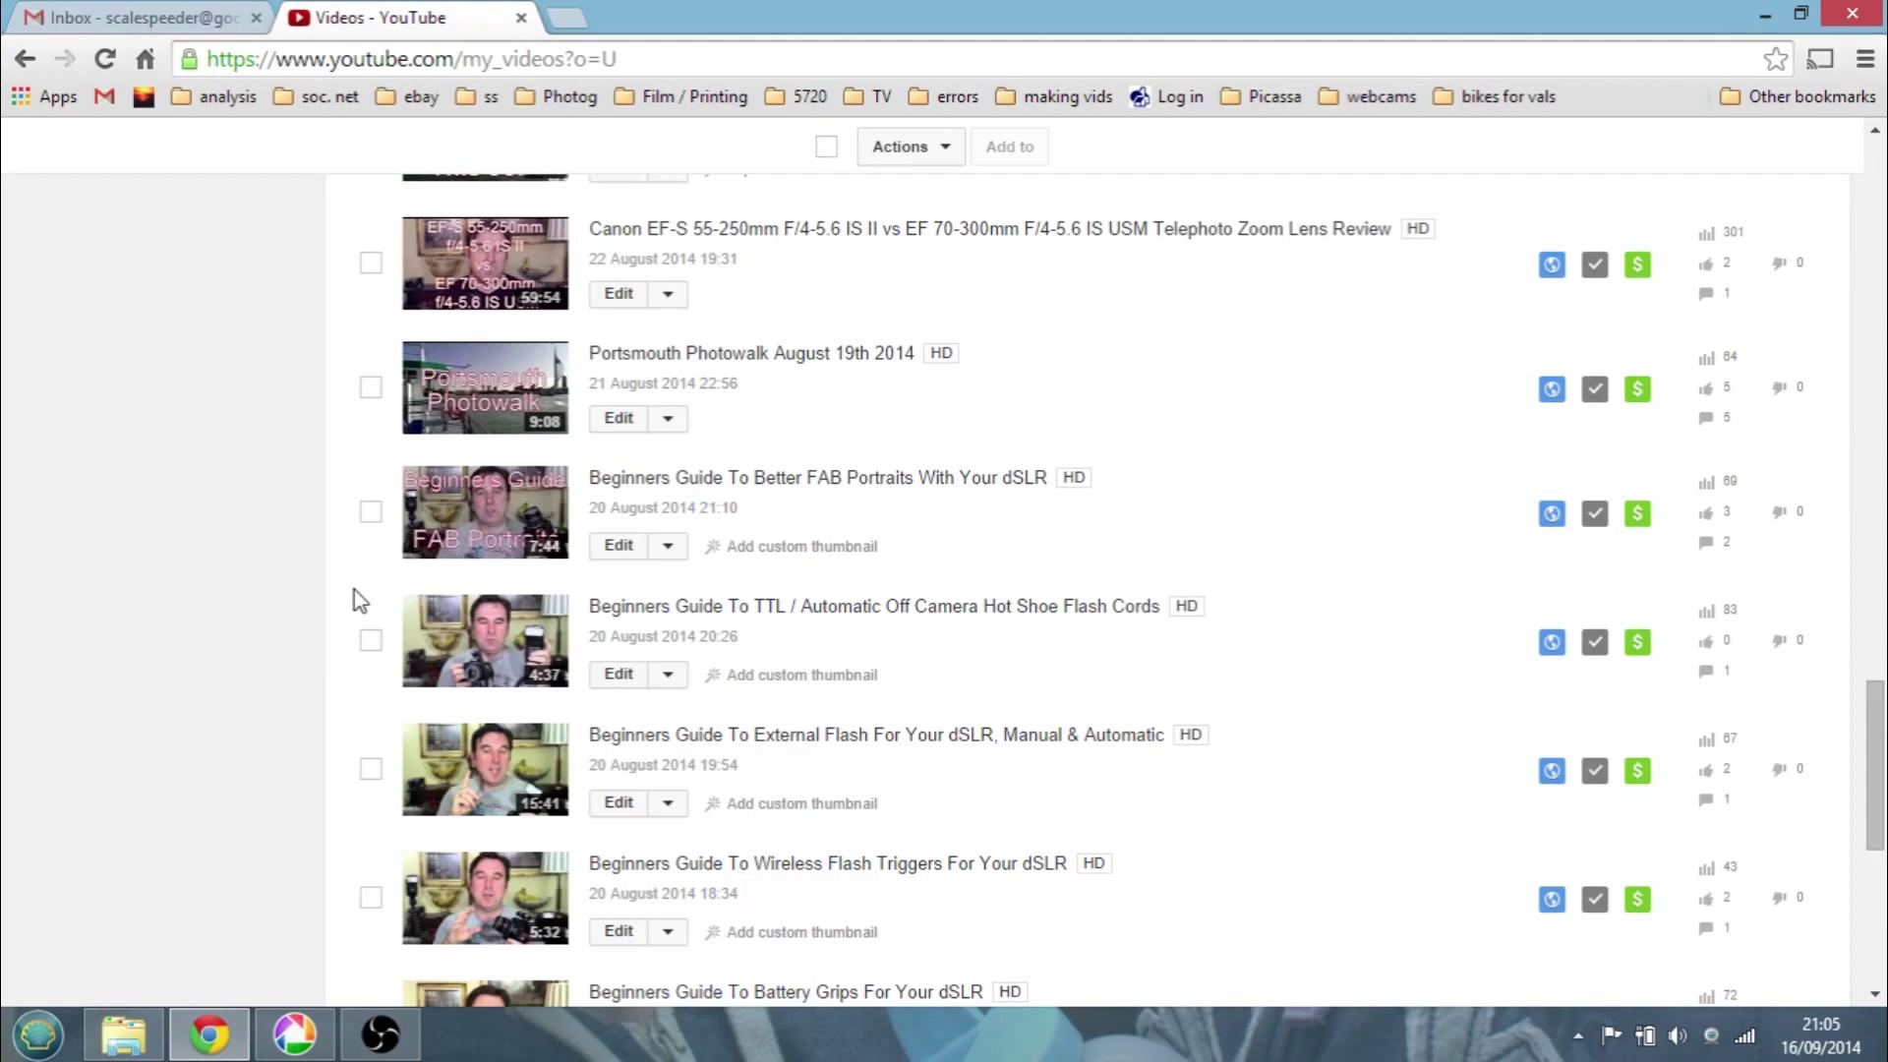
pyautogui.scroll(15, 354, 599)
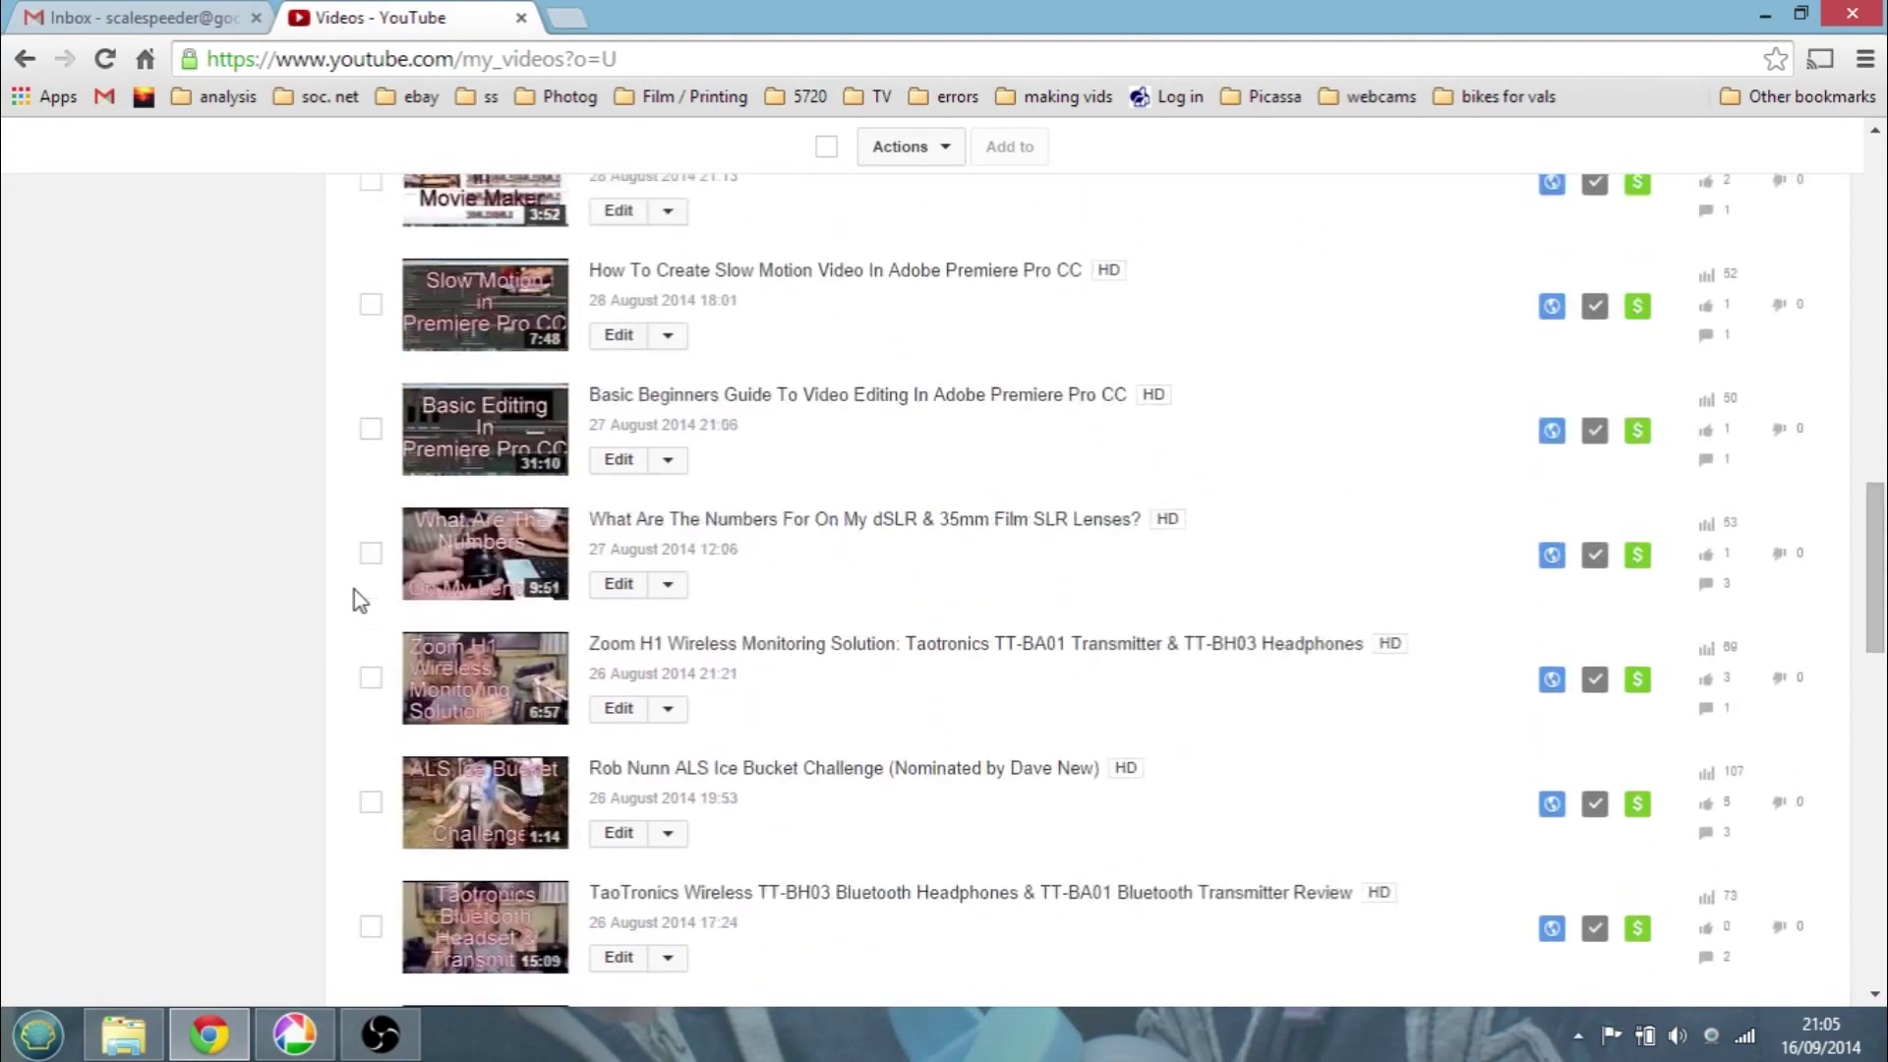
pyautogui.scroll(8, 359, 600)
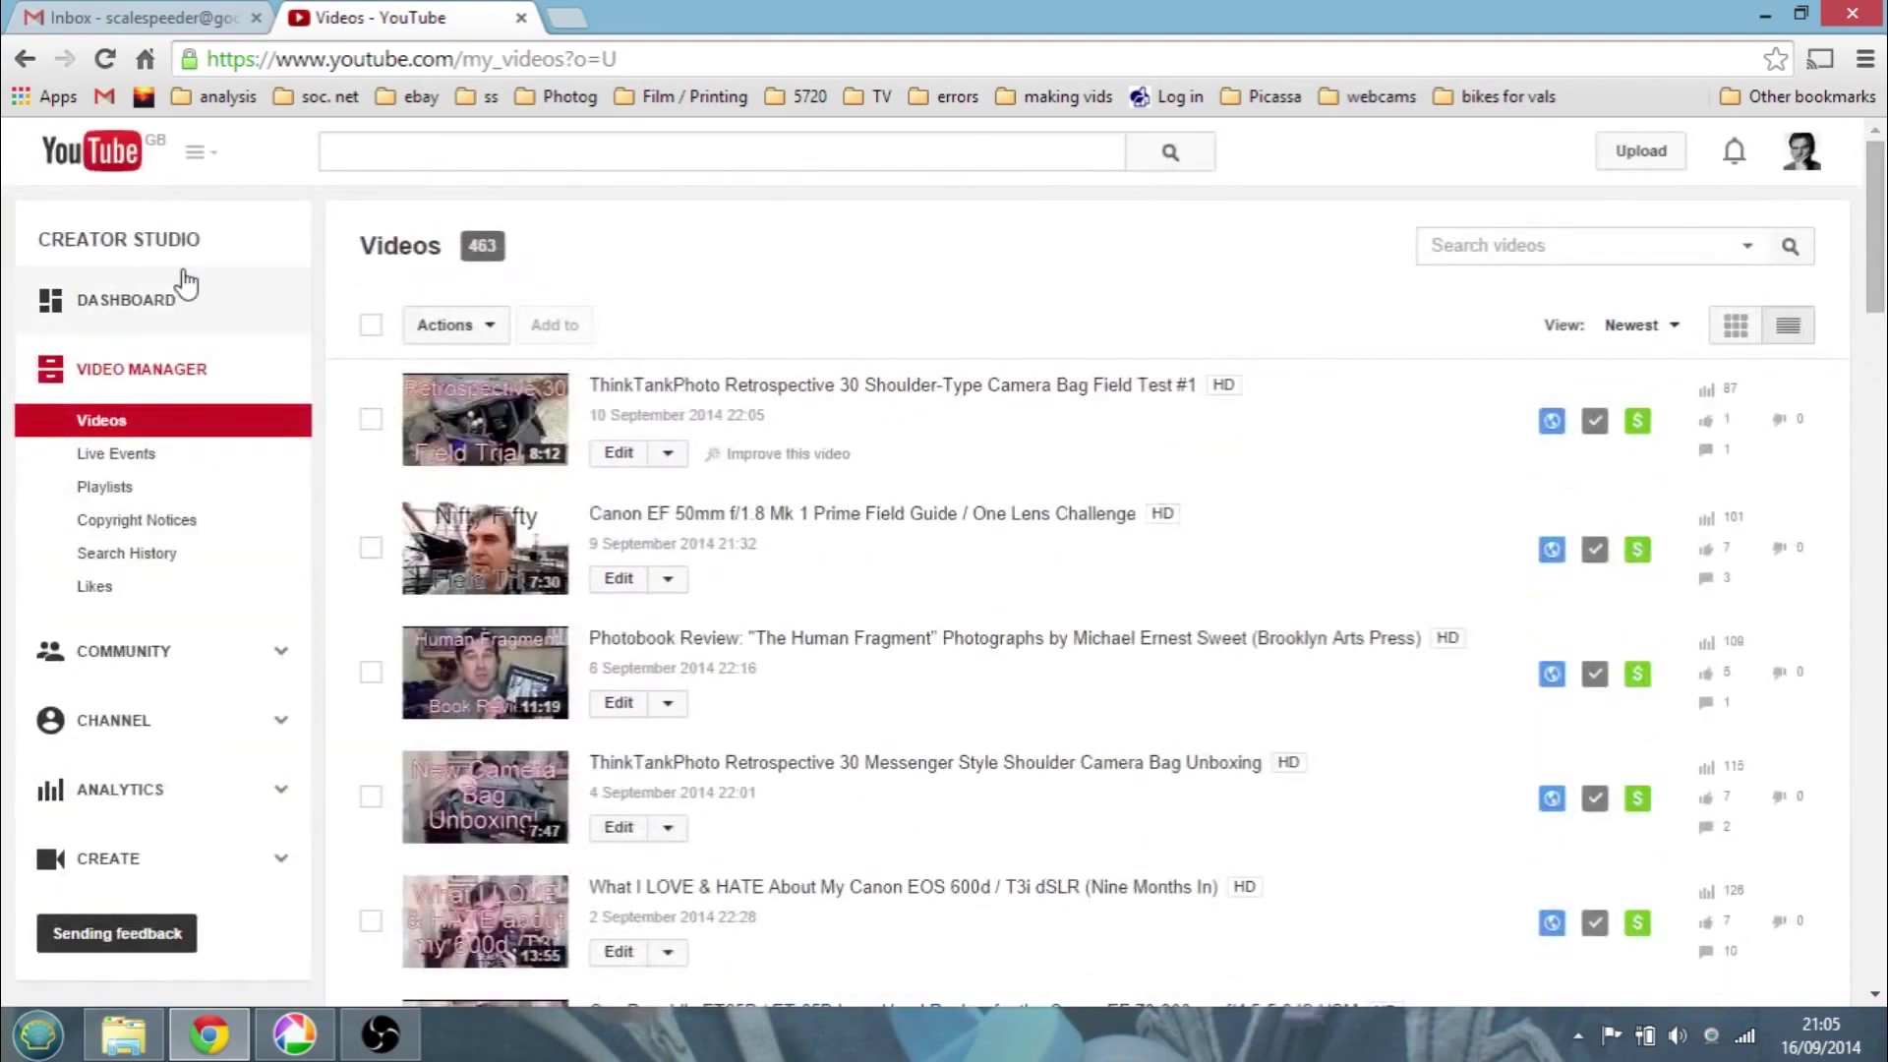
# Go from the Dashboard to View Channel and scroll through the Uploads and Lens Reviews rows
pyautogui.click(140, 301)
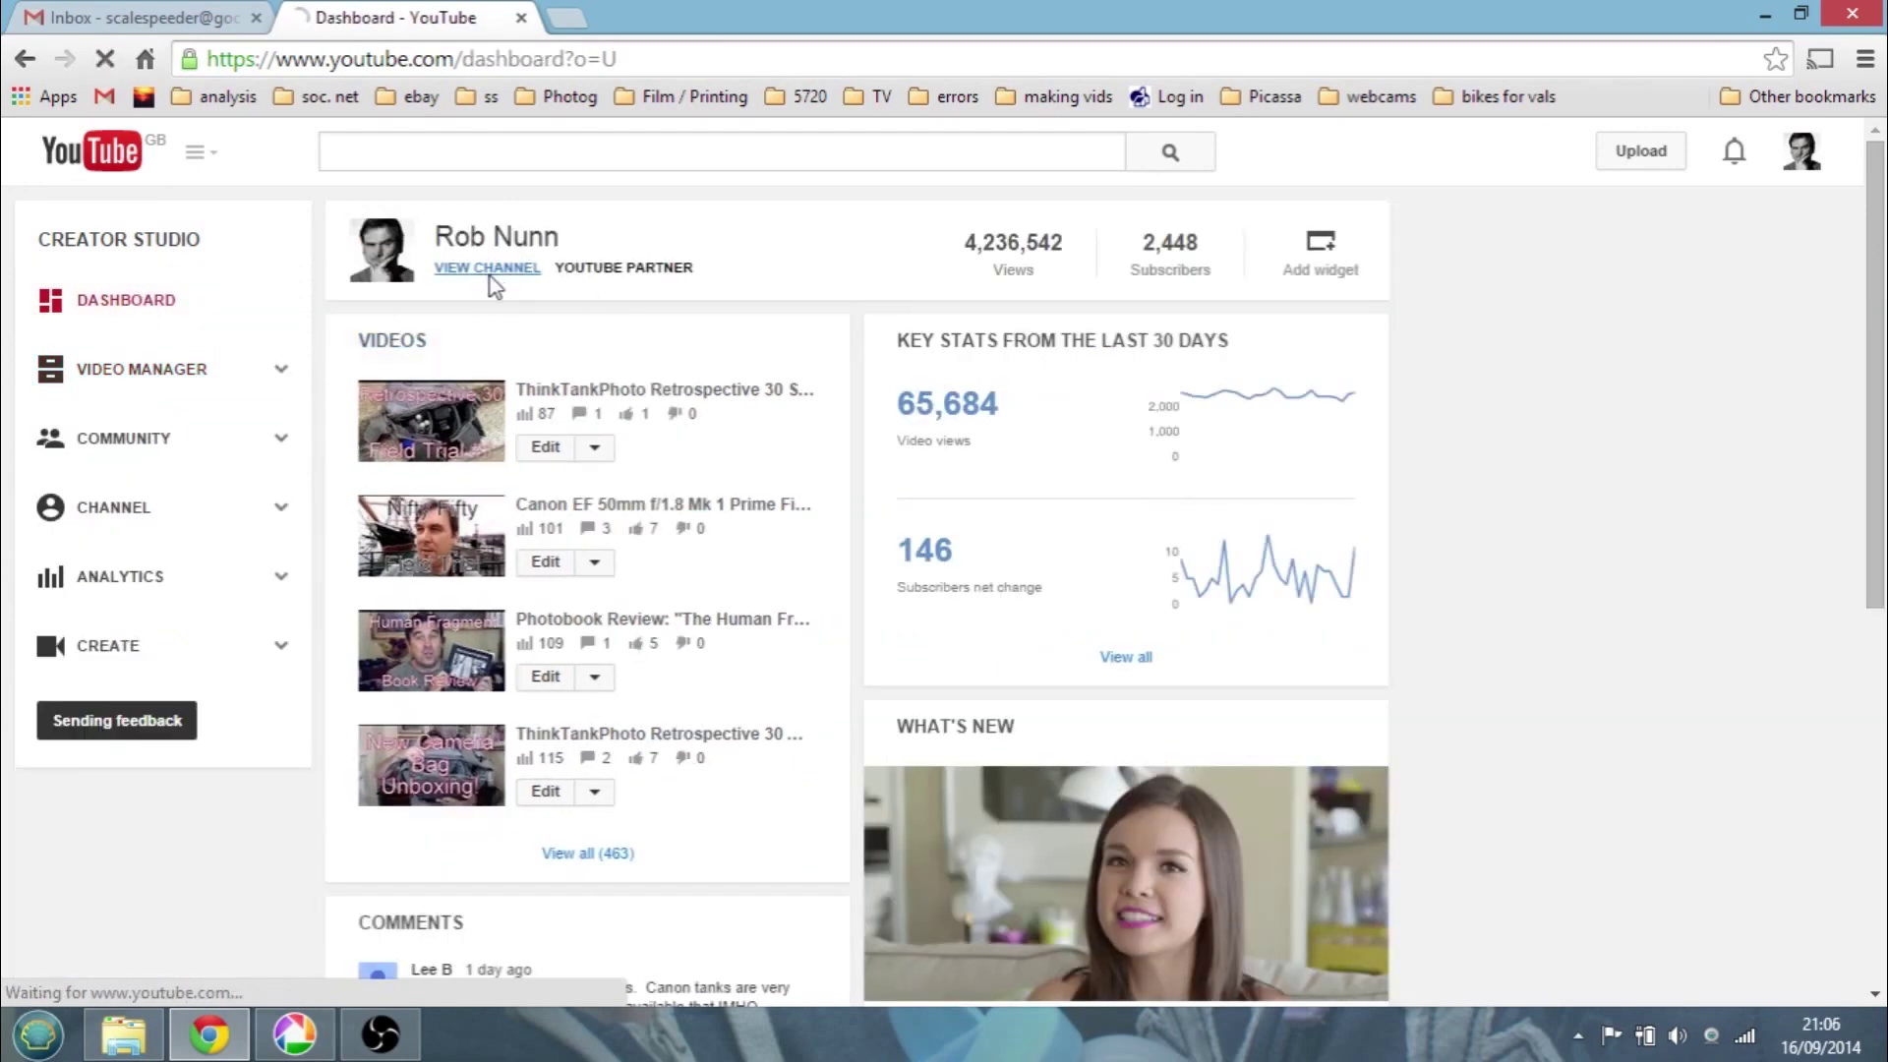
pyautogui.click(491, 276)
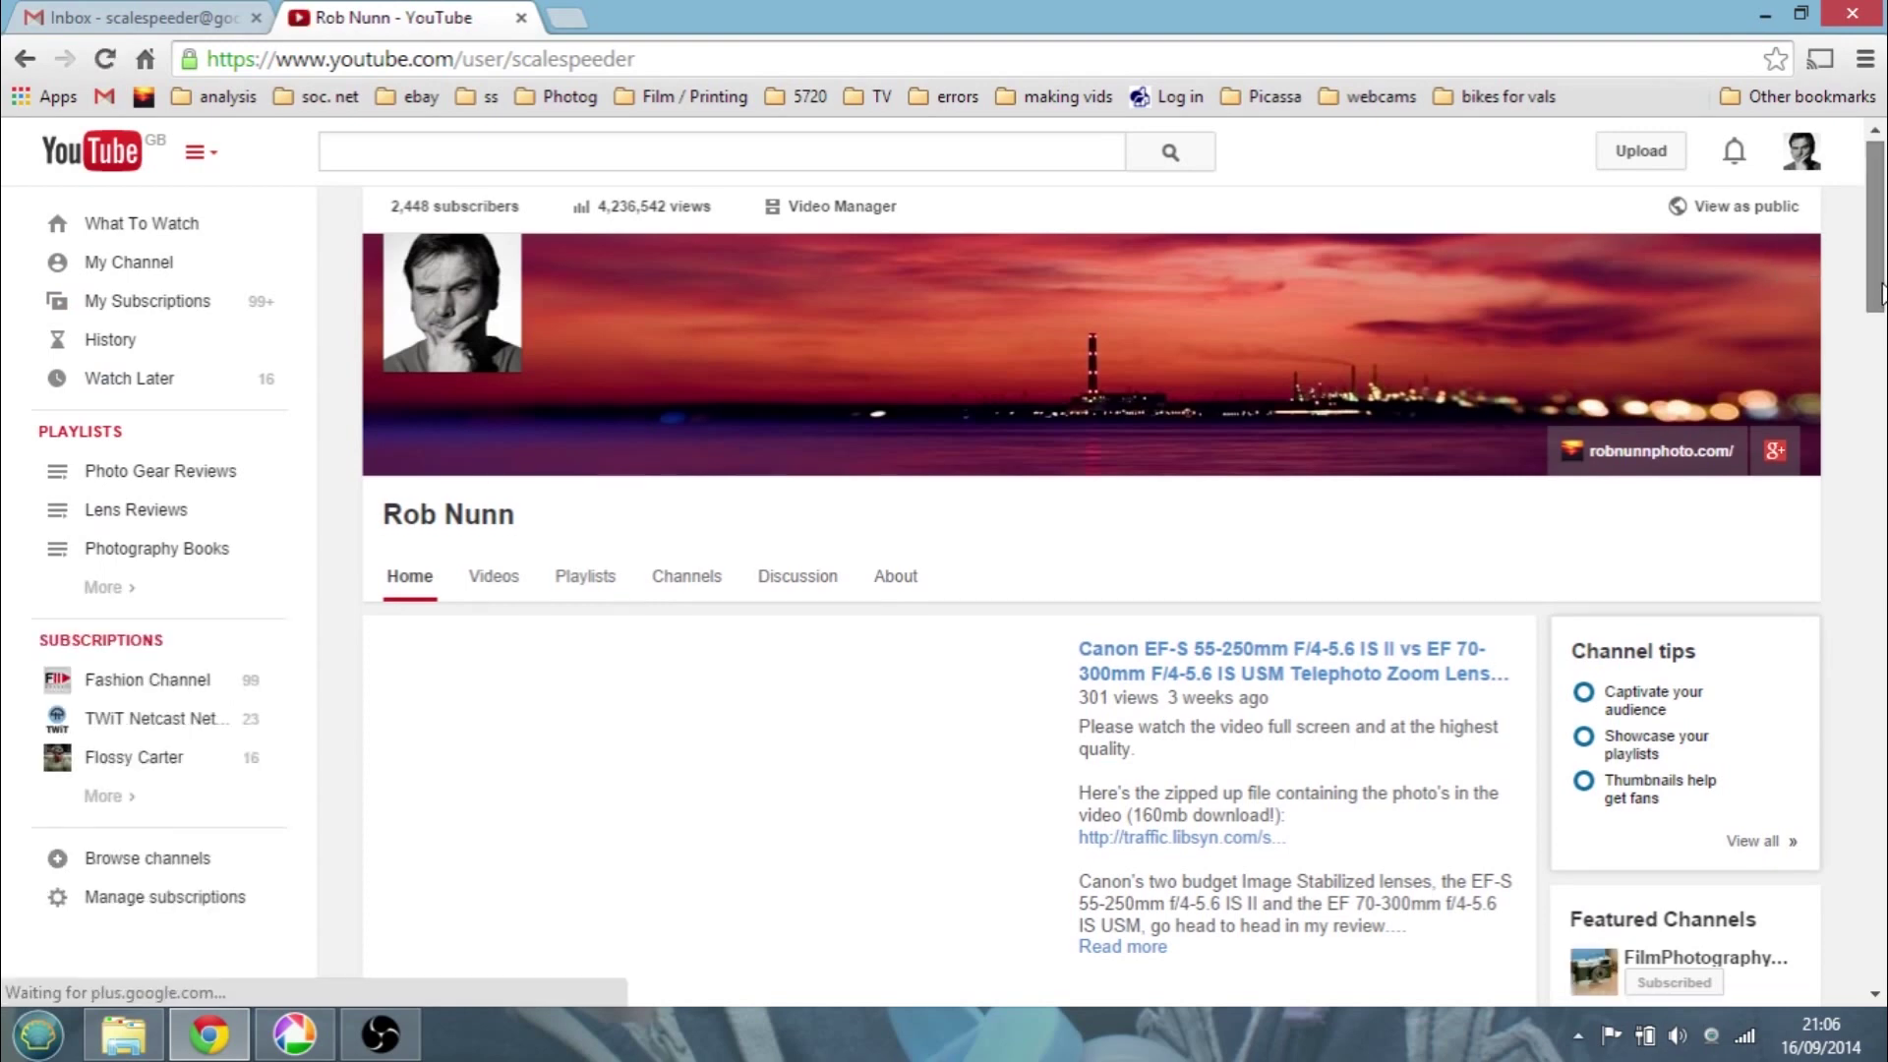
pyautogui.moveTo(1878, 248); pyautogui.dragTo(1880, 366)
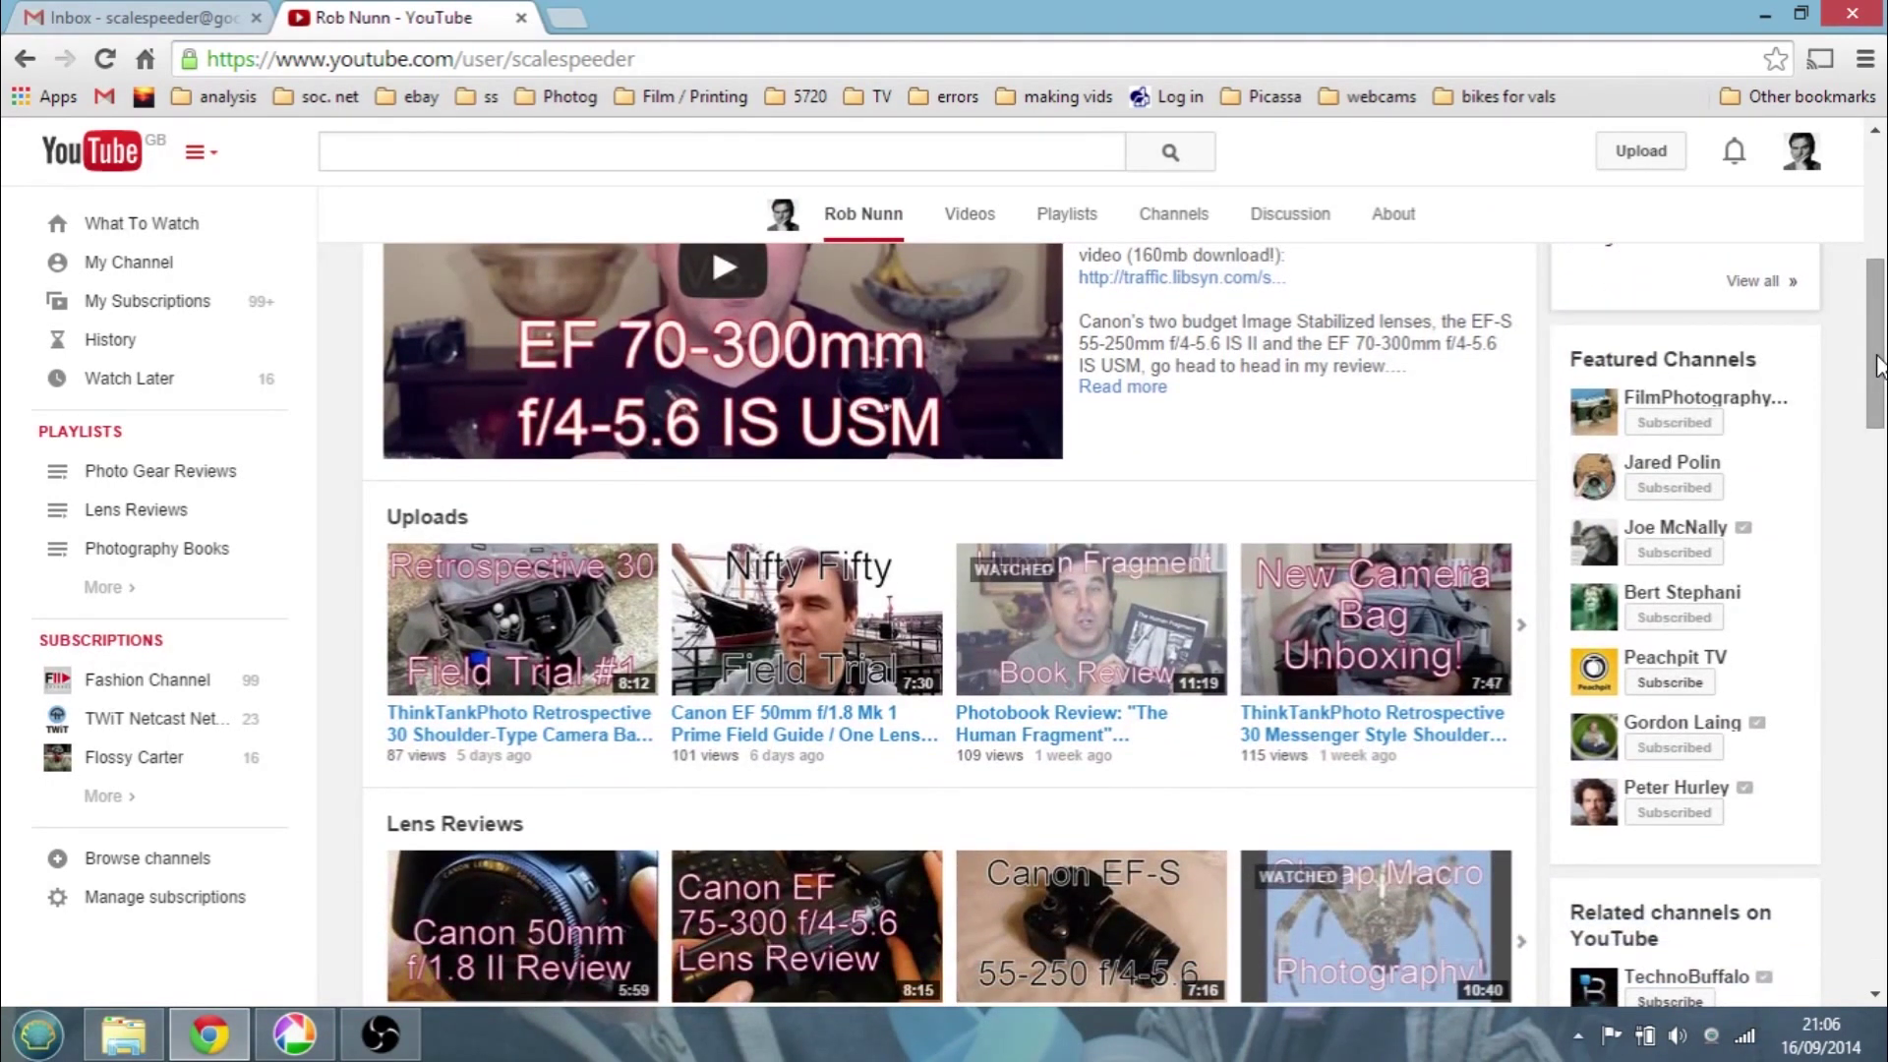
pyautogui.moveTo(1878, 366); pyautogui.dragTo(1877, 325)
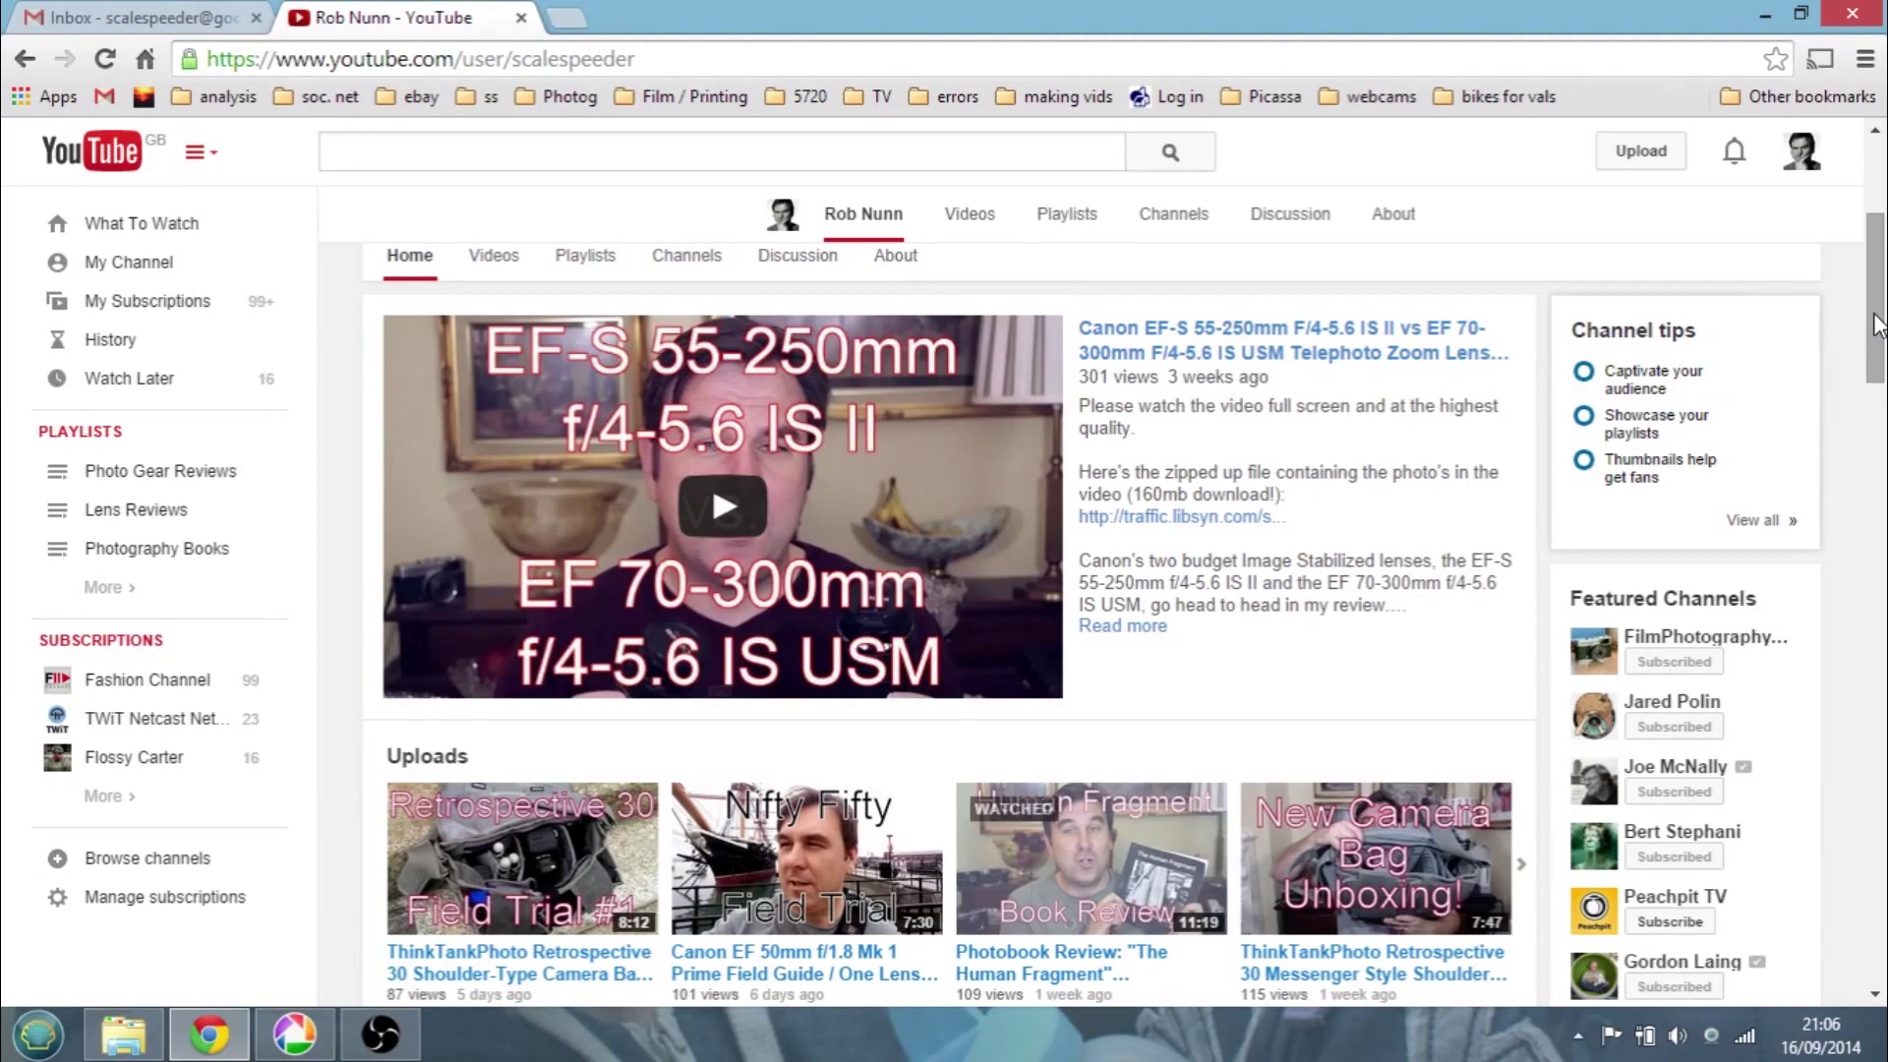
pyautogui.moveTo(1878, 324); pyautogui.dragTo(1878, 397)
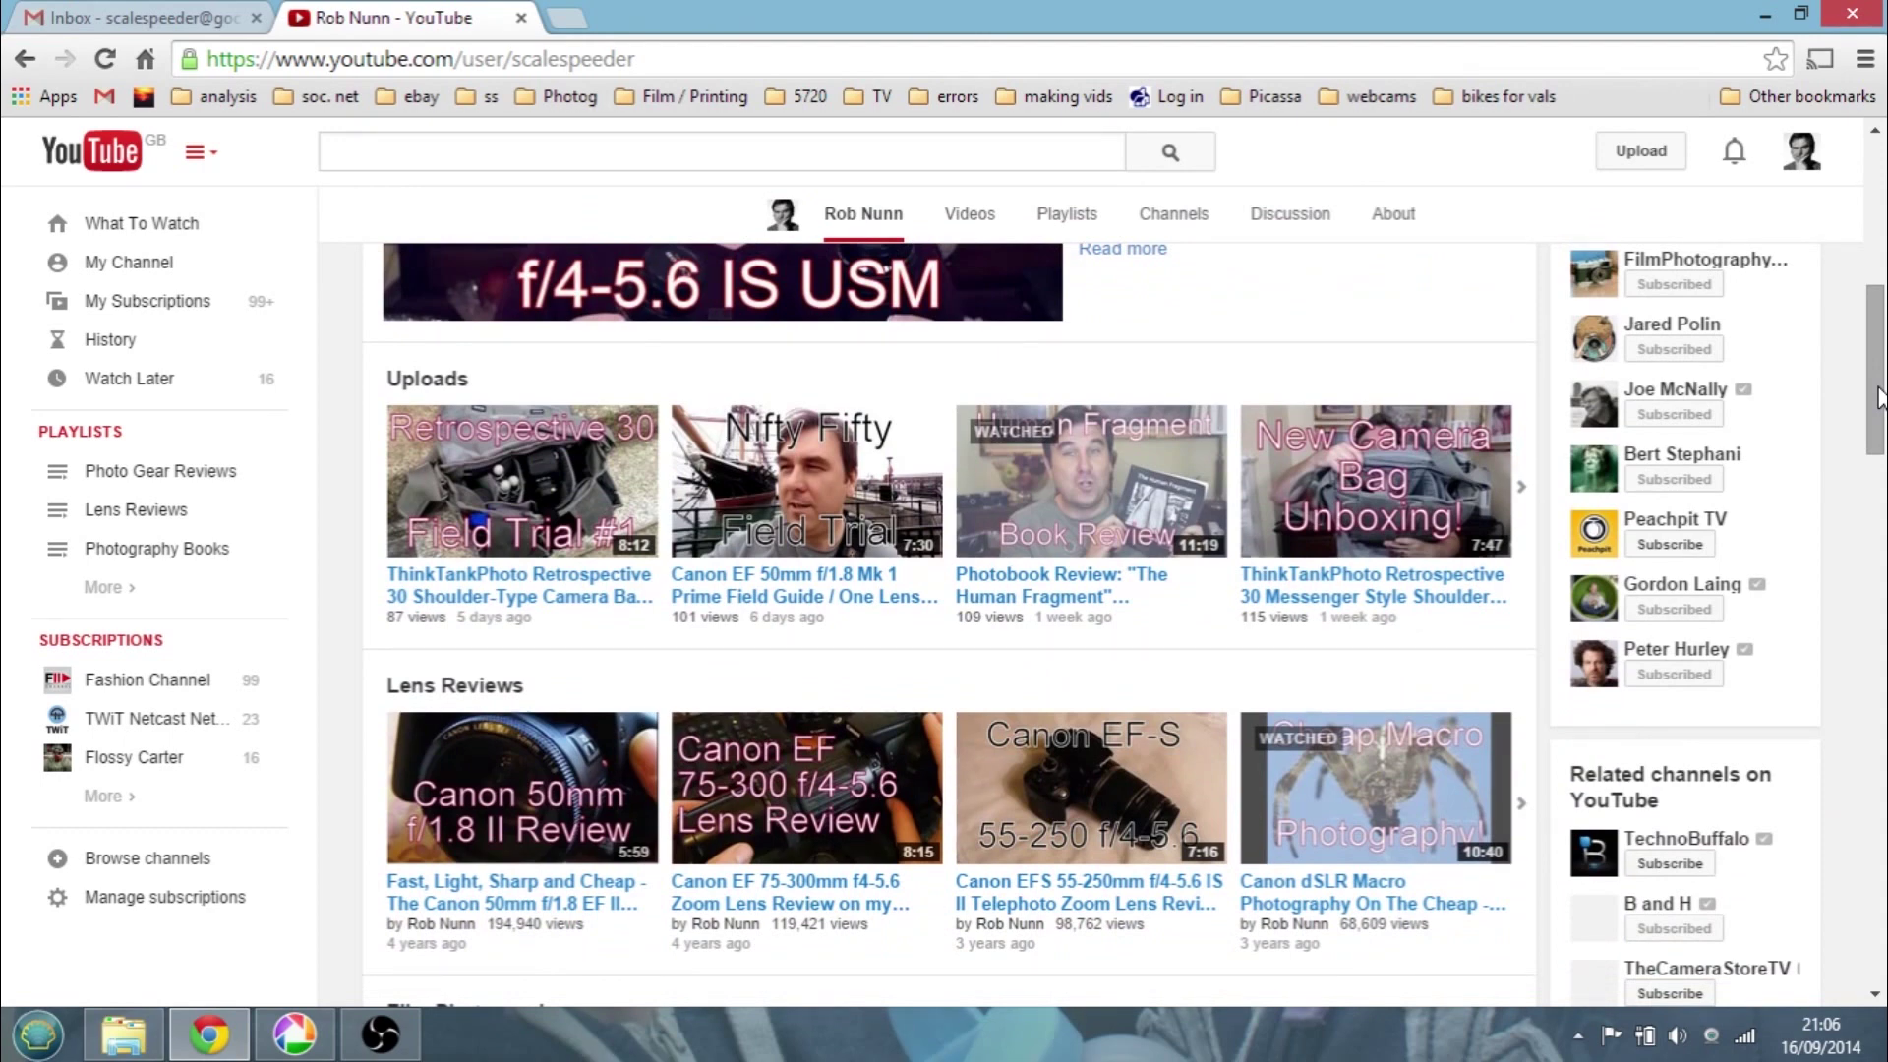
pyautogui.moveTo(1878, 399)
pyautogui.mouseDown()
pyautogui.moveTo(1882, 651)
pyautogui.moveTo(1876, 369)
pyautogui.mouseUp()
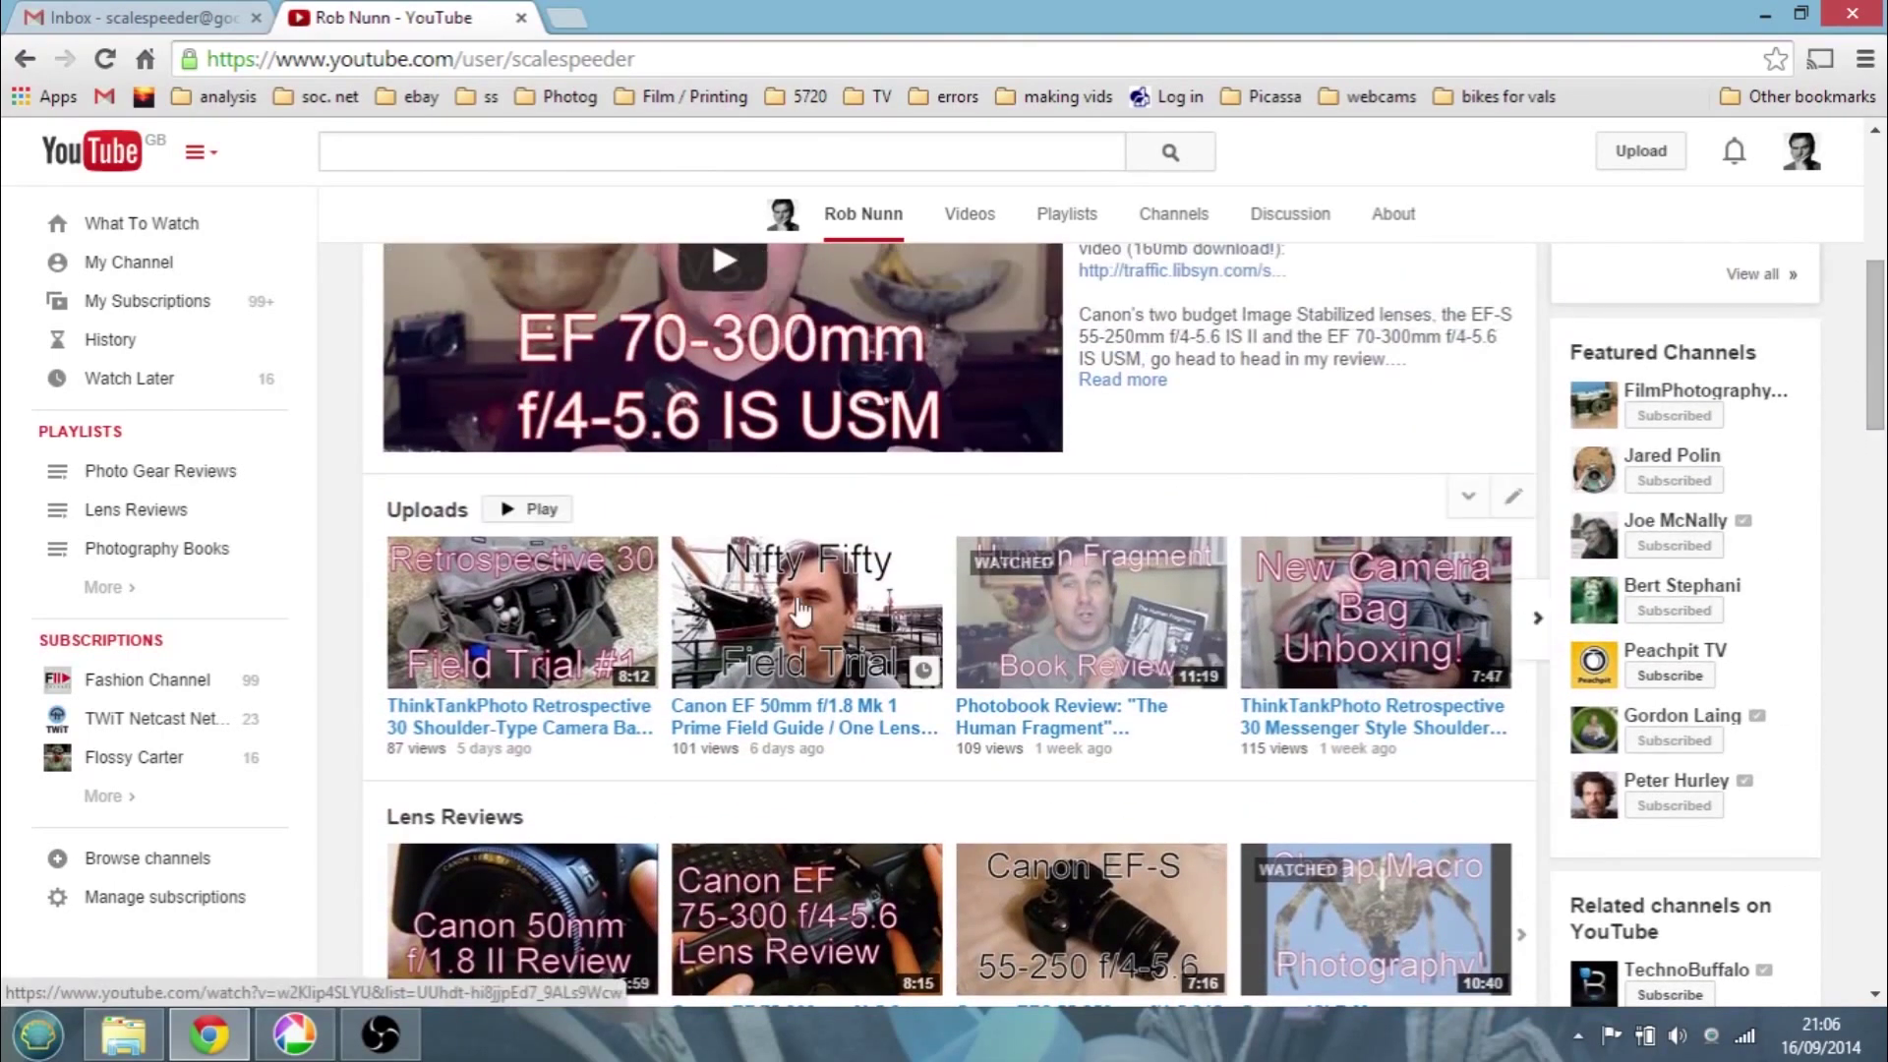